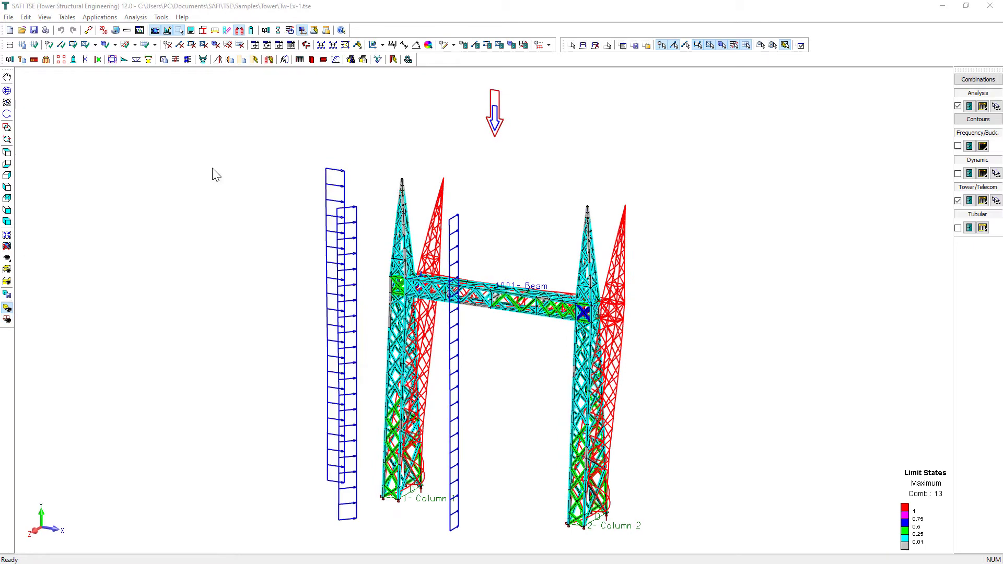
Hide the analysis results on the tower model so that only the Tower/Telecom design results are displayed.
click(958, 202)
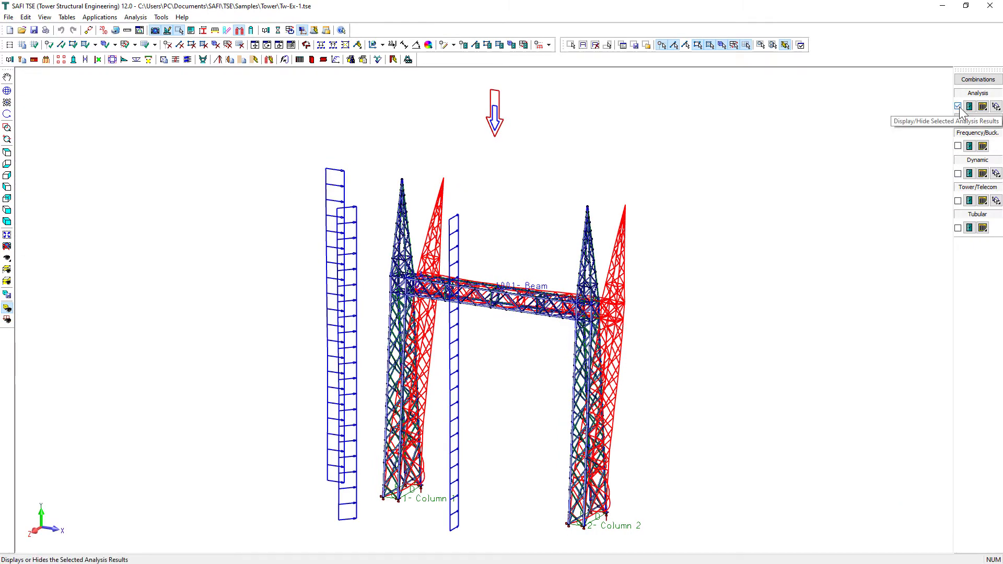
click(958, 107)
click(959, 201)
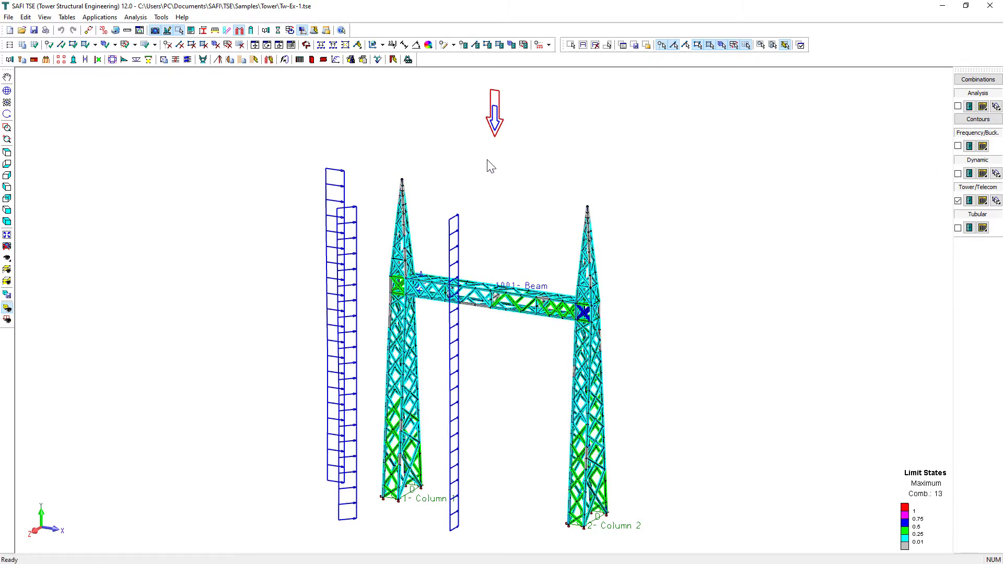
Create a new project without saving changes to Tw-Ex-1.tse, and apply the default metric units system.
click(11, 31)
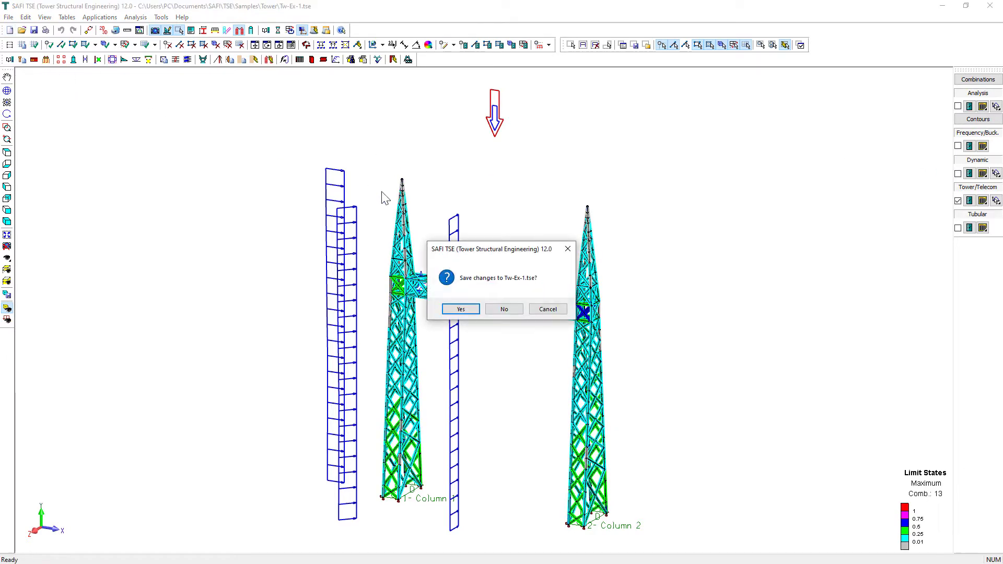
click(492, 312)
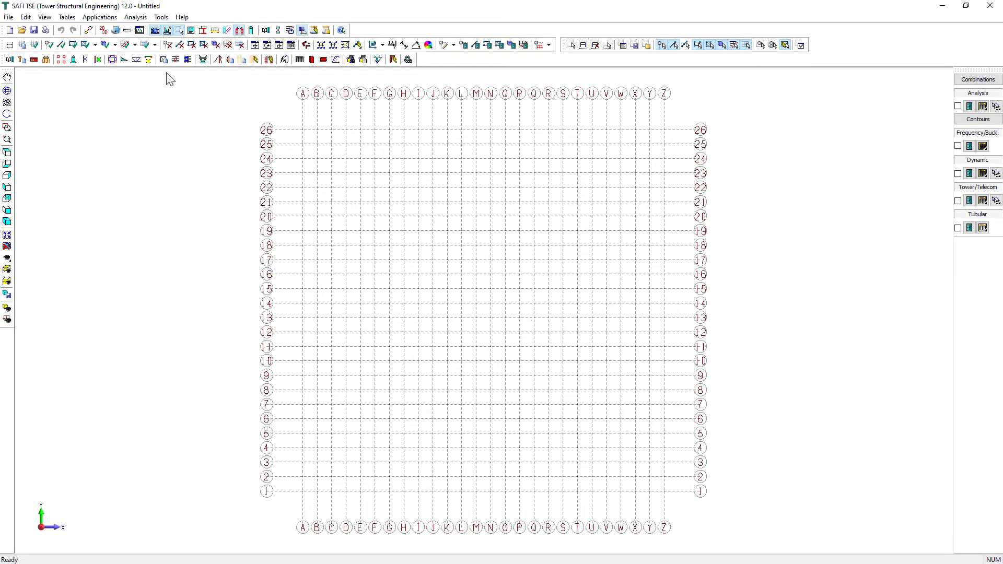
click(127, 30)
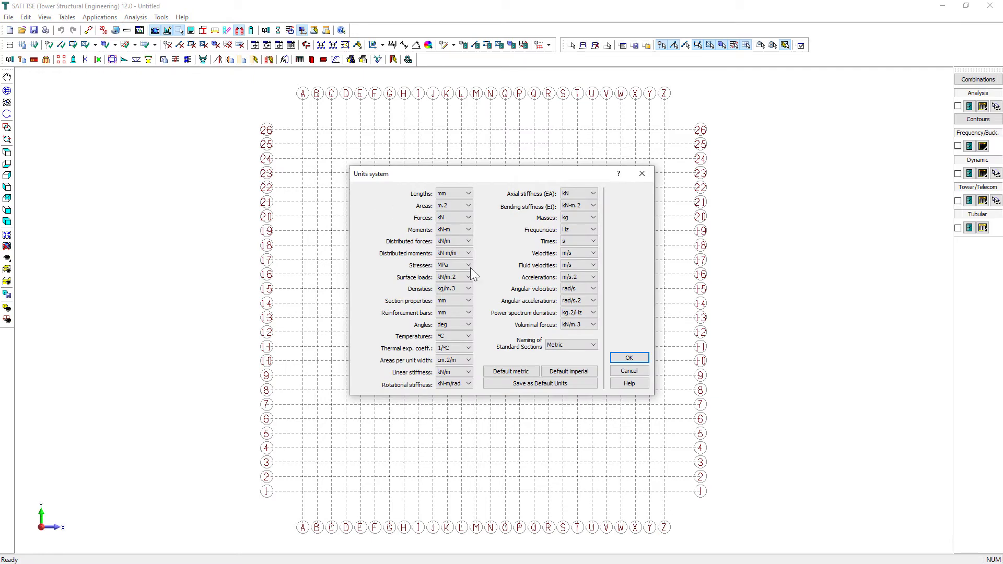
click(512, 371)
click(622, 359)
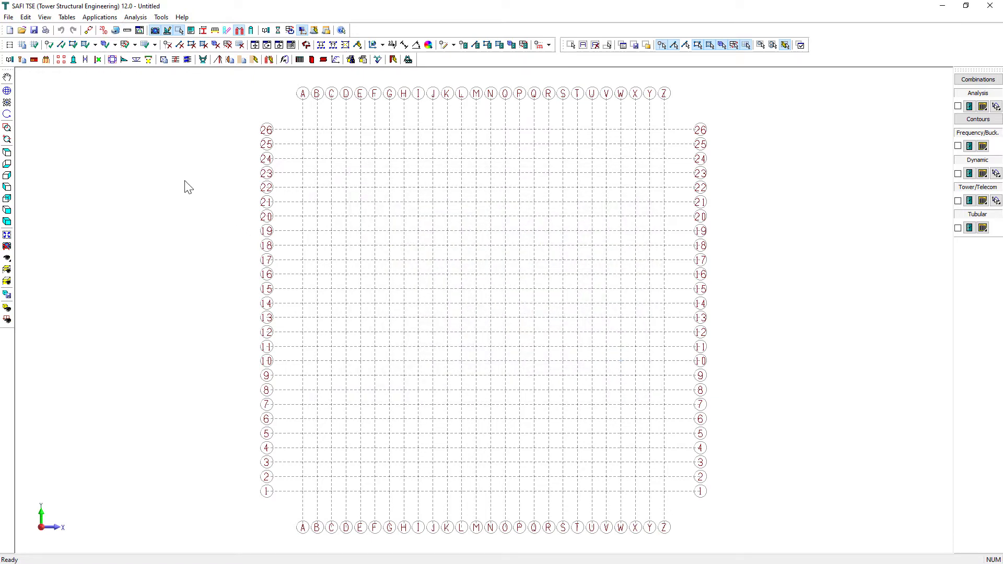
Choose ASCE 10-15 as the Tower/Telecom design standard and accept the design code parameters.
click(11, 60)
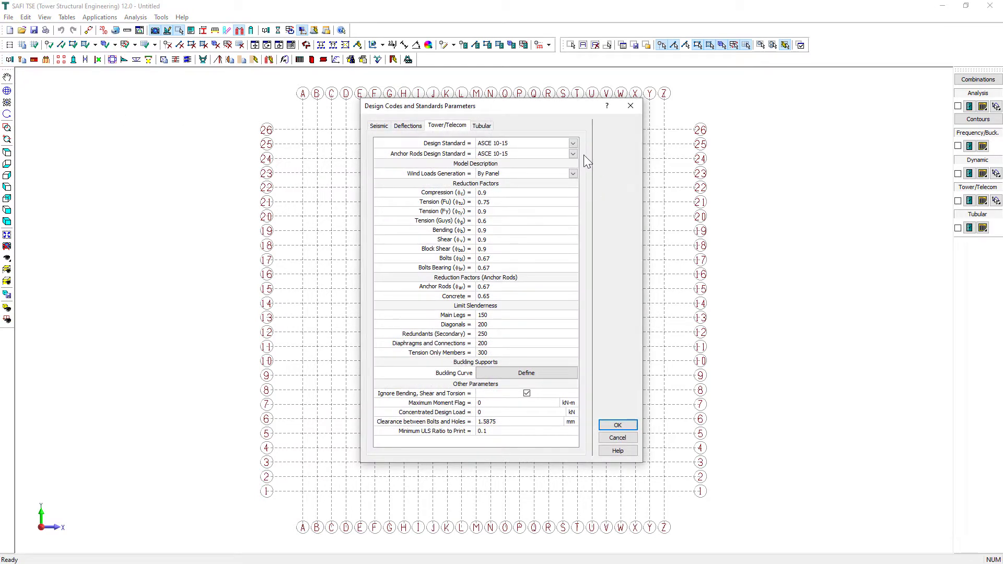
click(575, 143)
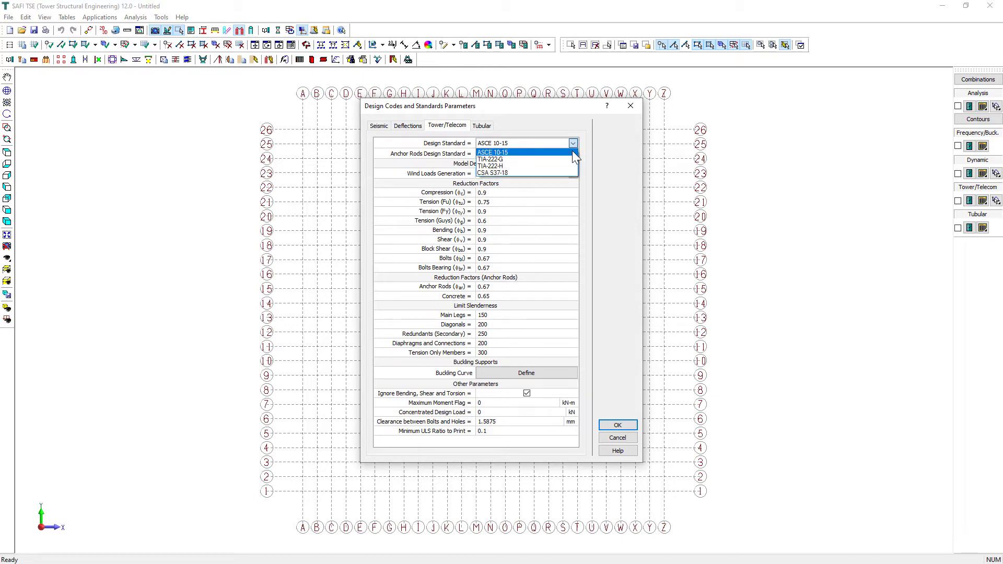
click(572, 152)
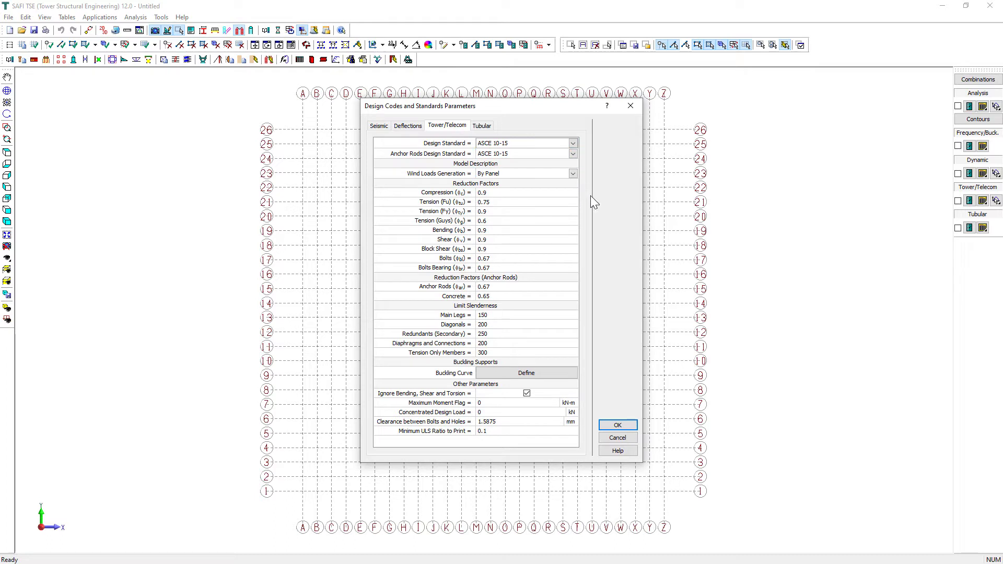
click(610, 423)
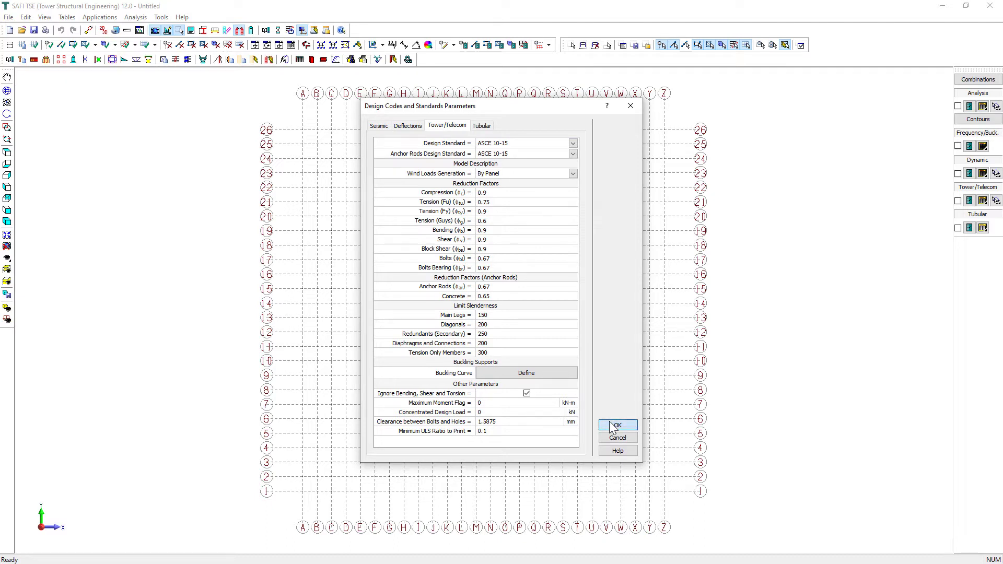
click(615, 426)
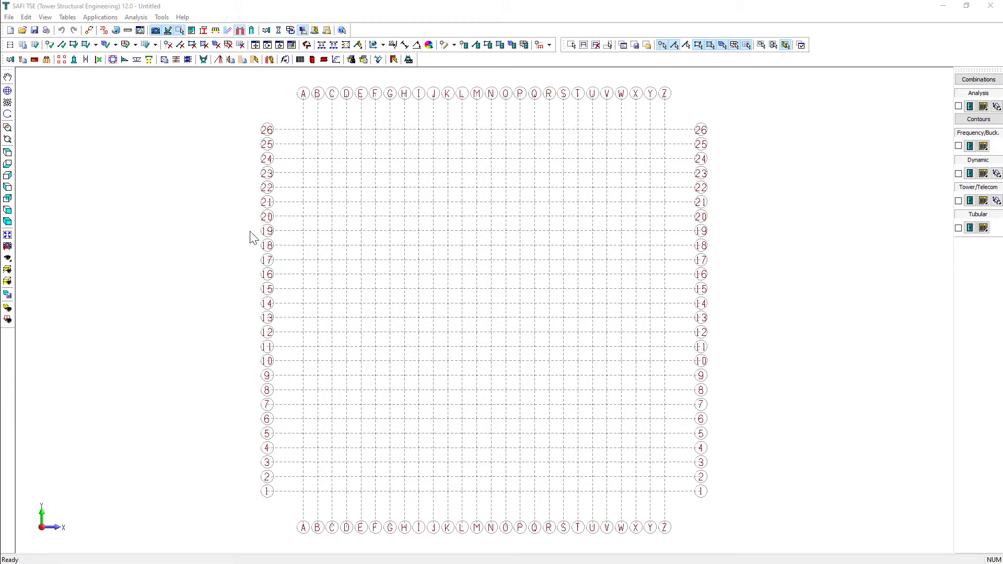
Define a standard A394 Type 0 5/8" bolt for the project.
click(22, 59)
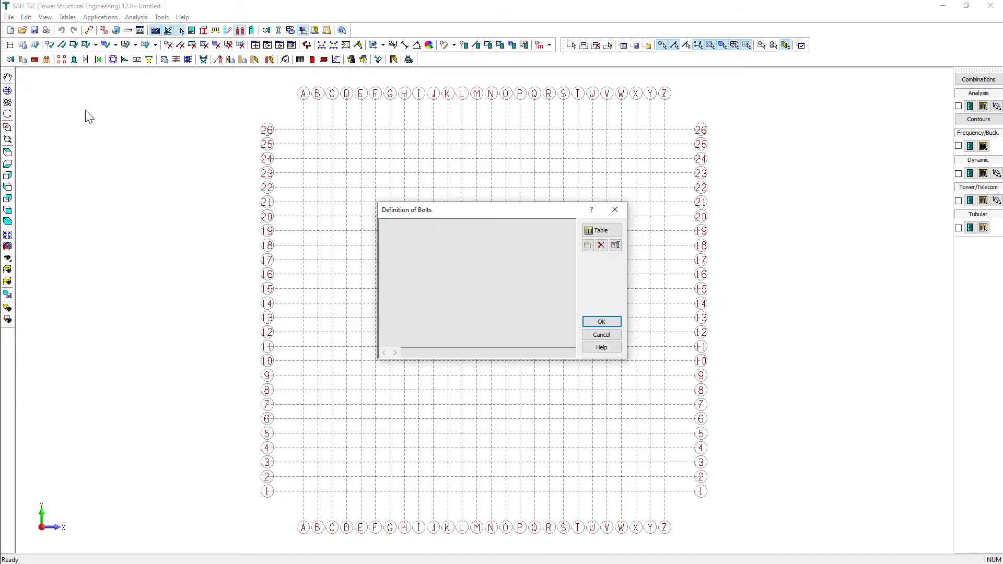
click(588, 248)
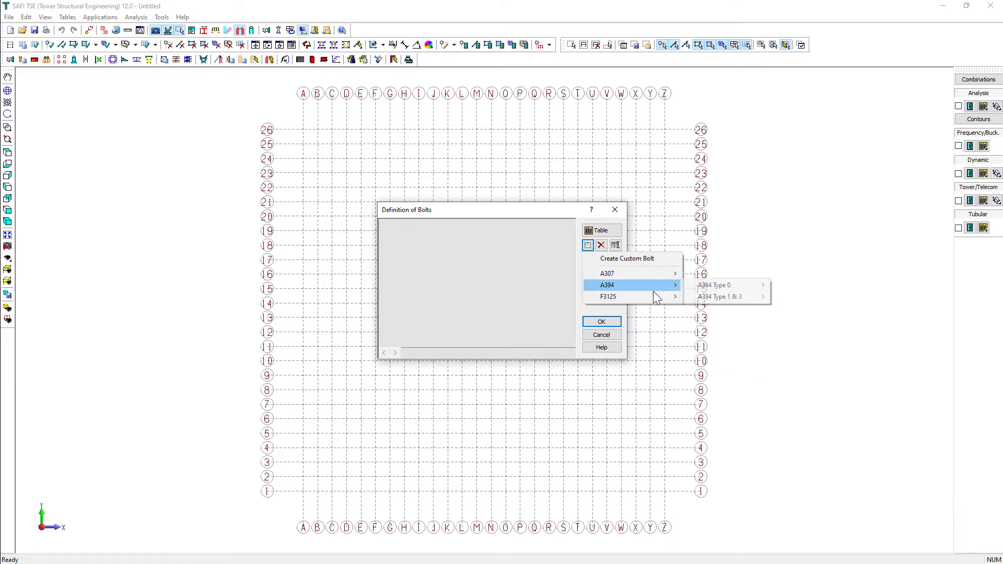
mouse_move(655, 296)
mouse_move(703, 309)
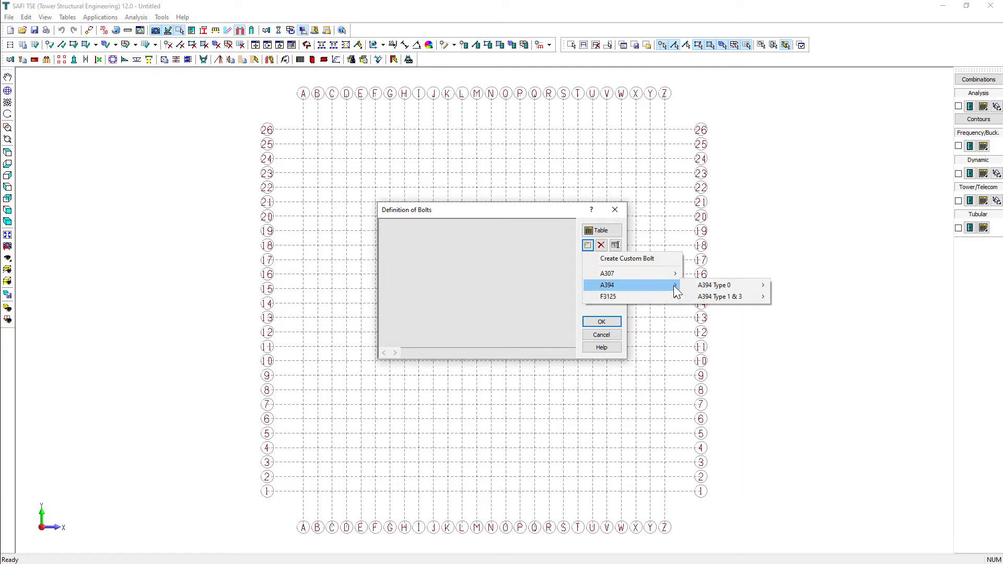
mouse_move(711, 289)
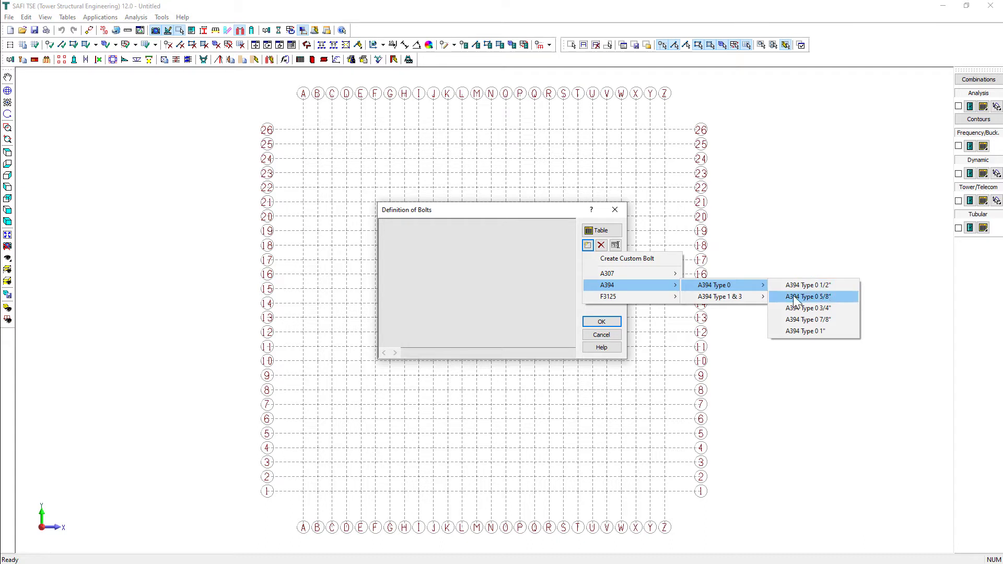
click(843, 299)
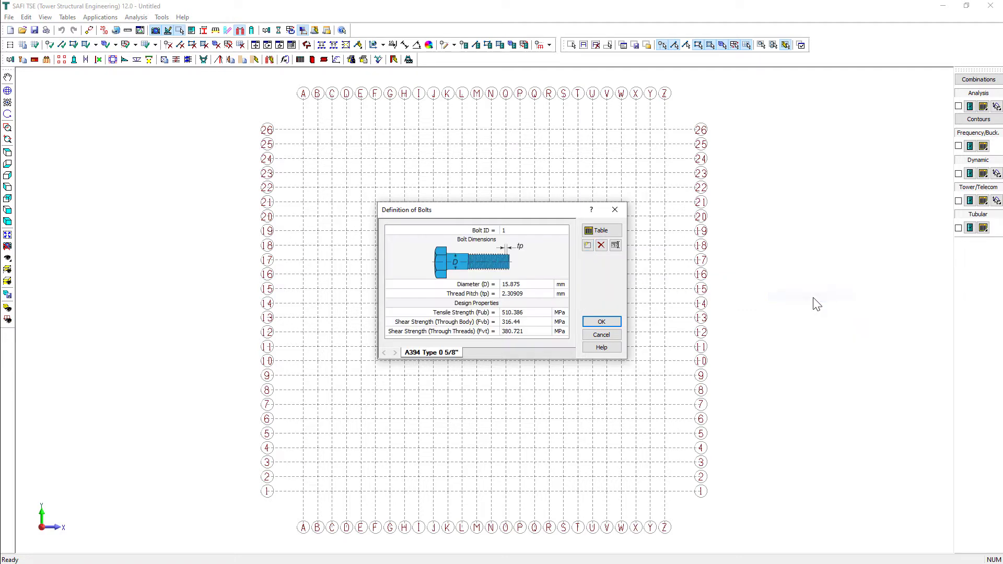
click(619, 321)
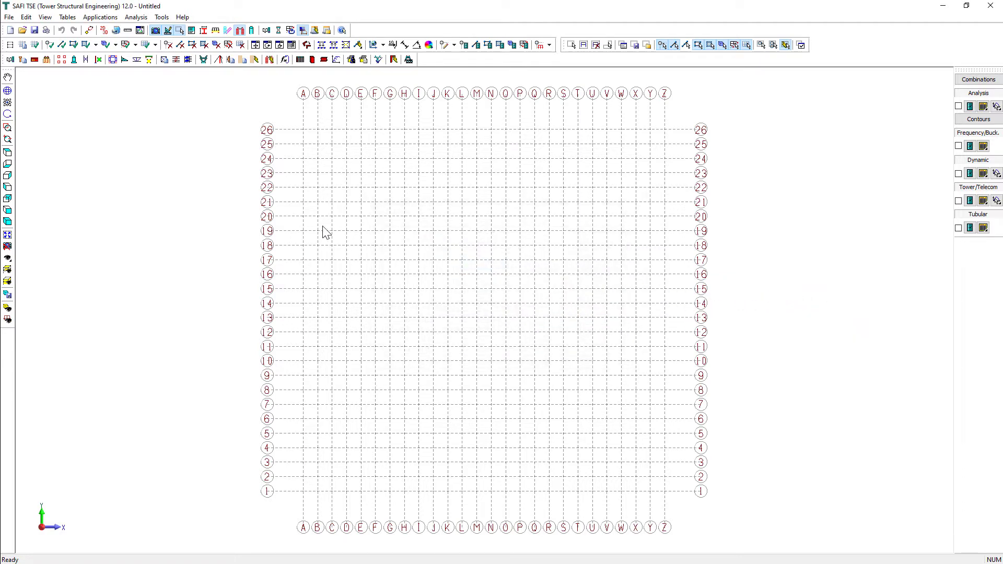
Name the first connection schema "Conn. Diag." and assign it the A394 Type 0 5/8" bolt with a Direct (Diagonals) connection.
click(35, 60)
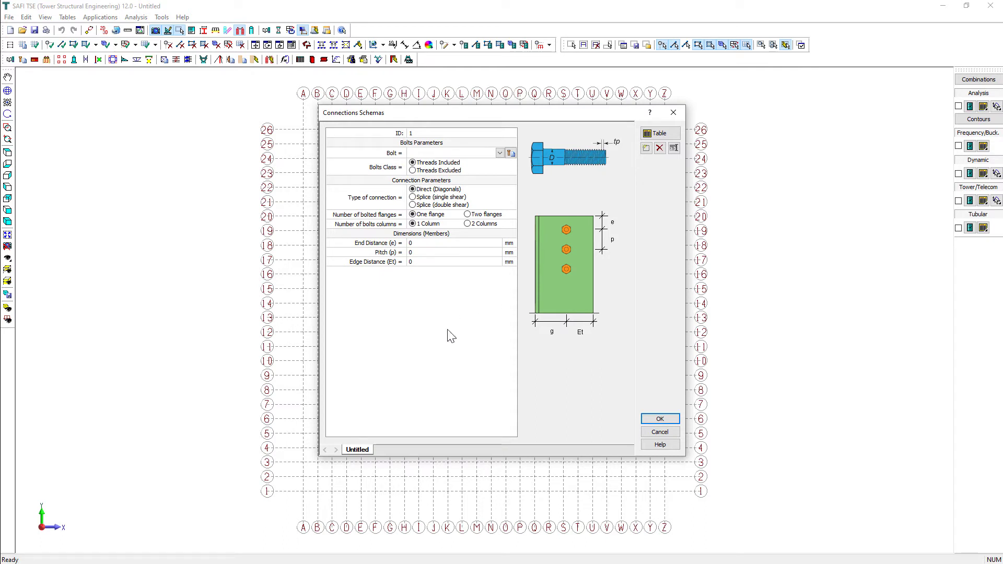
double_click(366, 451)
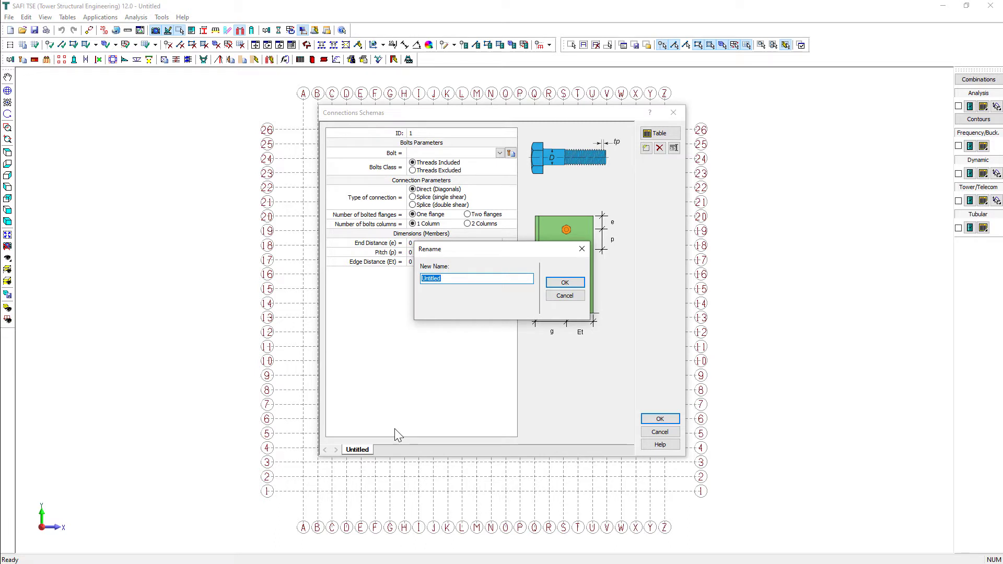
text(Conn. Diag.)
click(564, 283)
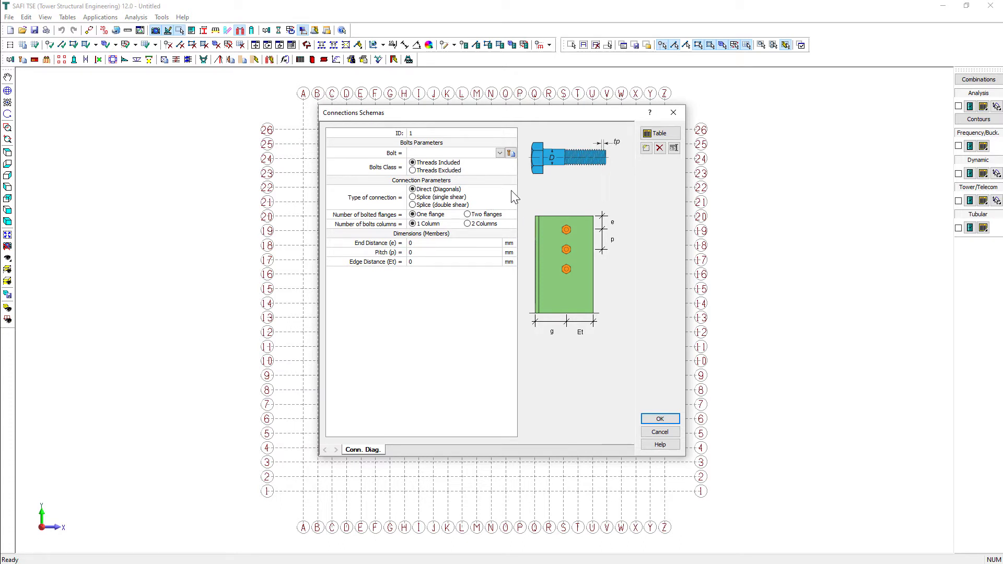
click(501, 153)
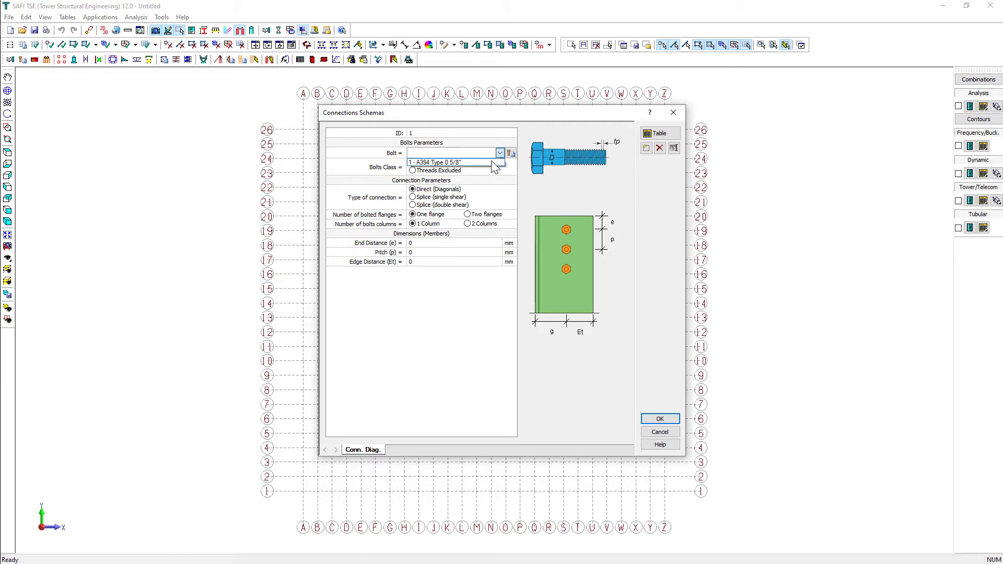
click(491, 162)
click(412, 190)
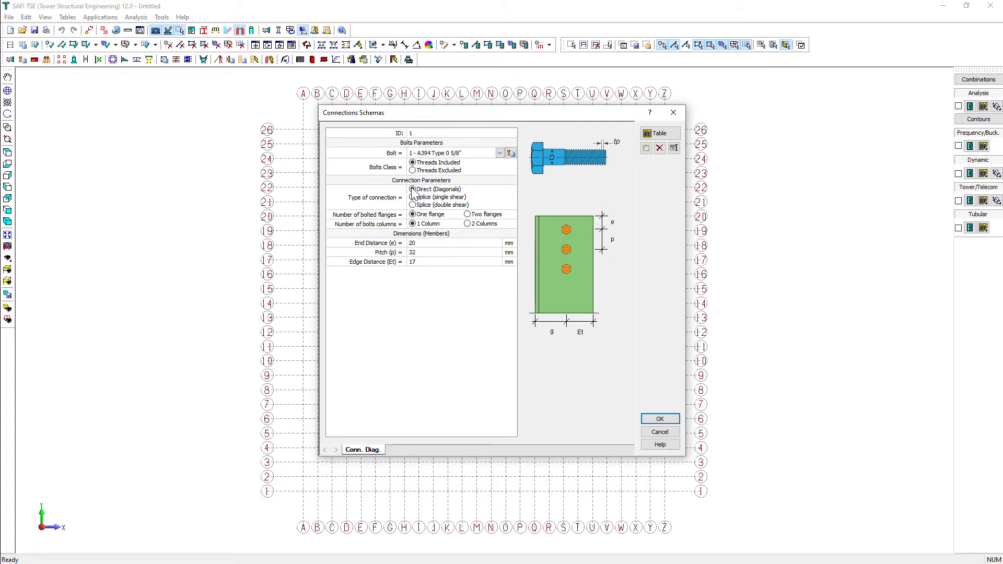
Set the diagonal connection schema's end distance to 24 mm, pitch to 40 mm and edge distance to 20 mm.
click(420, 253)
text(40)
click(421, 262)
text(20)
click(425, 243)
text(24)
Duplicate the diagonal connection schema as "Splice" and make it a single-shear splice connection.
click(646, 148)
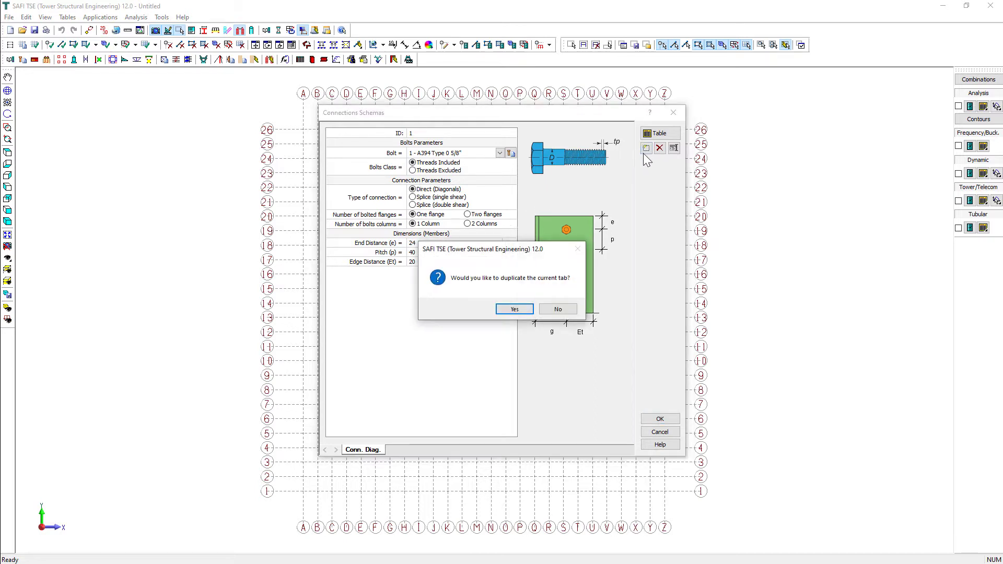
click(526, 309)
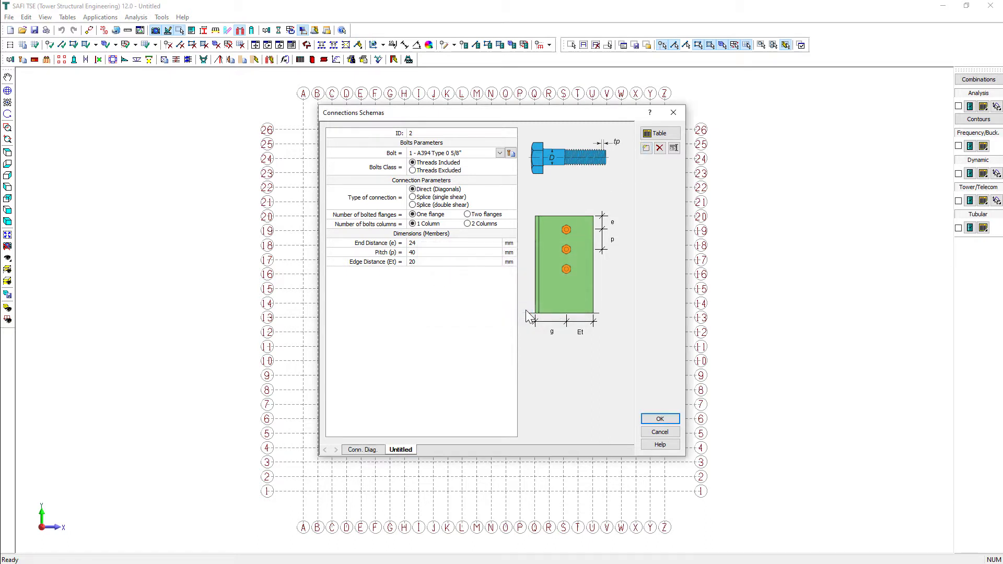
double_click(401, 450)
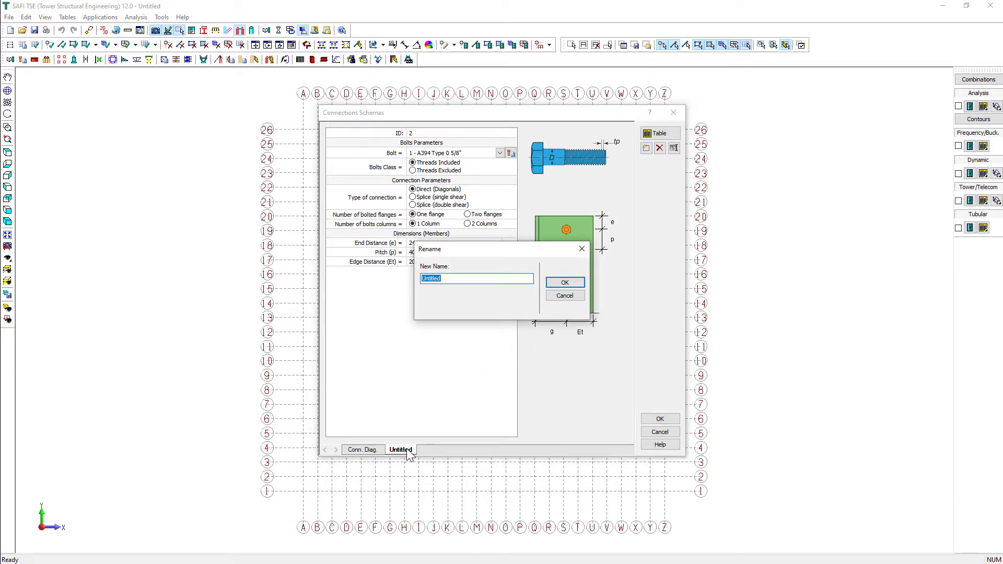
text(Splice)
key(Return)
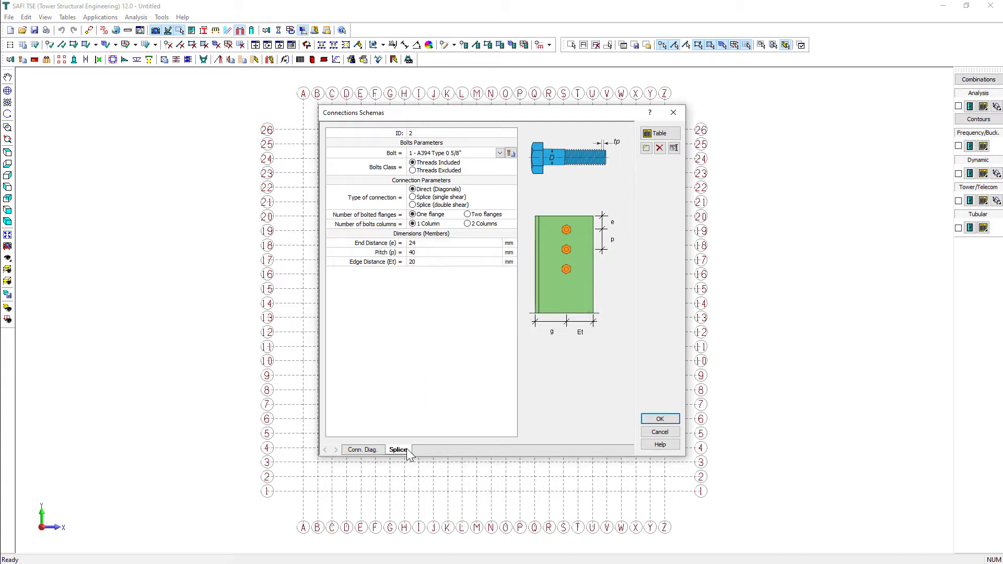
click(412, 198)
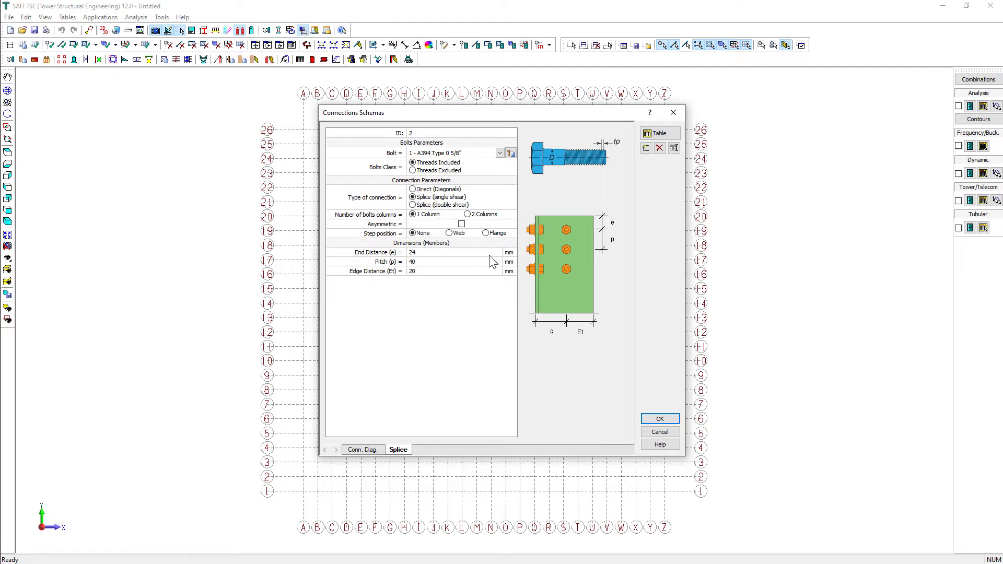
click(653, 421)
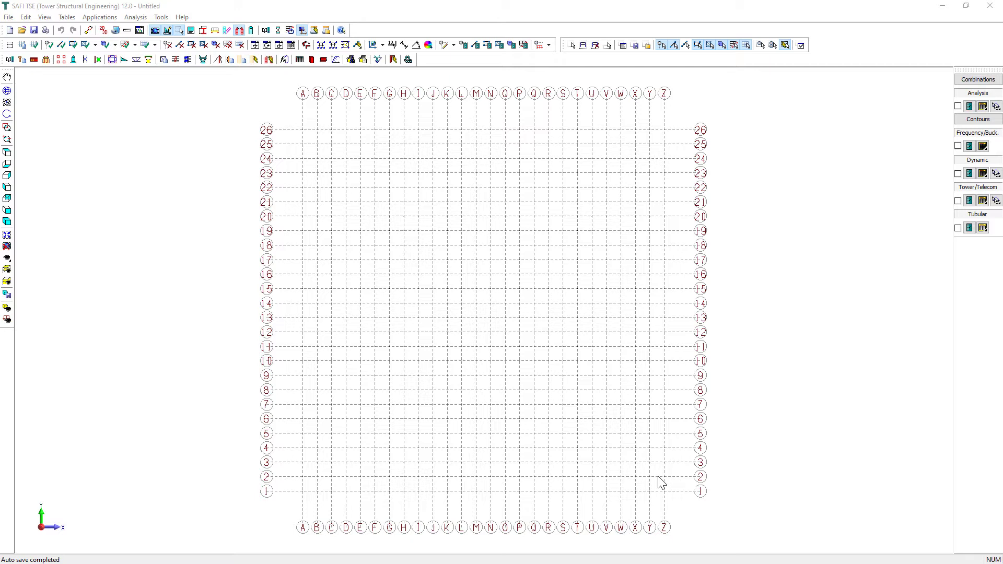
Define an anchor rod of type (d) with leveling nuts and an imperial diameter of 1".
click(46, 60)
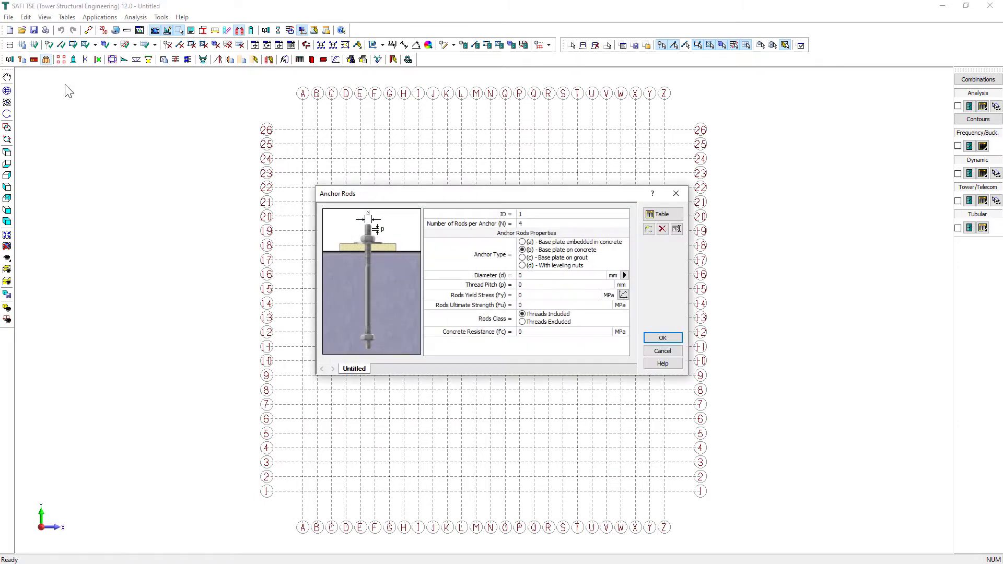
click(571, 266)
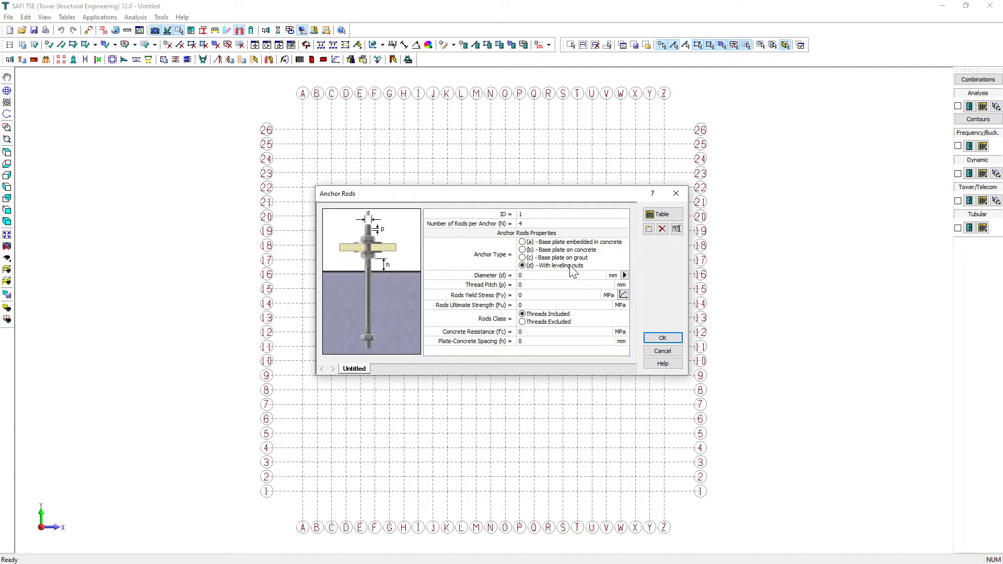
click(625, 275)
mouse_move(674, 279)
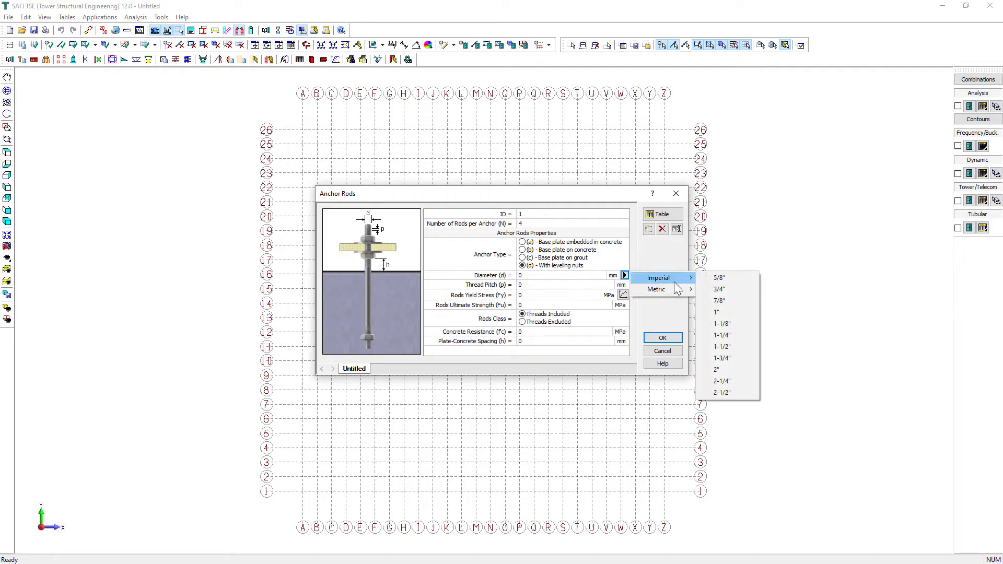
click(726, 312)
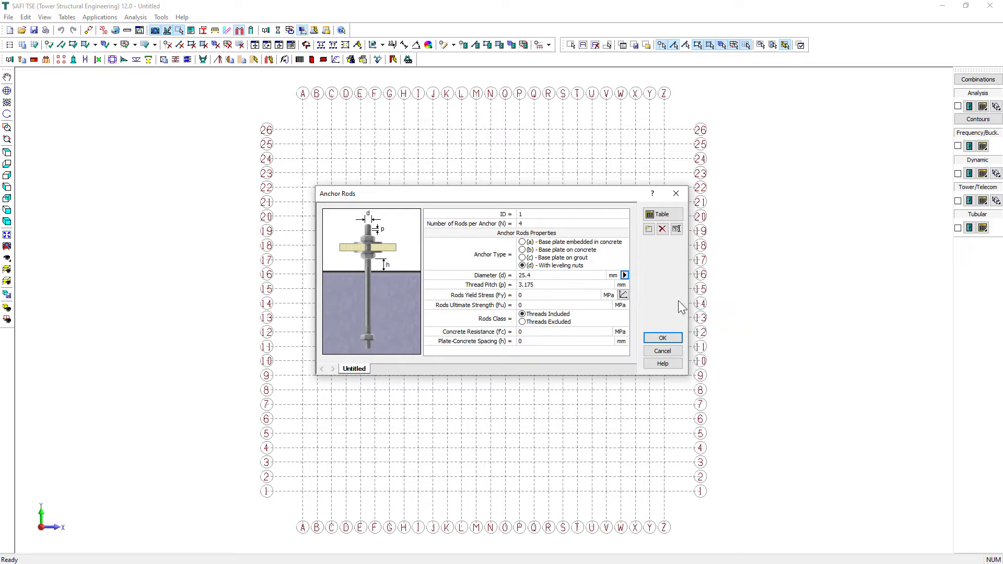
Assign ASTM A36 steel to the anchor rods, with a concrete resistance of 25 MPa and a plate-concrete spacing of 45 mm.
click(624, 295)
click(453, 217)
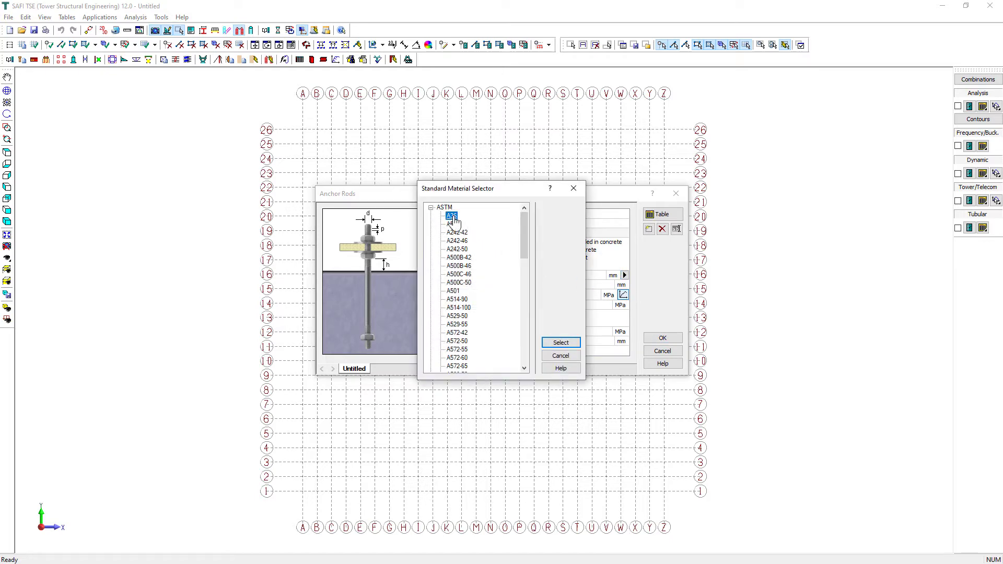
click(564, 344)
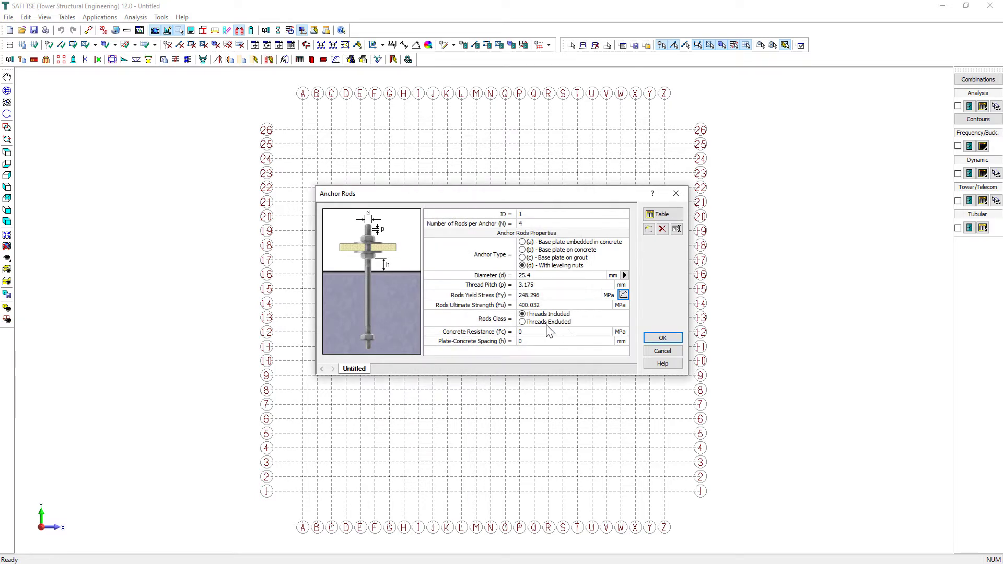
click(534, 332)
text(25)
click(529, 341)
text(45)
Rename the anchor rod definition "anchor (x4)" and accept the anchor rod settings.
double_click(355, 369)
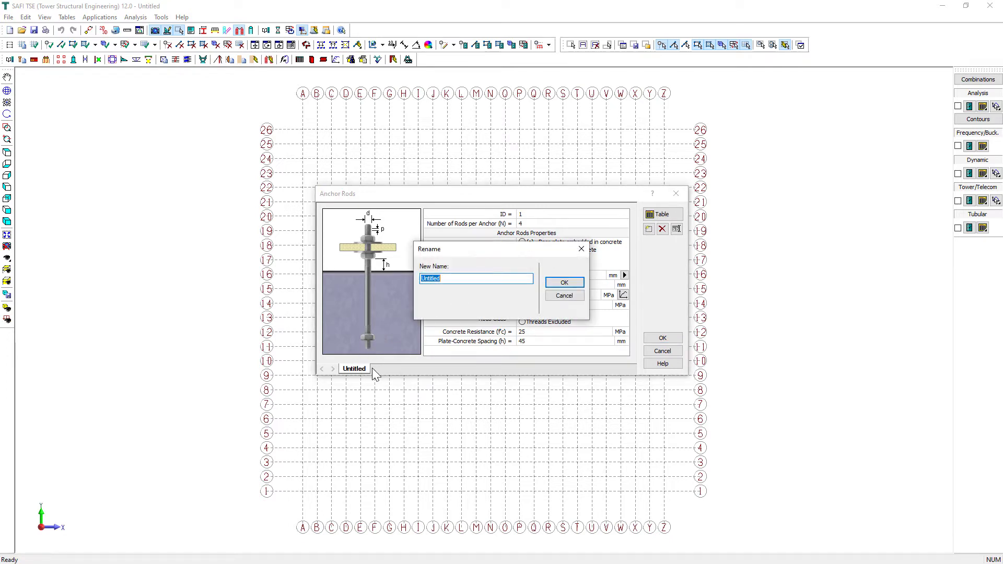
text(anchor (x4))
key(Return)
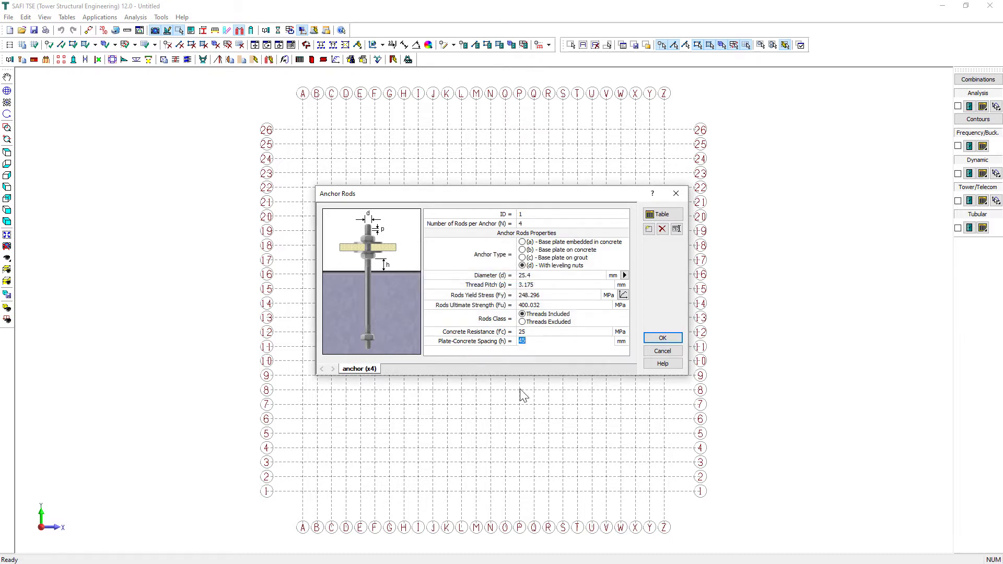
click(656, 339)
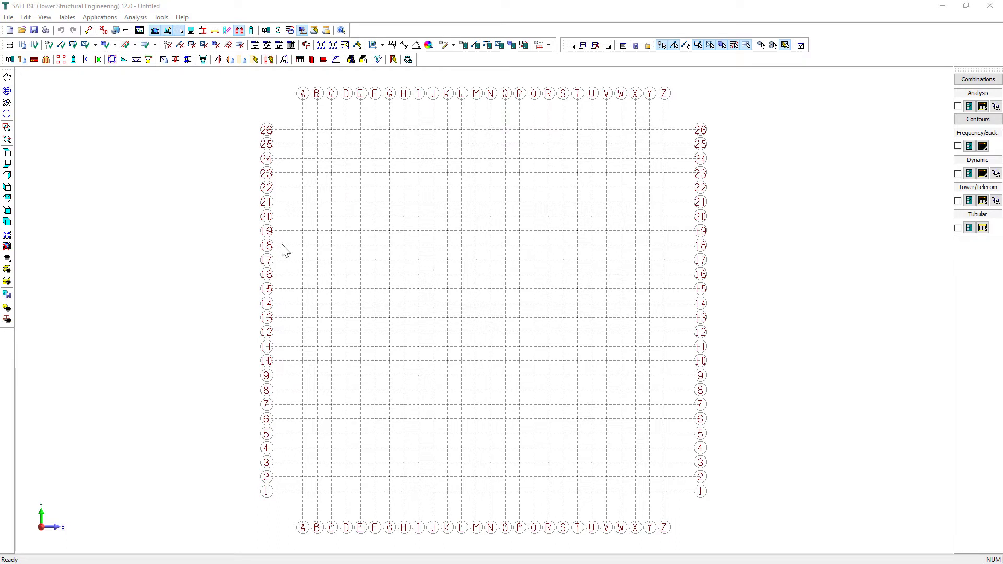
Define a column named "Column 1" at coordinates 0, 0, 0 with the "anchor (x4)" anchor rods as its foundation.
click(61, 61)
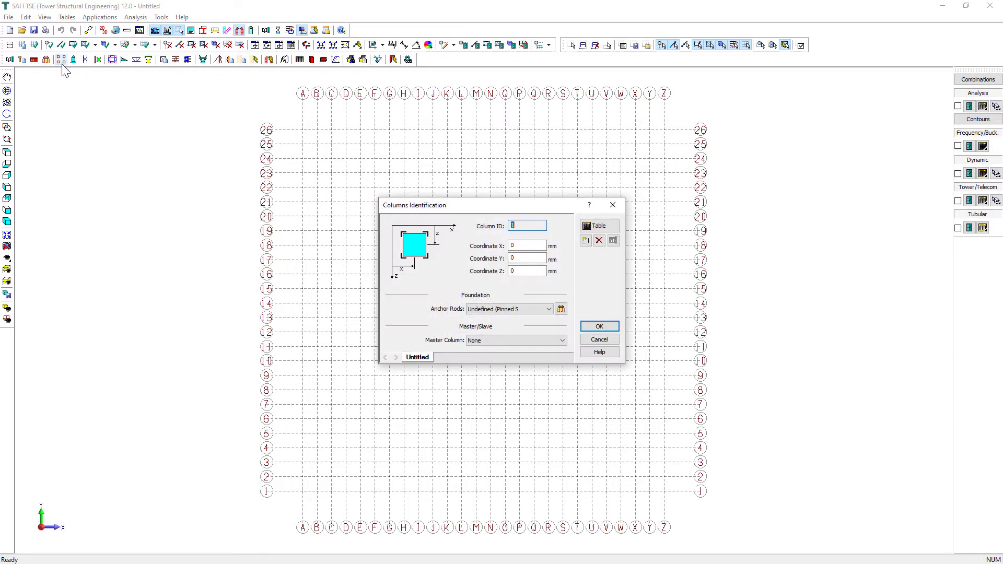
double_click(428, 356)
text(Column)
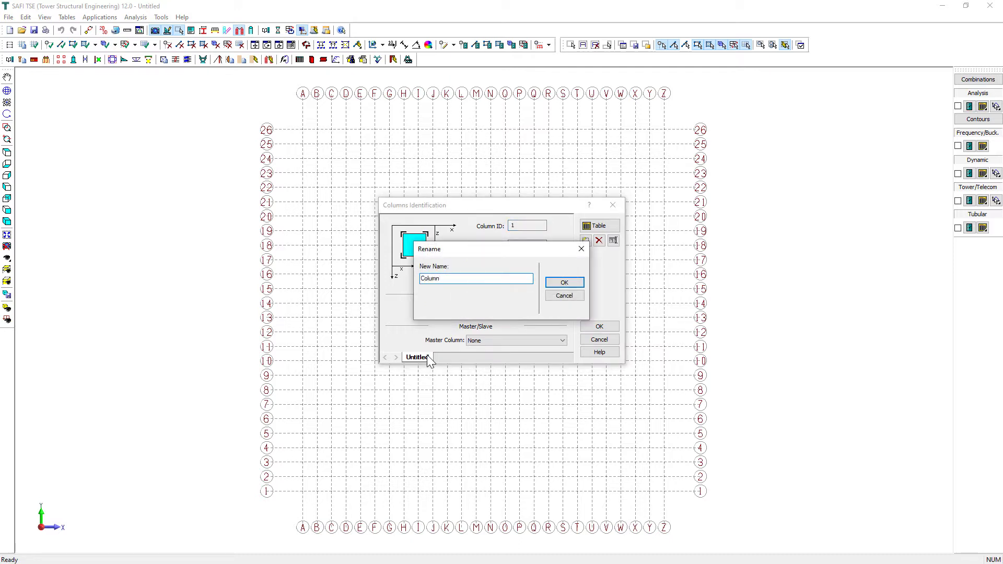
text( 1)
click(555, 282)
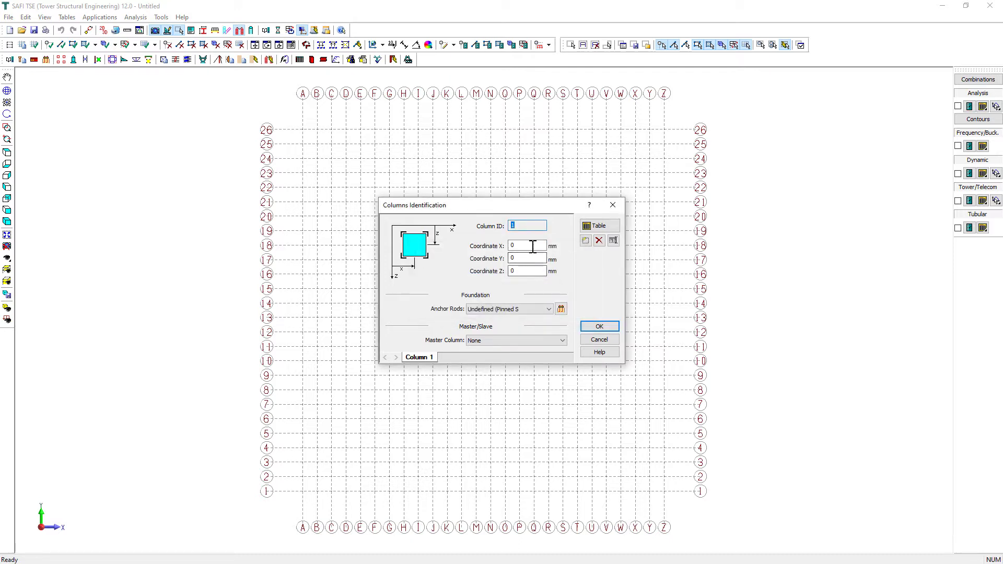
click(542, 259)
click(547, 312)
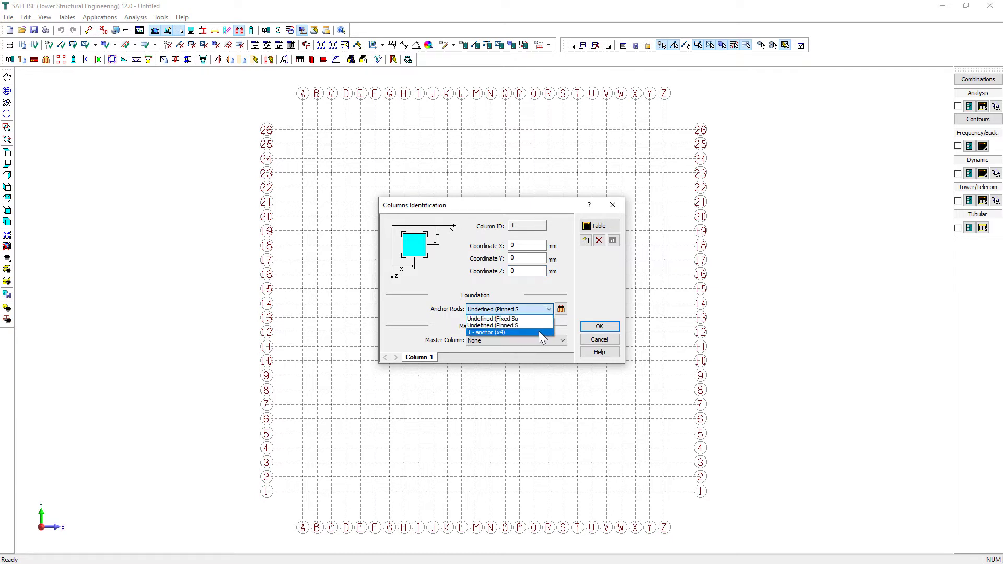
click(539, 333)
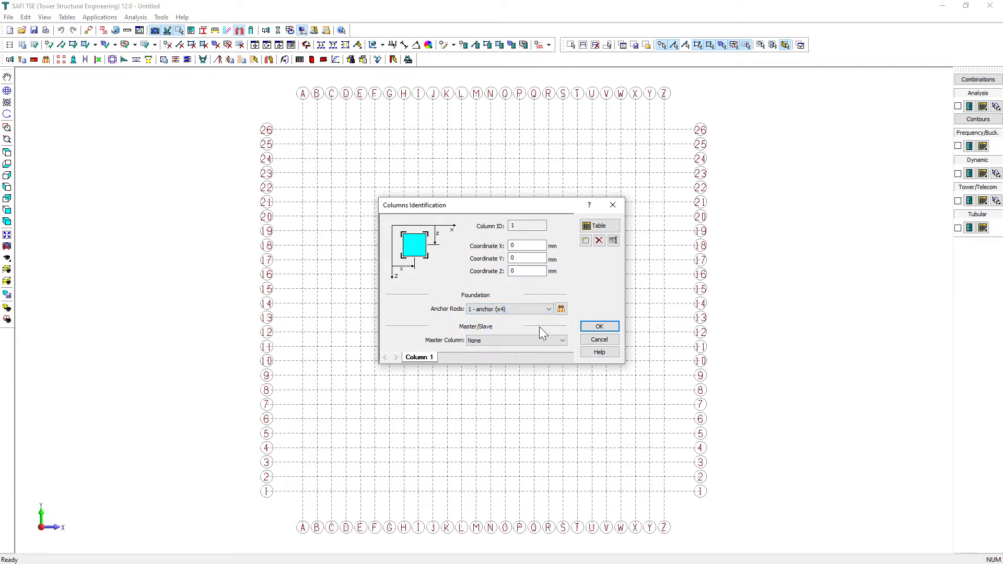
Duplicate Column 1 and name the copy "Column 2".
click(586, 241)
click(511, 310)
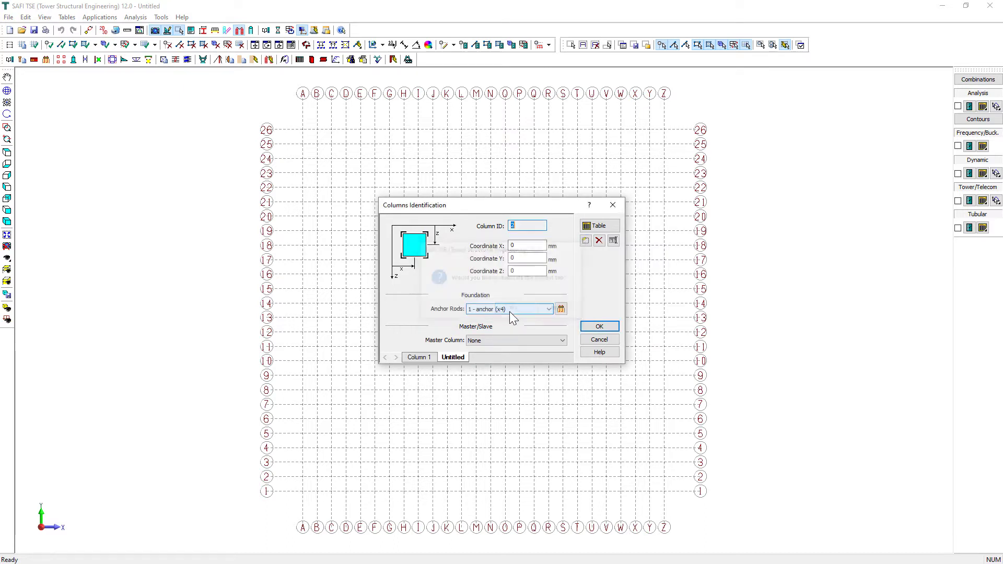
double_click(453, 359)
key(Return)
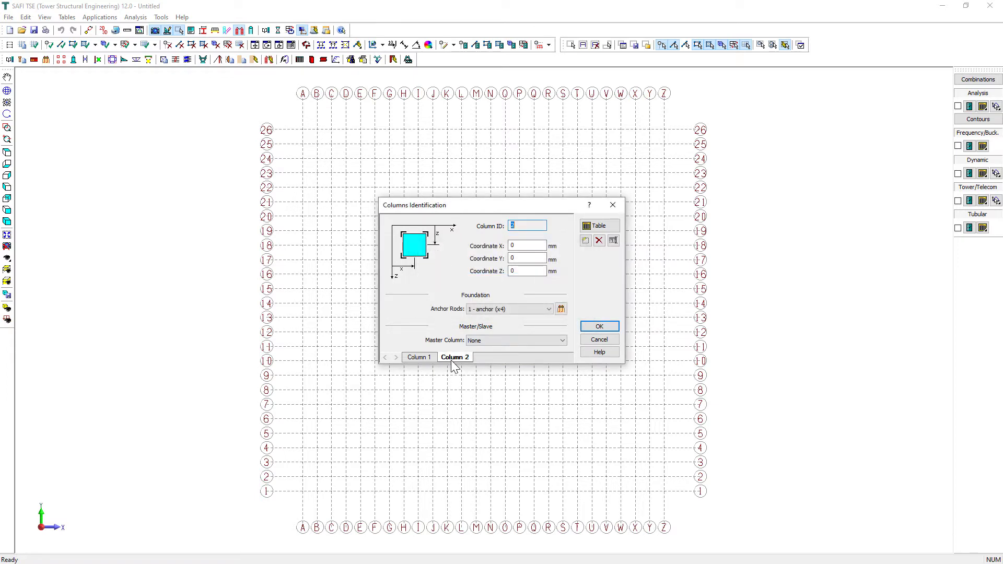
Place Column 2 at X = 16200 mm and assign Column 1 as its master column.
click(482, 301)
key(Tab)
text(16200)
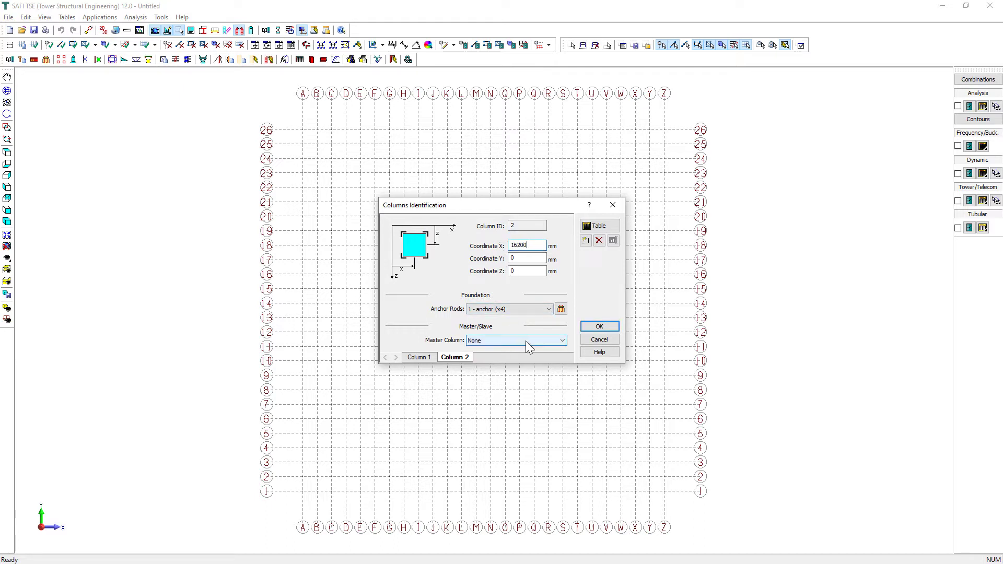
click(551, 342)
click(551, 356)
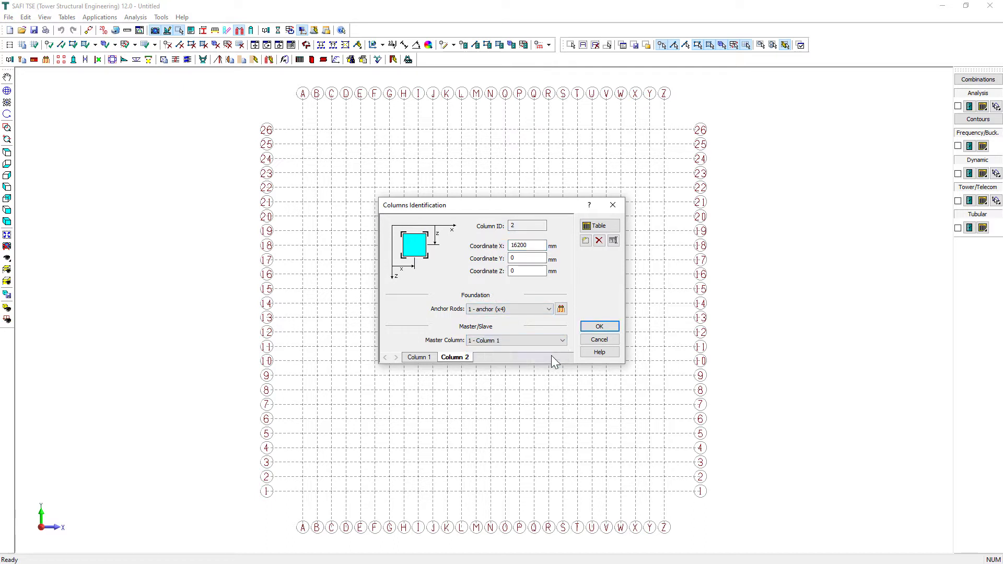
click(601, 327)
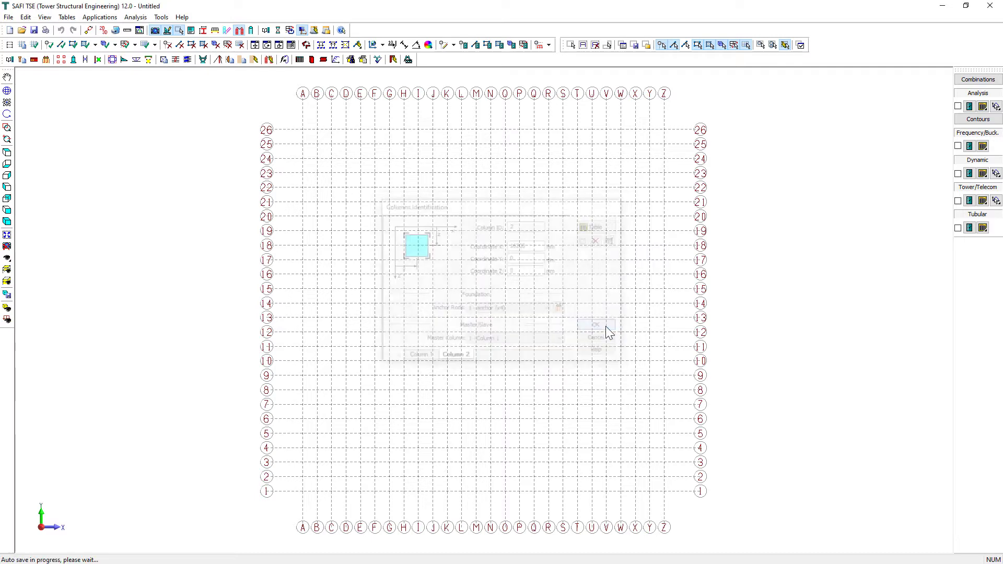
Hide the XY grid in the model view.
click(23, 45)
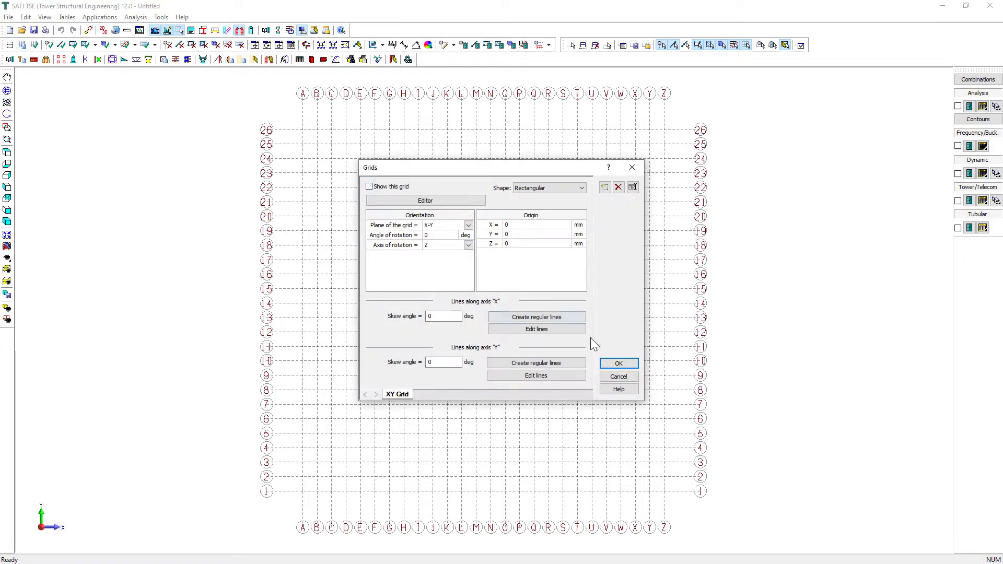
click(617, 363)
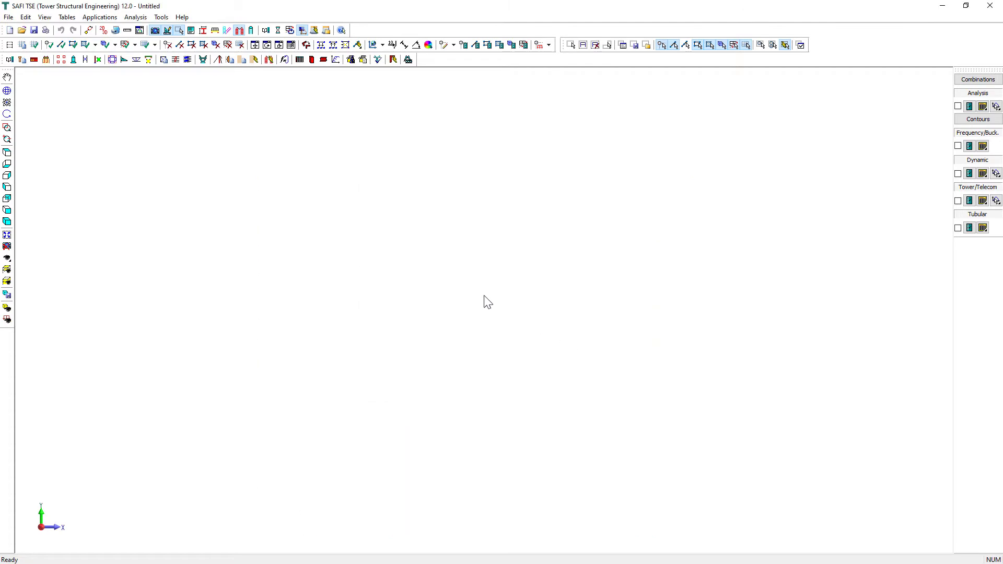
Save the model as "Example Substation.tse" in the Tower samples folder.
click(8, 16)
click(51, 61)
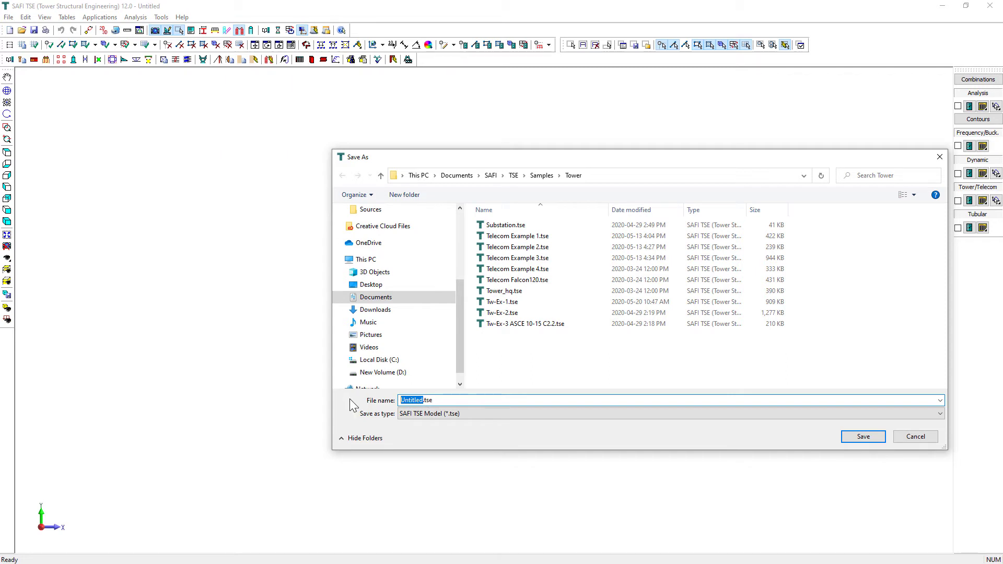
text(Example Sub)
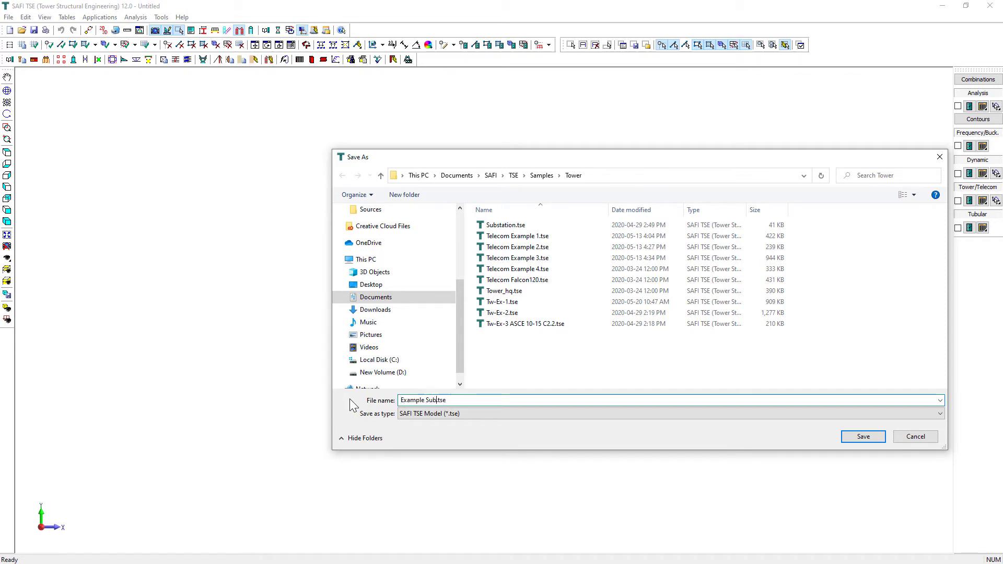
text(station)
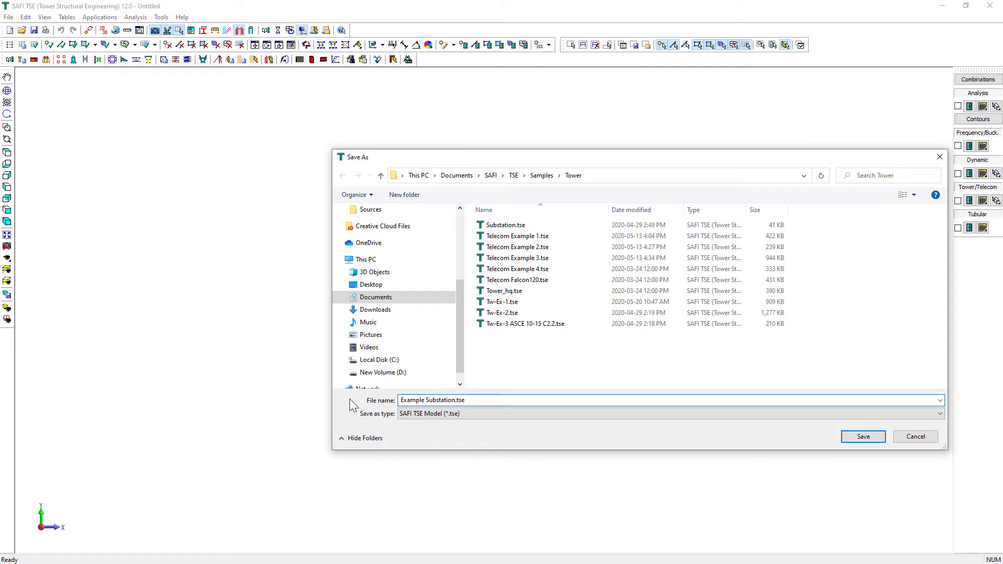
click(857, 437)
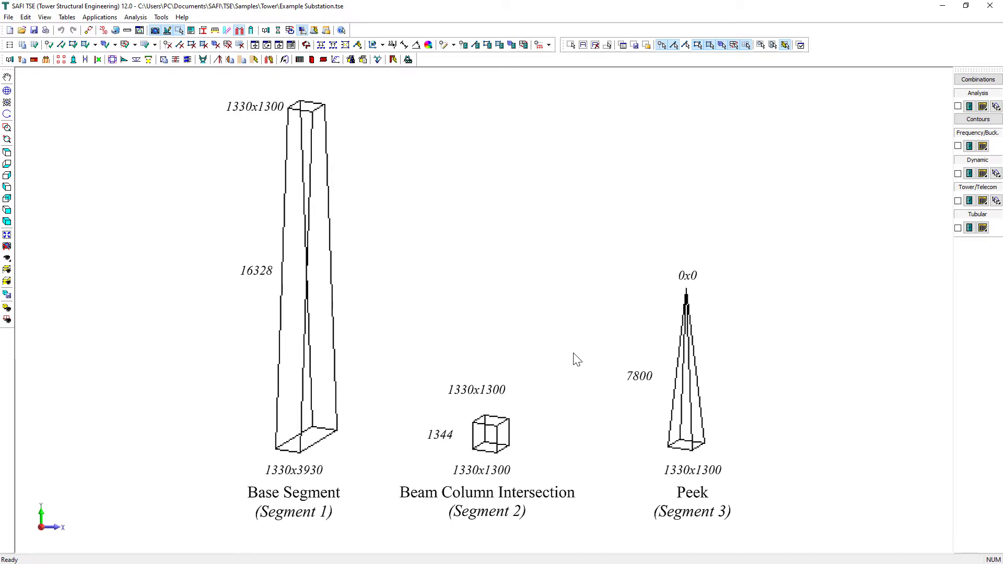
Add a first segment to Column 1 with a 1330 x 3930 mm bottom, a 1330 x 1300 mm top and a 16328 mm height.
click(73, 60)
click(600, 196)
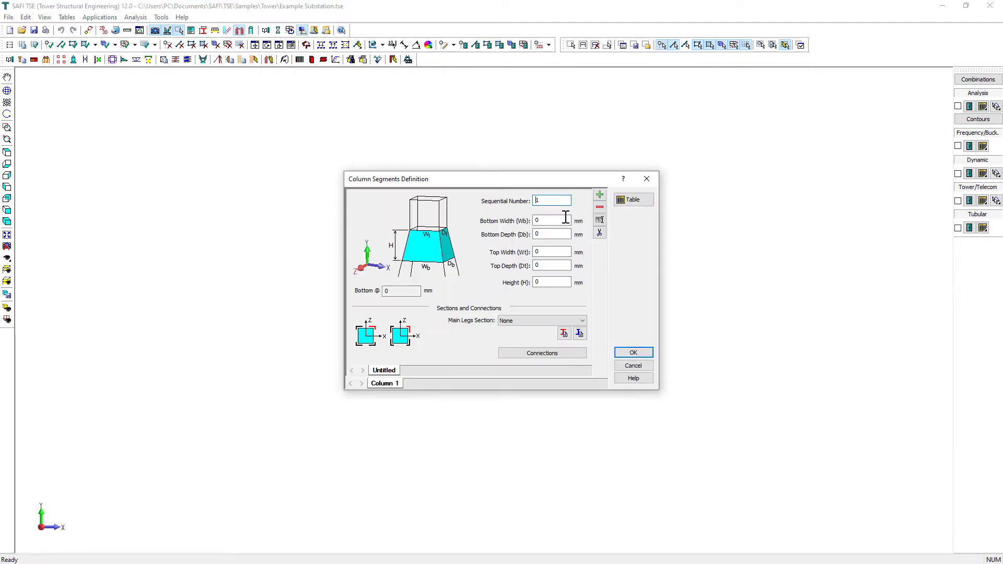
text(1330)
key(Tab)
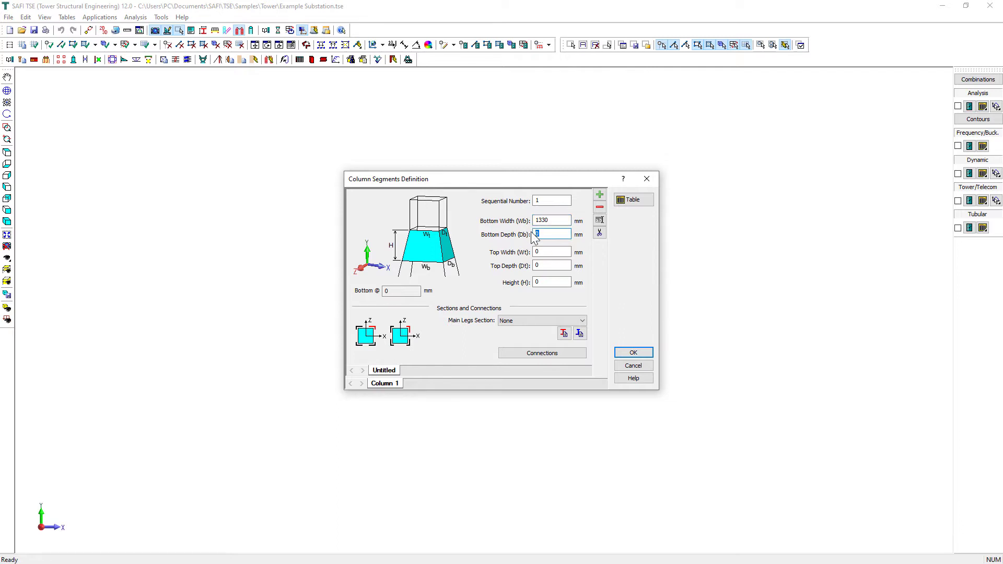
text(3930)
key(Tab)
text(1330)
key(Tab)
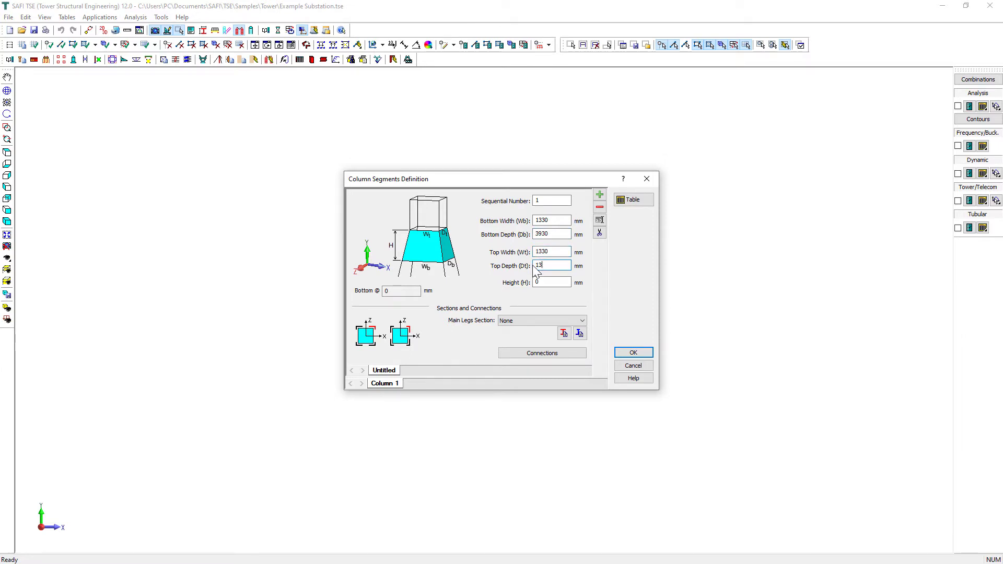
key(Tab)
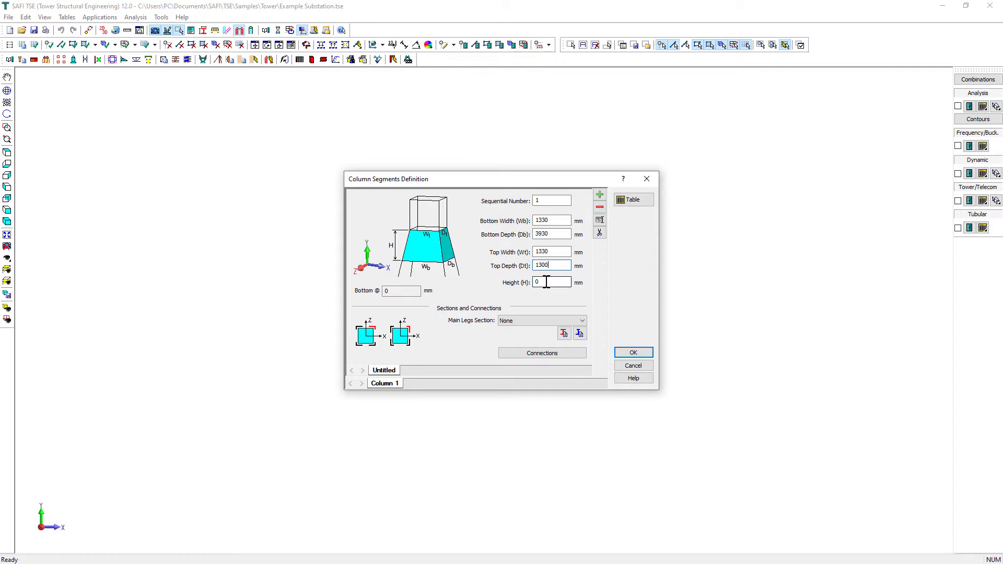
text(16328)
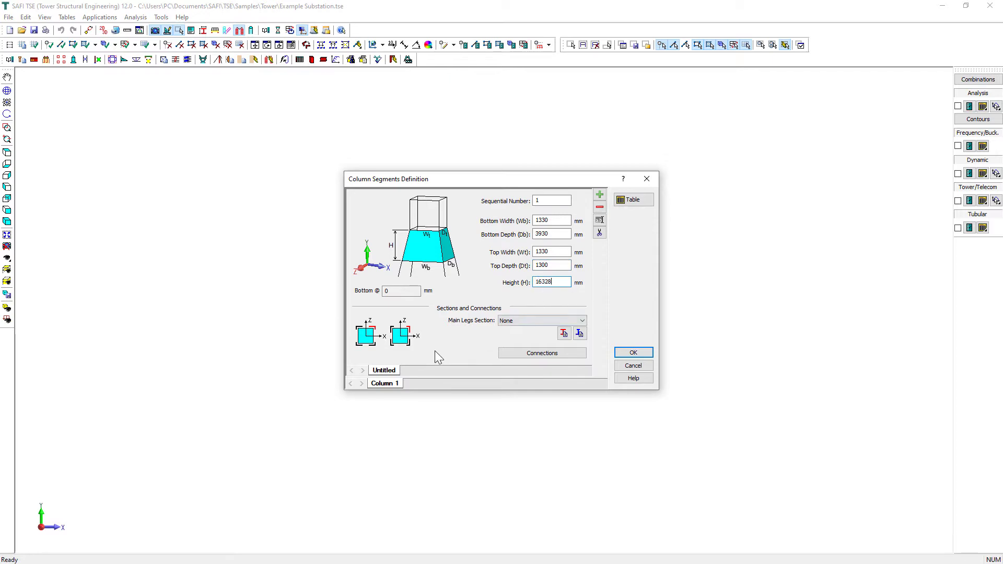
Name the first column segment "Seg. 1".
double_click(389, 371)
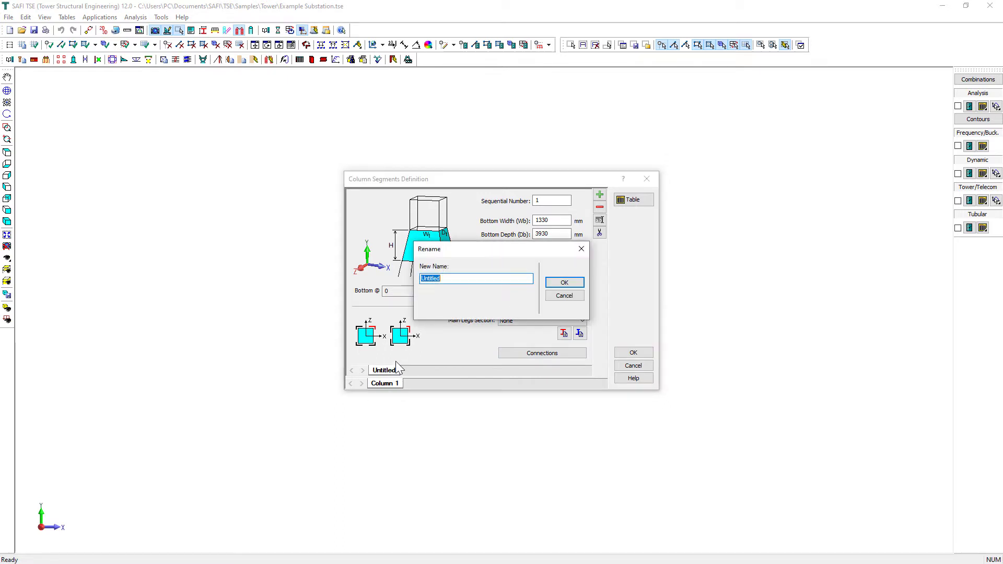
text(Seg. 1)
click(565, 282)
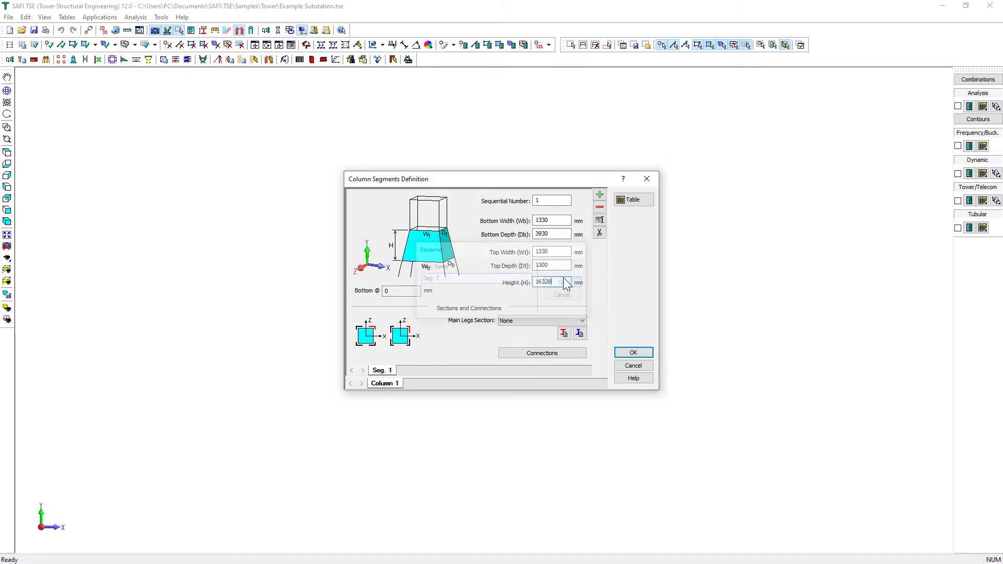
Duplicate Seg. 1 as the second segment, with a bottom depth of 1300 mm and a height of 1344 mm.
click(600, 194)
click(529, 311)
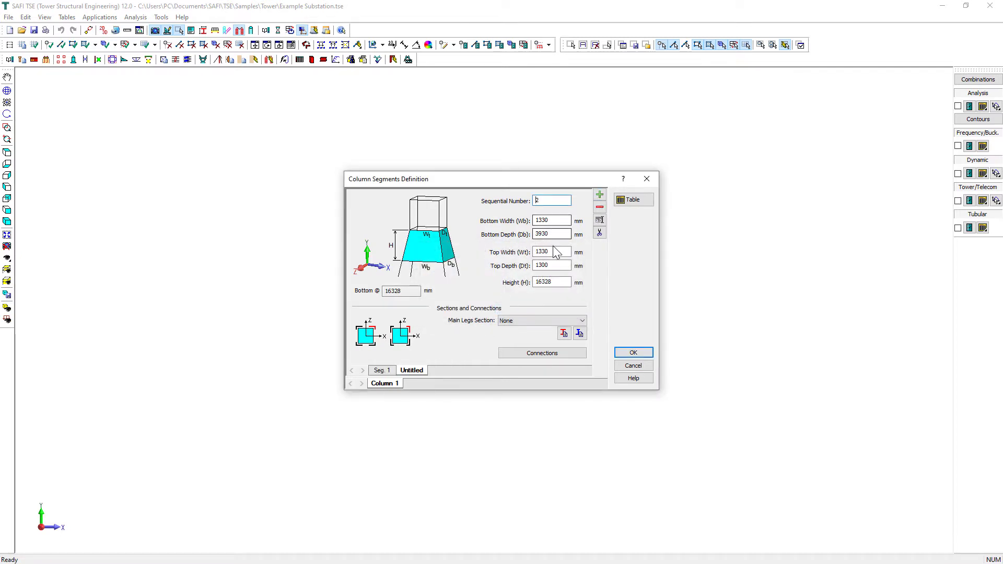
drag(552, 265, 522, 265)
key(ctrl+c)
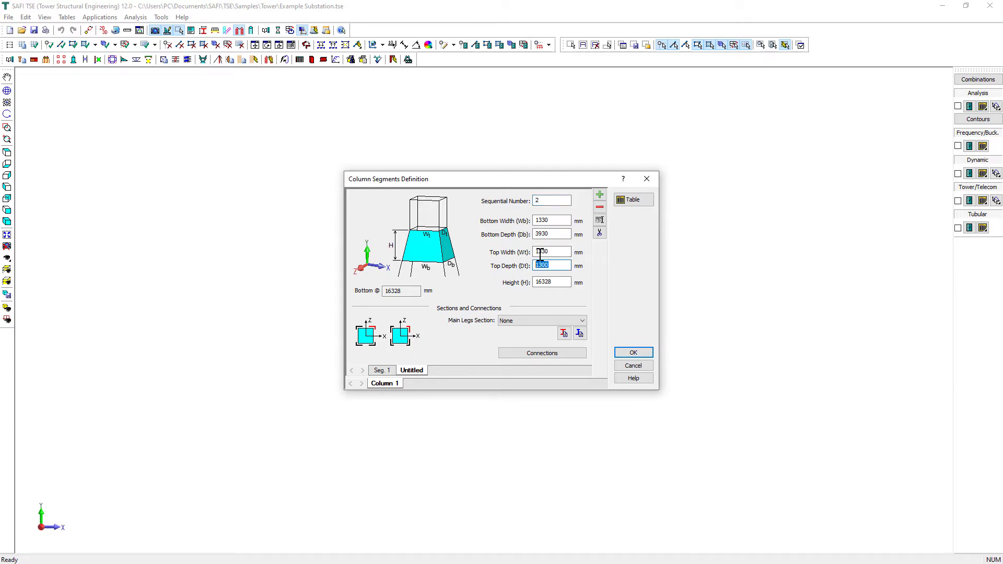
drag(552, 233, 532, 233)
key(ctrl+v)
drag(553, 281, 532, 284)
text(1344)
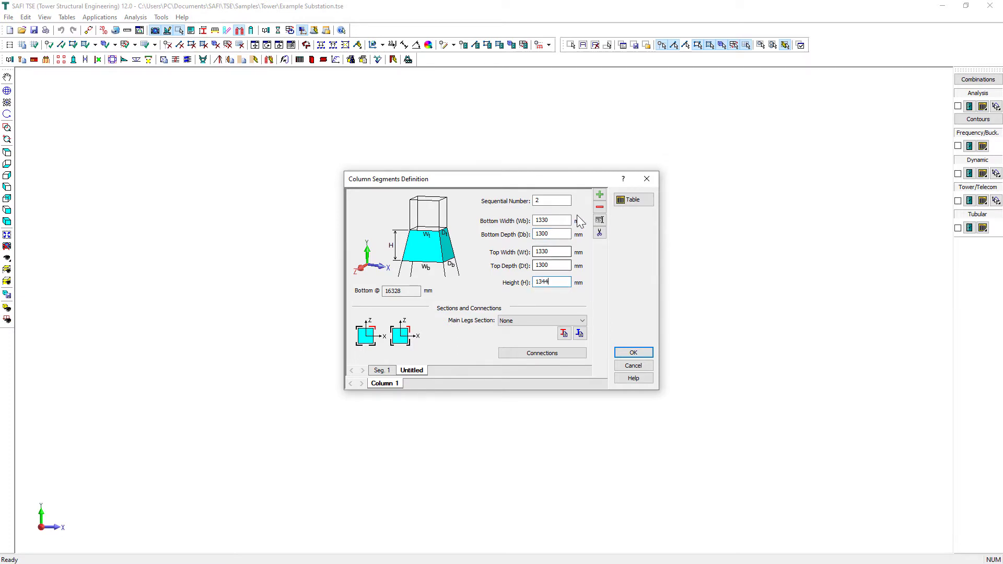
Duplicate the second segment as a third, tapering to 0 mm top width and depth over a height of 7800 mm.
click(594, 200)
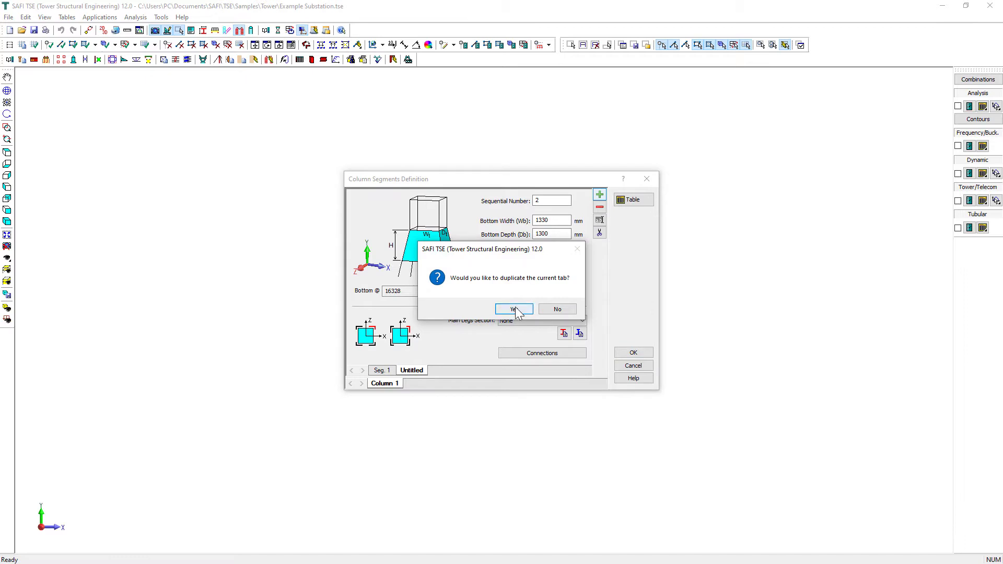
click(514, 310)
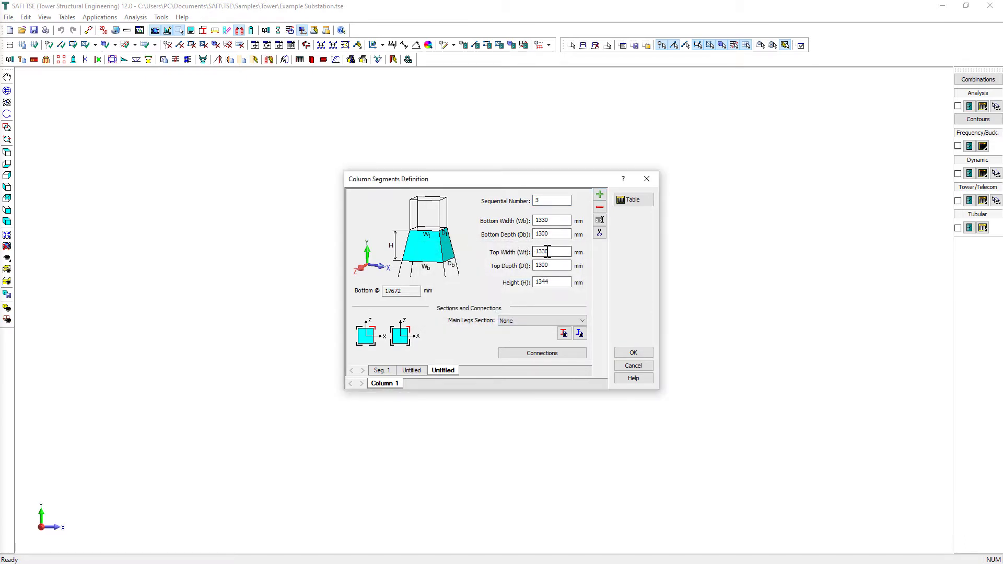
drag(546, 251, 522, 251)
key(BackSpace)
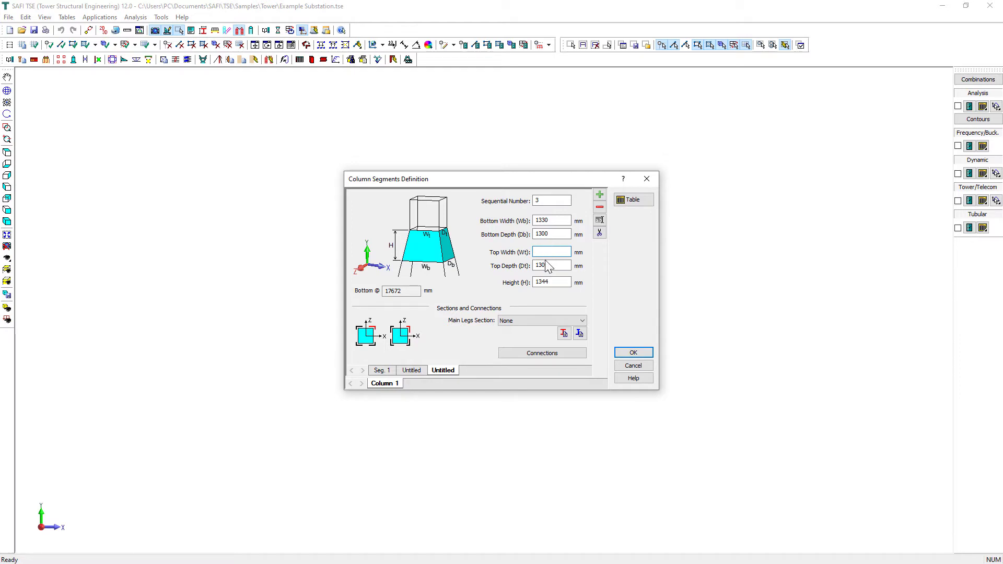
text(0)
drag(555, 265, 530, 283)
text(0)
Name the second and third segments "Seg. 2" and "Seg. 3", and accept the column segment definitions.
double_click(416, 370)
text(Seg. 2)
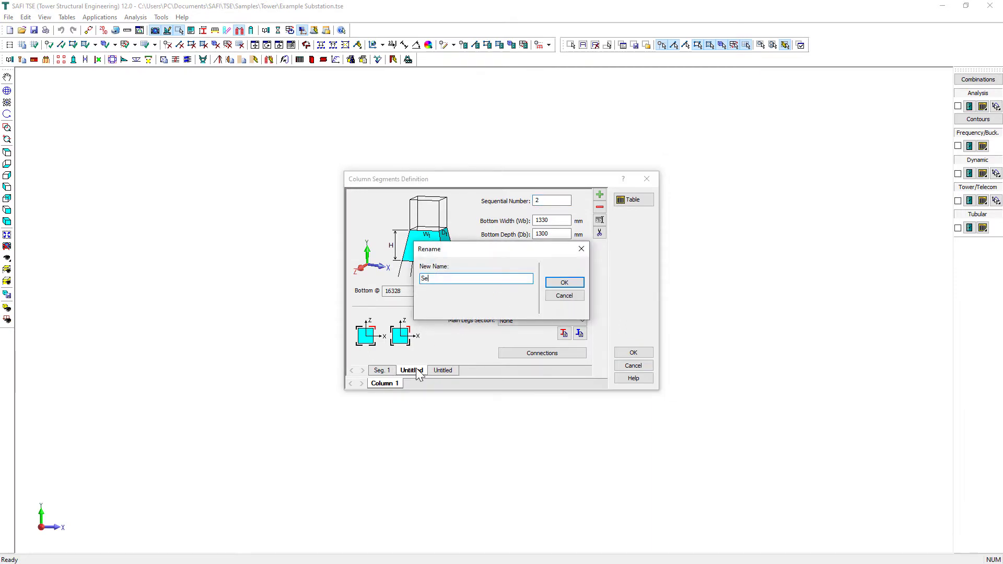
key(Return)
double_click(447, 371)
text(Seg. 3)
key(Return)
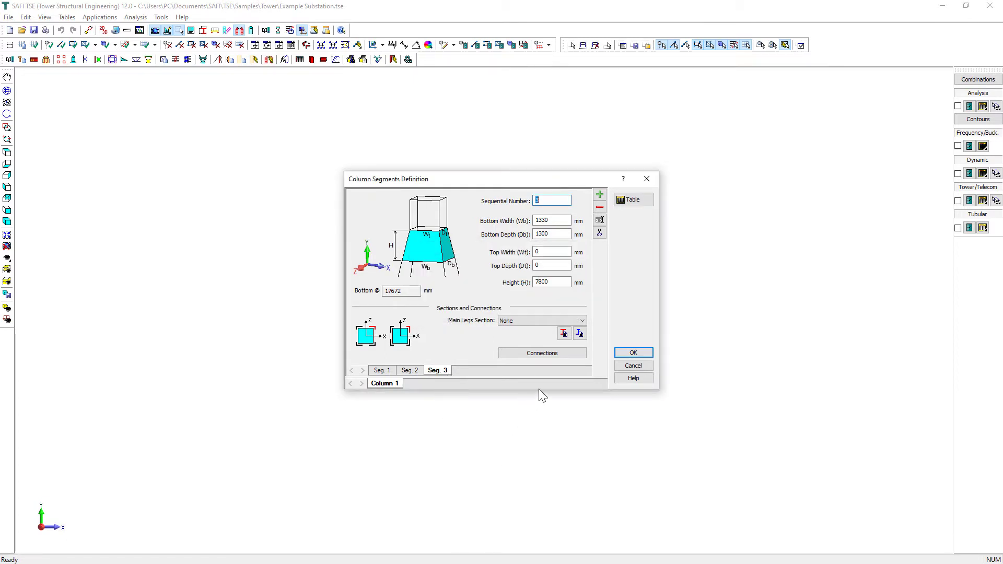
click(632, 354)
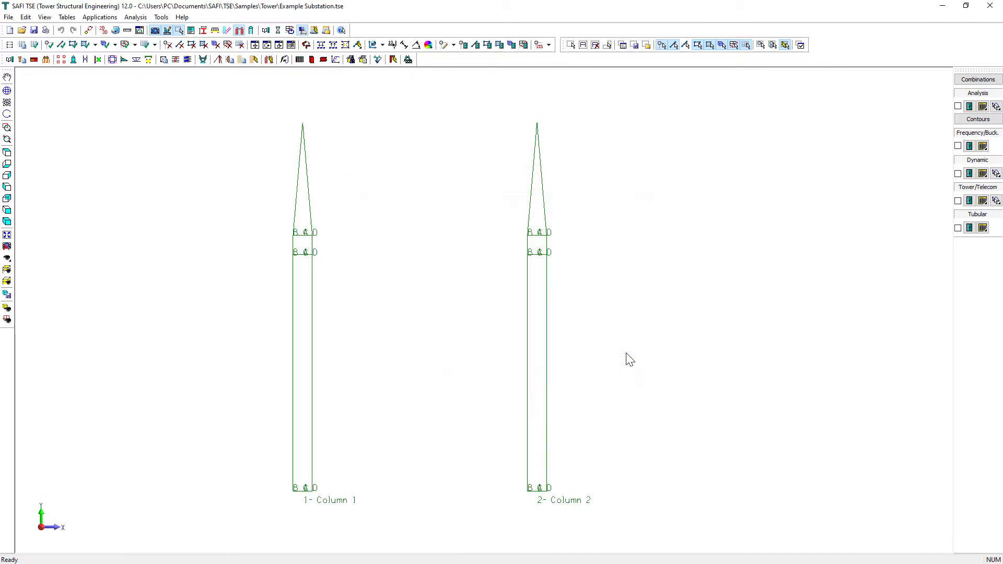
Generate the structural model of both columns from the segment definitions and display it in an isometric view.
click(272, 61)
click(528, 312)
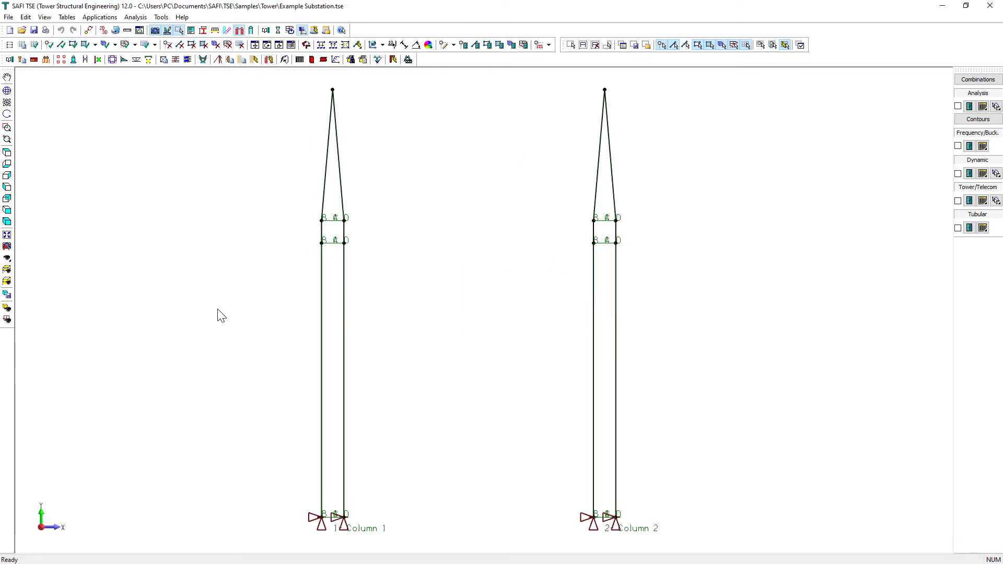
click(7, 223)
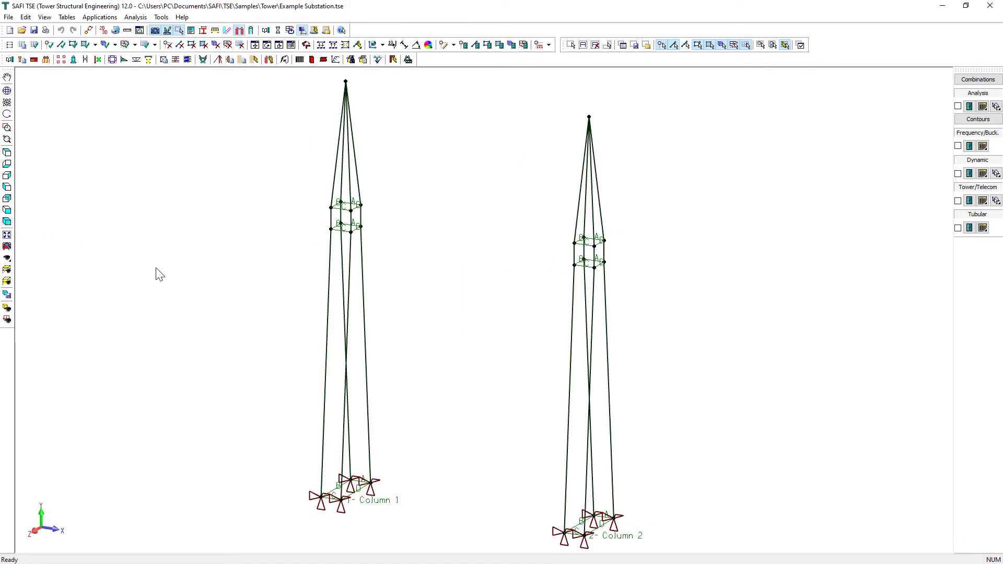
click(10, 238)
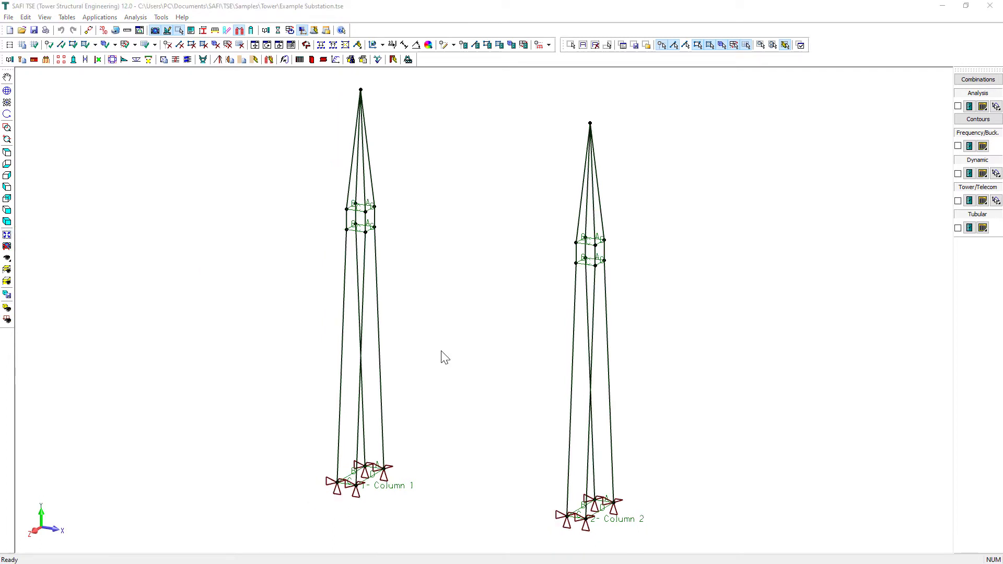
For the column leg sections, start a predefined section with material 9 - A572-60 from the AISC (2013) library.
click(73, 60)
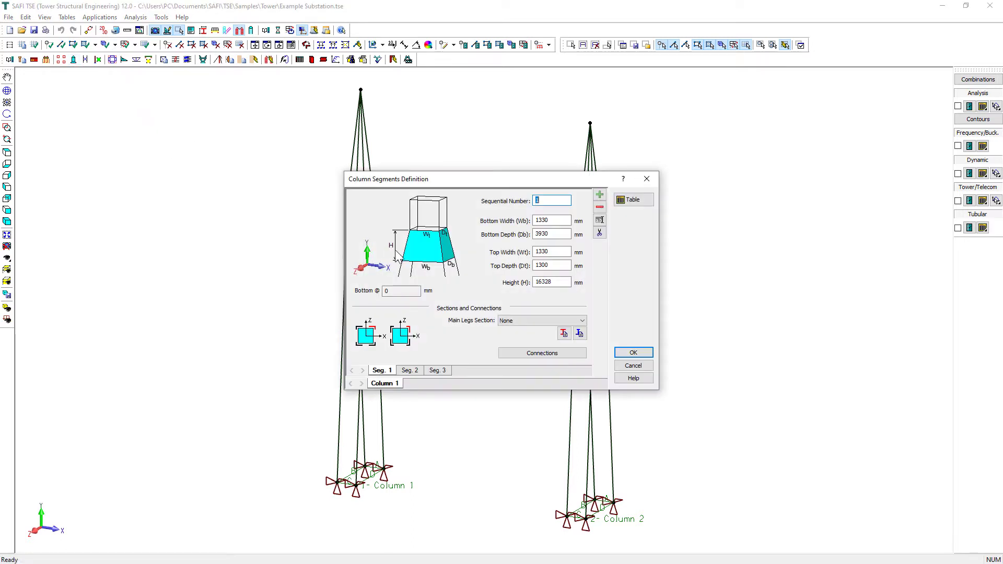
click(548, 320)
click(551, 331)
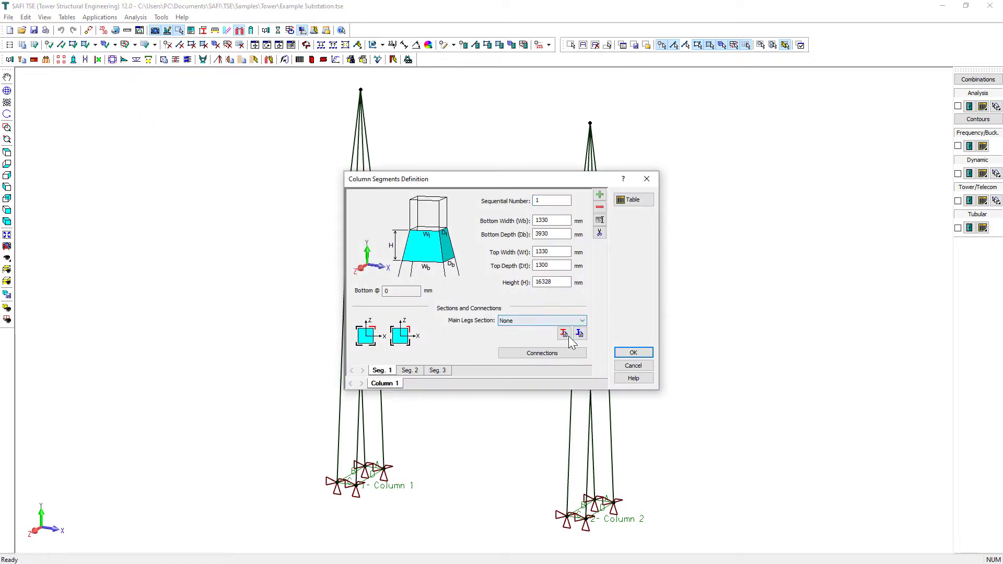
click(564, 334)
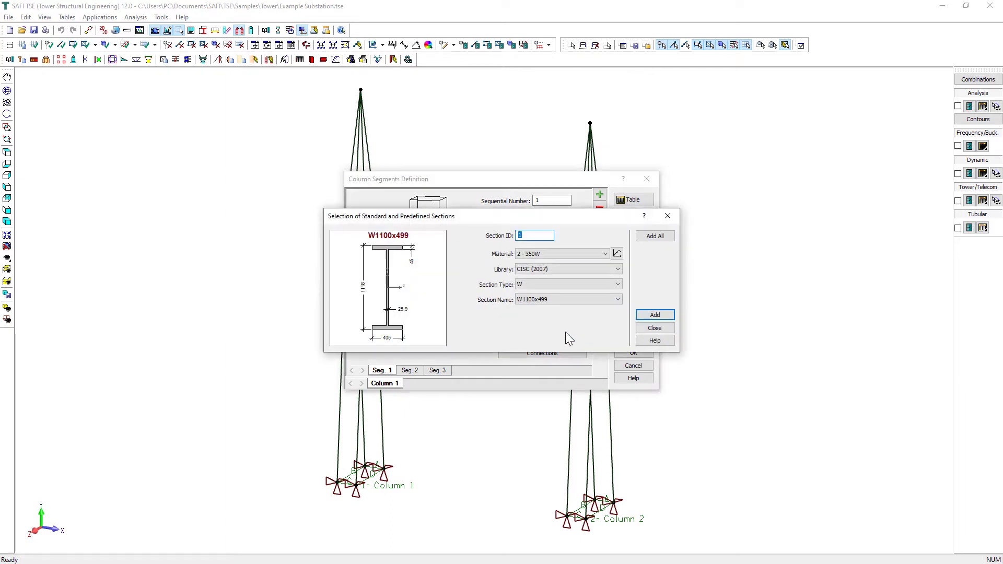
click(593, 253)
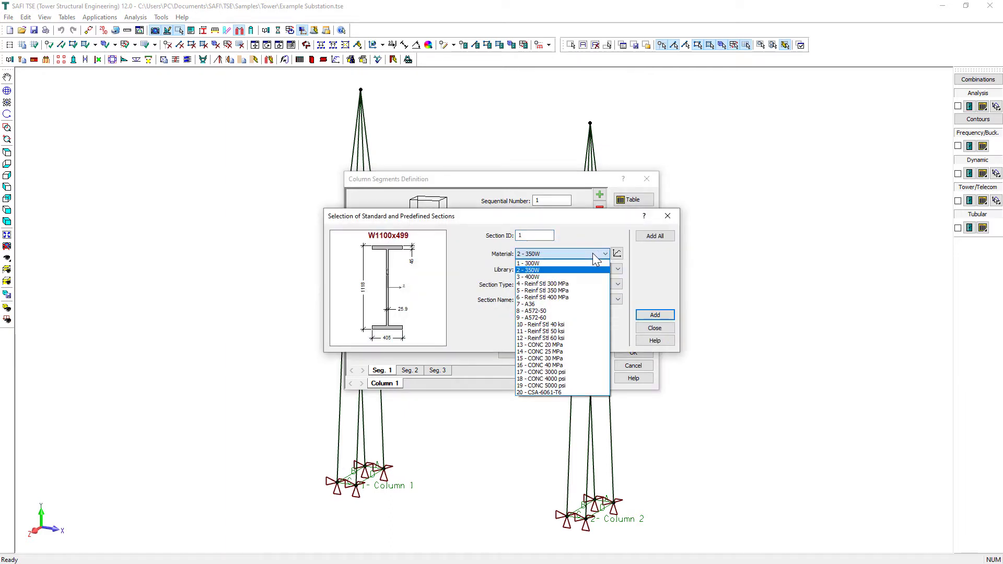
click(551, 316)
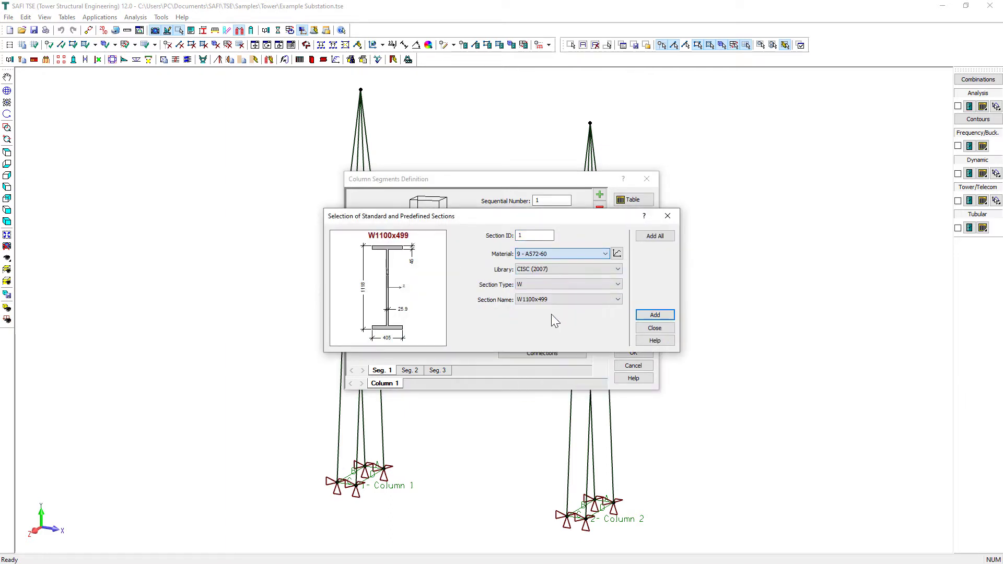
click(612, 272)
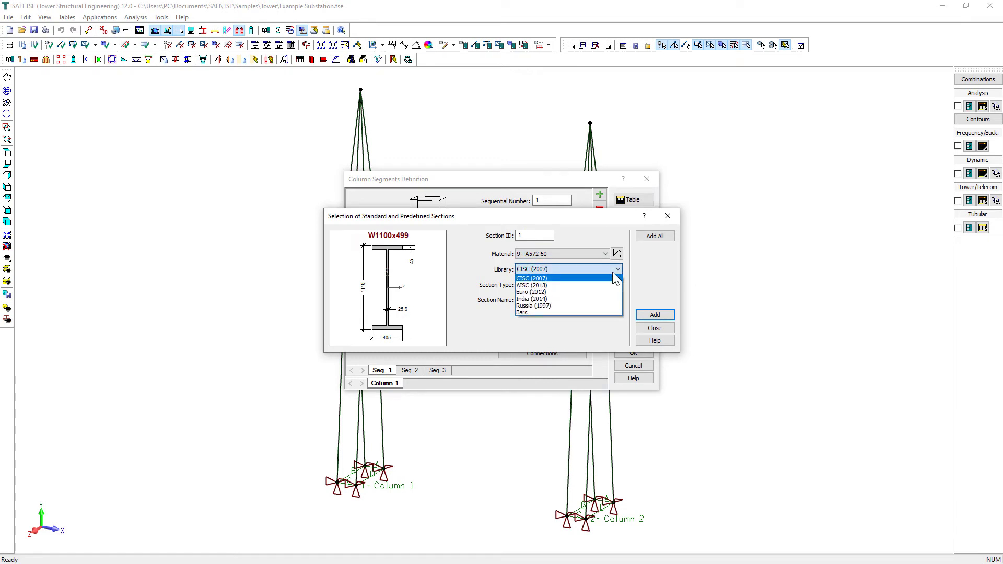
click(601, 285)
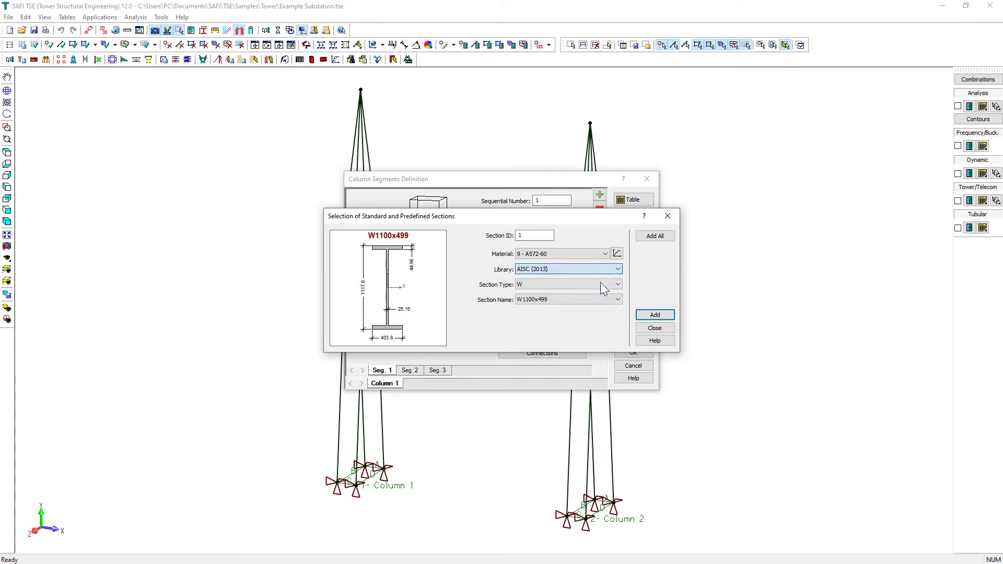
Choose the L (equal) section type and add the L127x127x9.5 angle.
click(614, 283)
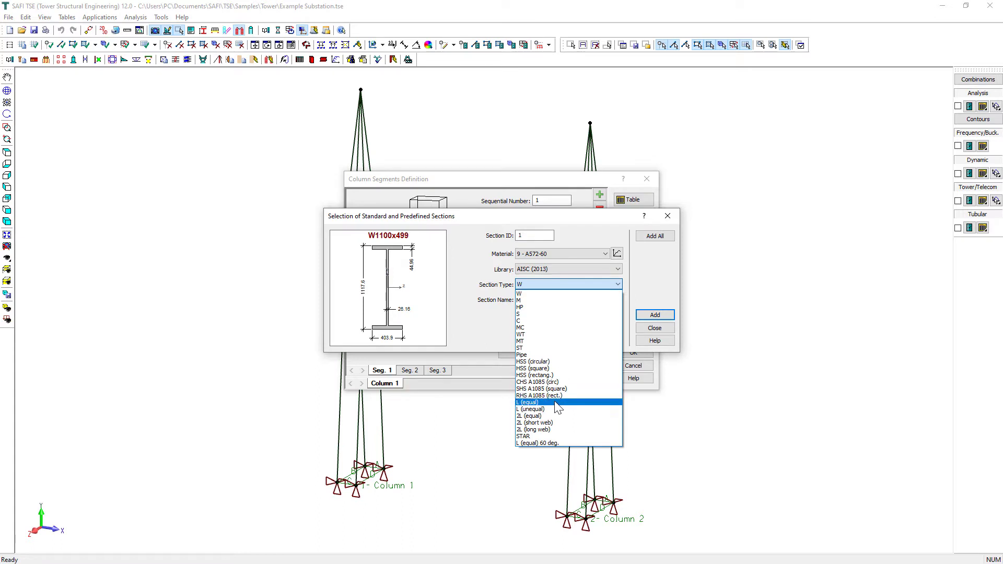
click(558, 404)
click(601, 299)
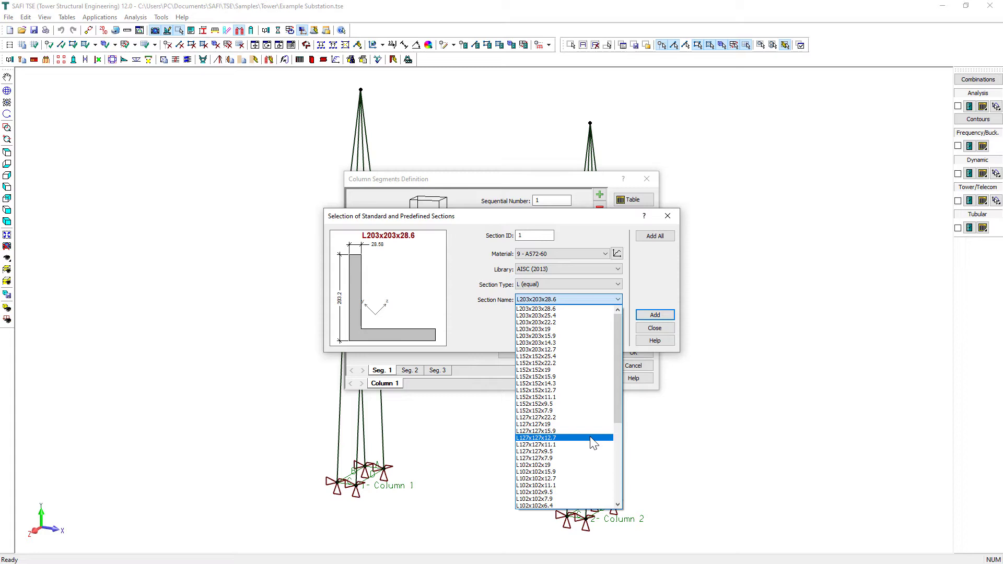
click(591, 452)
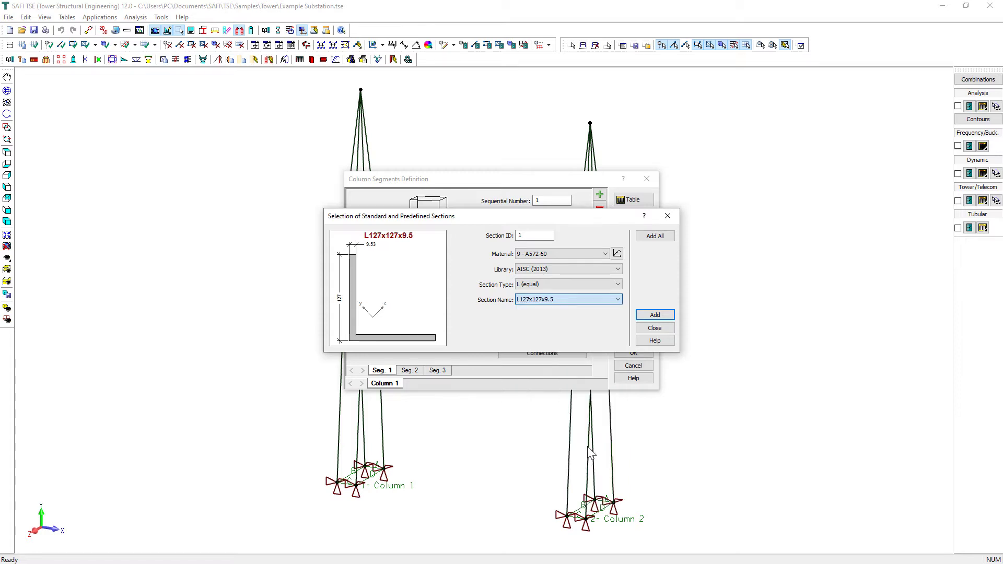
click(647, 315)
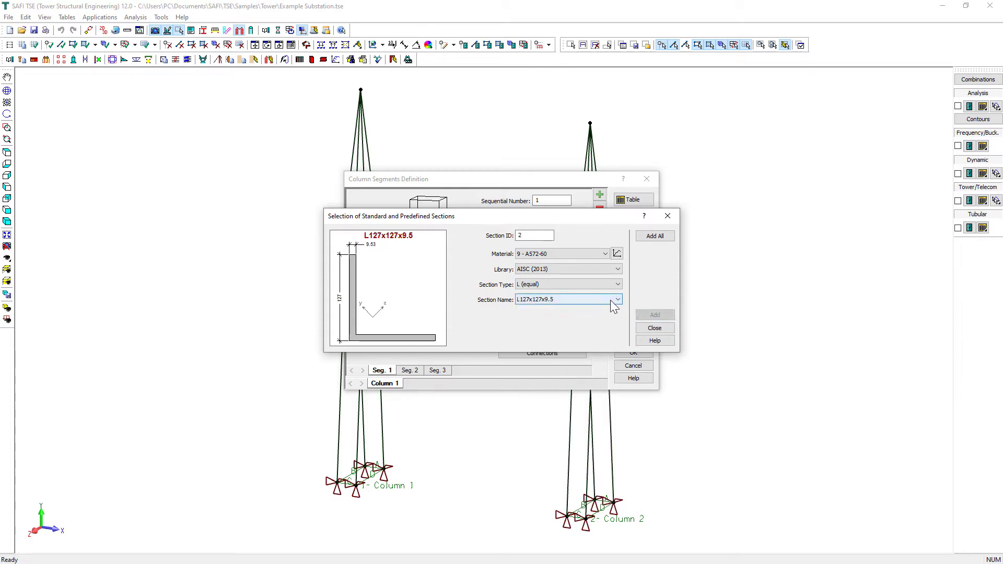
Add the equal-leg angles L102x102x7.9, L76x76x6.4, L76x76x4.8 and L64x64x6.4 to the project sections.
click(611, 301)
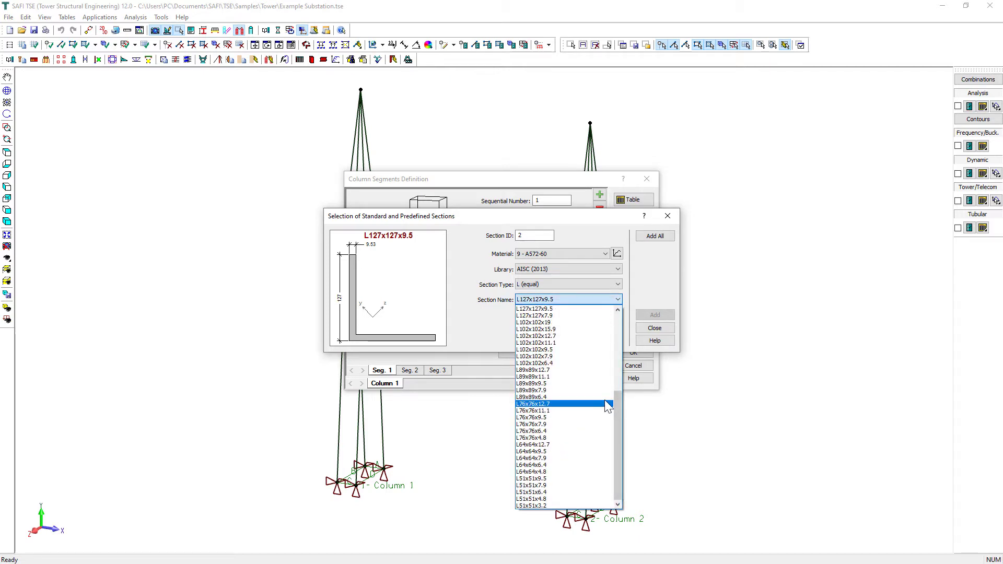
click(588, 348)
click(600, 298)
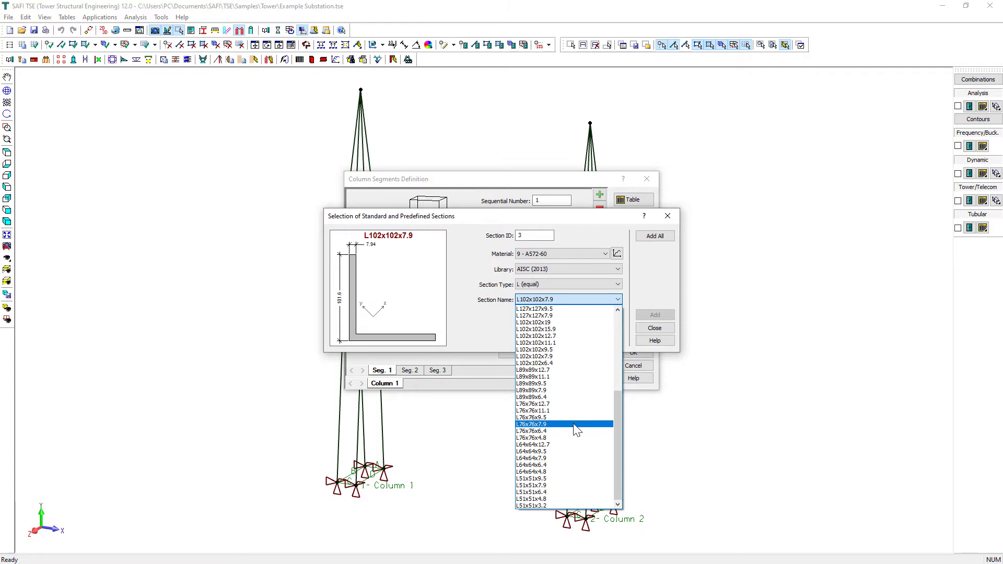
click(575, 438)
click(646, 317)
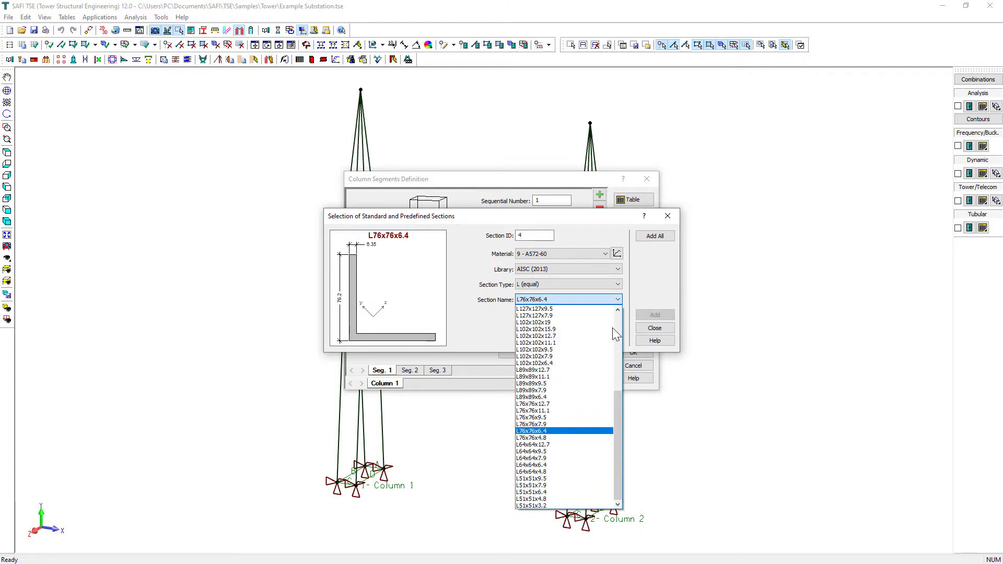
click(609, 300)
click(565, 463)
click(647, 316)
Add the L51x51x4.8 and L51x51x3.2 angles and accept the project section list.
click(610, 301)
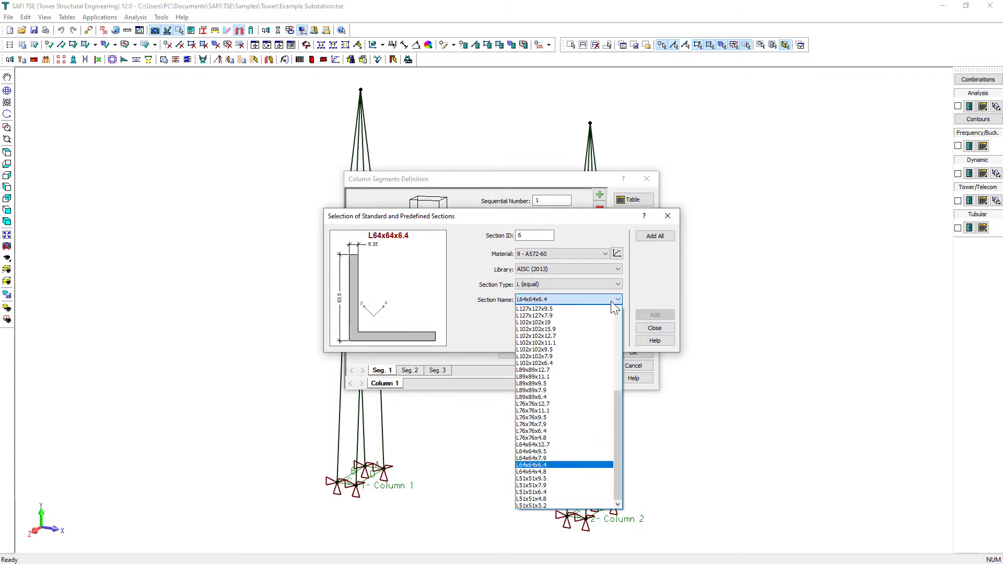
click(564, 499)
click(648, 315)
click(648, 315)
click(610, 300)
click(564, 506)
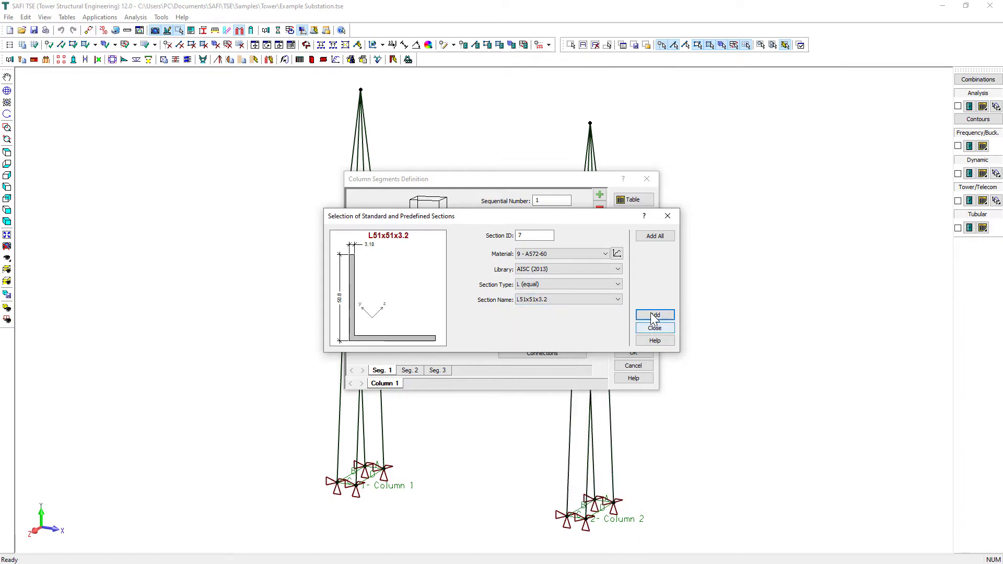
click(649, 316)
click(649, 328)
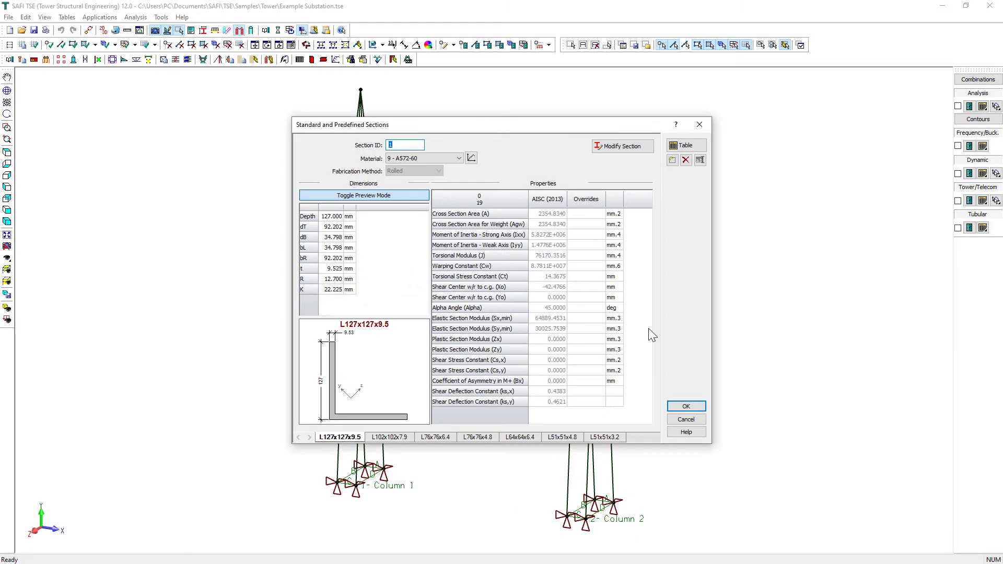
click(679, 406)
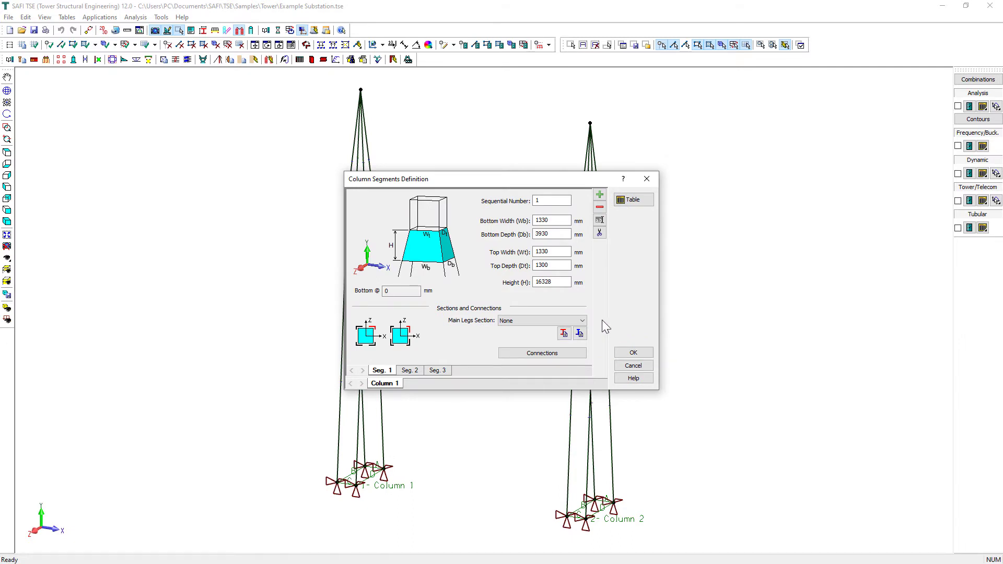
Assign main leg sections L127x127x9.5 to Seg. 1, L102x102x7.9 to Seg. 2 and L76x76x4.8 to Seg. 3, and accept them.
click(582, 320)
click(559, 337)
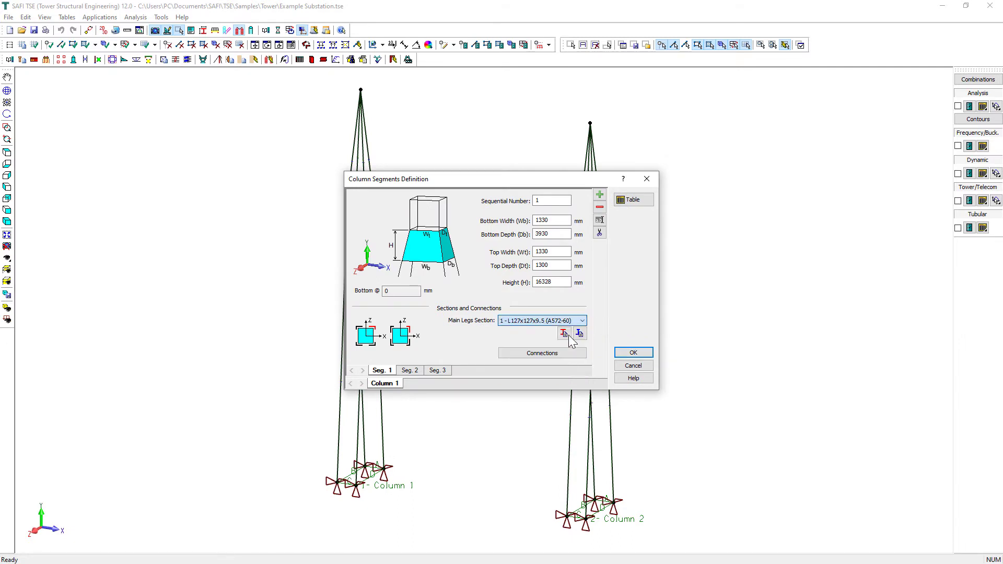
click(411, 370)
click(538, 323)
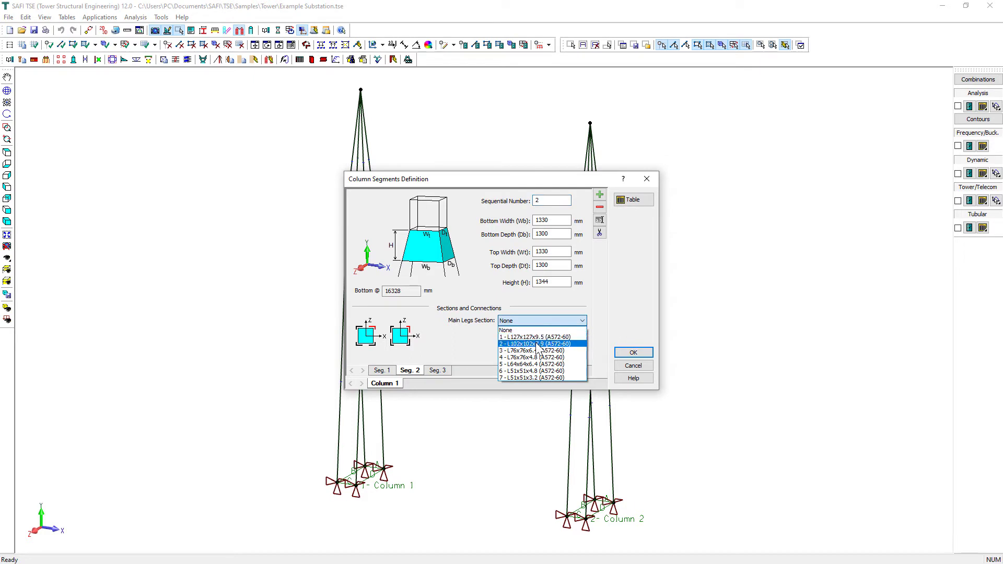
click(535, 342)
click(438, 370)
click(525, 323)
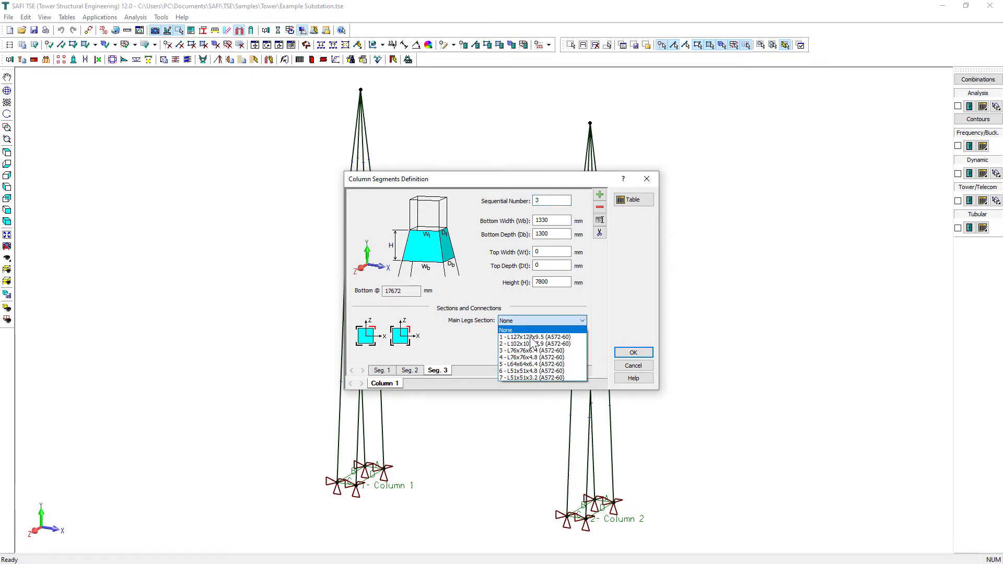
click(582, 355)
click(630, 353)
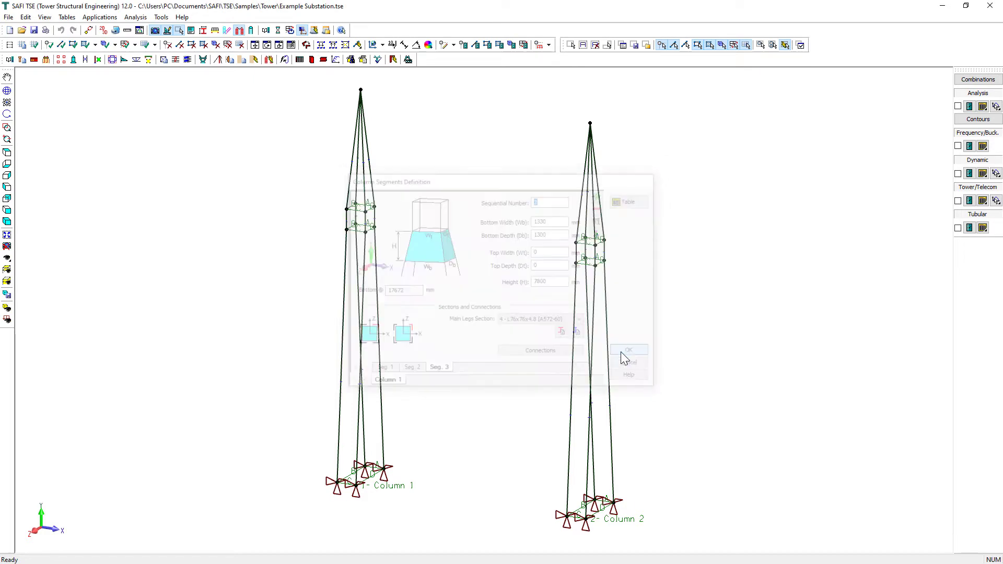
Regenerate the tower model with the assigned main leg sections.
click(269, 59)
click(528, 309)
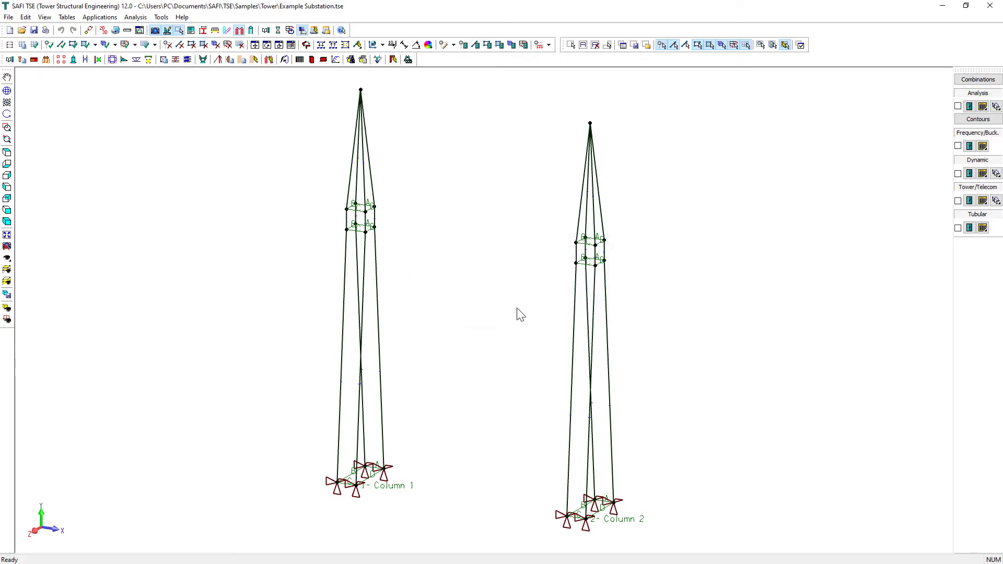
click(8, 309)
click(7, 307)
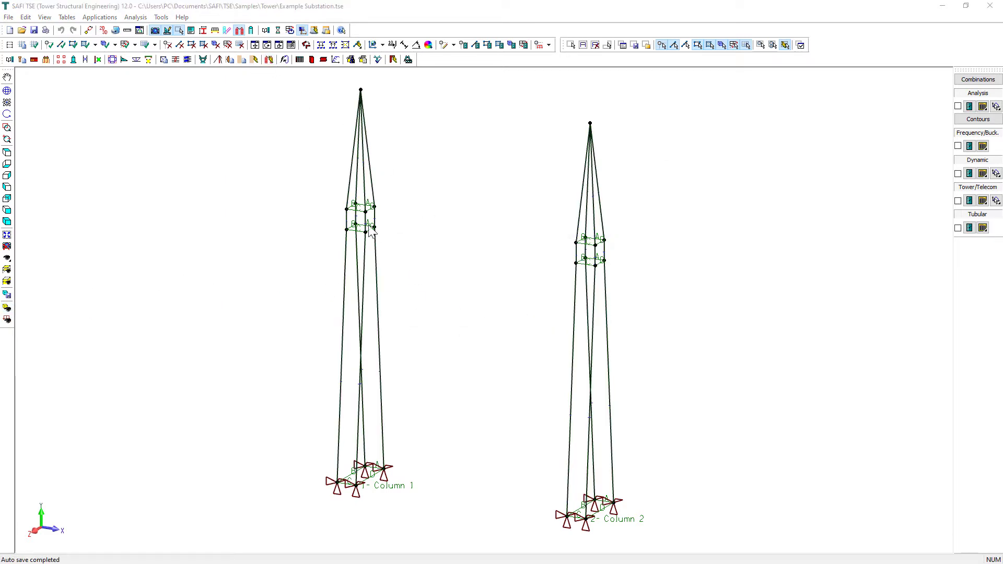
Set the top connection of column segment Seg. 1 to 2 - Splice with 4 bolts per flange.
click(74, 60)
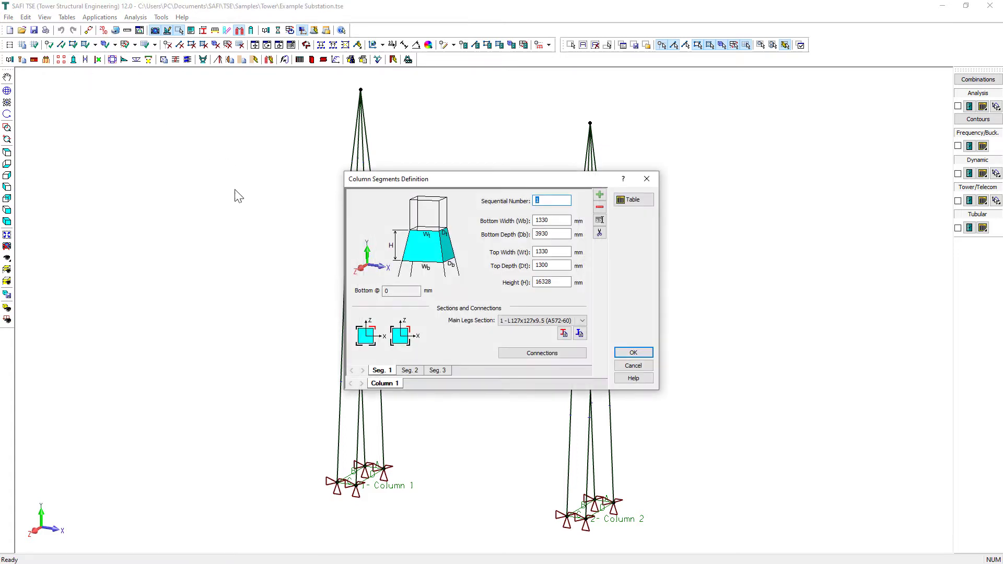
click(519, 355)
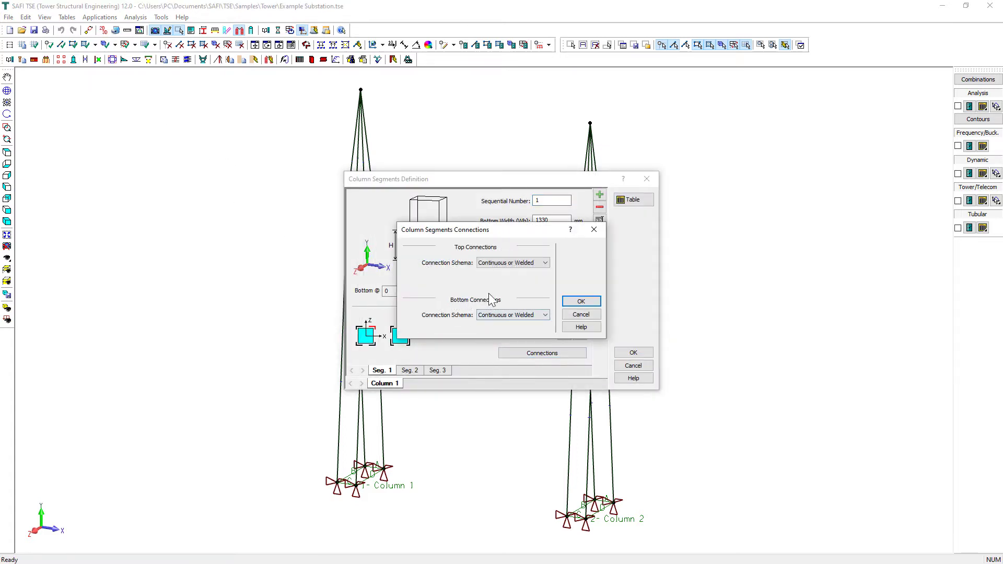
click(509, 264)
click(508, 270)
double_click(481, 274)
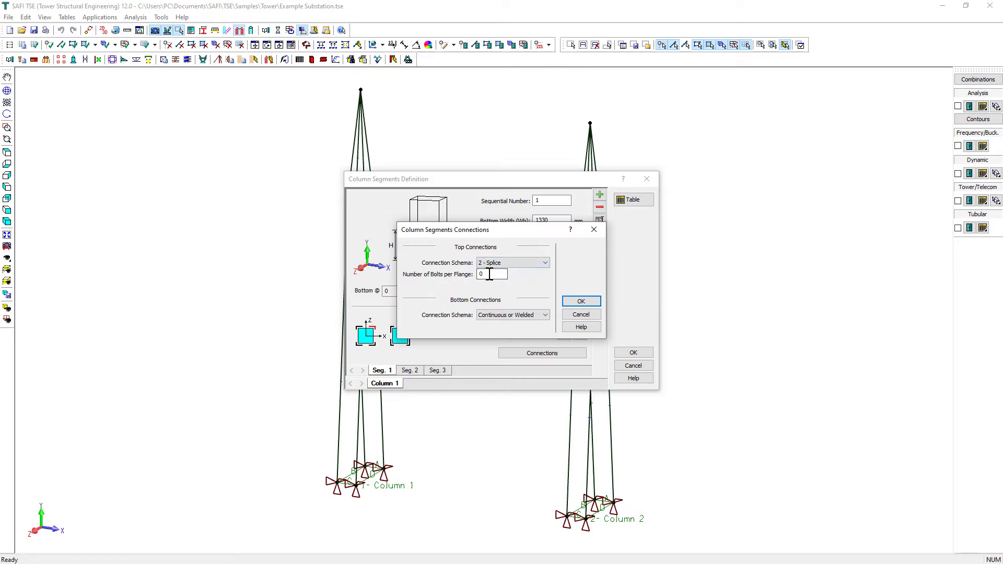
text(4)
click(579, 302)
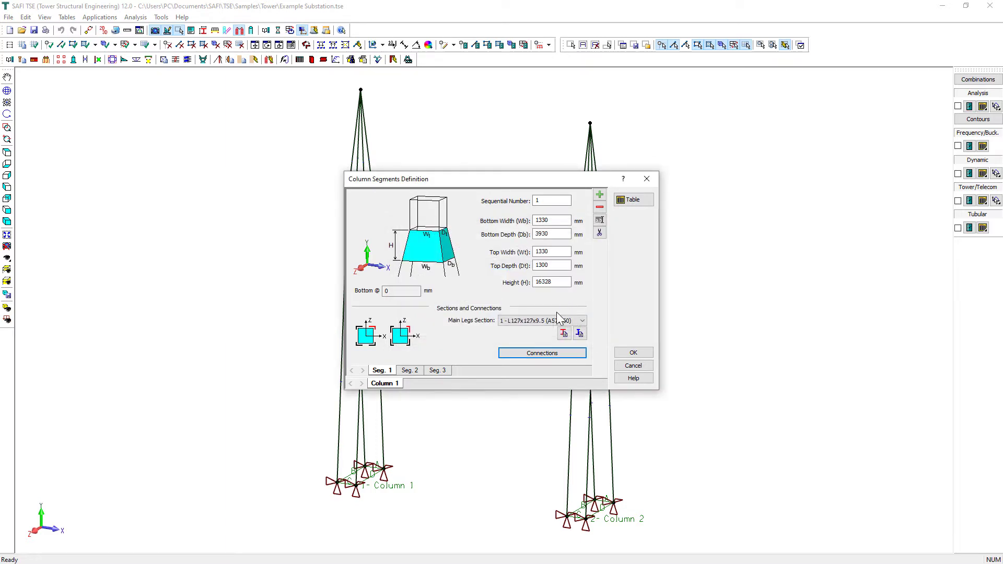
Set both the top and bottom connections of Seg. 2 to 2 - Splice with 4 bolts per flange.
click(410, 370)
click(532, 353)
click(511, 264)
click(503, 277)
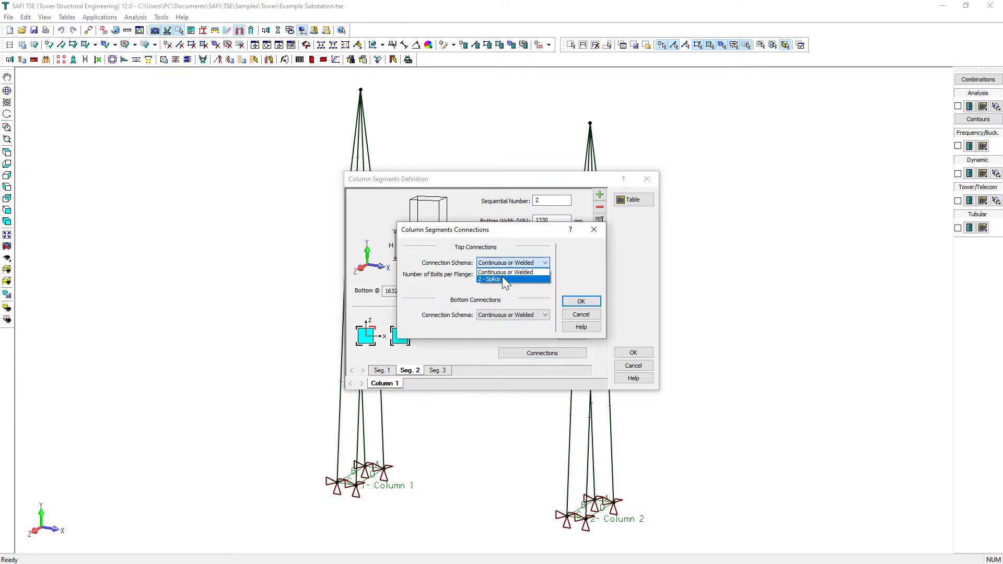
text(4)
click(545, 314)
click(509, 333)
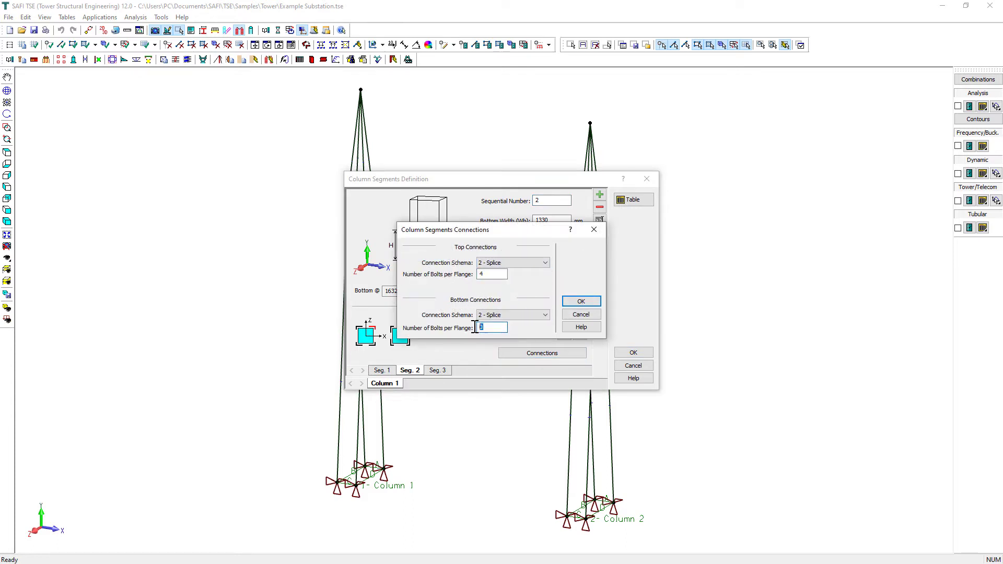
text(4)
click(581, 301)
Set the bottom connection of Seg. 3 to 2 - Splice with 4 bolts per flange and regenerate the tower model.
click(438, 370)
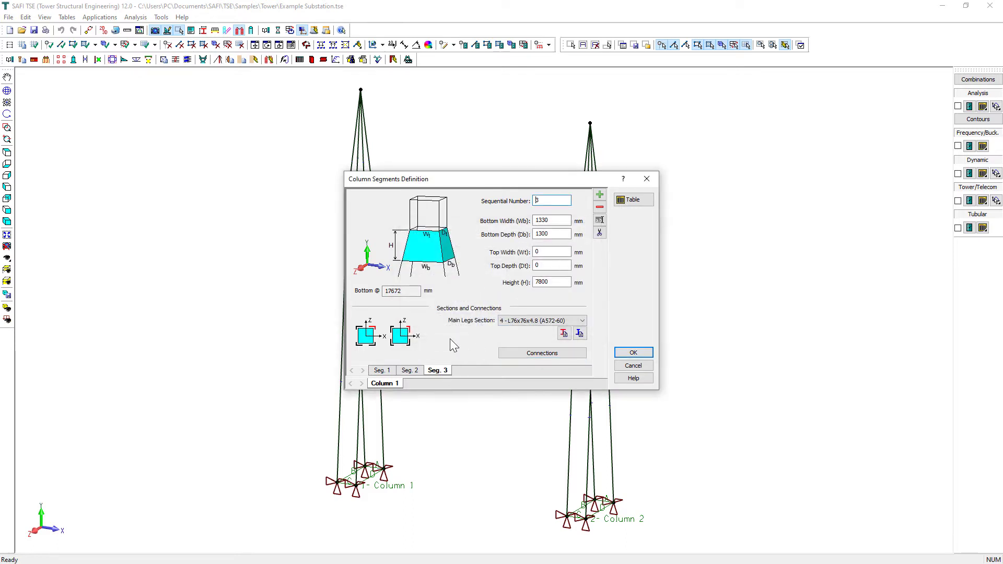
click(526, 352)
click(514, 314)
click(491, 331)
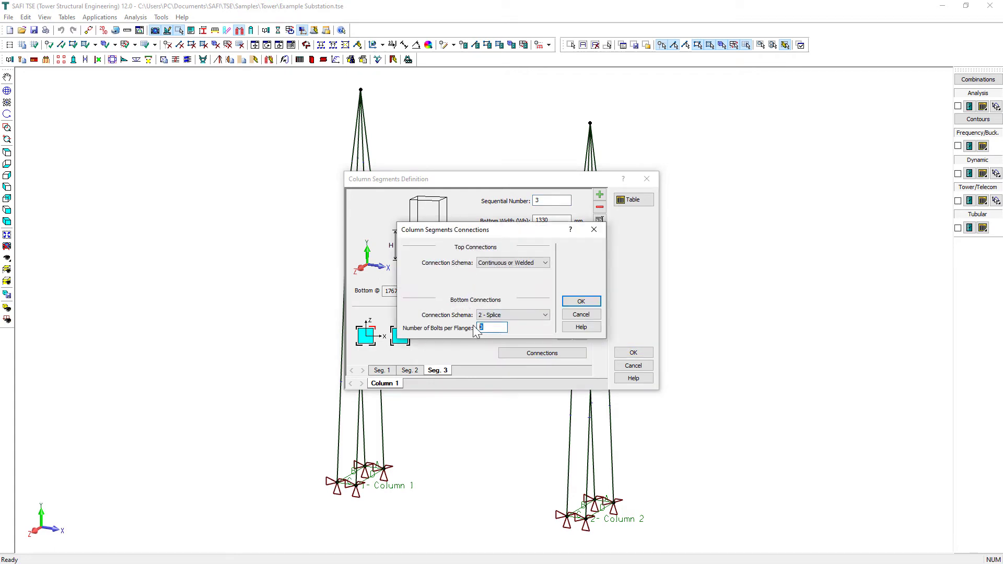
text(4)
click(581, 302)
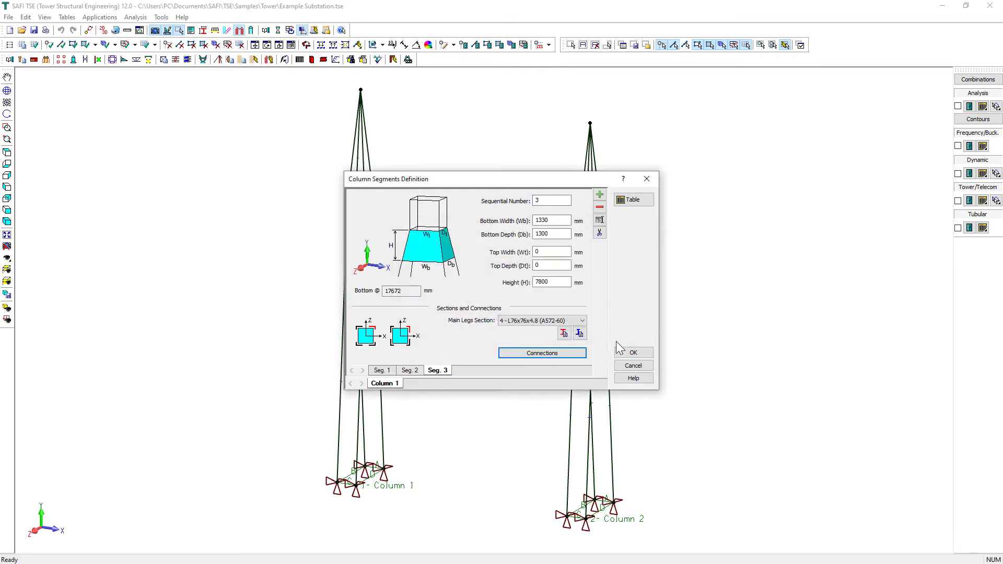
click(634, 353)
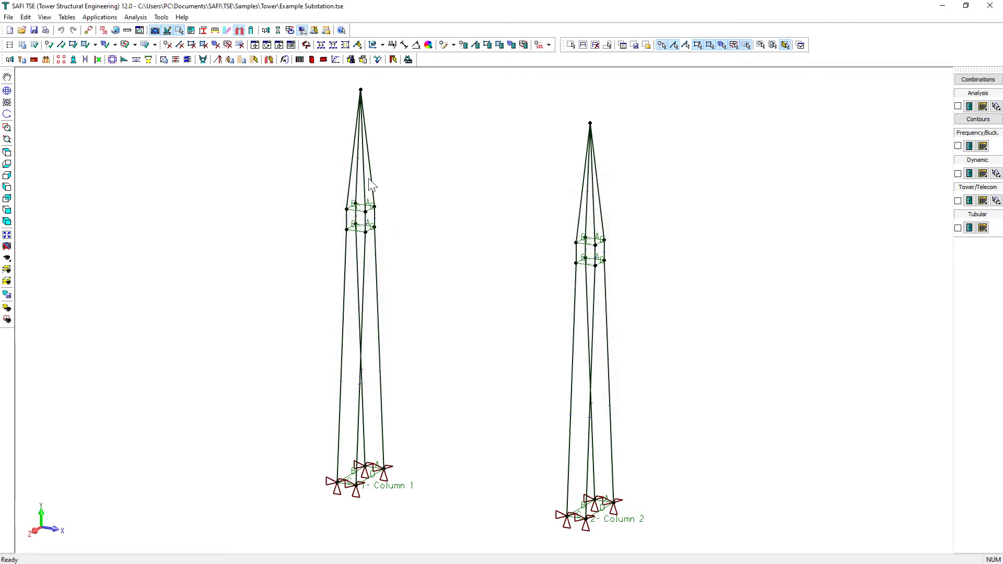
click(269, 59)
click(534, 310)
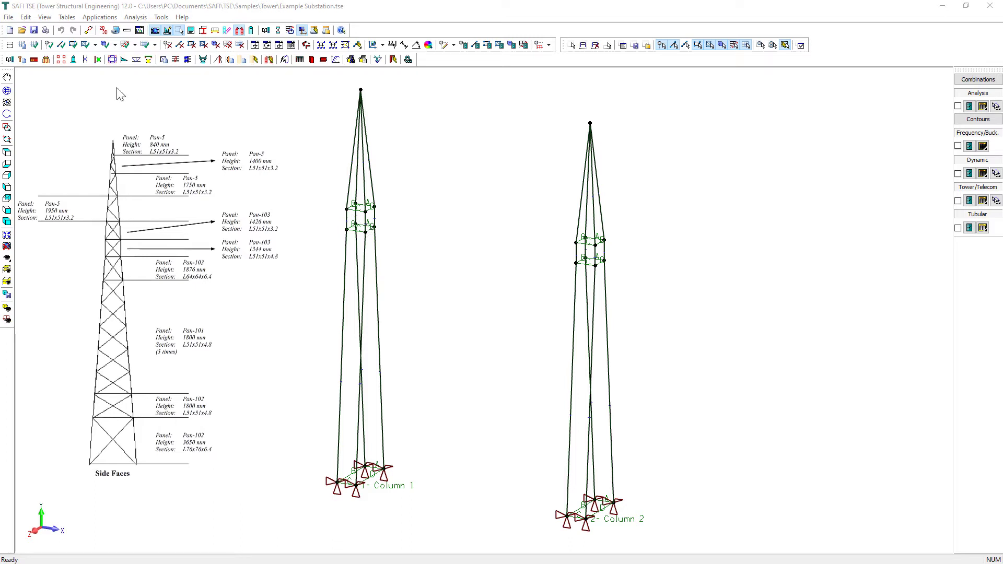
Name the untitled column face prototype Sides and preview it on face B of Column 1.
click(85, 60)
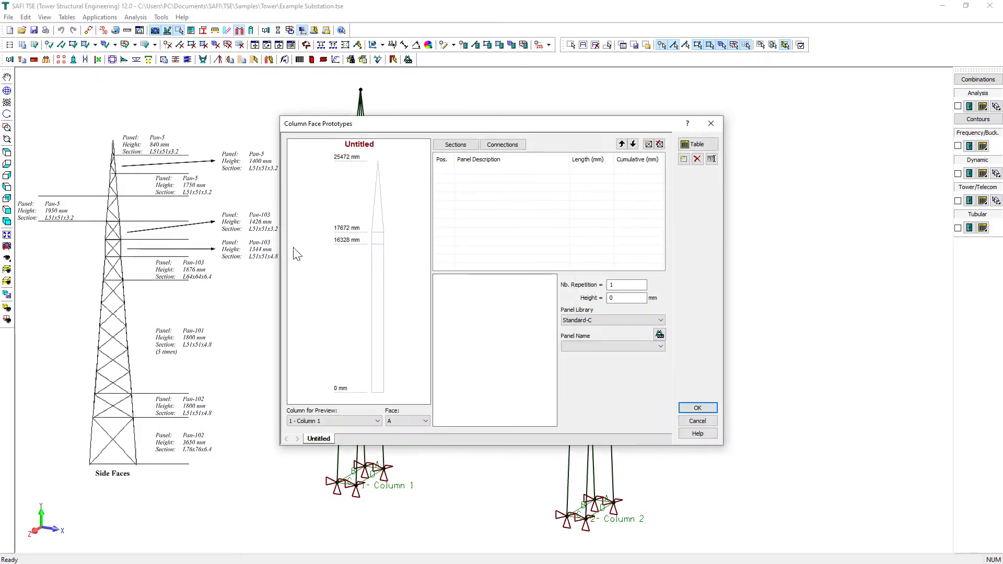
double_click(328, 438)
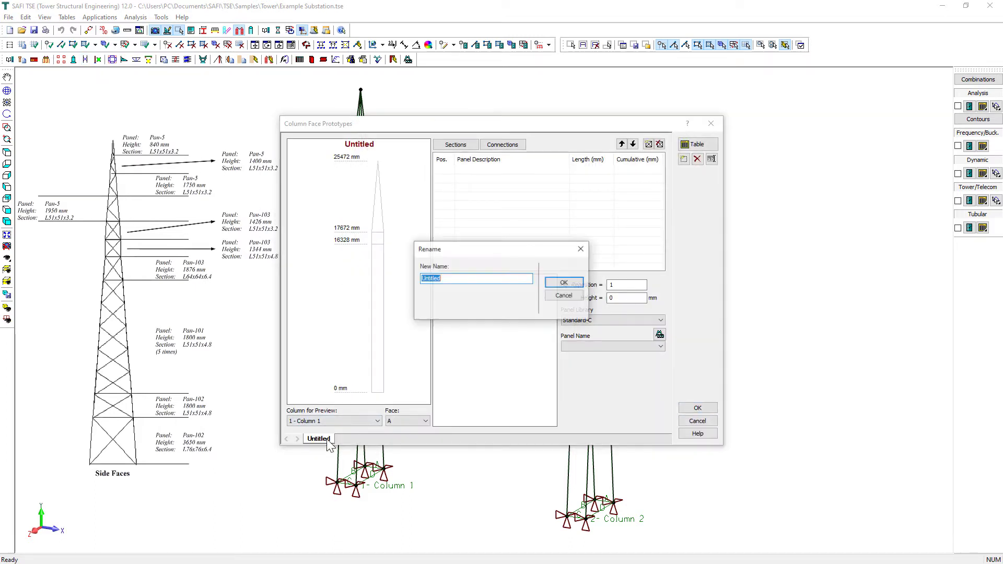
text(Side)
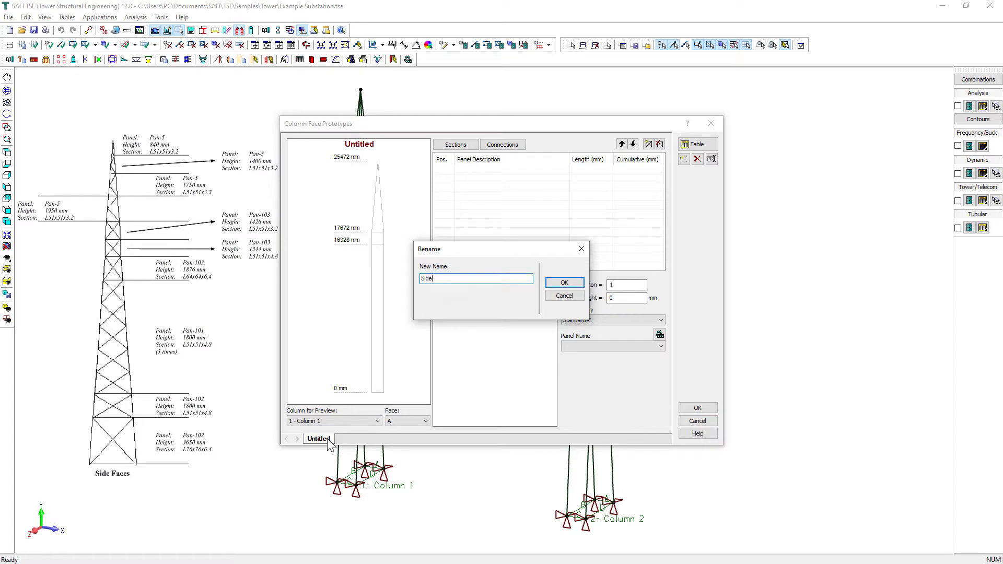
text(s)
click(554, 283)
click(412, 422)
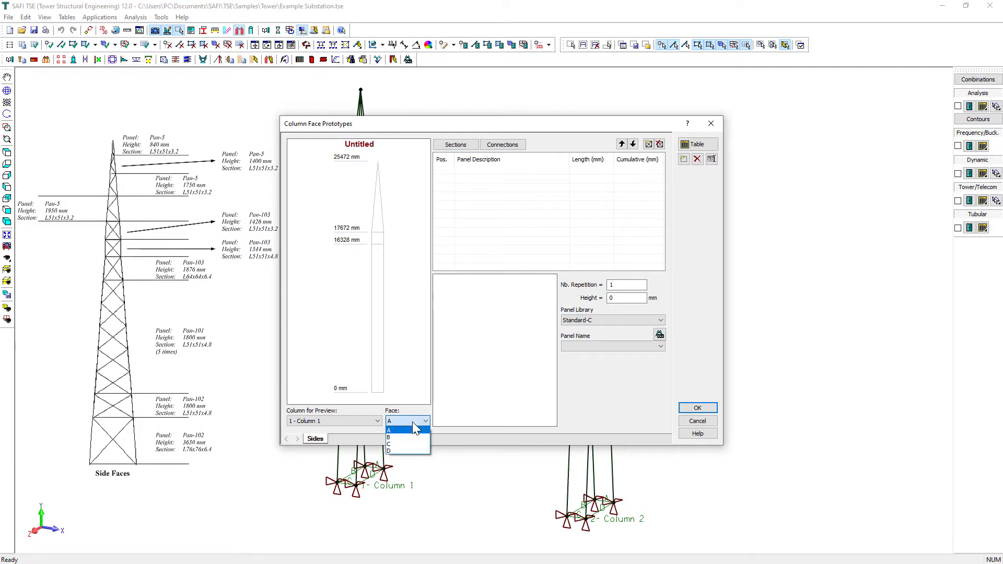
click(409, 438)
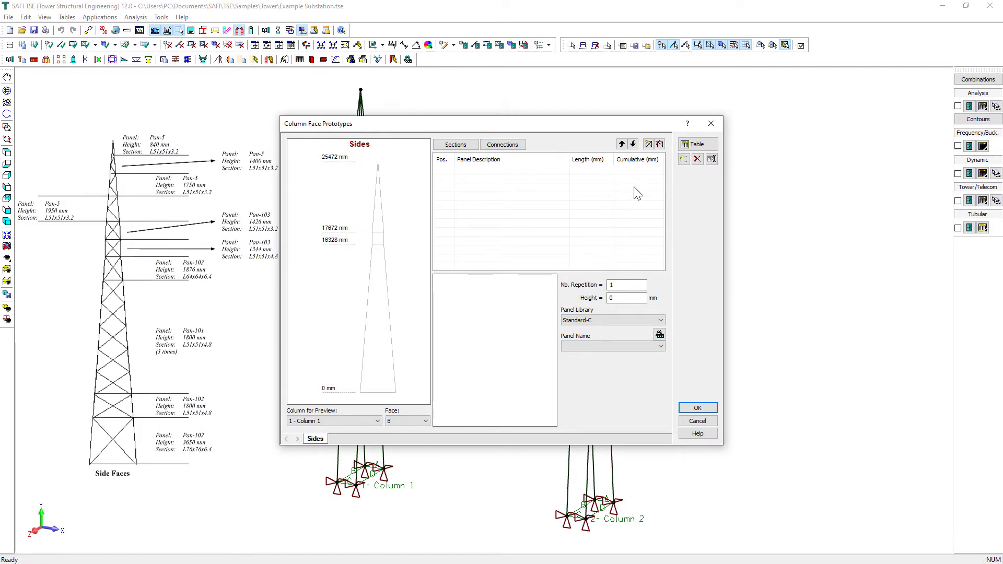
Add the first panel to the Sides prototype as Standard-C Pan-102 with a height of 3650 mm.
click(651, 148)
click(651, 148)
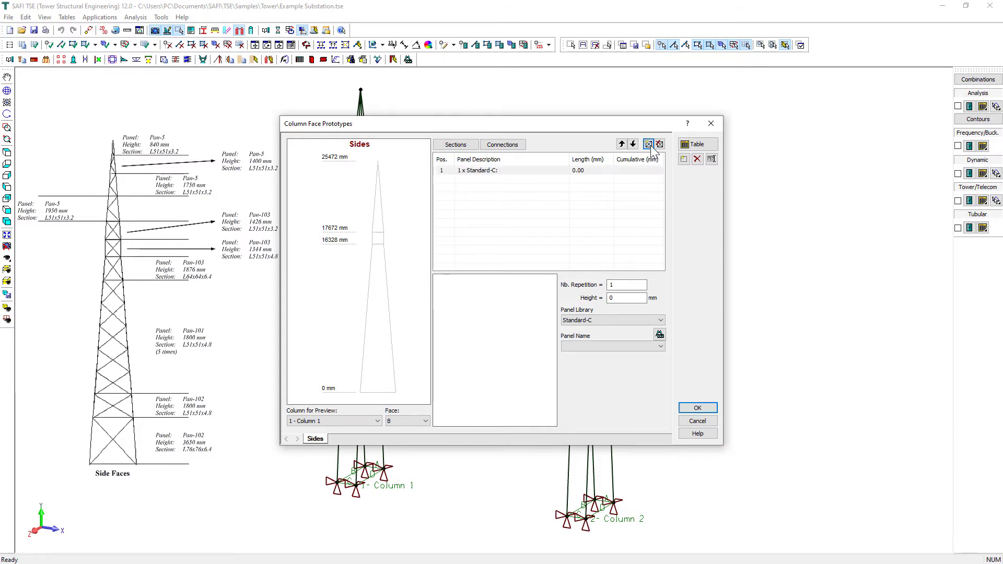
click(635, 171)
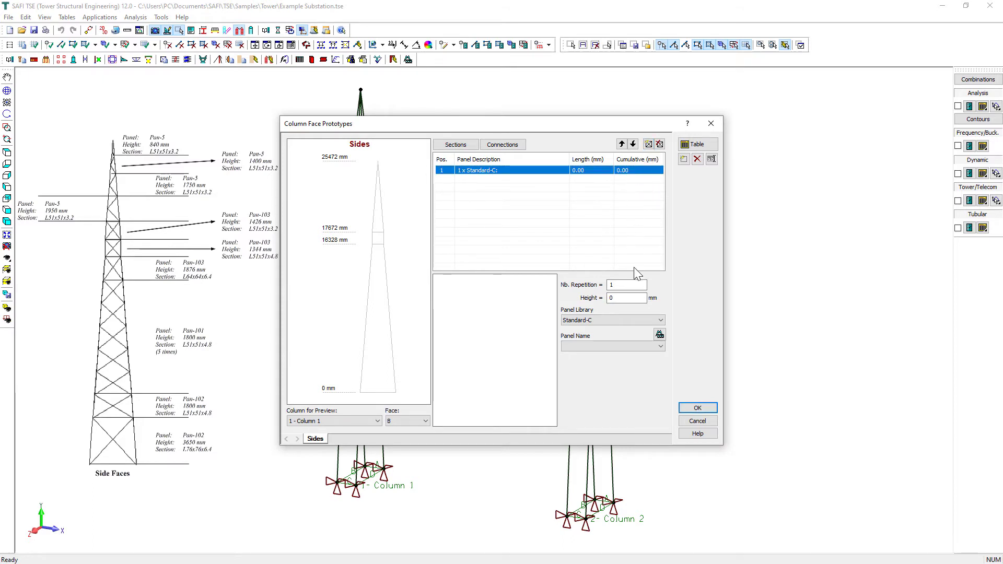
click(609, 298)
double_click(608, 298)
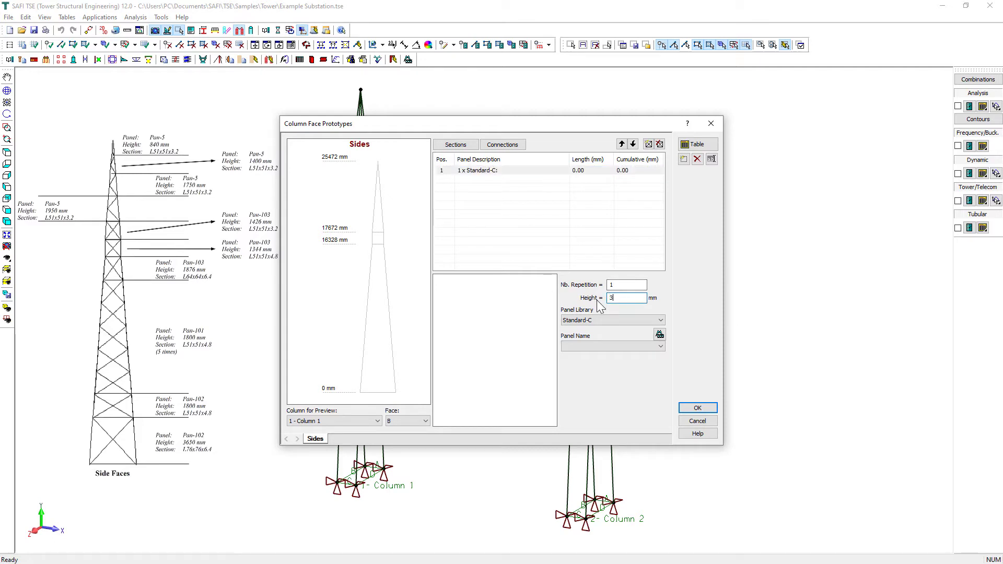
text(3650)
click(632, 344)
click(601, 436)
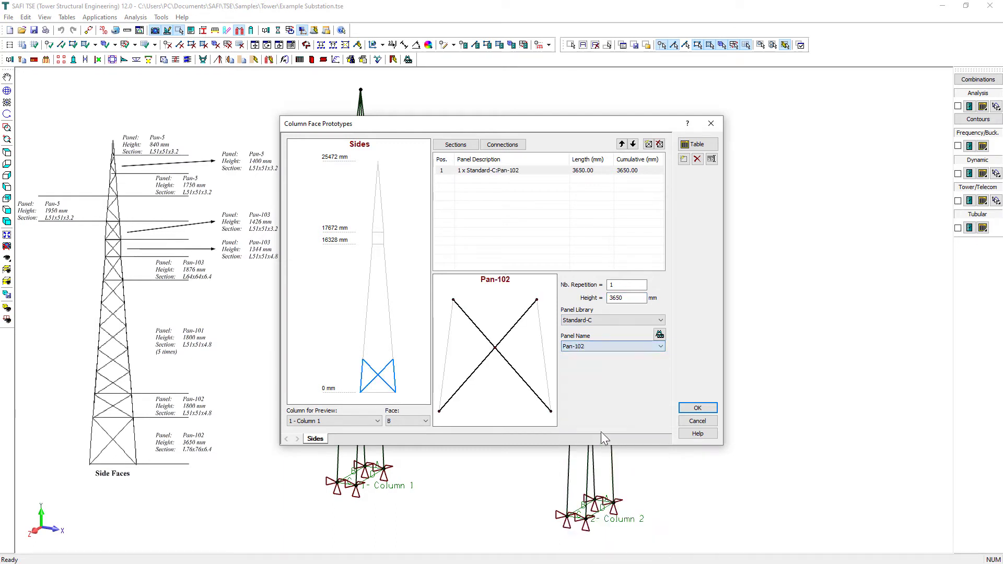
Assign section L76x76x6.4 (A572-60) to the first Pan-102 panel of the Sides prototype.
click(619, 172)
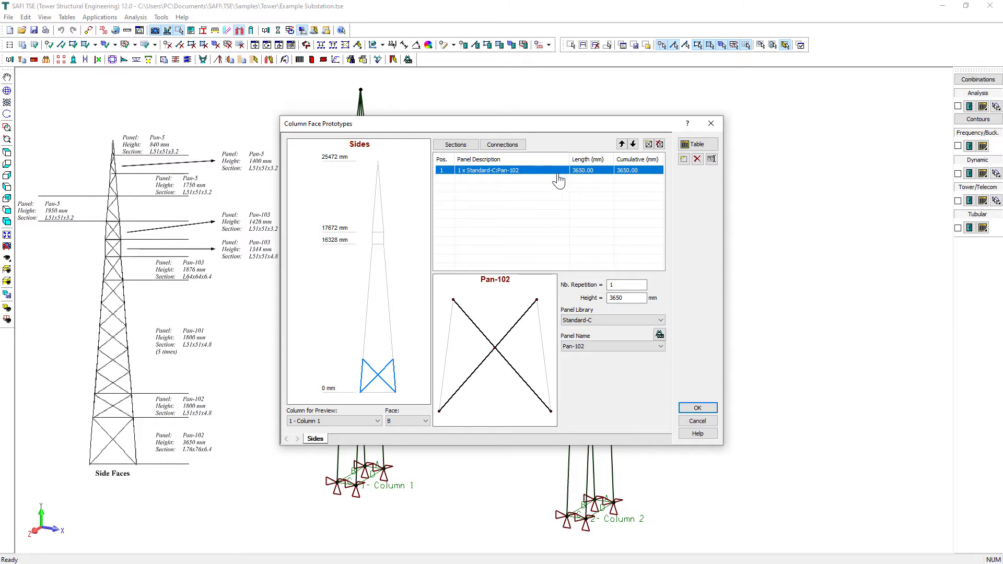
click(462, 146)
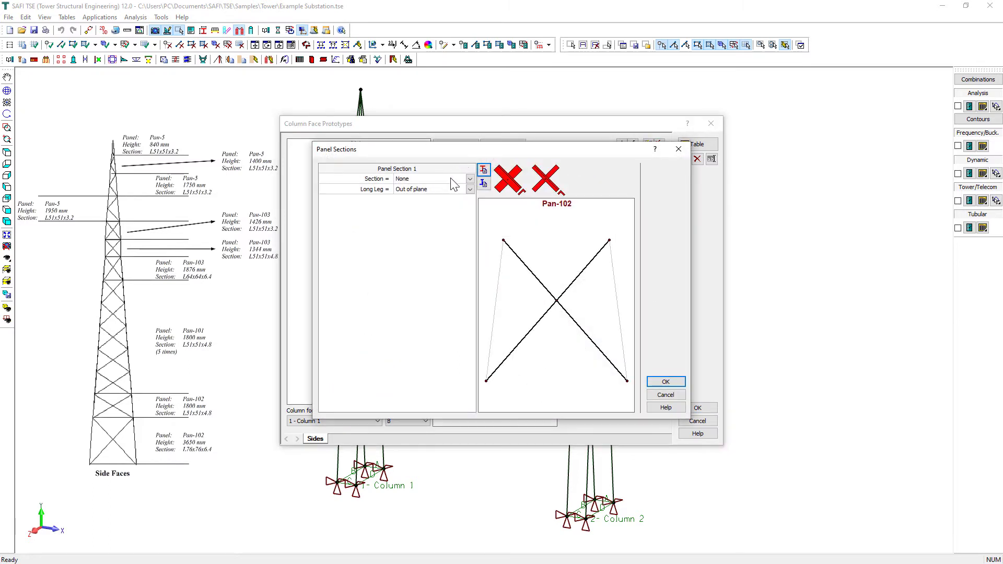
click(450, 179)
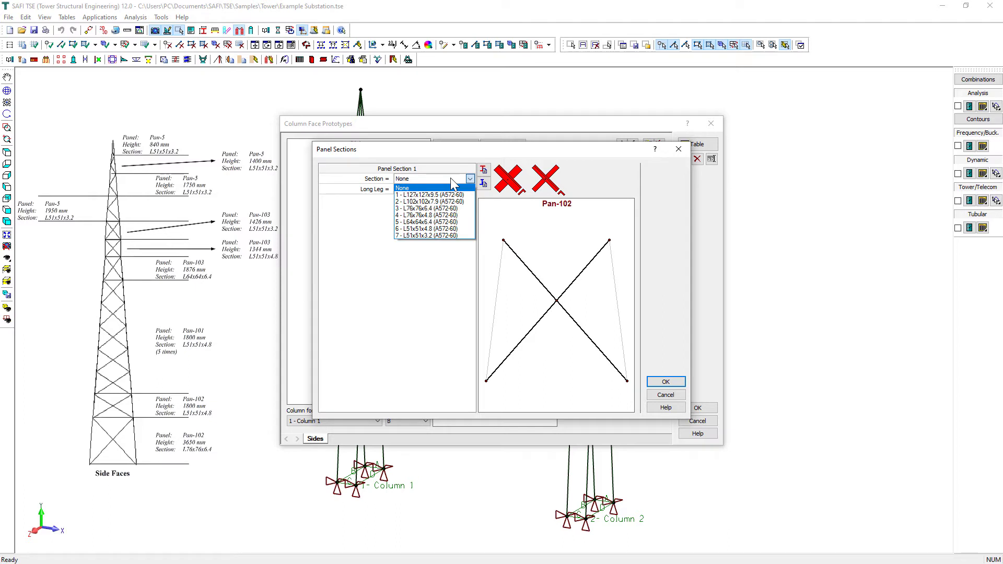
click(453, 209)
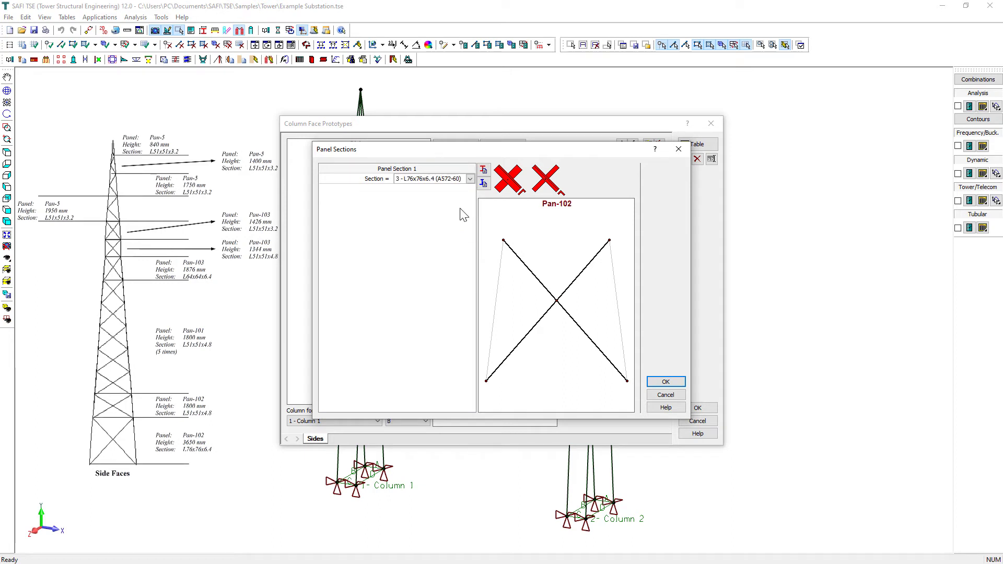
click(654, 385)
Set the first panel's connections to 1 bolt per flange with the connection schema 1 - Conn. Diag.
click(496, 147)
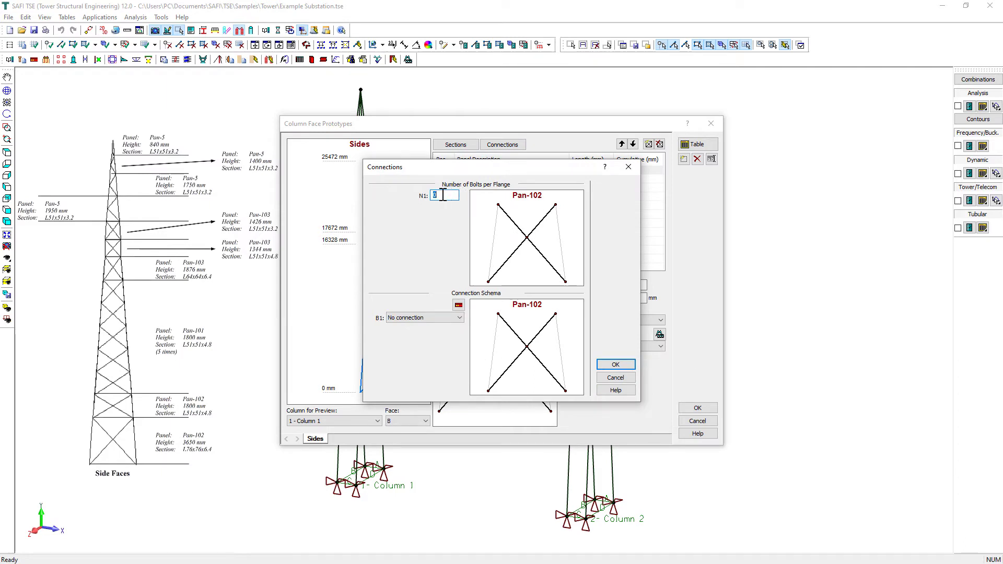
text(1)
click(446, 317)
click(444, 331)
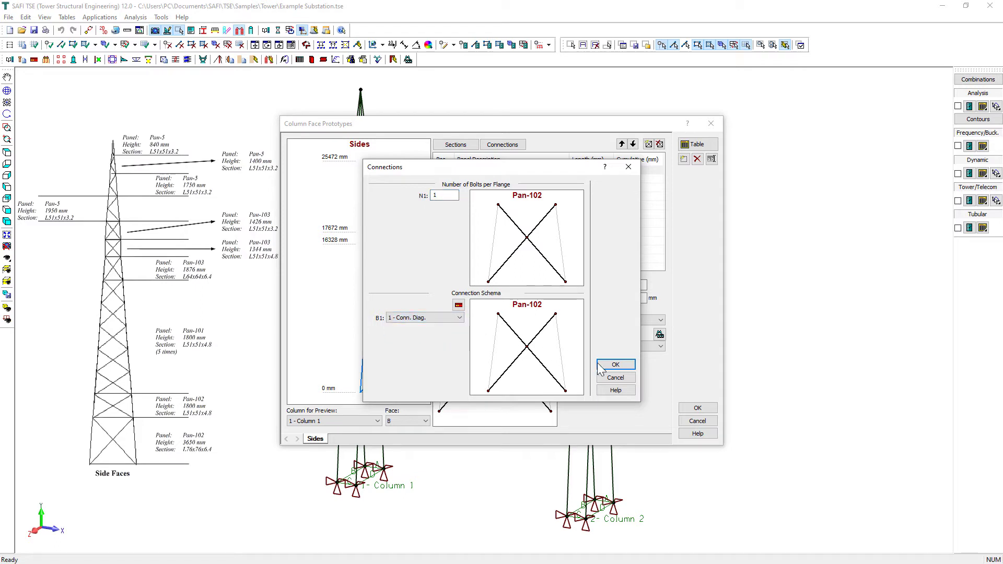
click(615, 365)
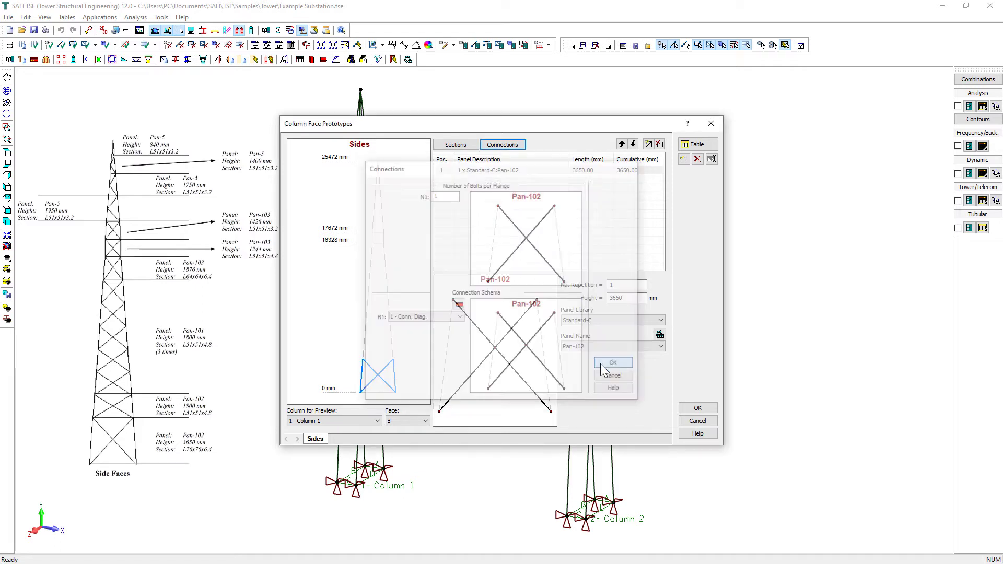
Add a second Pan-102 panel entry with 6 repetitions and a height of 1800 mm.
click(648, 145)
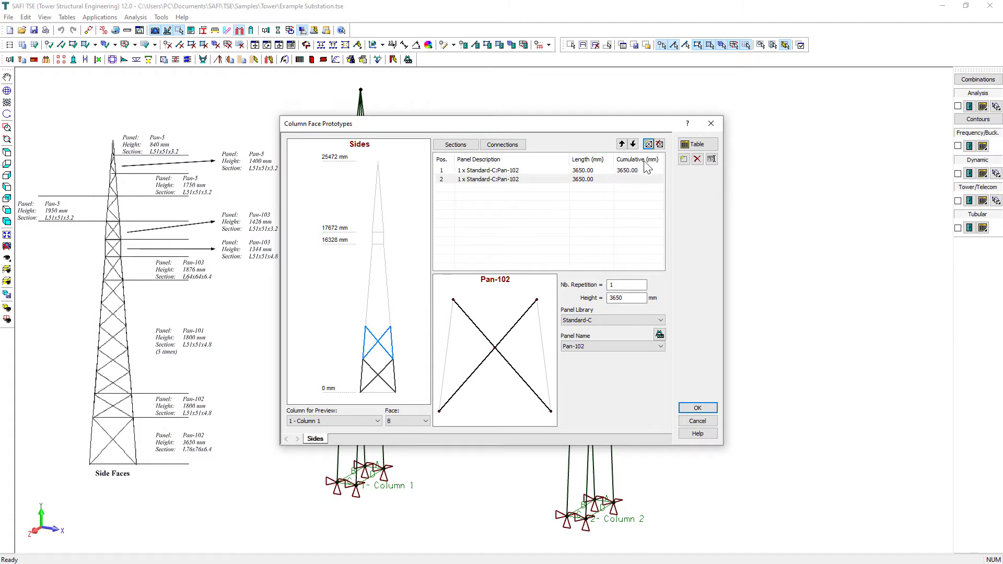
double_click(613, 285)
text(6)
click(626, 298)
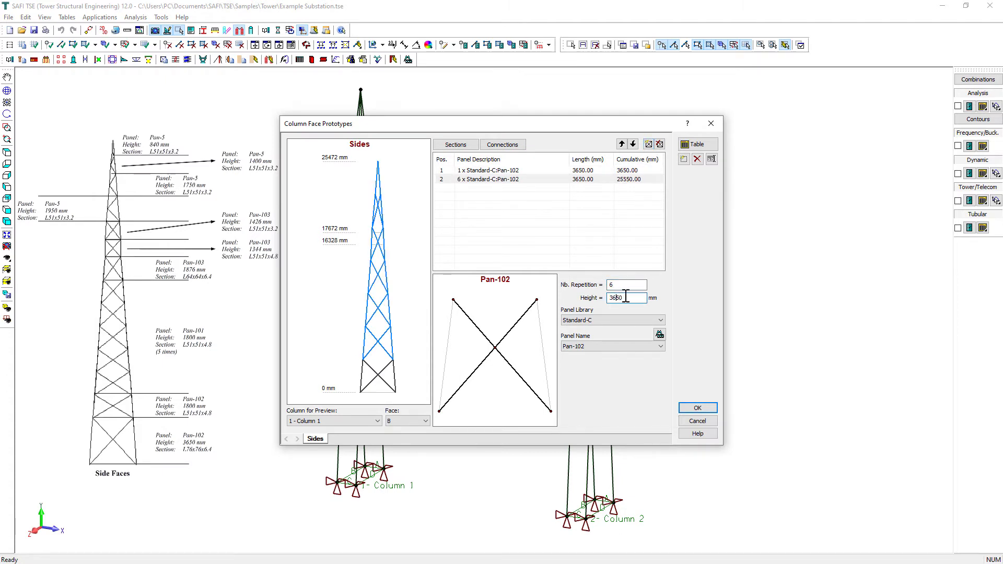
drag(626, 298, 606, 298)
text(1800)
click(619, 286)
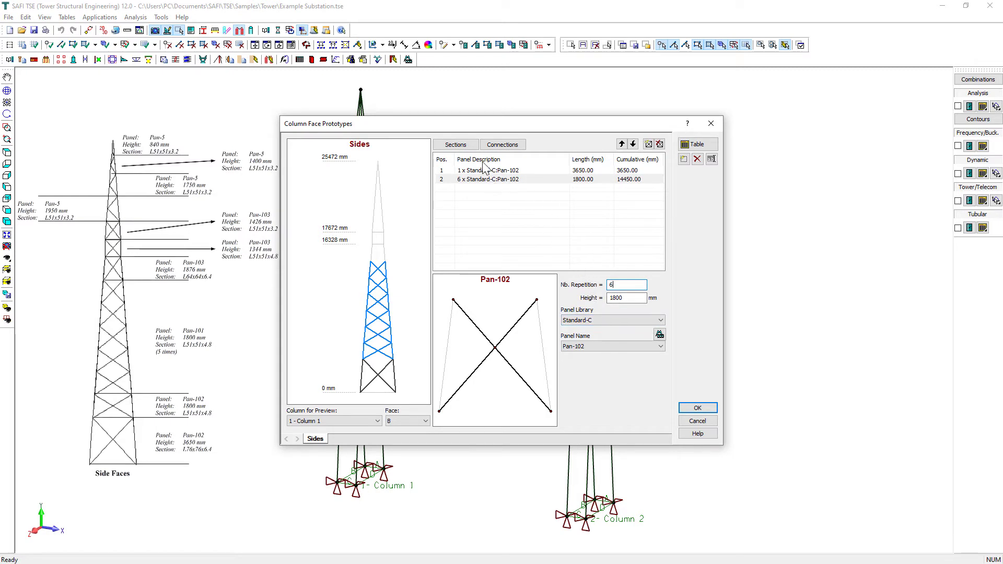
Assign section L51x51x4.8 (A572-60) to the repeated 1800 mm panels.
click(463, 146)
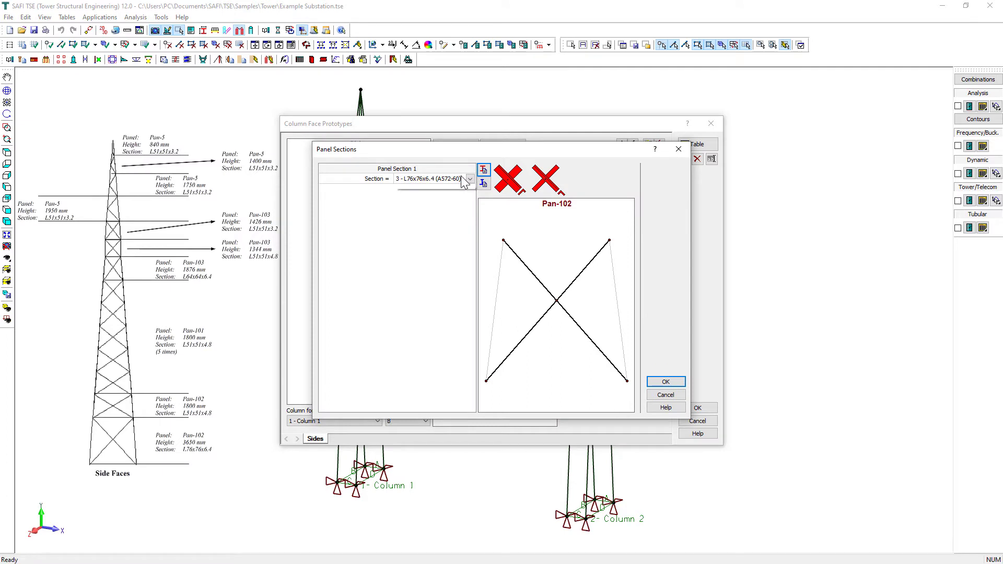
click(462, 178)
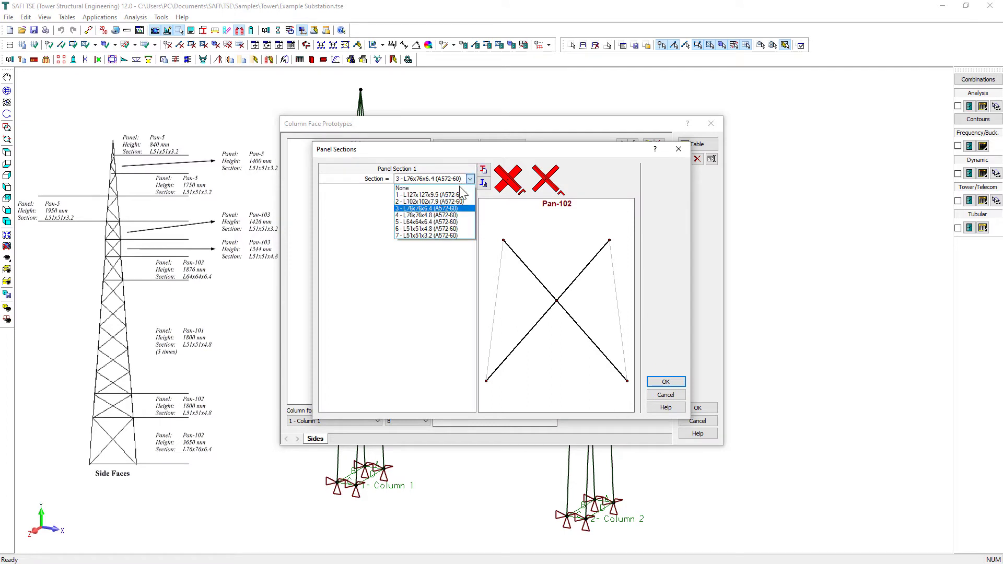
click(453, 232)
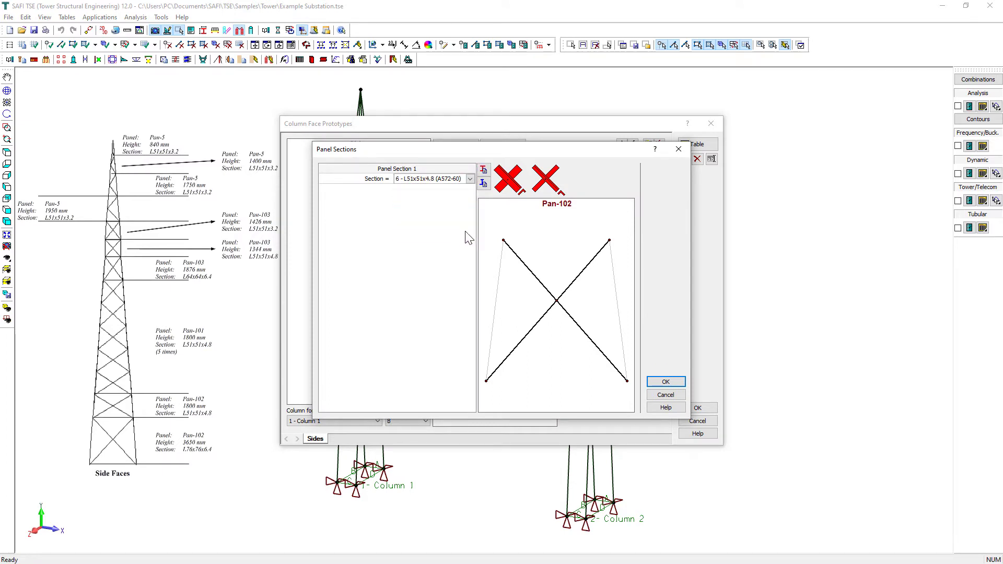
click(665, 382)
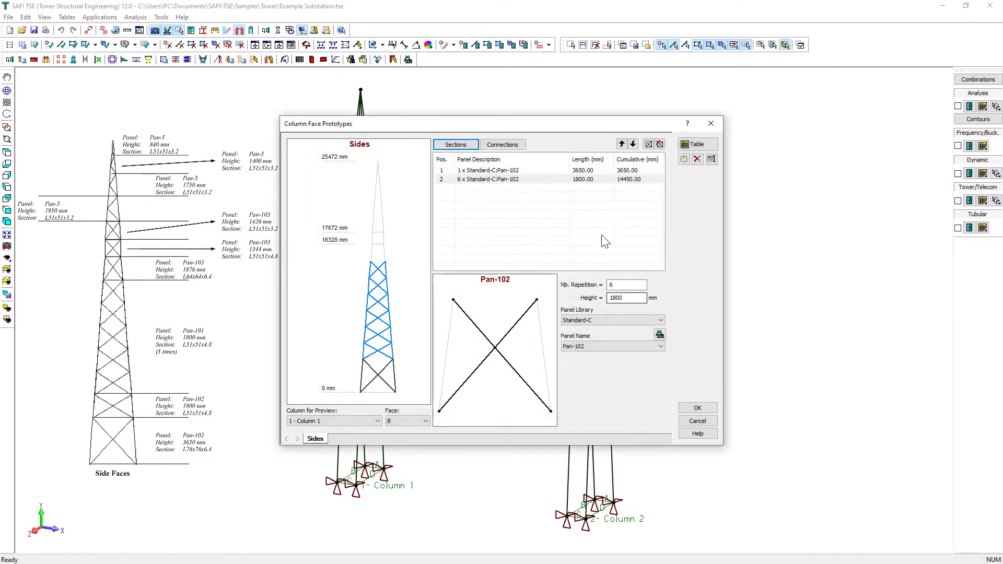
Add a third panel entry using Pan-104 with 1 repetition and a height of 1878 mm.
click(614, 172)
click(613, 179)
click(649, 144)
drag(629, 285, 606, 285)
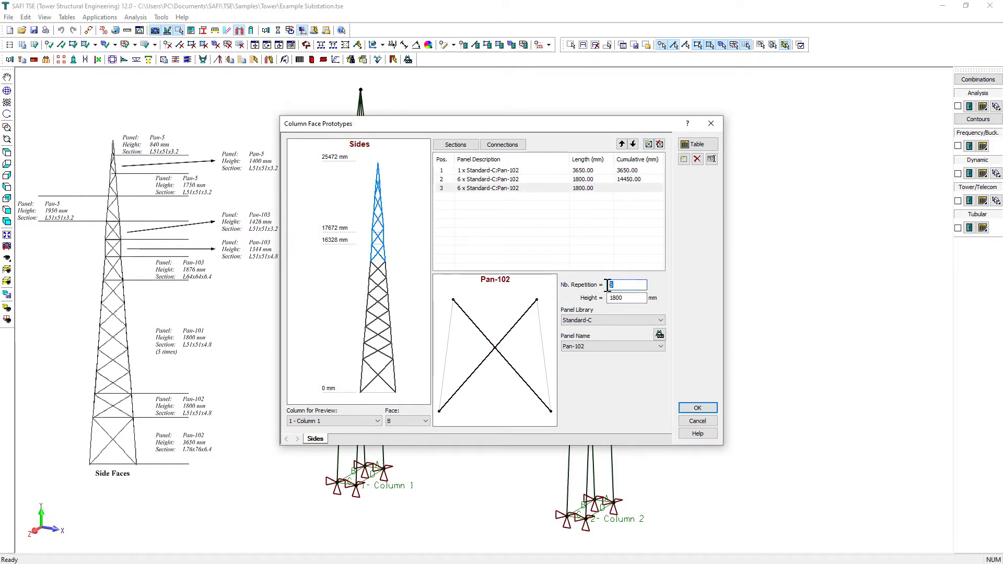
text(1)
key(Tab)
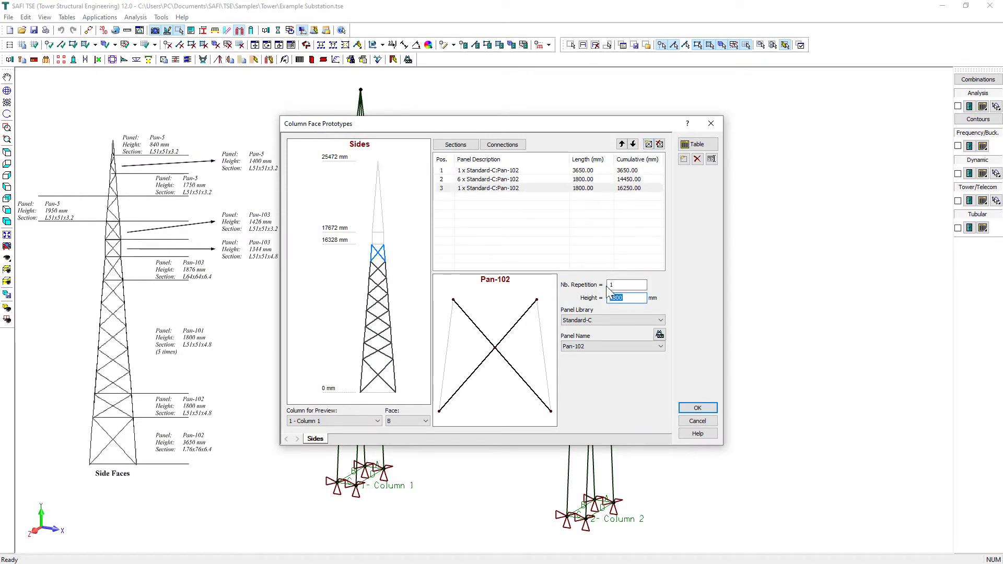
text(1878)
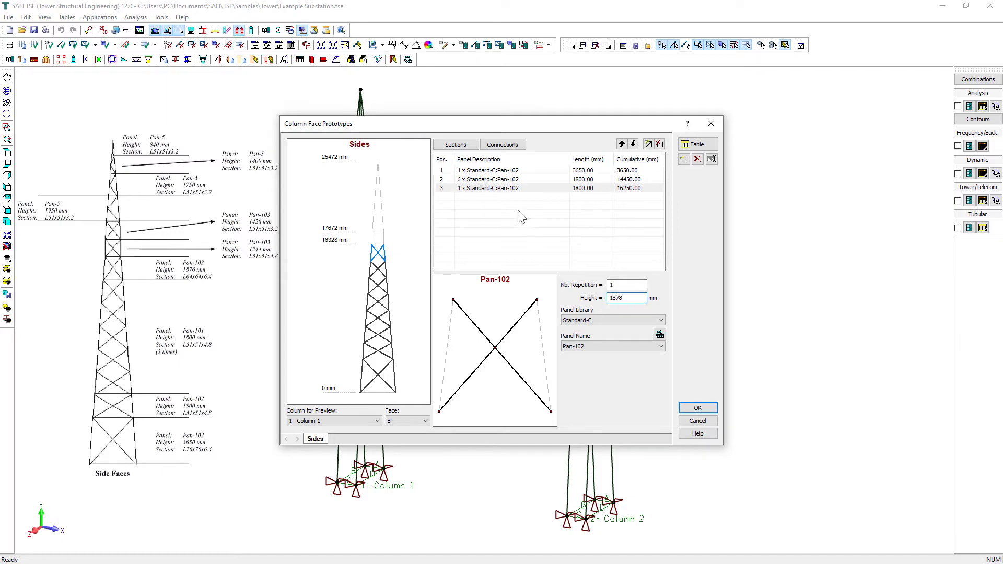
click(609, 346)
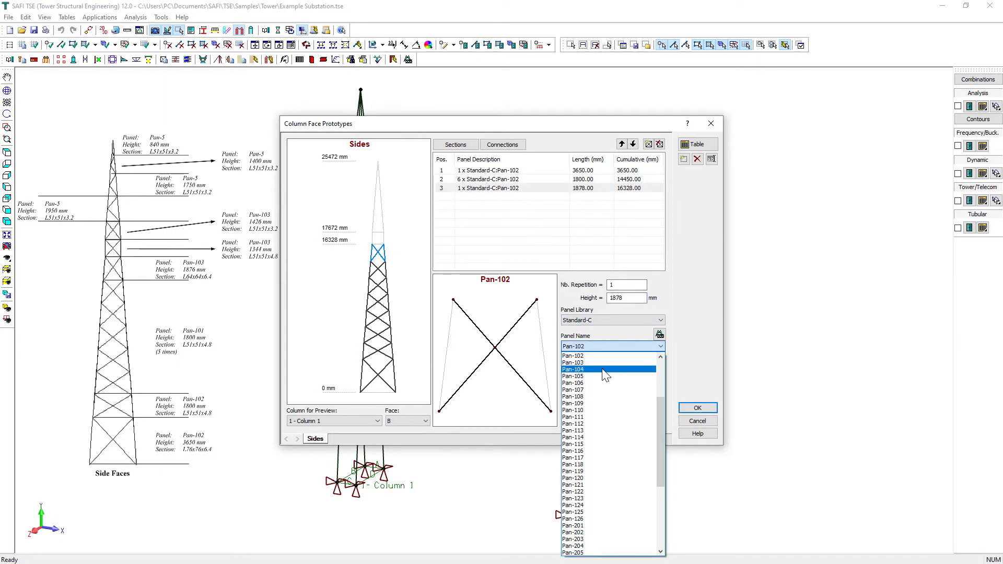
click(607, 367)
Assign a section to the top horizontal member (Panel Section 3) of the Pan-104 panel.
click(455, 145)
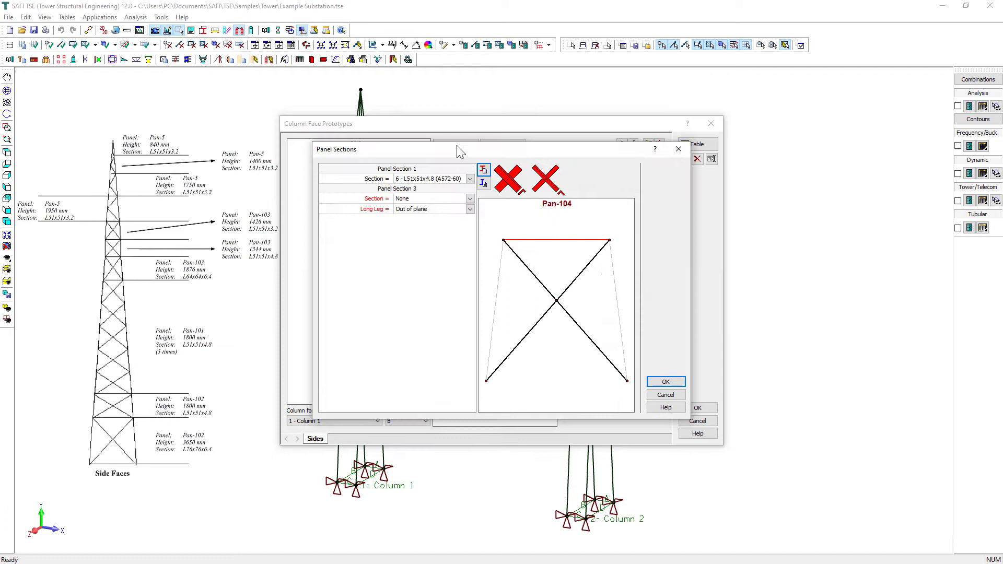
click(455, 200)
click(434, 246)
click(666, 381)
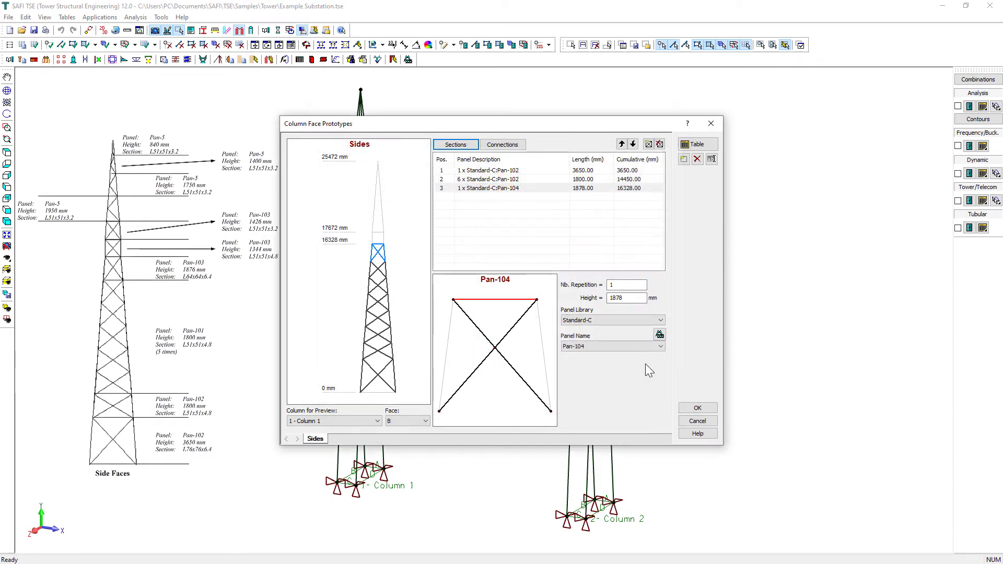
Add a fourth panel entry to the Sides prototype using Pan-103 with a height of 1344 mm.
click(624, 188)
click(651, 149)
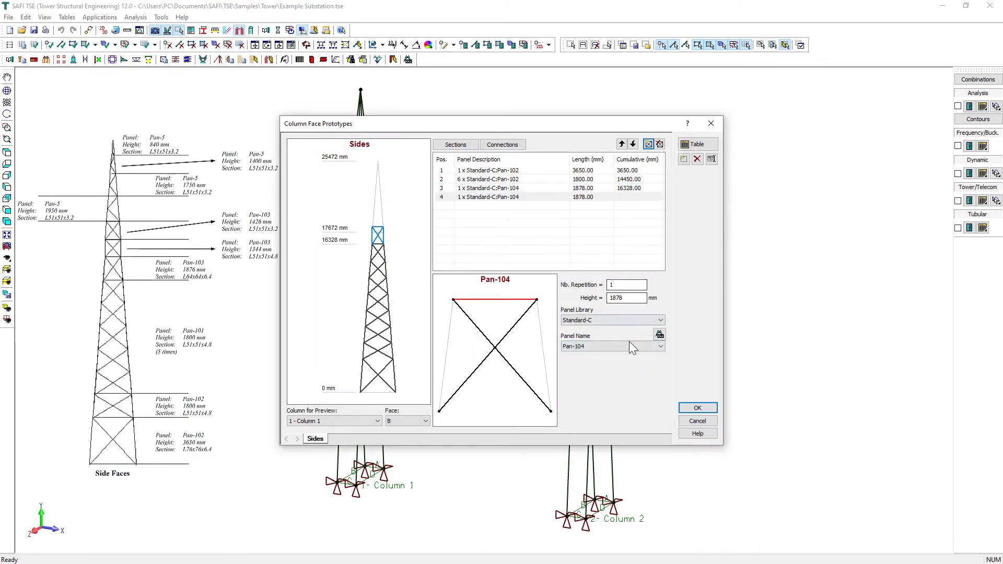
click(629, 345)
click(611, 362)
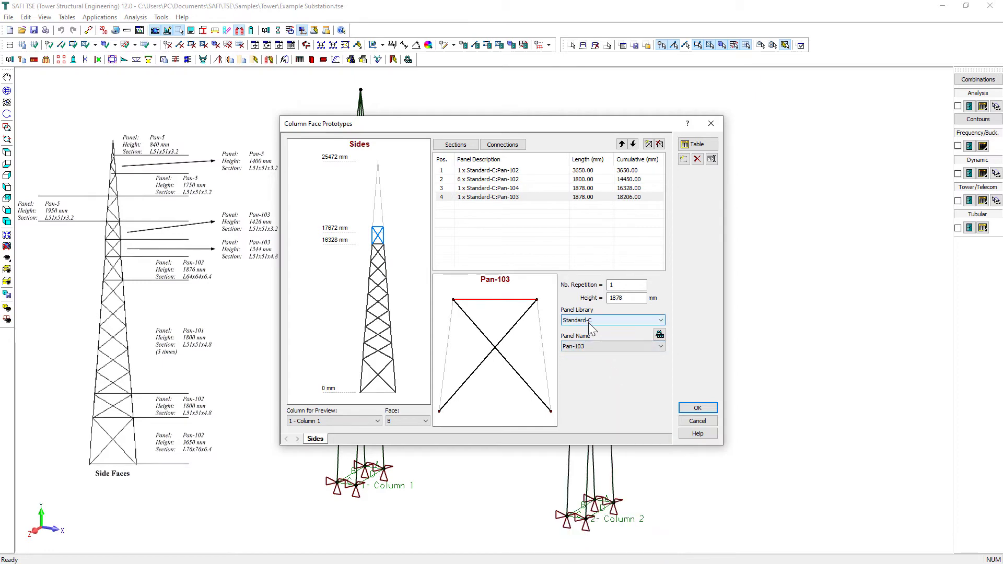
double_click(623, 298)
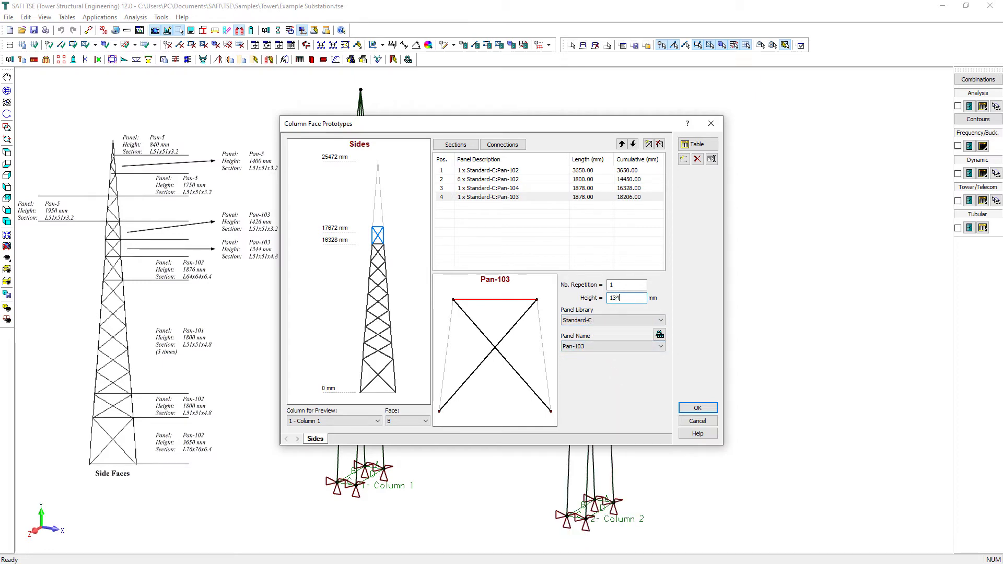
Assign section L51x51x4.8 (A572-60) to the top horizontal member (Panel Section 3) of the 1344 mm Pan-103 panel.
click(456, 145)
click(448, 199)
click(441, 222)
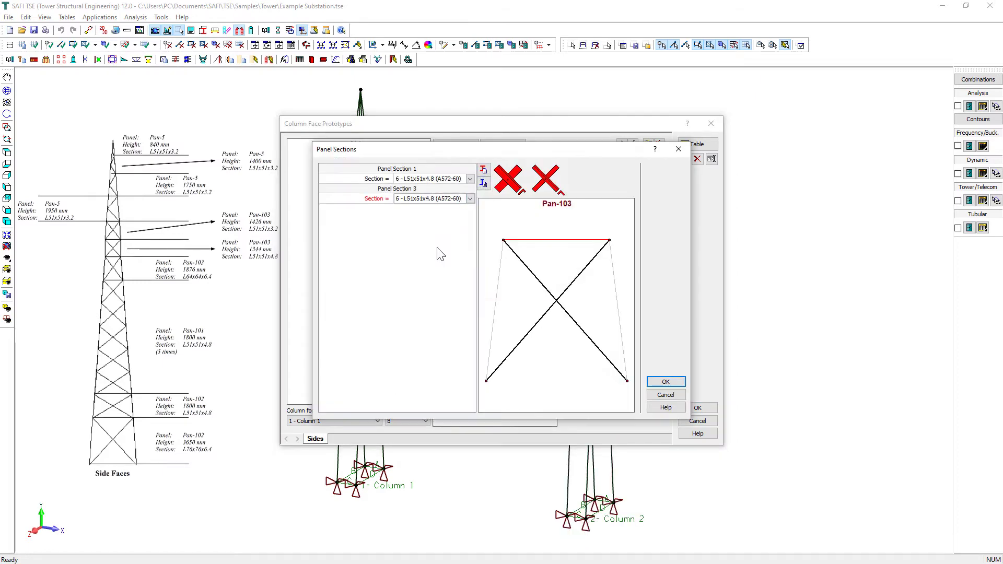
click(650, 381)
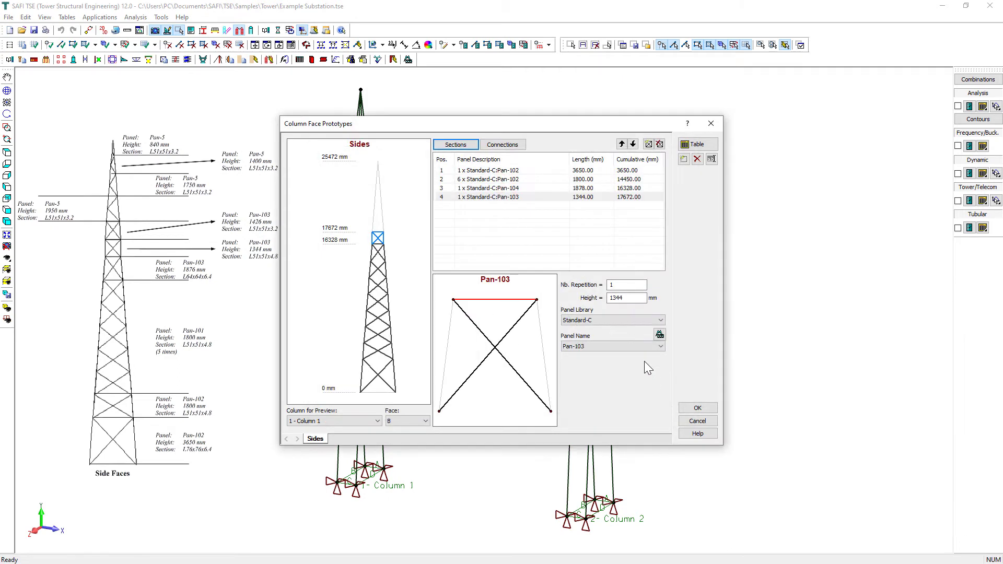
Add a fifth panel entry using Pan-103 with 1 repetition and a height of 1426 mm.
click(648, 144)
click(600, 206)
click(615, 298)
drag(615, 298, 624, 300)
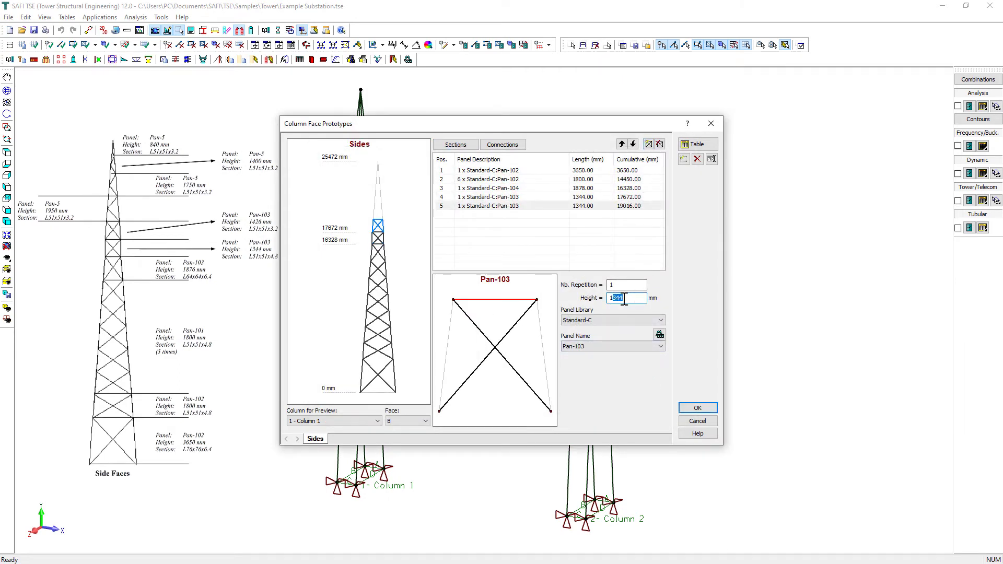
Assign section L51x51x3.2 (A572-60) to both Panel Section 1 and Panel Section 3 of the 1426 mm panel.
click(472, 146)
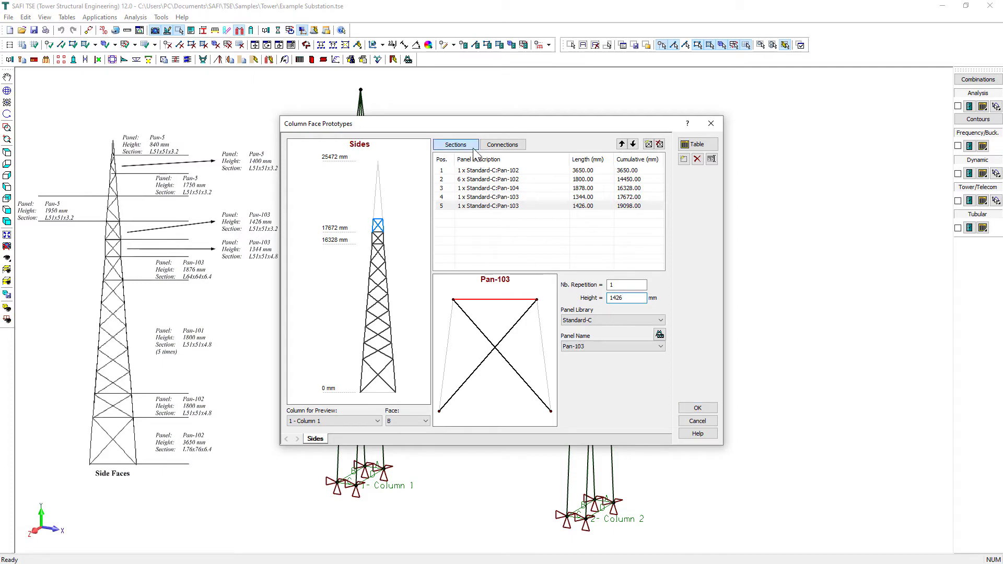
click(465, 179)
click(449, 237)
click(467, 199)
click(445, 242)
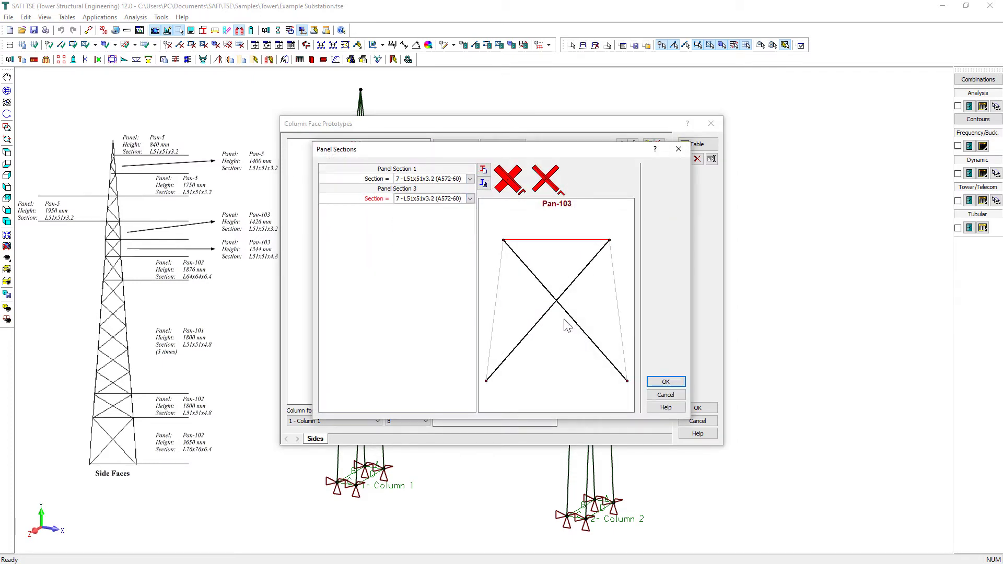
click(662, 381)
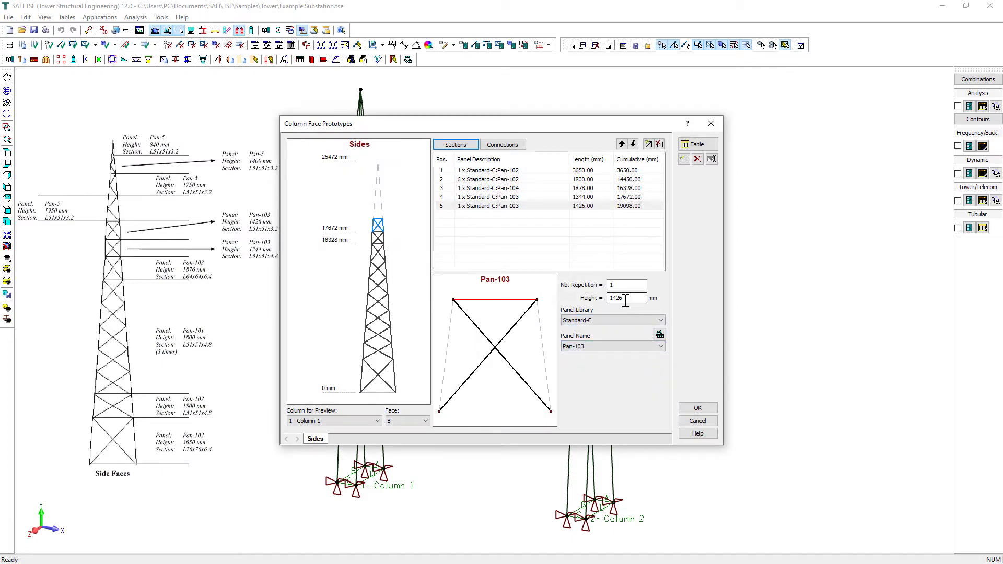
Add a sixth panel entry using Pan-5 with a height of 1950 mm.
click(648, 145)
drag(613, 298, 626, 299)
text(950)
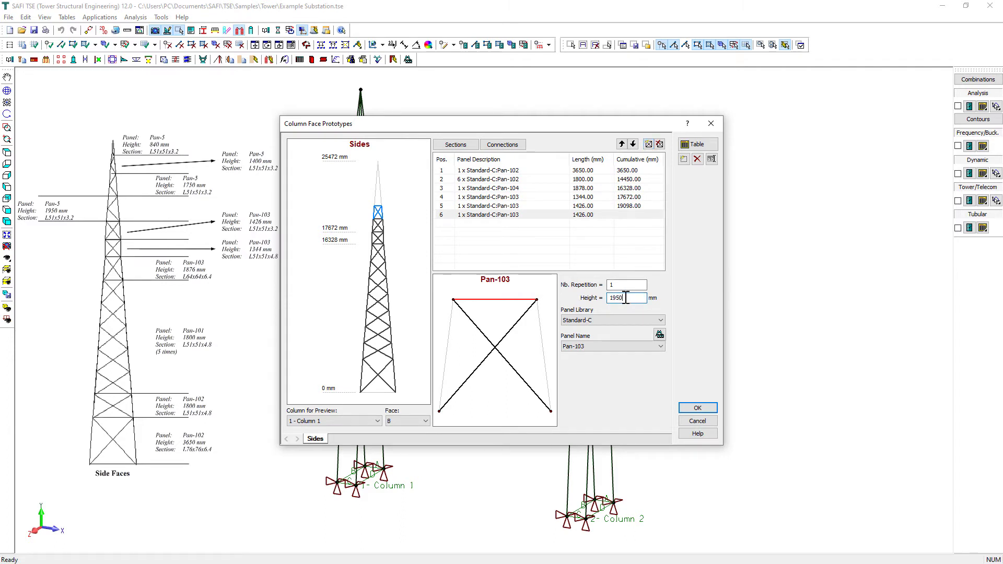
click(617, 347)
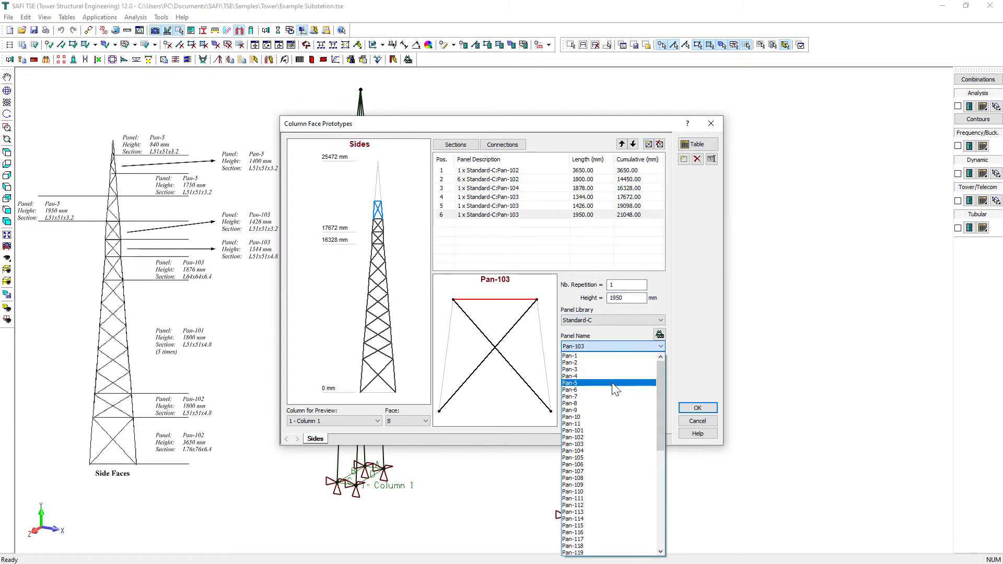
click(627, 384)
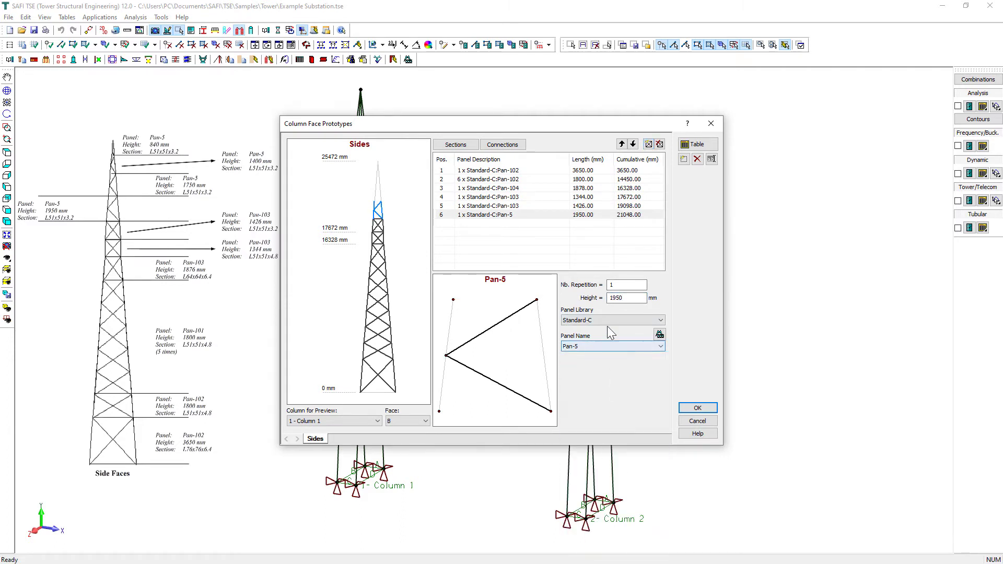
Add a seventh and an eighth Pan-5 panel entry with heights of 1750 mm and 1400 mm.
click(649, 144)
click(624, 298)
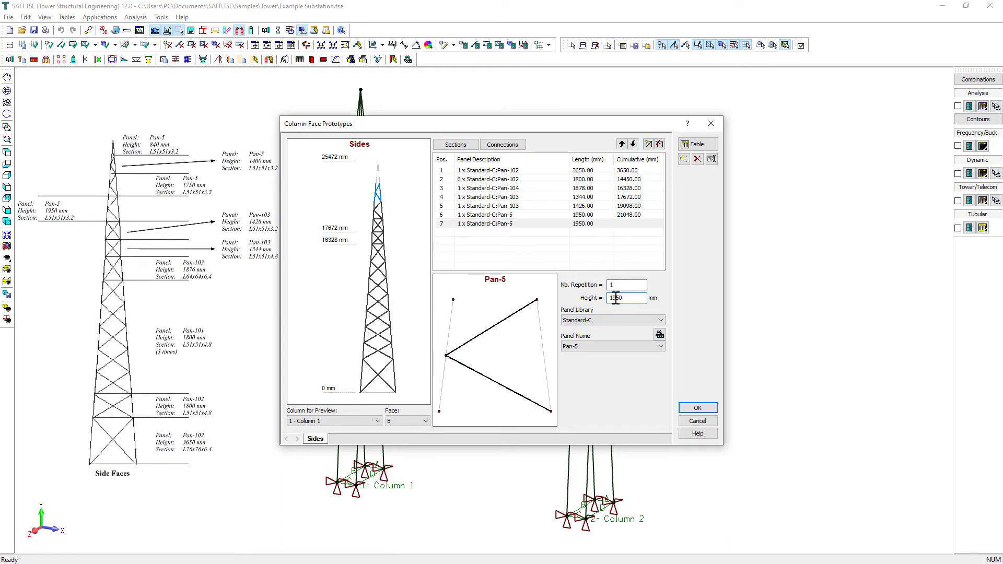
click(649, 144)
double_click(627, 298)
text(1400)
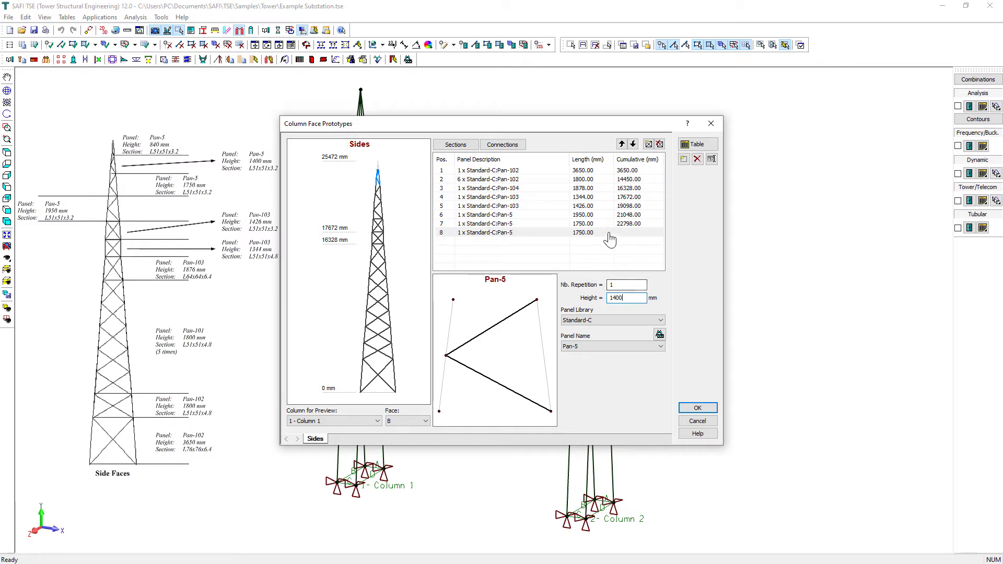
Add a ninth Pan-5 panel entry with a height of 840 mm at the tower's peak.
click(648, 145)
double_click(616, 298)
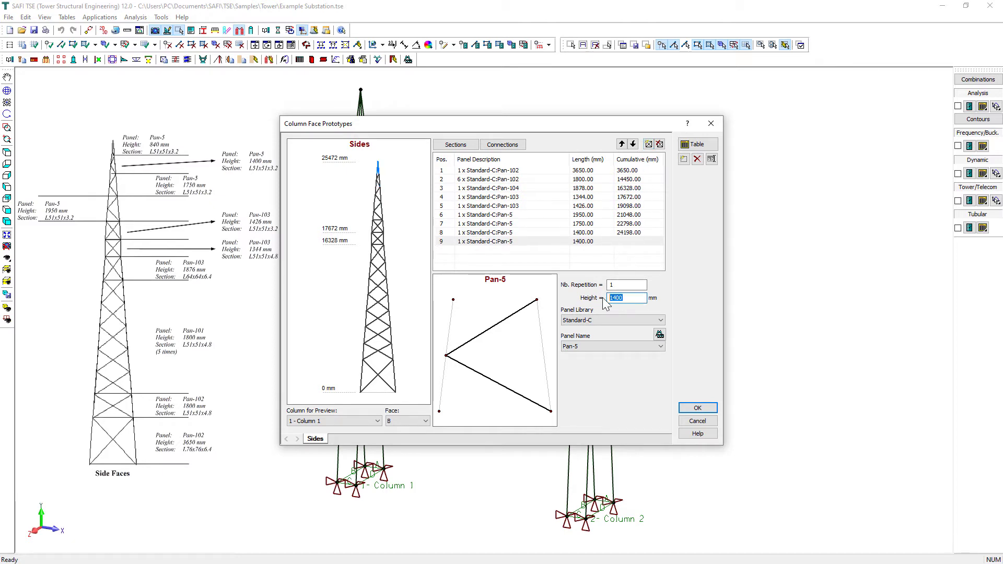
click(697, 316)
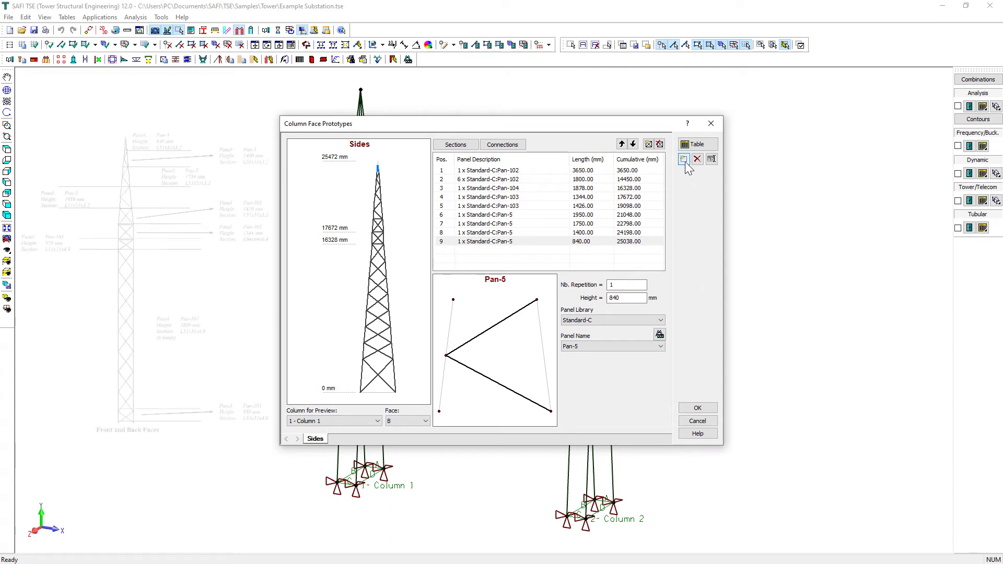
Create a new column face prototype without duplicating the current one and name it Front.
click(711, 158)
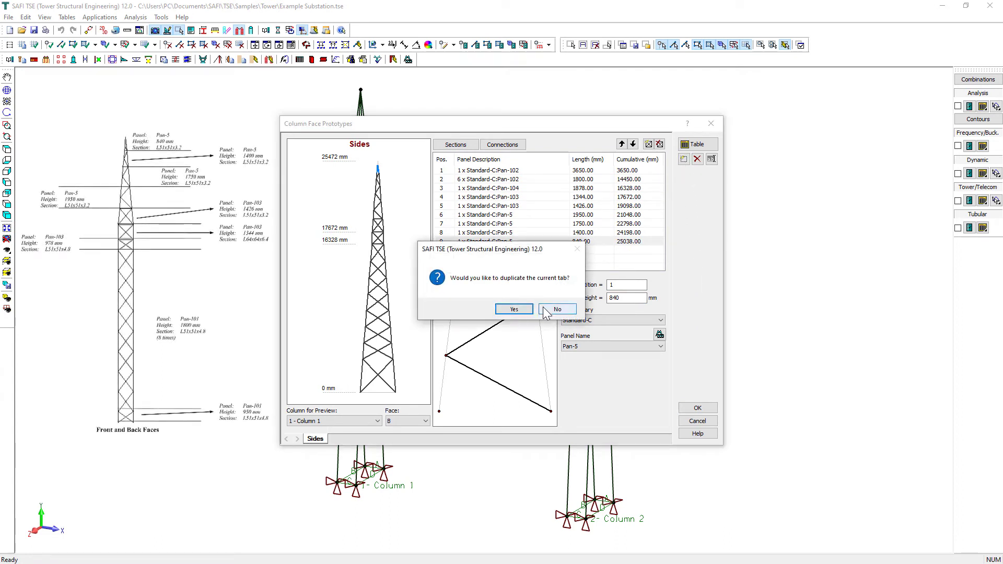
click(556, 310)
double_click(349, 439)
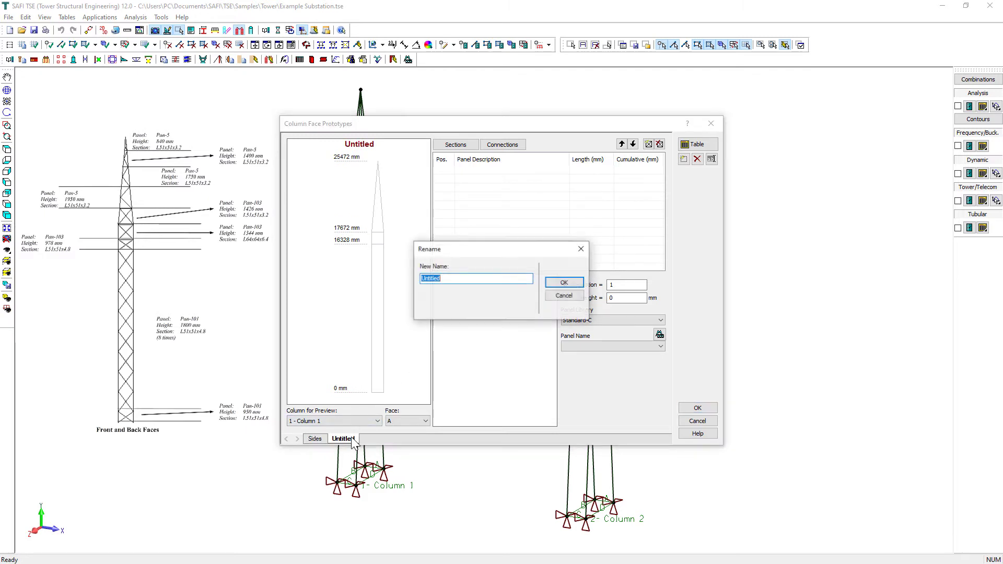
text(Front)
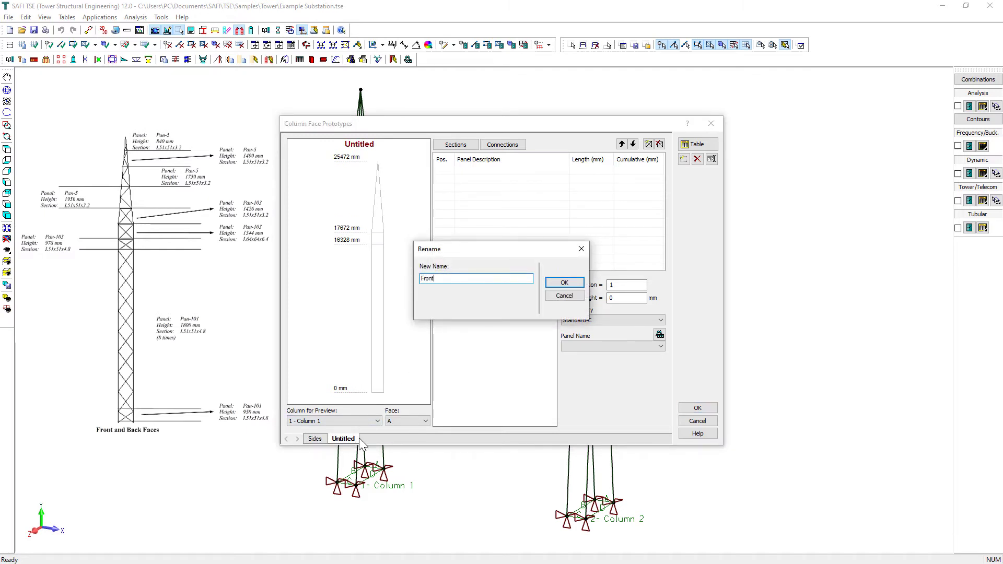
key(Return)
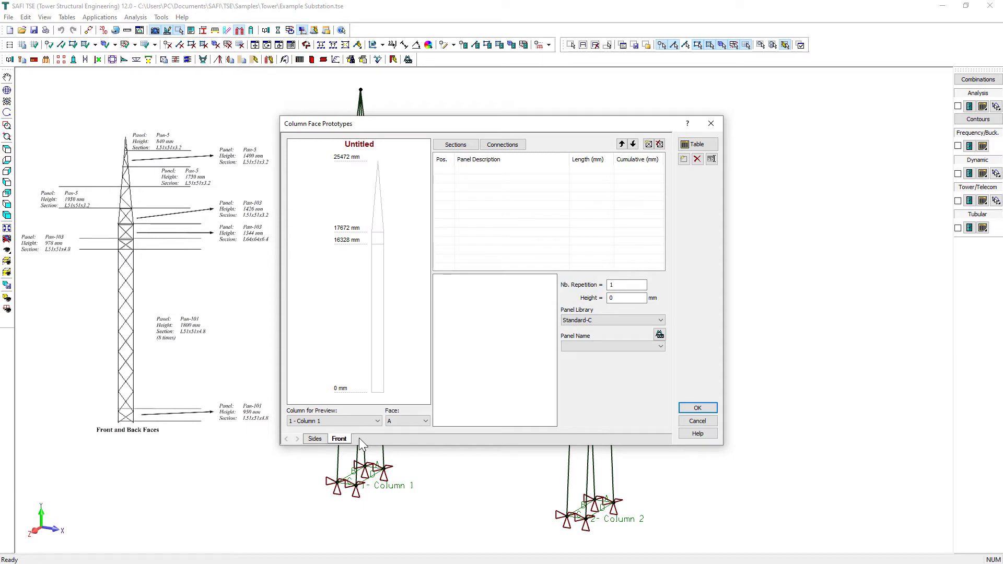
Add the first panel entry of the Front prototype using Pan-102 with a height of 950 mm.
click(648, 145)
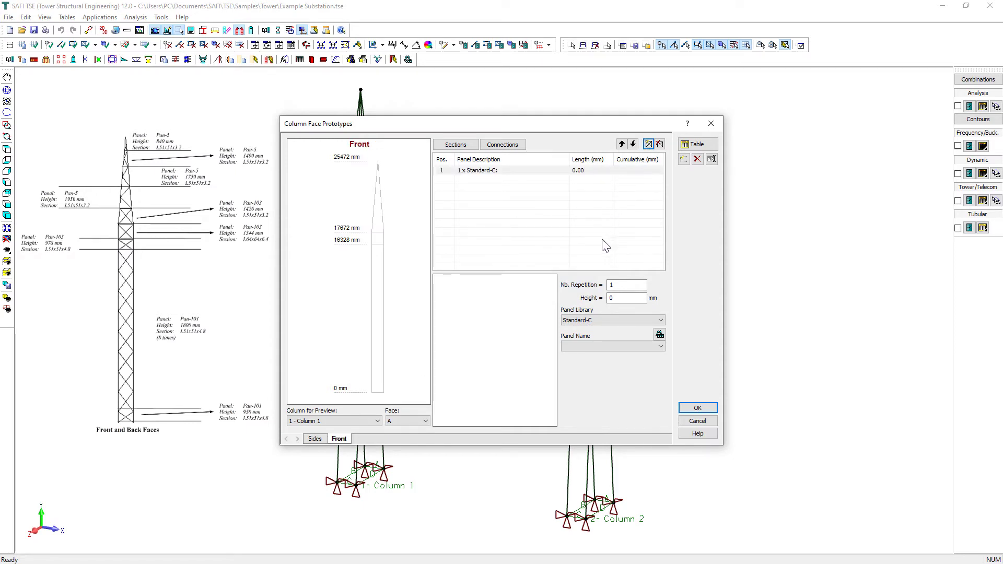
click(627, 347)
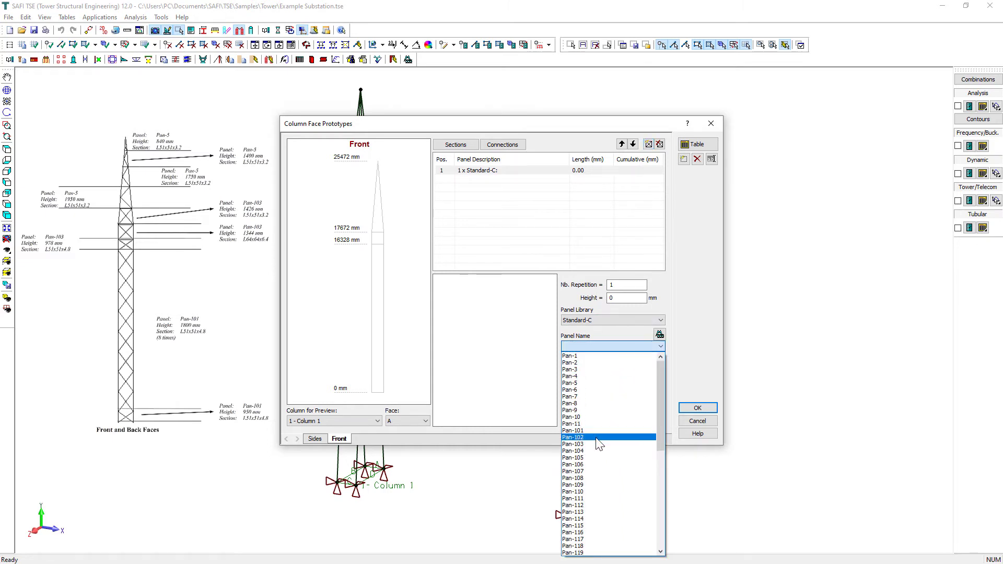
click(580, 438)
drag(617, 299, 606, 298)
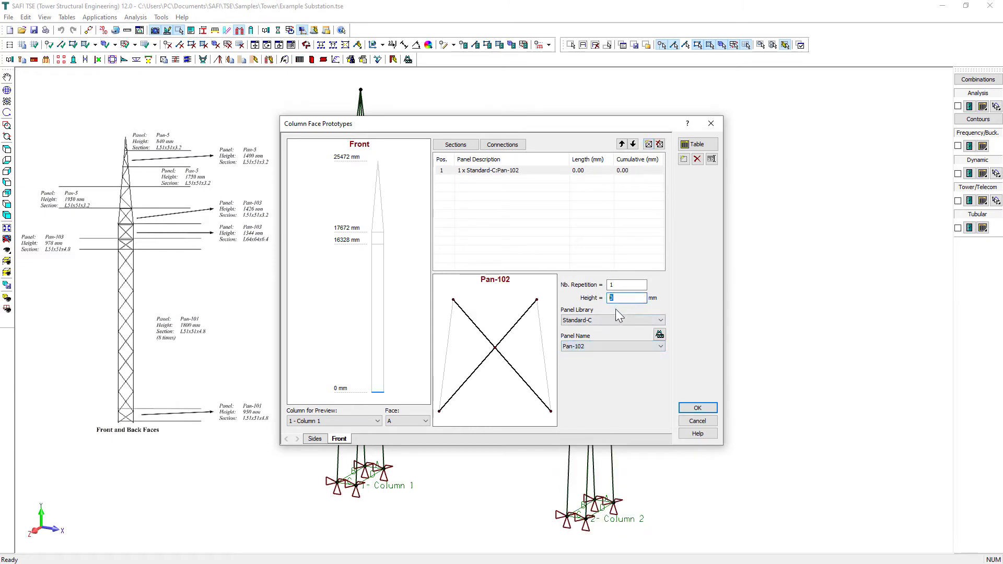
text(950)
Assign section L51x51x4.8 (A572-60) to the diagonals of the 950 mm Pan-102 panel.
click(468, 150)
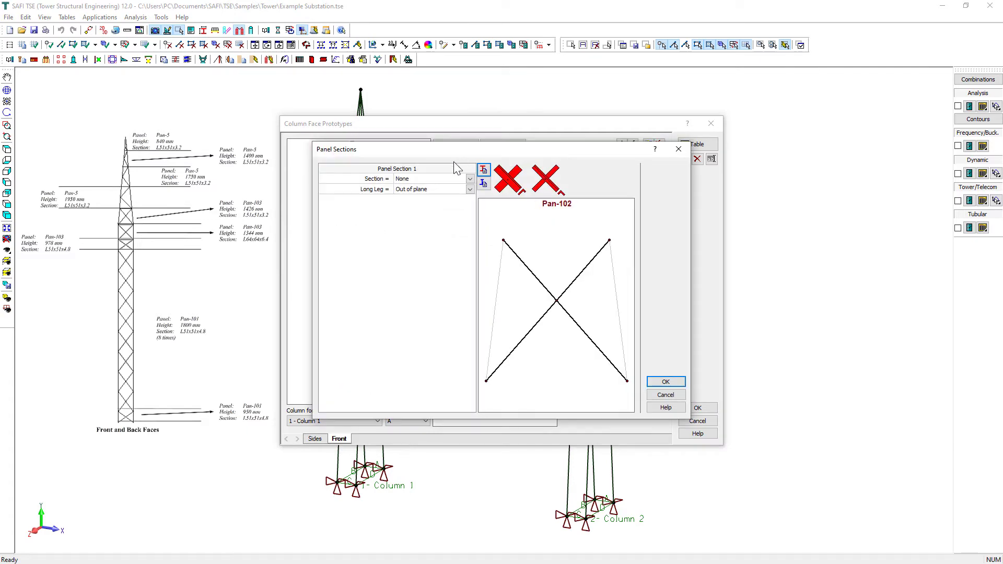
click(447, 179)
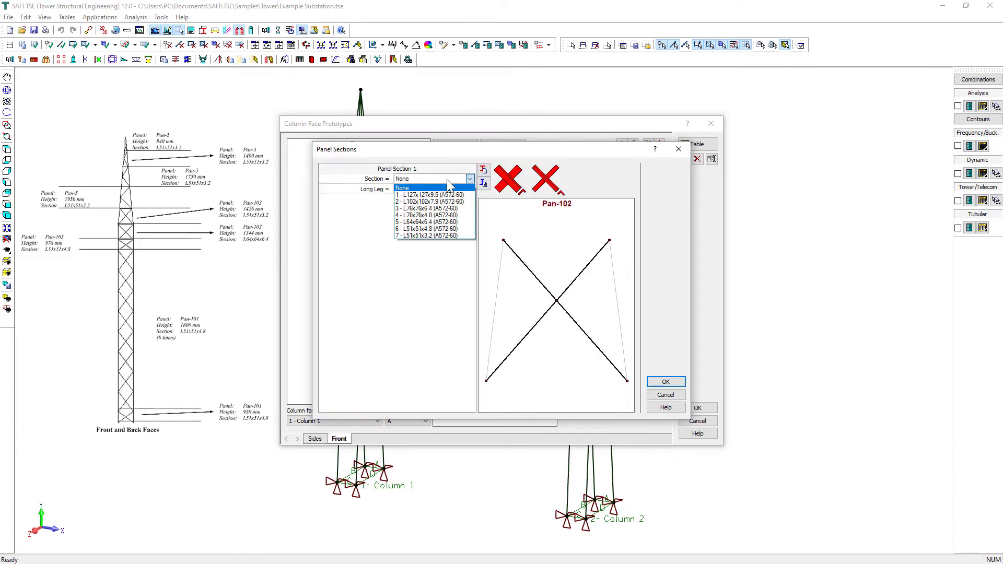
click(442, 228)
click(664, 382)
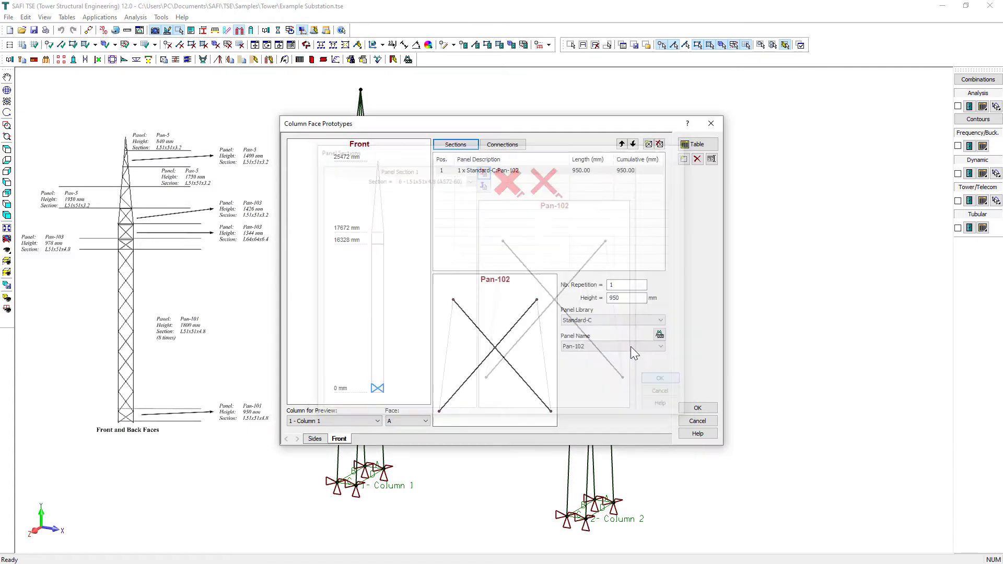
Set the 950 mm panel's connections to 1 bolt per flange (N1) and schema 1 - Conn. Diag for B1.
click(506, 149)
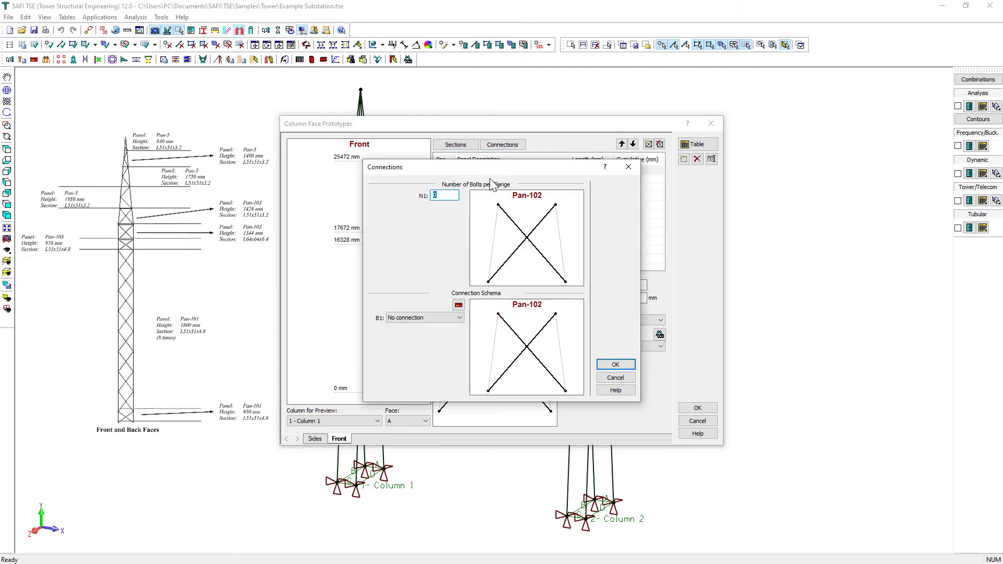
click(428, 318)
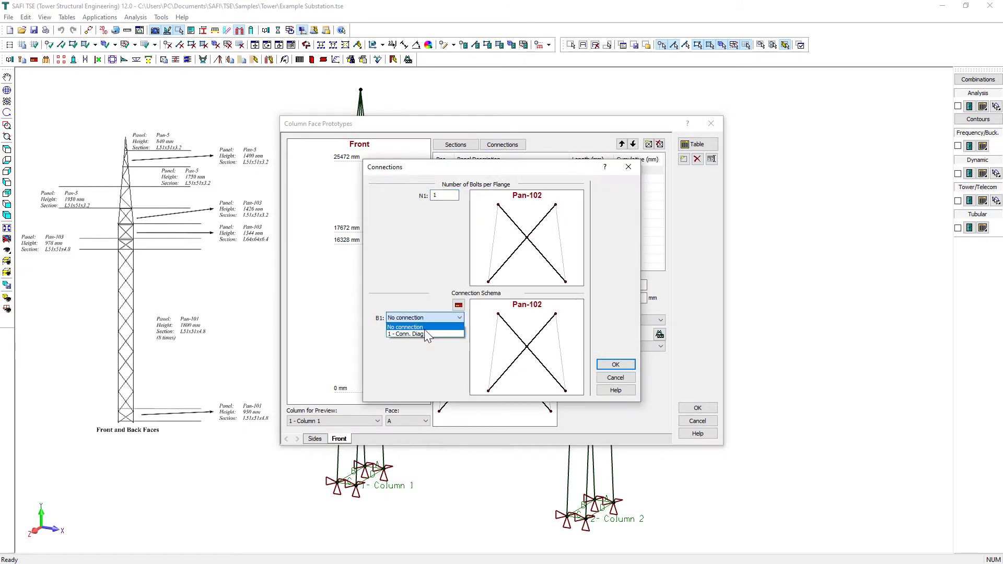
click(424, 331)
click(616, 365)
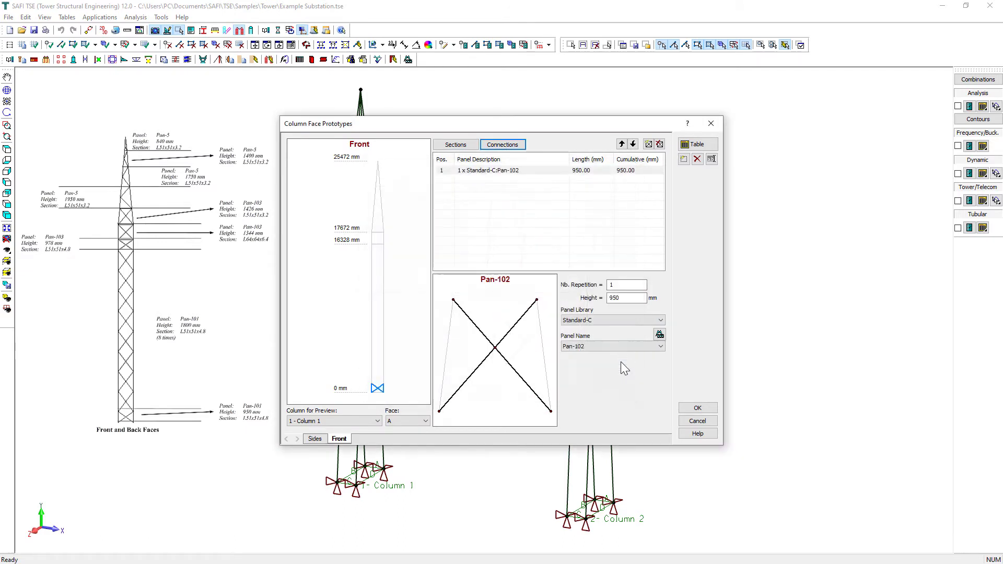
Add a second Pan-102 panel entry to the Front prototype with 8 repetitions and a height of 1800 mm.
click(649, 144)
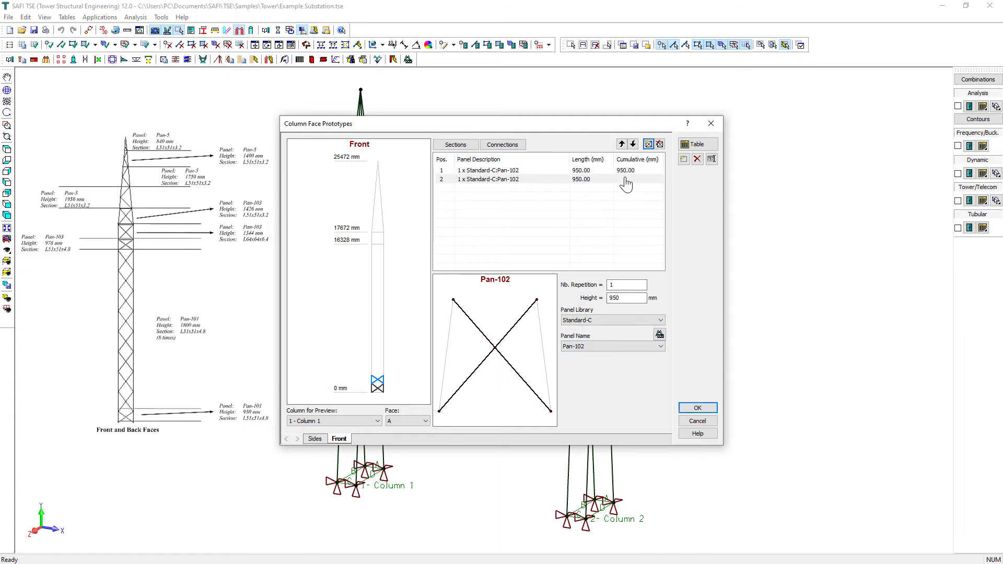
double_click(610, 285)
text(8)
key(Tab)
text(18)
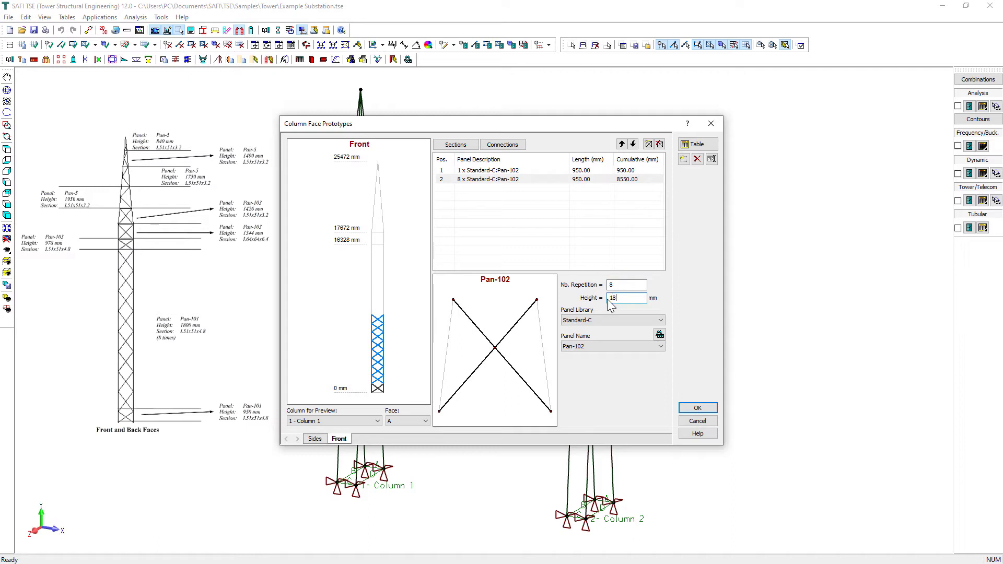
text(00)
click(624, 285)
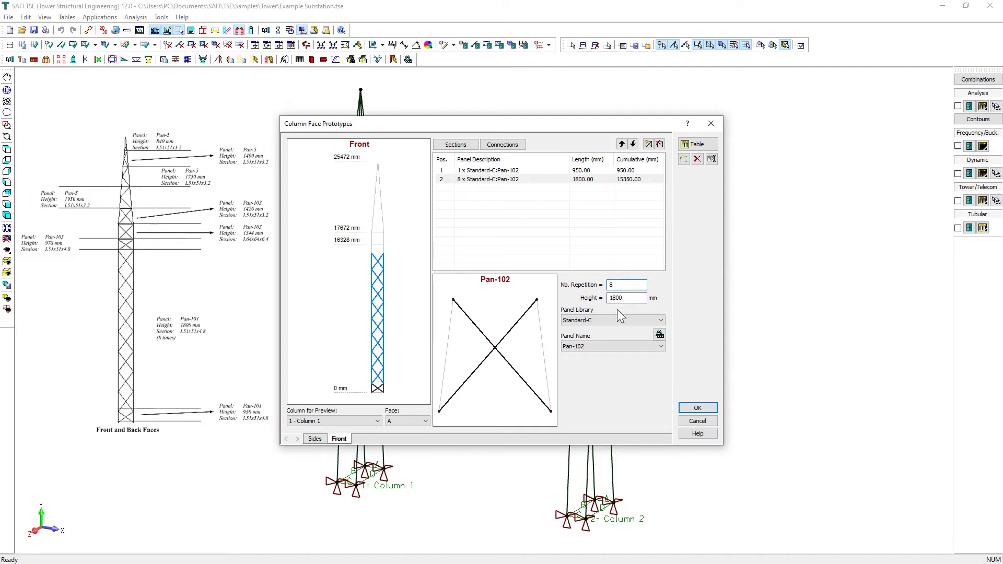
click(636, 180)
Add a third panel entry to the Front prototype using Pan-104 with 1 repetition and a height of 978 mm.
click(649, 144)
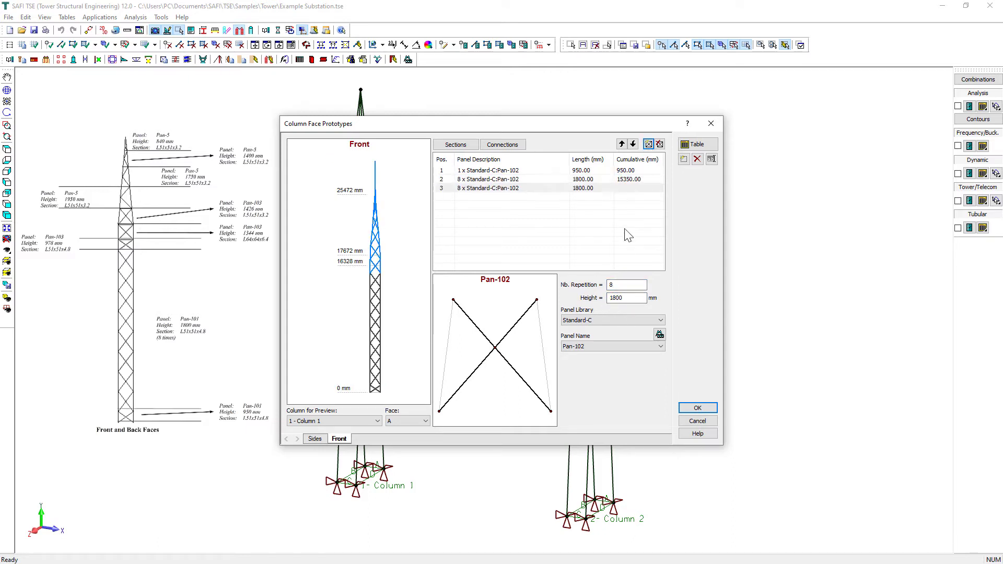
drag(638, 285, 606, 282)
text(1)
key(Tab)
text(9)
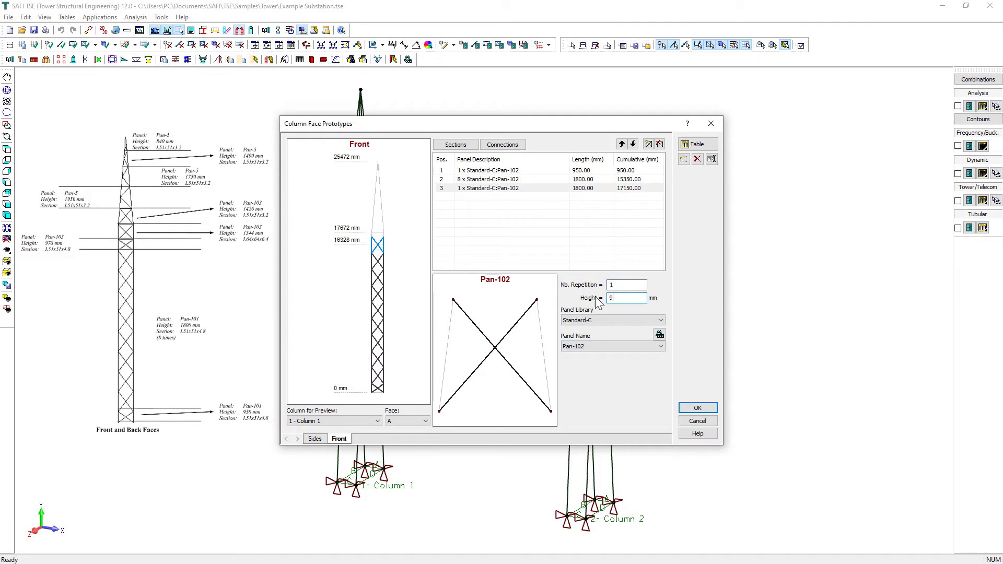
click(625, 346)
click(615, 374)
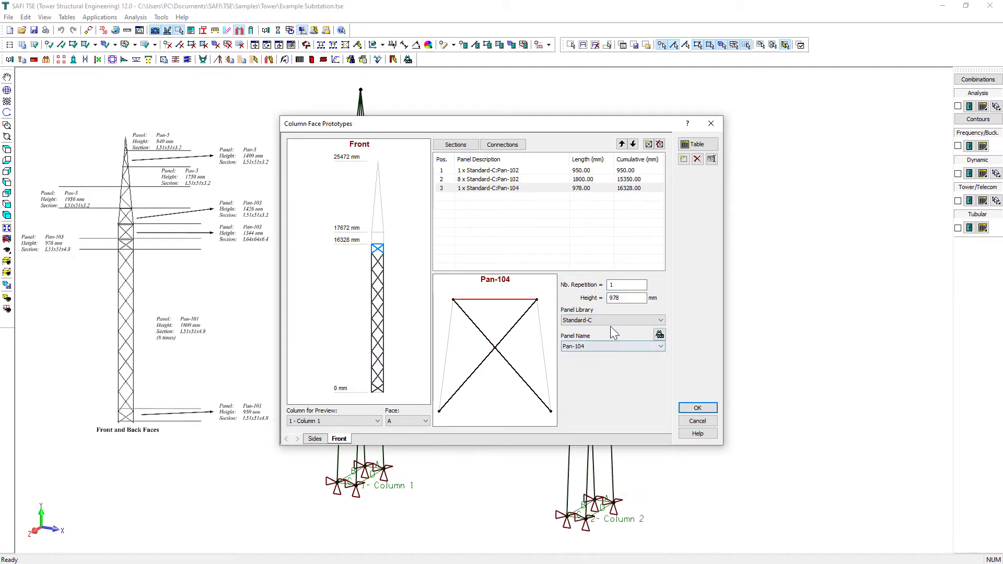
Assign section L64x64x6.4 (A572-60) to panel section 3 of the 978 mm Pan-104 panel in the Front prototype.
click(472, 146)
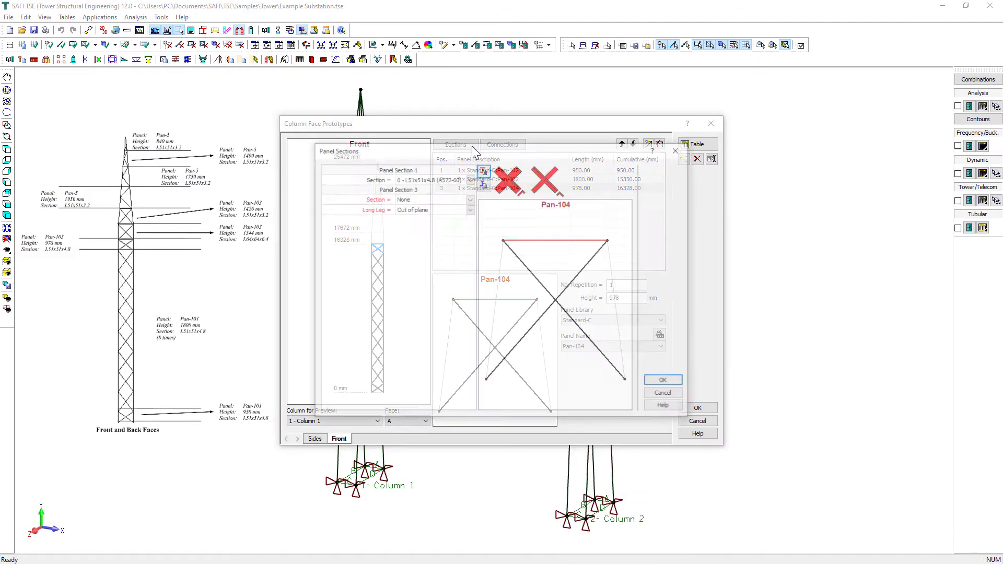
click(470, 198)
click(451, 242)
click(666, 381)
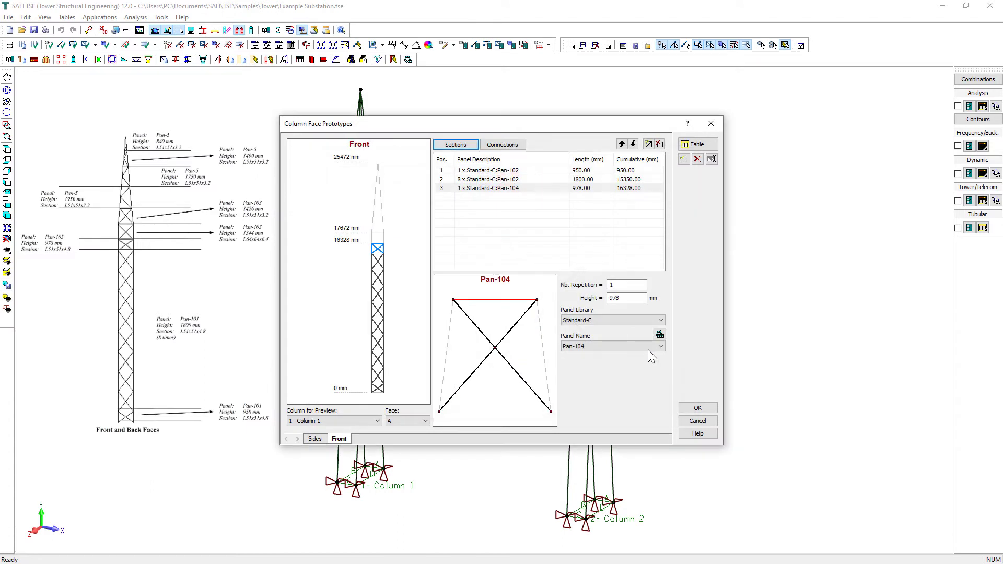
Add a fourth panel entry to the Front prototype using Pan-103 with 1 repetition and a height of 1344 mm.
click(621, 189)
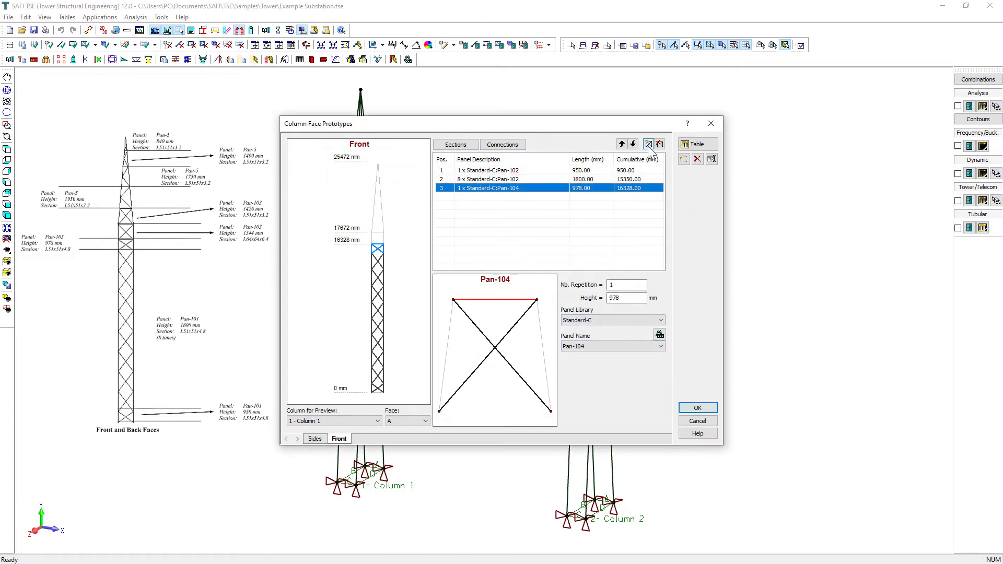
click(649, 144)
click(637, 347)
scroll(639, 365, up, 1)
click(622, 360)
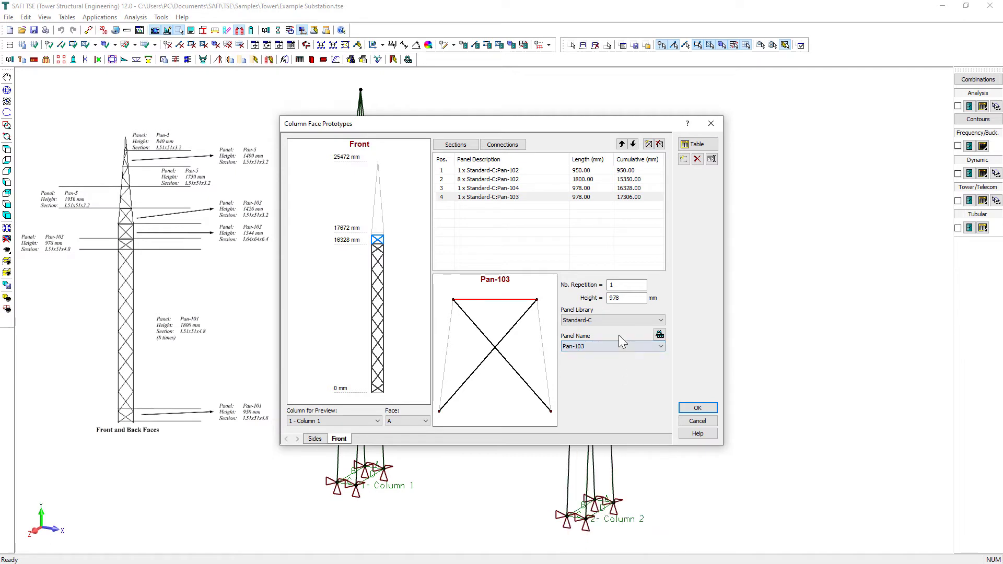
click(618, 286)
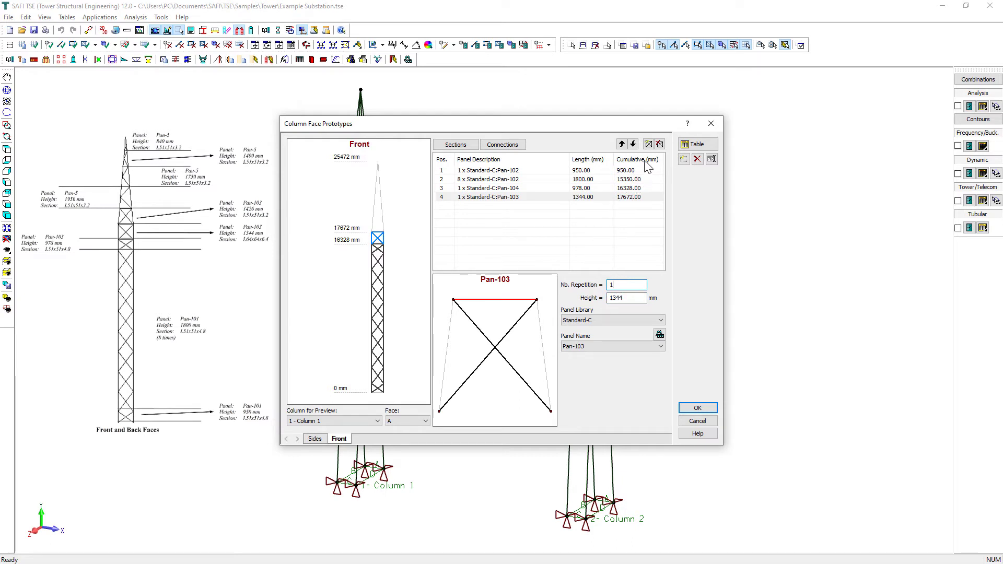
Add a fifth Pan-103 panel entry to the Front prototype with L51x51x3.2 (A572-60) for panel sections 1 and 3.
click(653, 142)
click(571, 206)
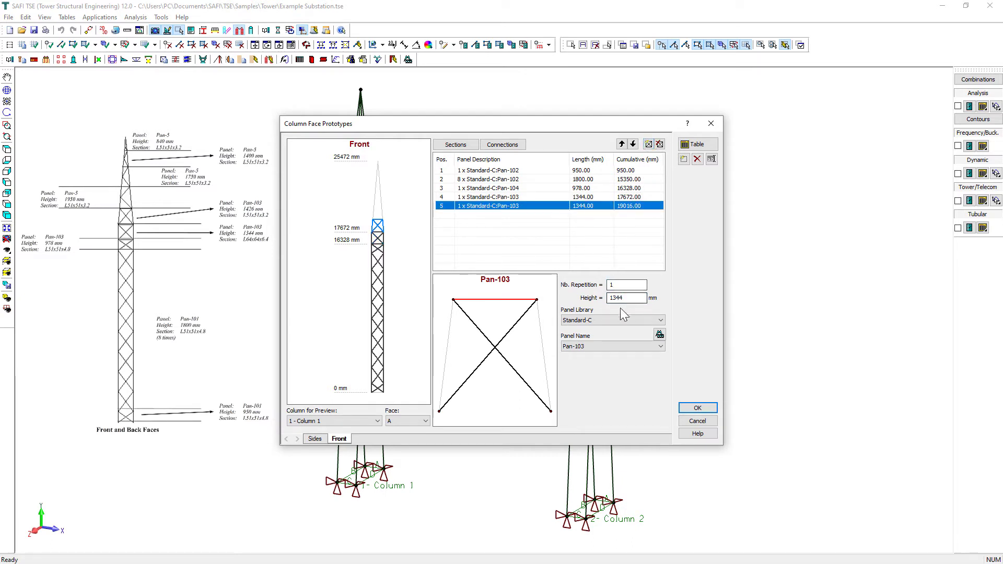
click(472, 145)
click(470, 179)
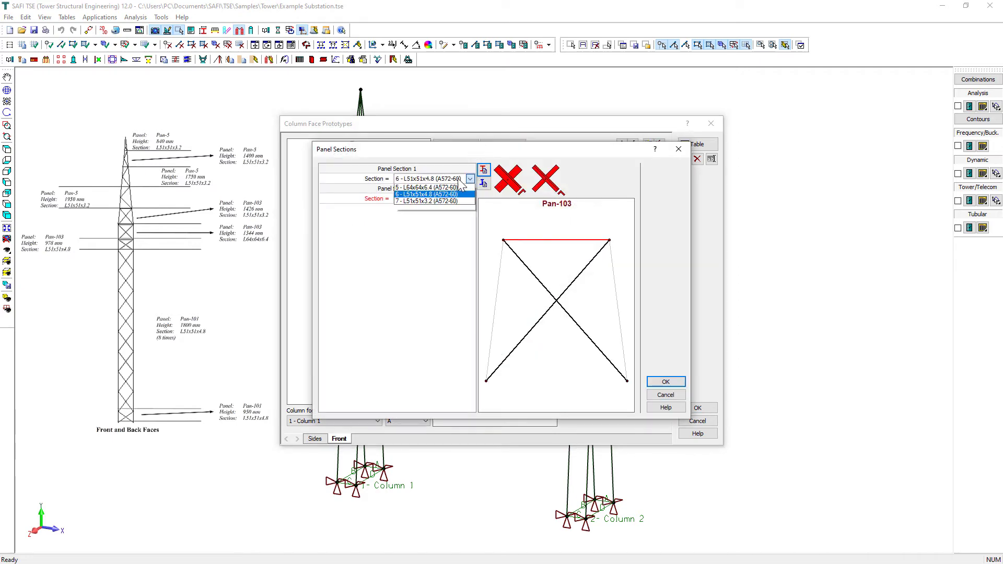
click(453, 235)
click(471, 199)
click(450, 256)
click(666, 382)
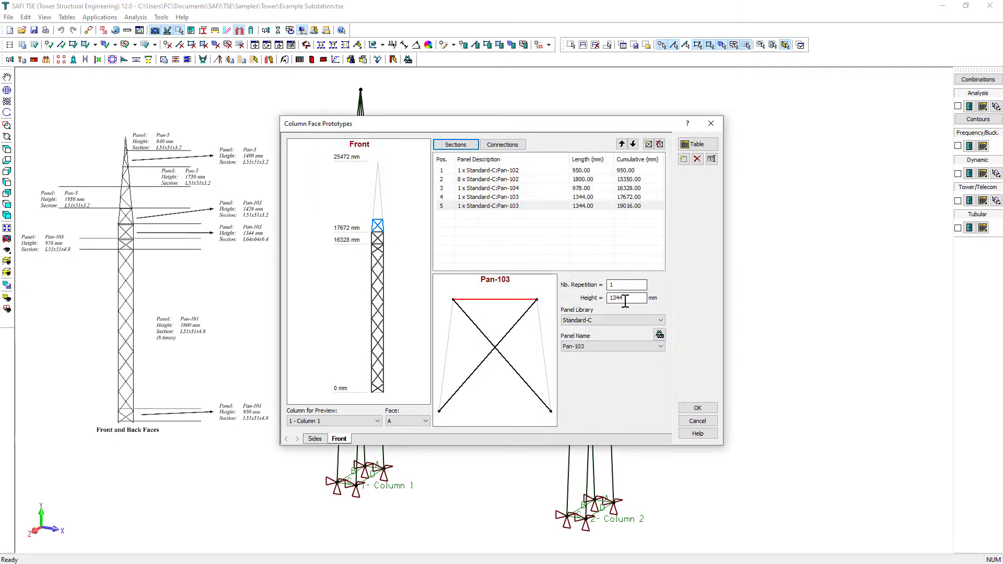
Set the fifth Front panel's height to 1426 mm.
click(627, 298)
text(1426)
click(621, 284)
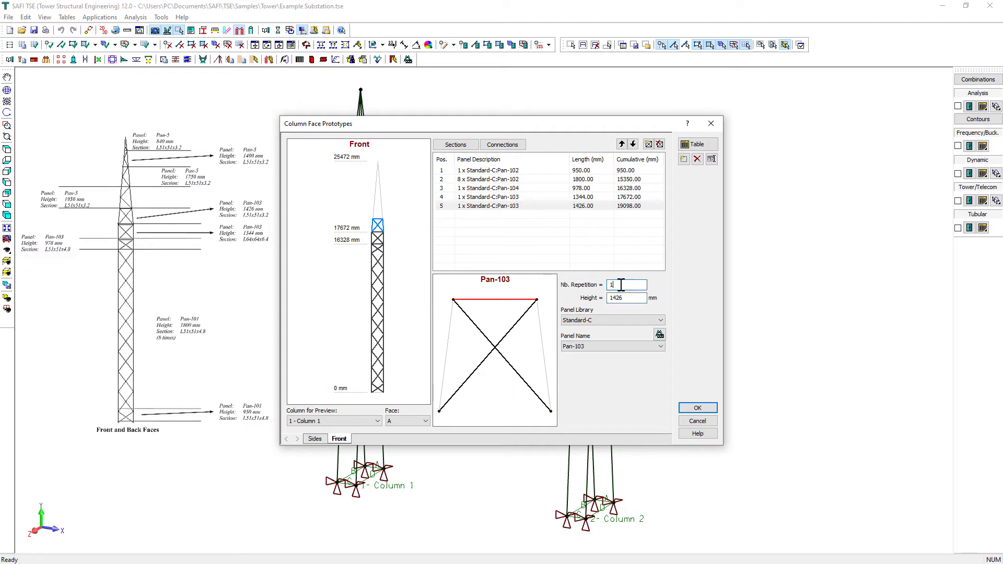
Add a sixth panel entry to the Front prototype using Pan-5 with a height of 1950 mm.
click(648, 144)
click(629, 298)
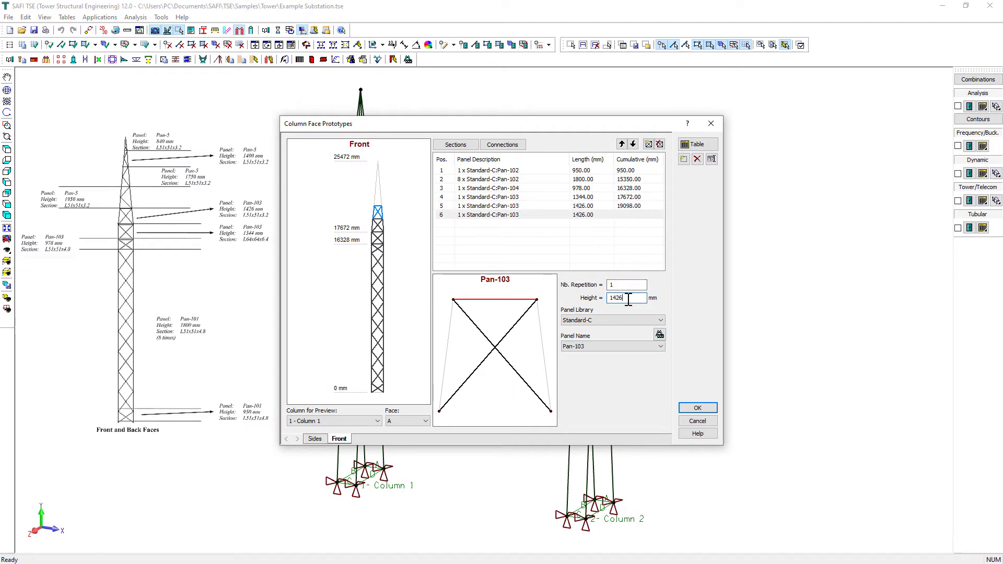
click(632, 347)
click(630, 374)
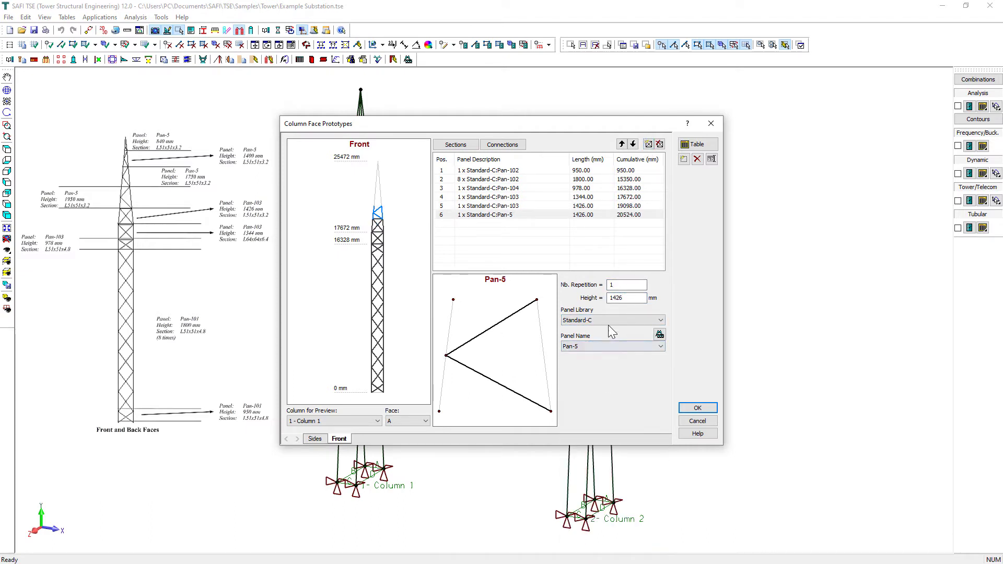
double_click(628, 298)
text(1950)
Add three more Pan-5 panel entries to the Front prototype with heights of 1750, 1400 and 840 mm.
click(648, 144)
click(626, 298)
text(1)
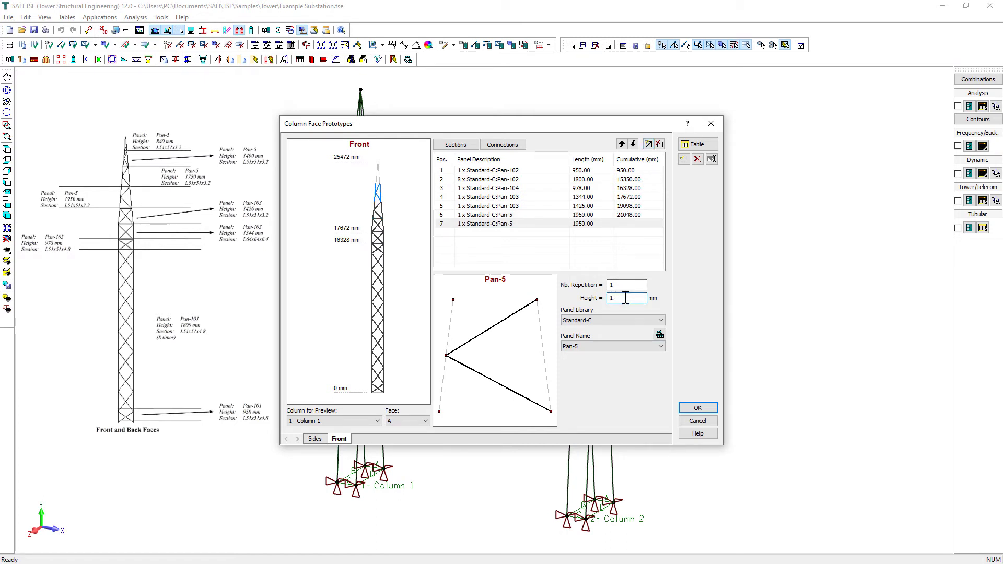
text(750)
click(648, 145)
click(627, 298)
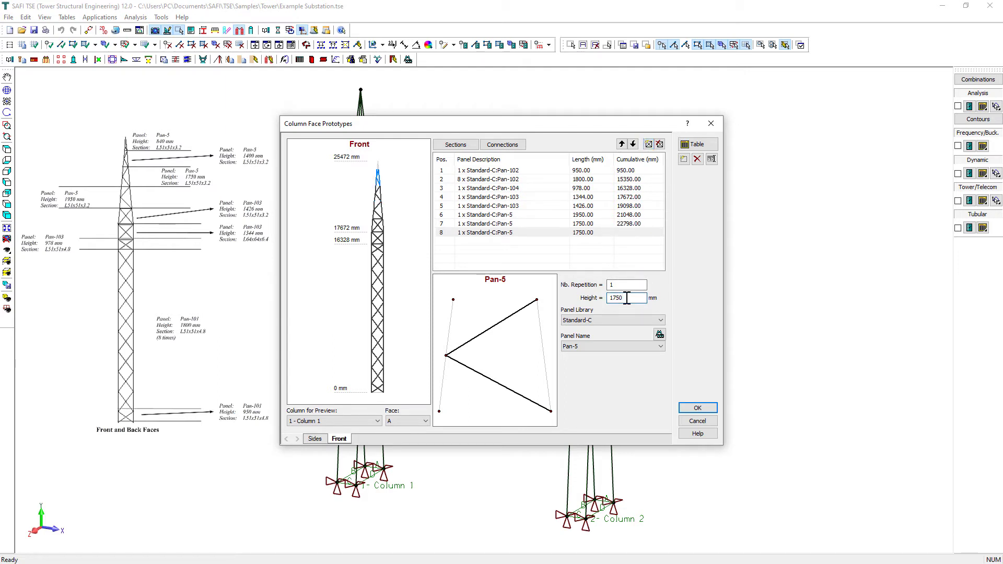
text(1400)
click(648, 144)
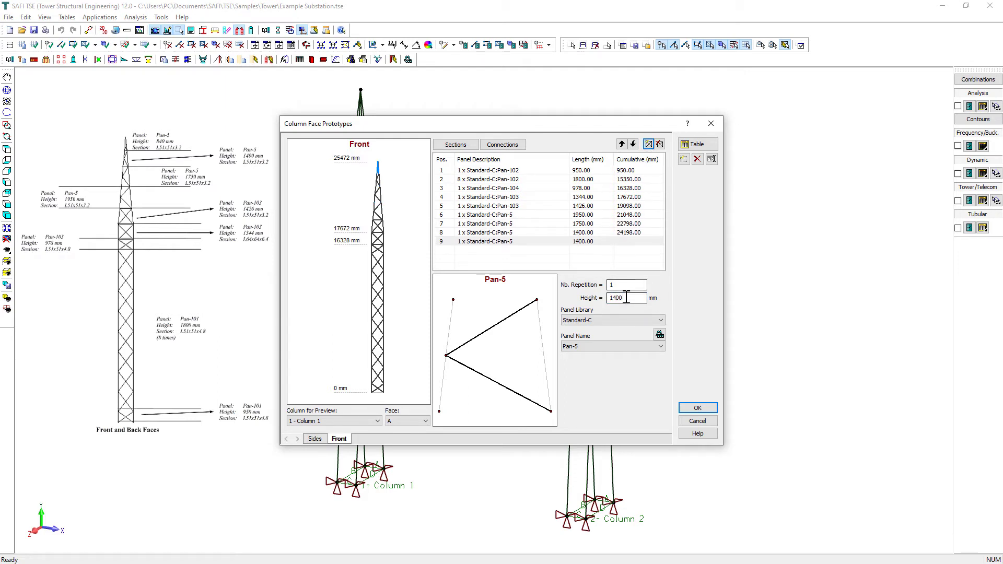
click(626, 298)
text(840)
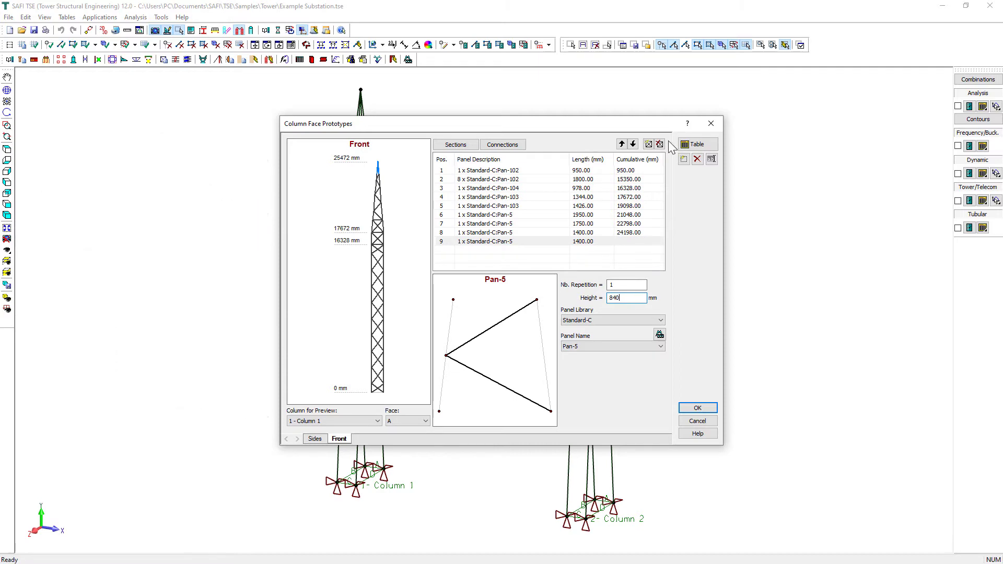
Review the Sides and Front panel entries as a table and accept the column face prototypes.
click(689, 147)
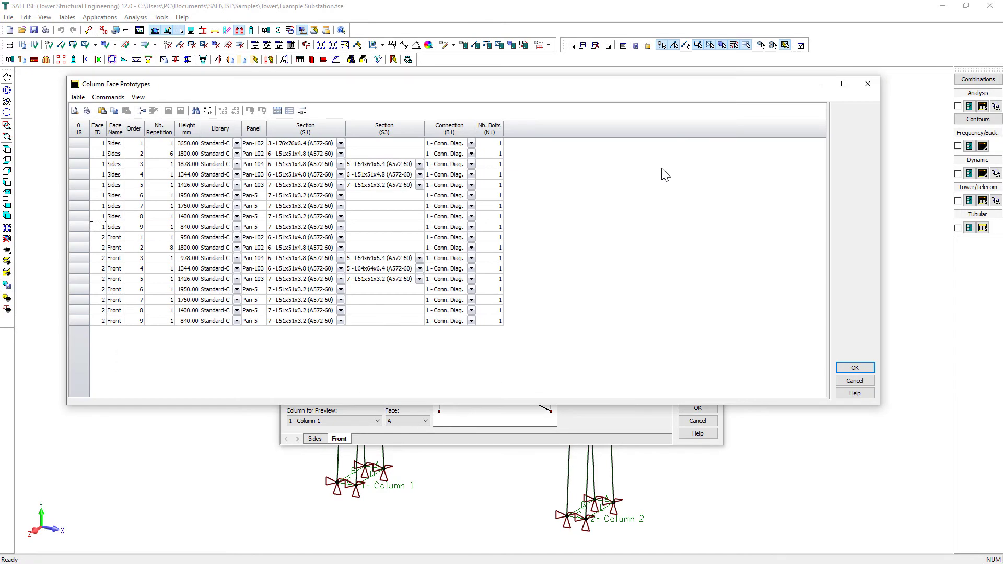
click(852, 368)
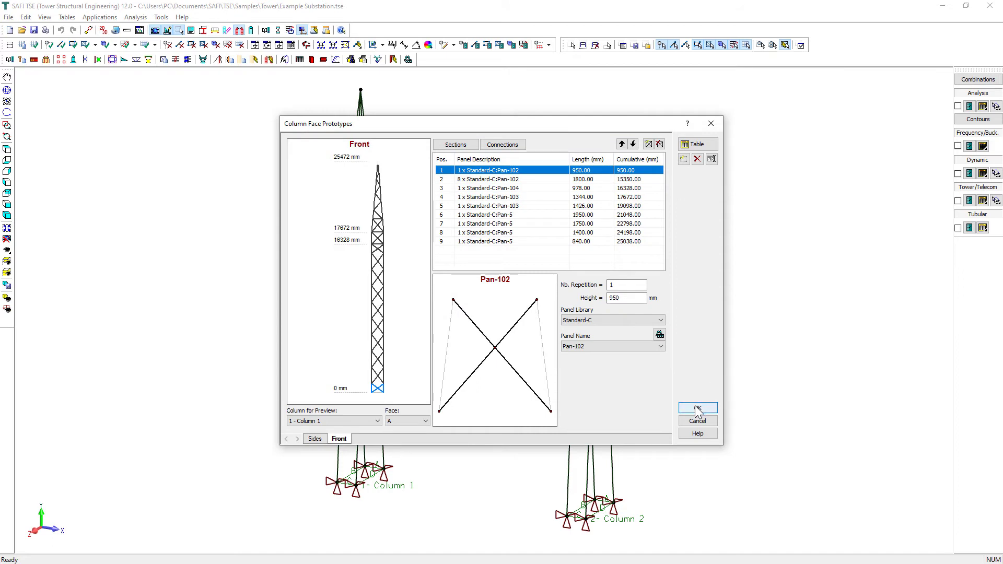
click(698, 409)
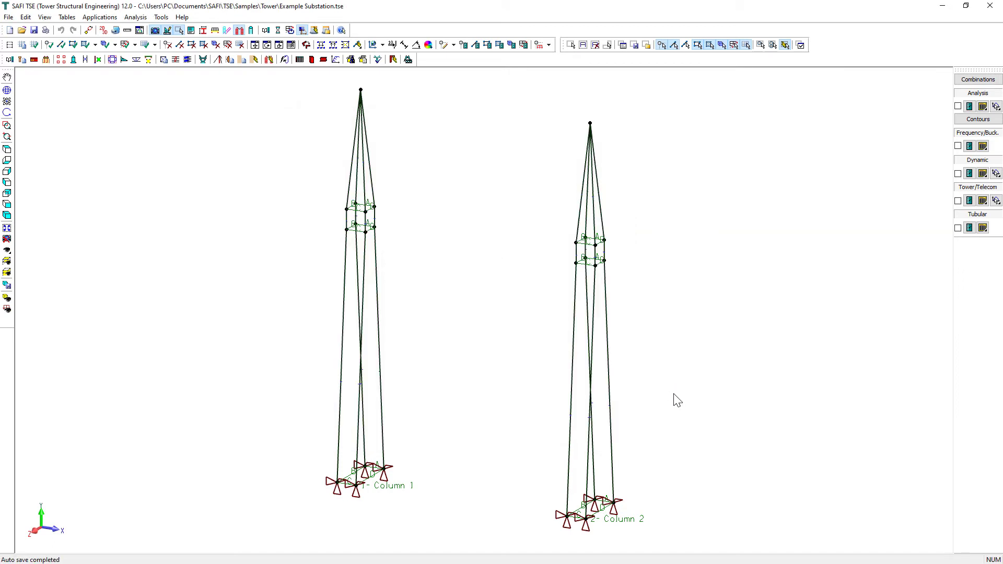
Assign the Front prototype to faces A and C and the Sides prototype to faces B and D of Column 1.
click(99, 60)
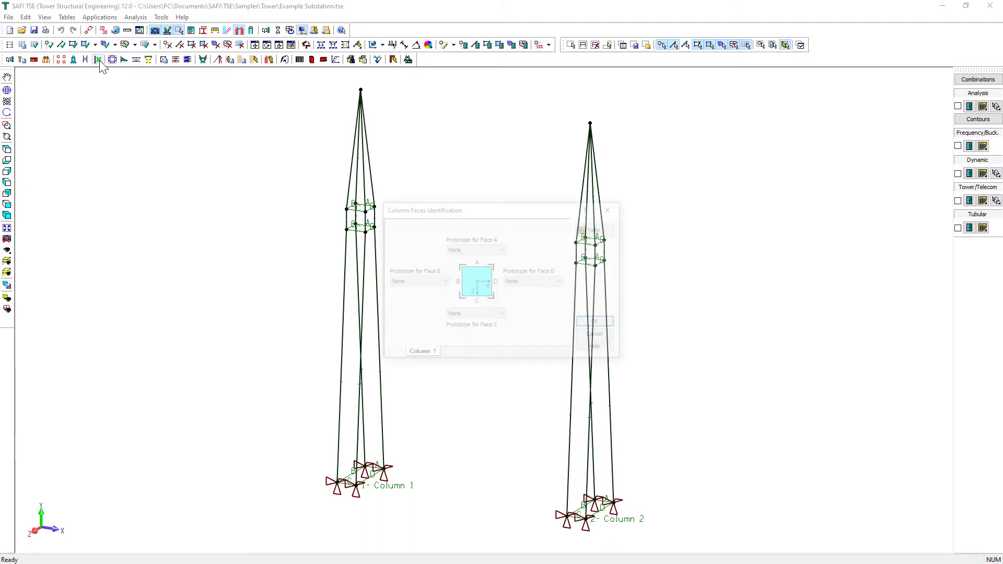
click(468, 249)
click(470, 271)
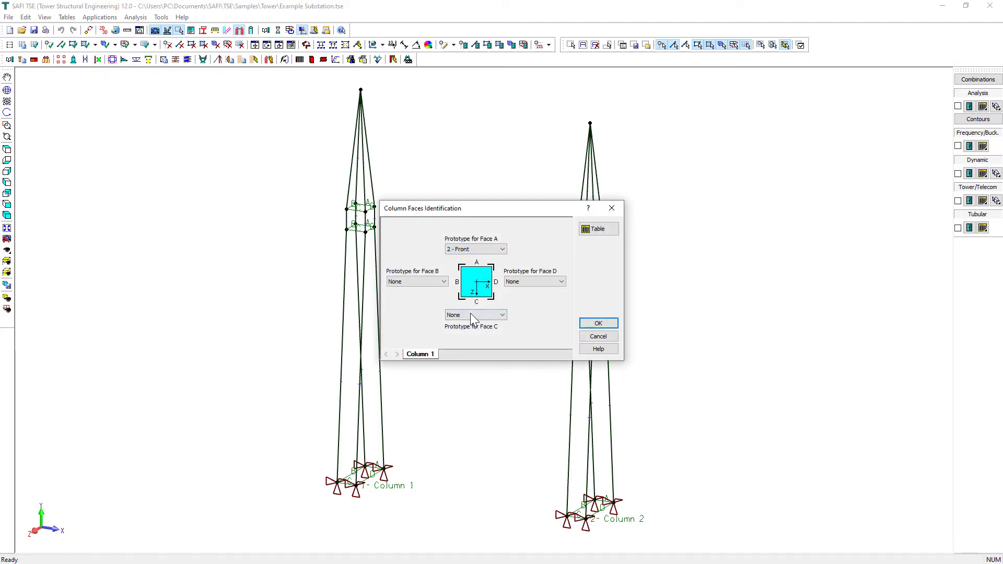
click(470, 315)
click(470, 336)
click(523, 283)
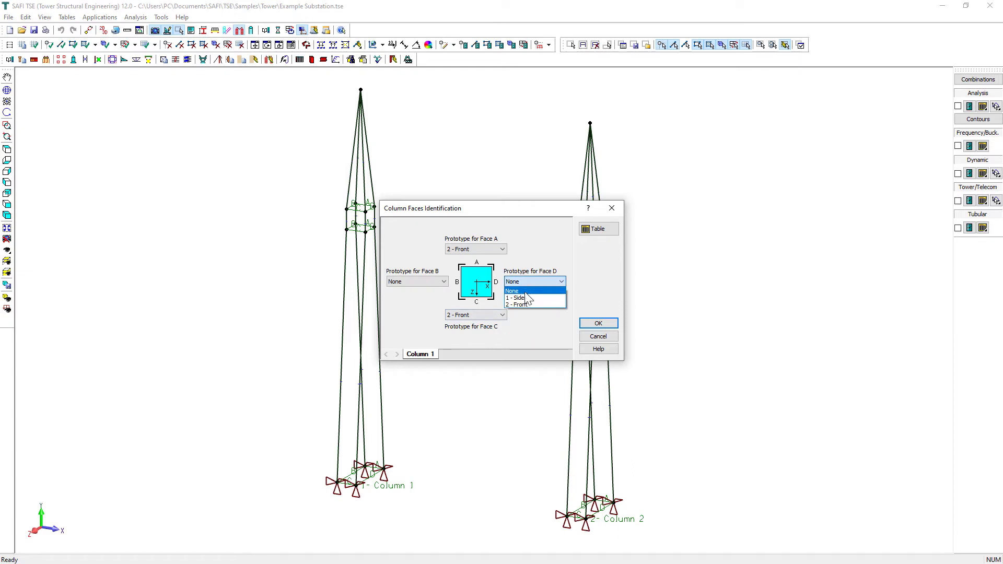
click(525, 297)
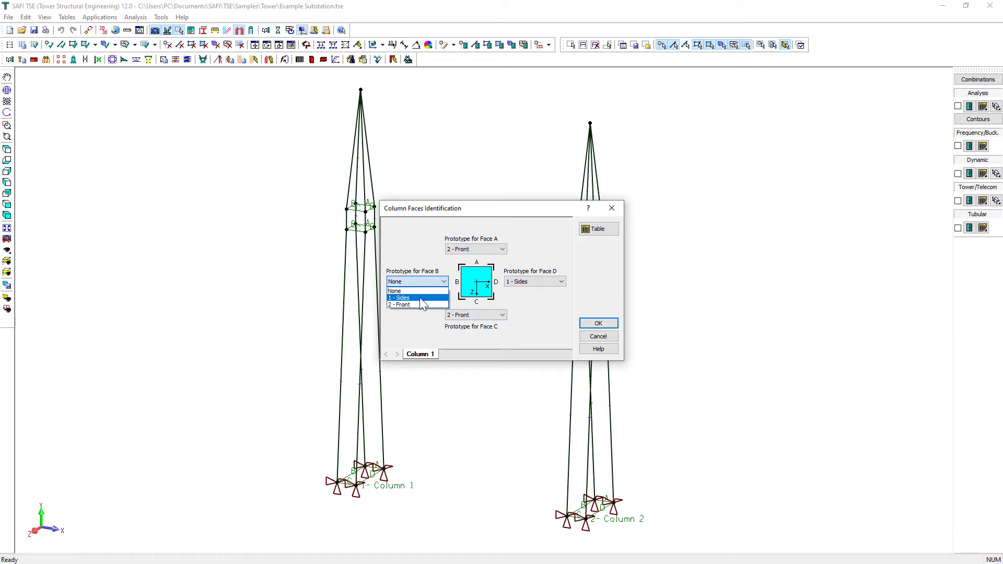
click(419, 297)
click(587, 323)
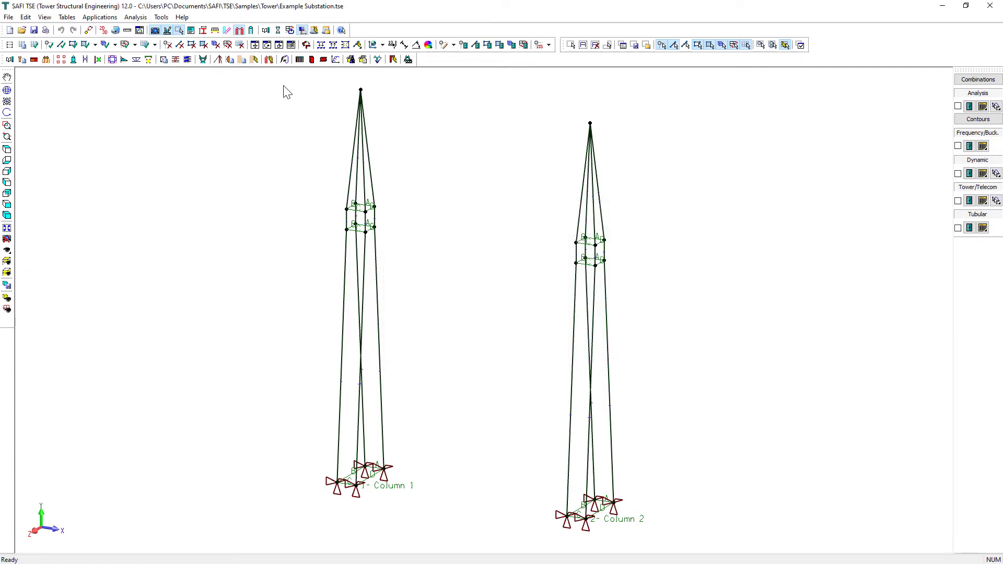
Generate the column bracing from the assigned face prototypes and inspect it with the members rendered.
click(269, 59)
click(536, 310)
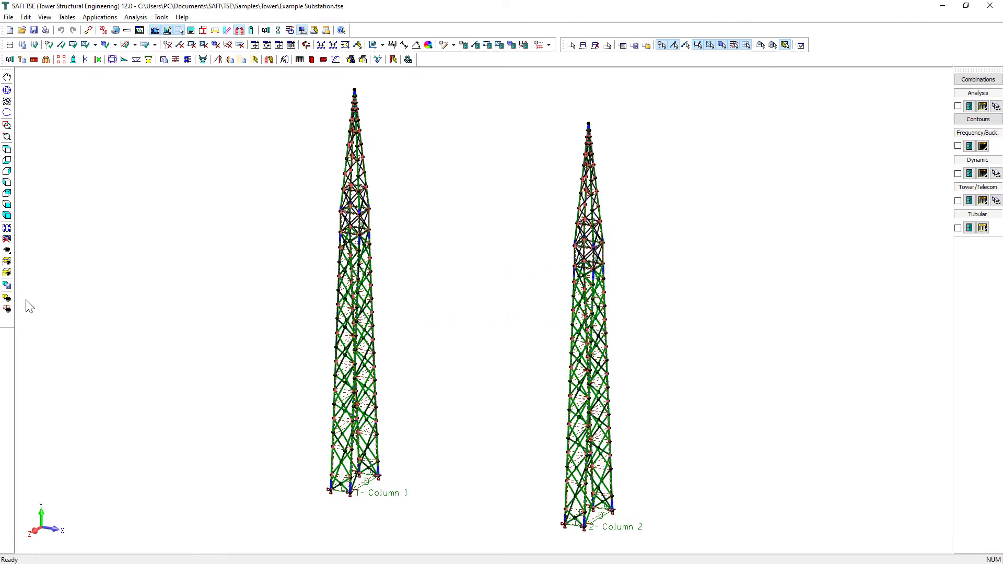
click(7, 300)
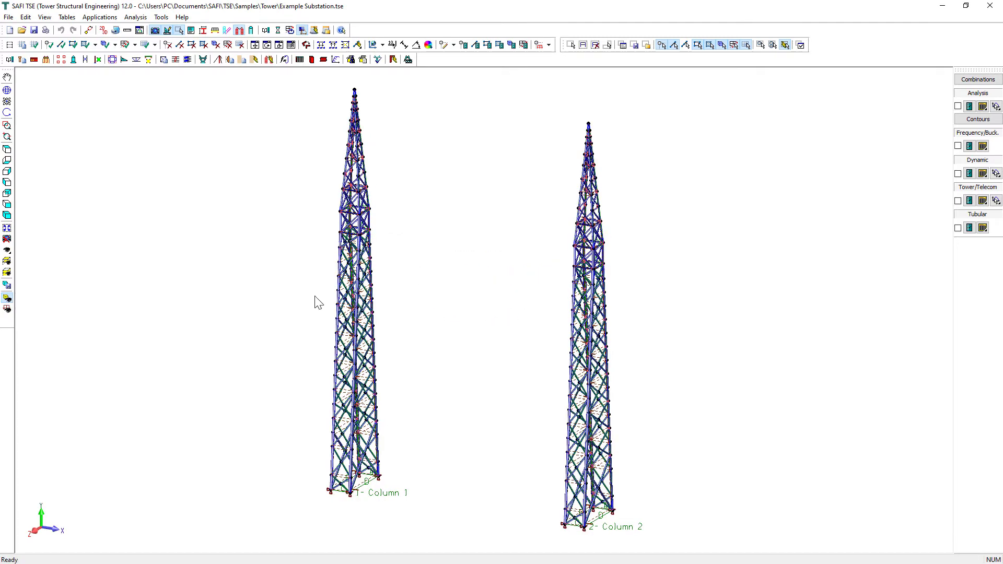
scroll(356, 288, up, 5)
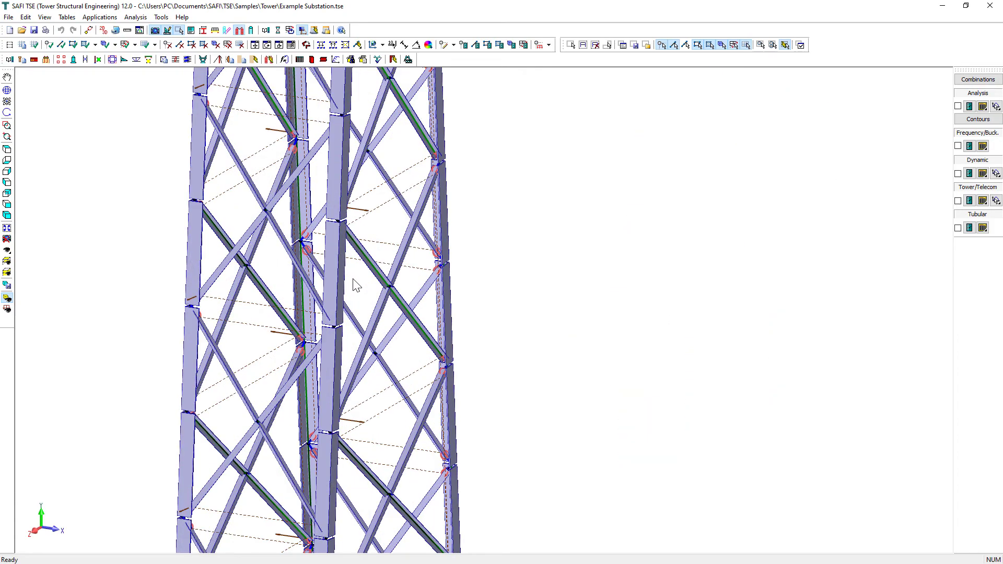
scroll(355, 285, down, 5)
scroll(355, 193, up, 4)
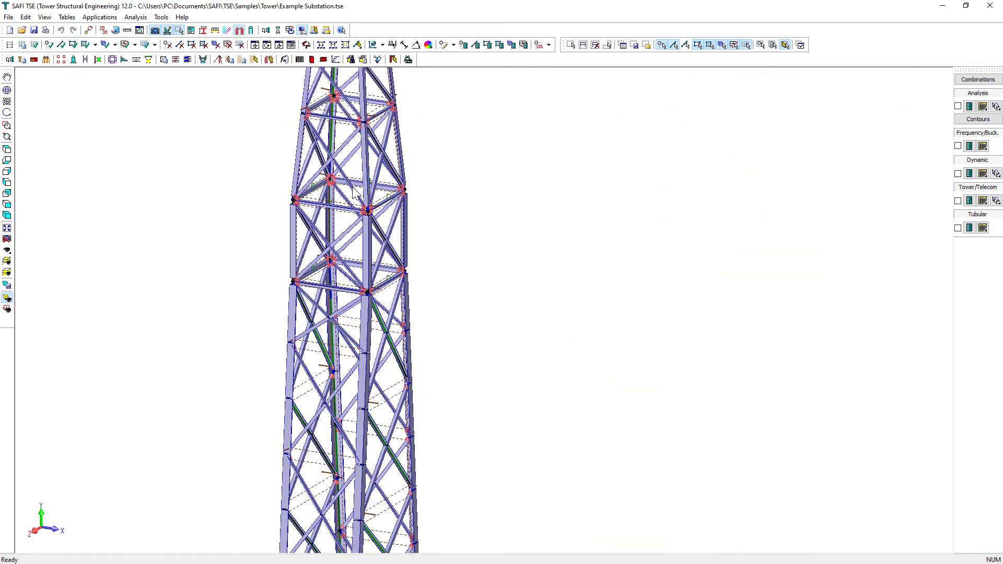
scroll(355, 192, up, 2)
scroll(359, 197, down, 6)
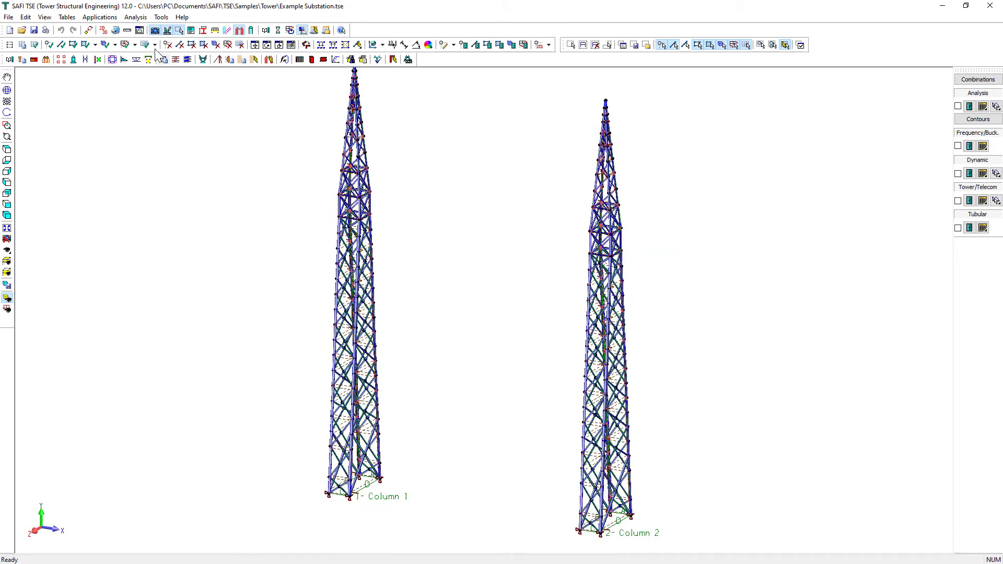
Adjust the model's display options and return the members to unrendered line display.
click(140, 31)
click(219, 219)
click(177, 266)
click(479, 470)
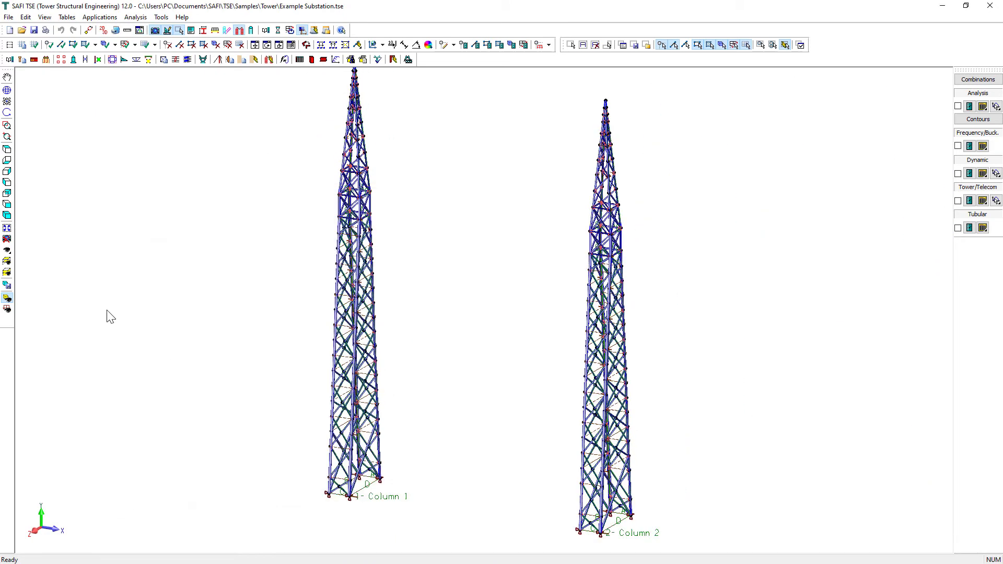
scroll(309, 425, up, 5)
scroll(369, 432, down, 3)
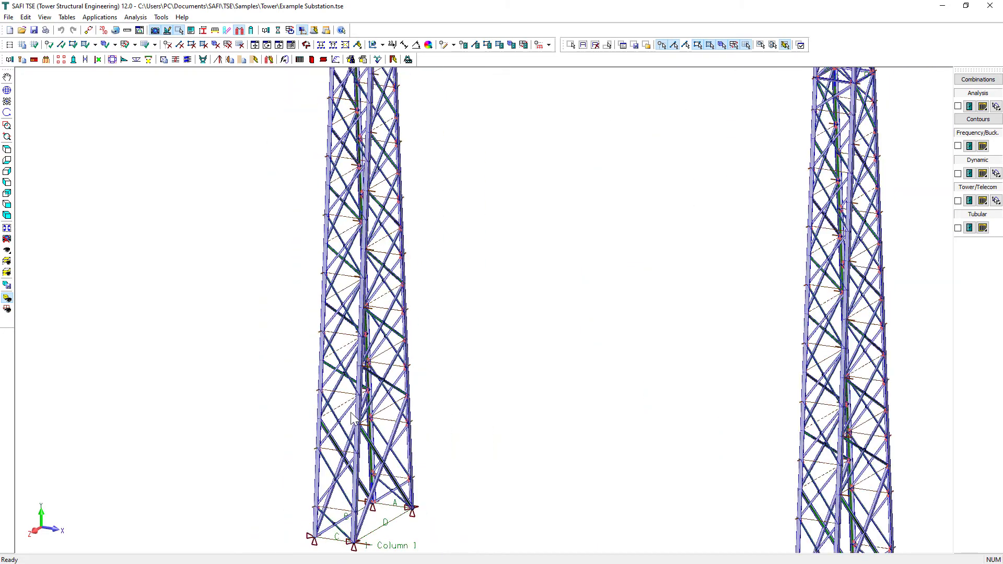
click(7, 229)
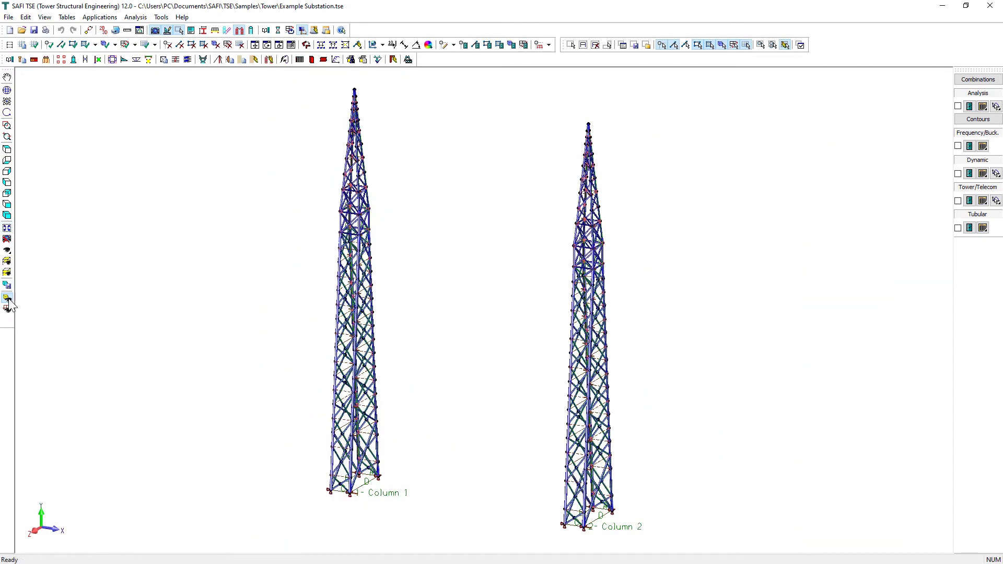
click(7, 298)
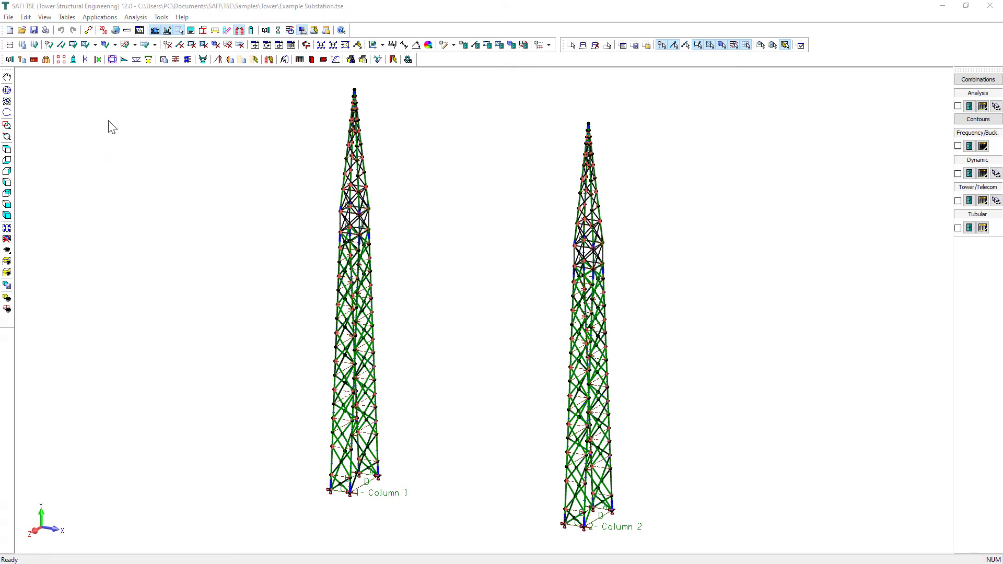
Define a Column to Column beam at an elevation of 17000 mm and name it Beam.
click(113, 59)
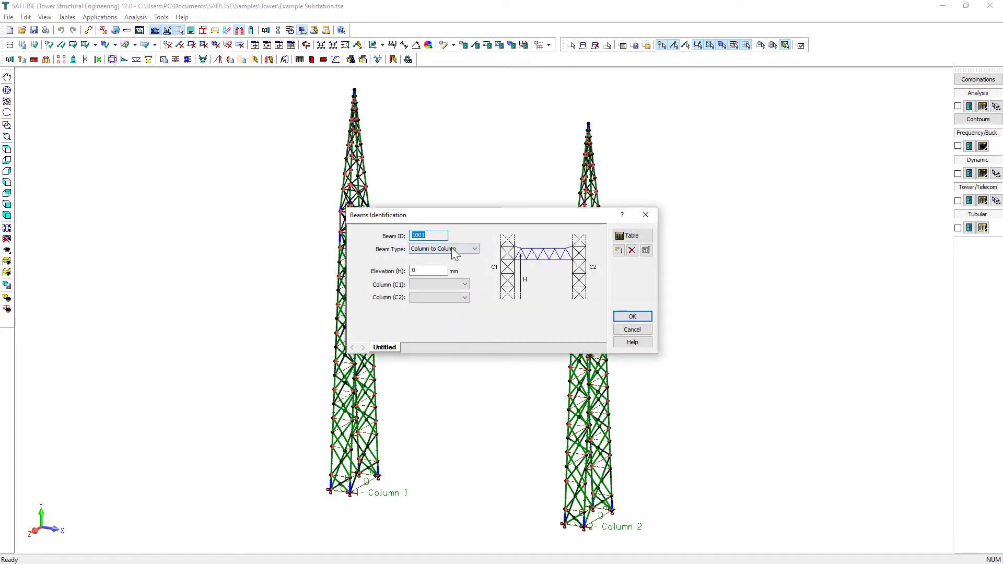
click(476, 249)
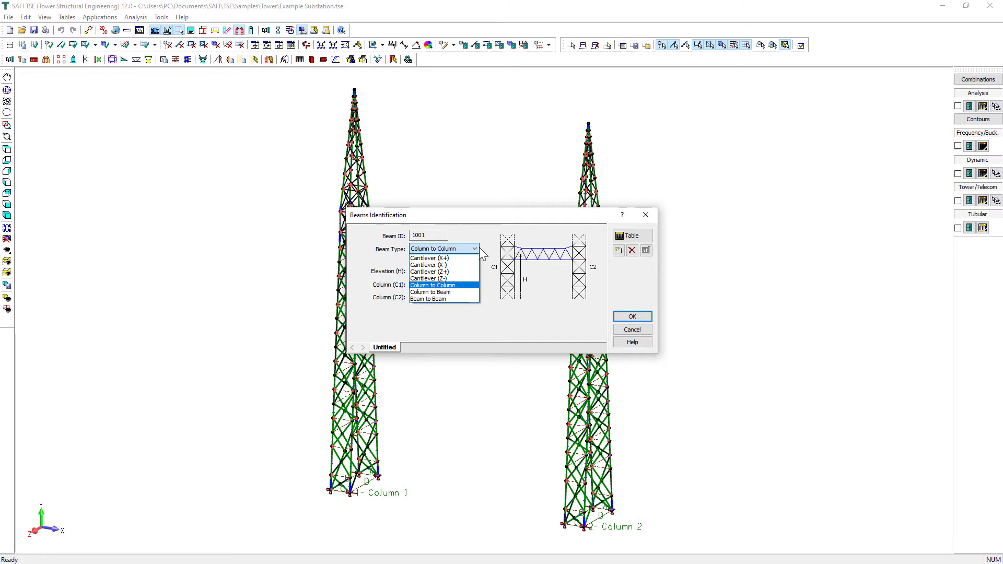
click(480, 249)
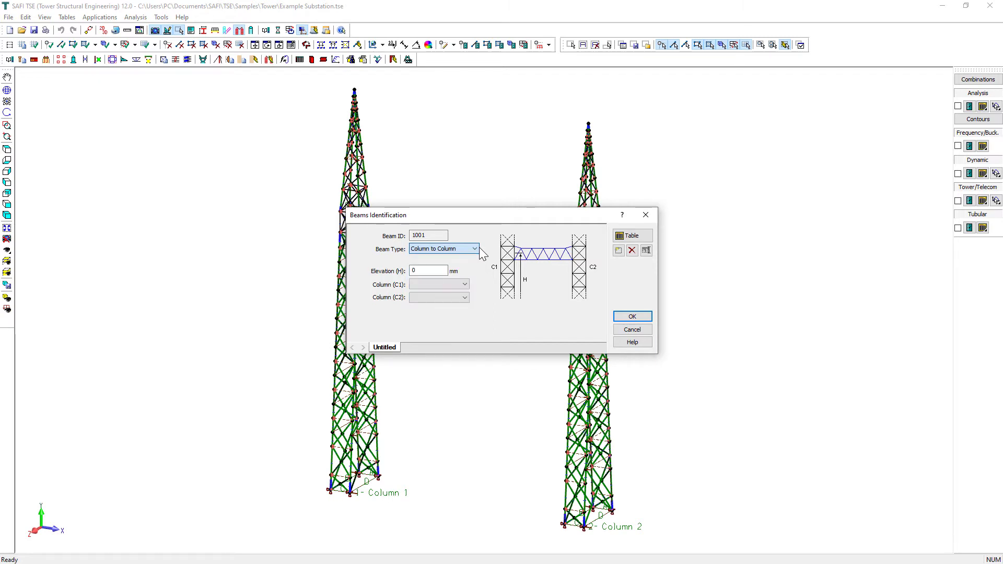
double_click(424, 269)
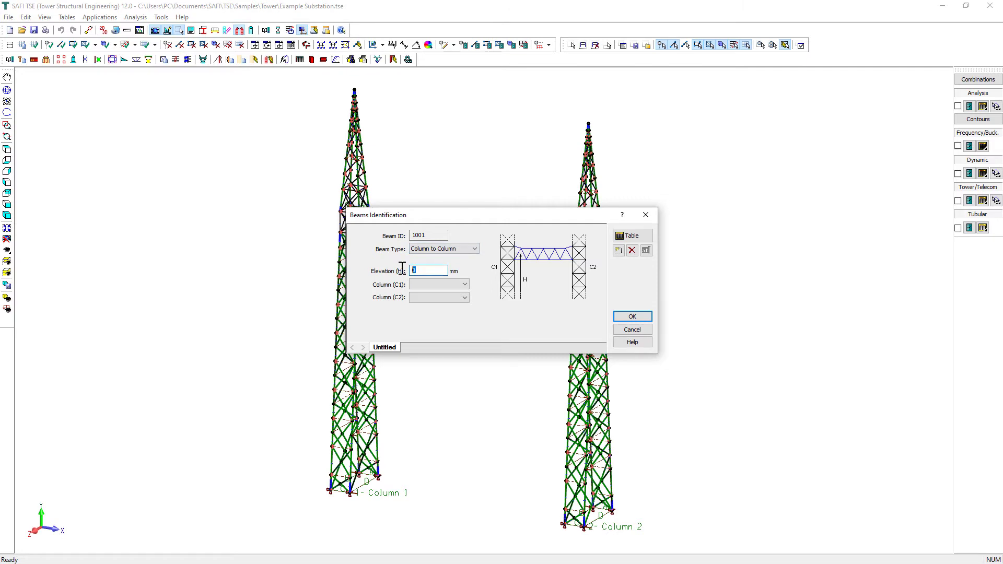
text(17000)
double_click(385, 347)
text(Beam)
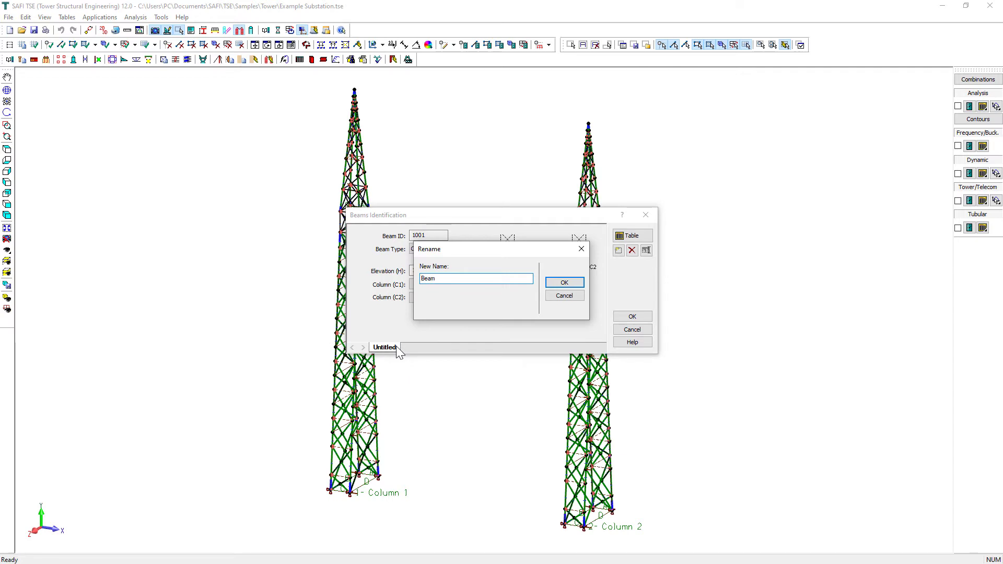
key(Return)
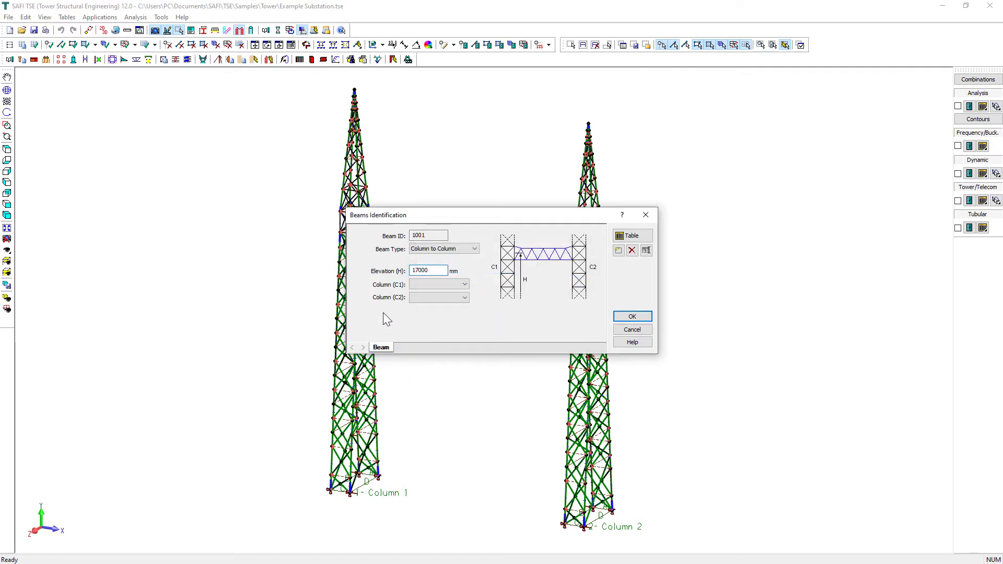
Connect the beam from Column 1 as C1 to Column 2 as C2 and accept the beam identification.
click(438, 285)
click(441, 294)
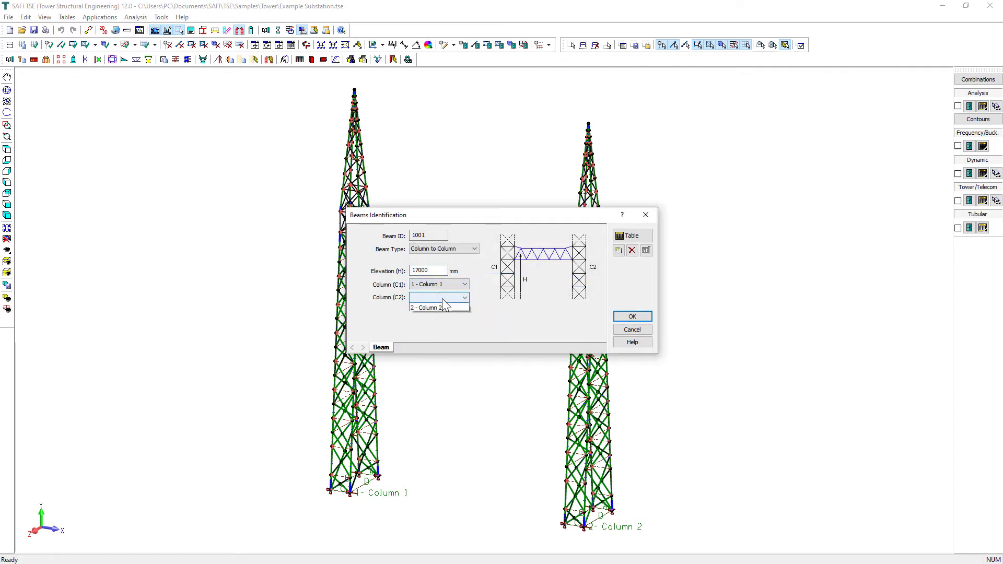
click(443, 299)
click(442, 314)
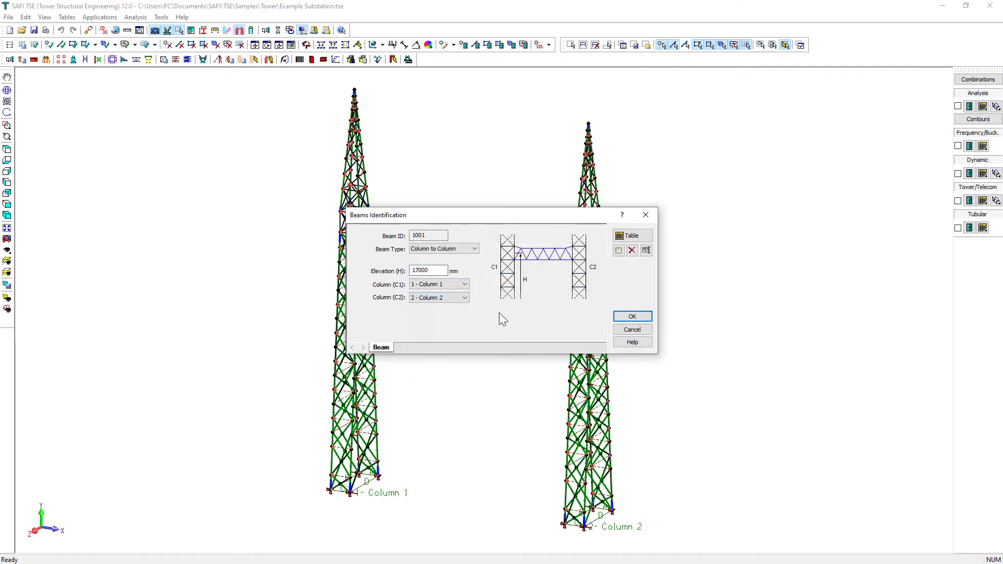
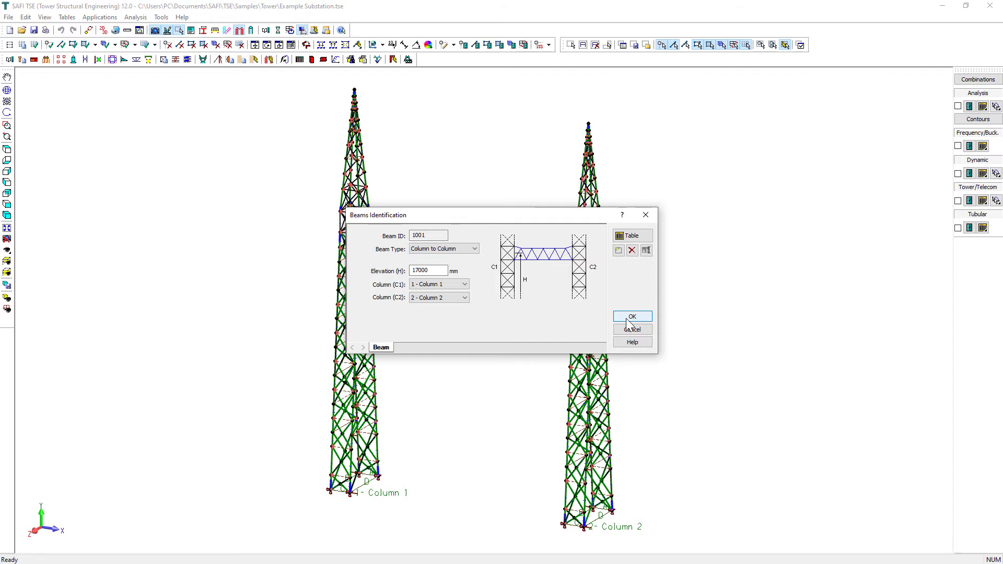
click(629, 322)
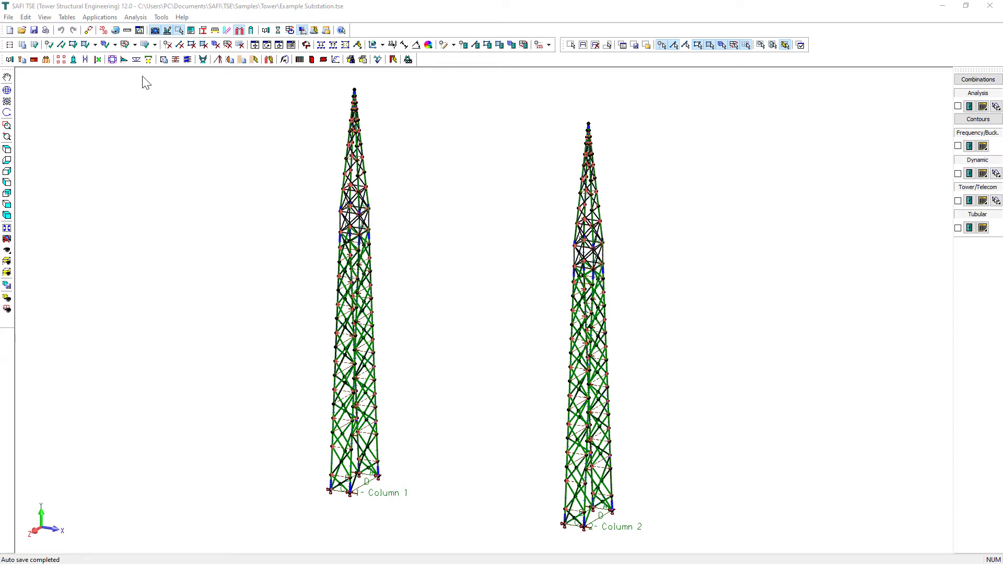
Add a segment to the beam with a left height of 1344 mm and a left depth of 1300 mm.
click(125, 59)
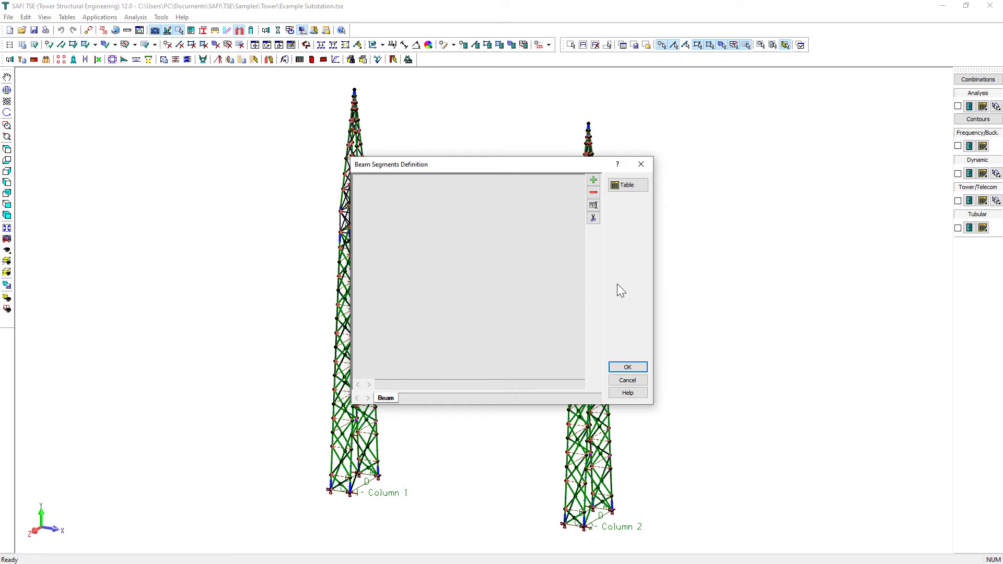
click(594, 180)
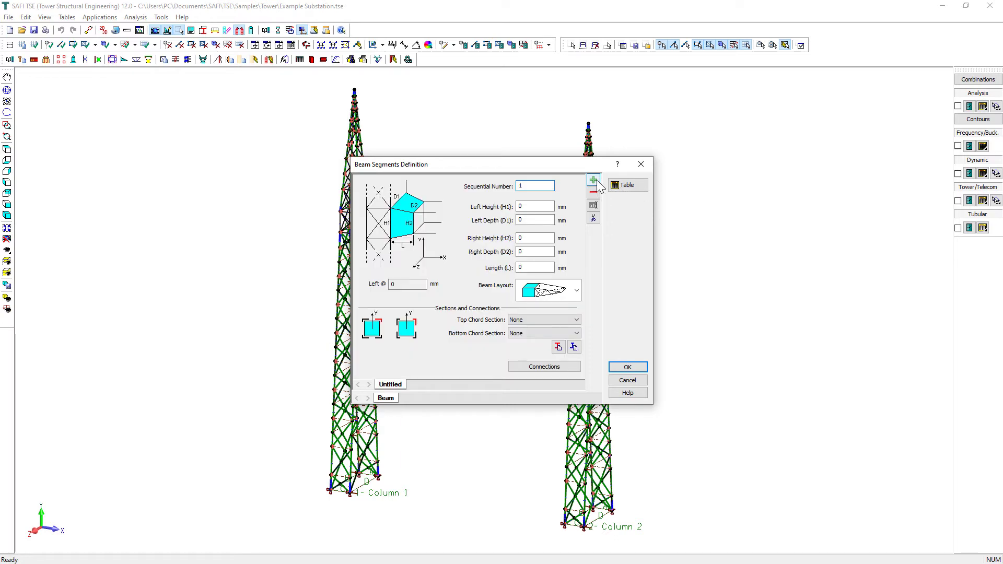
double_click(522, 206)
text(1344)
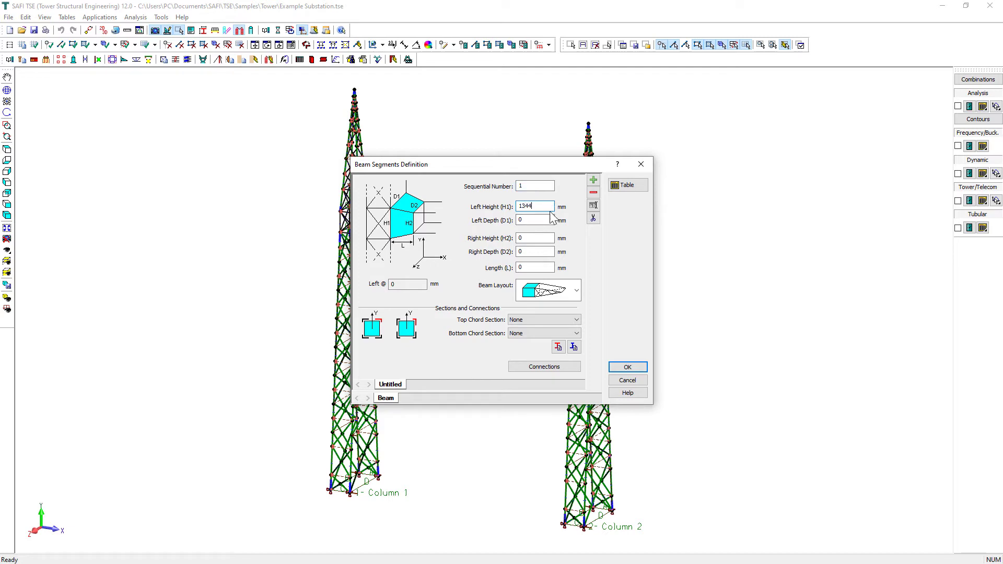
double_click(522, 220)
text(1300)
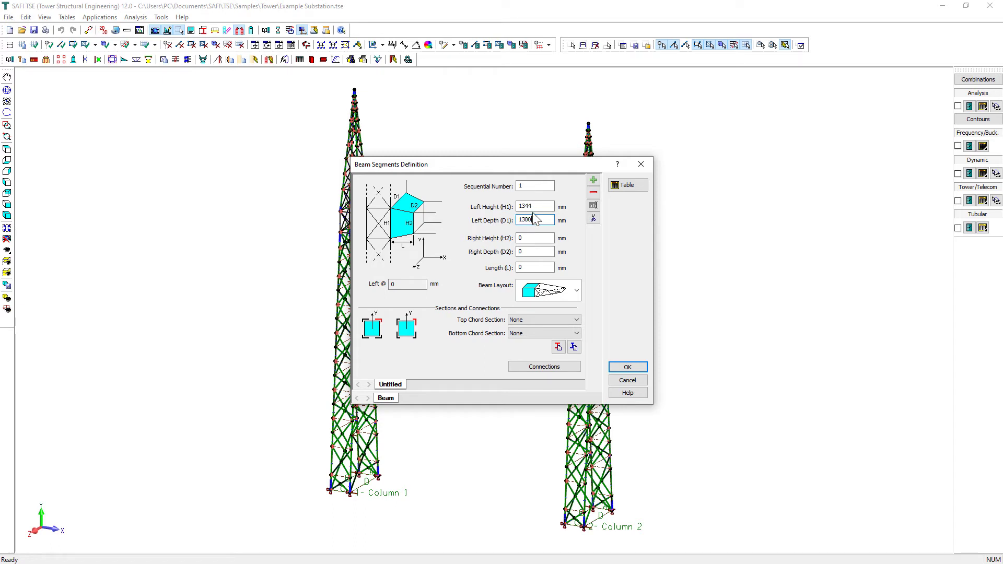
Set the beam segment's right height to 1344 mm, right depth to 1300 mm and length to 14870 mm.
double_click(522, 238)
text(1344)
double_click(522, 252)
text(1)
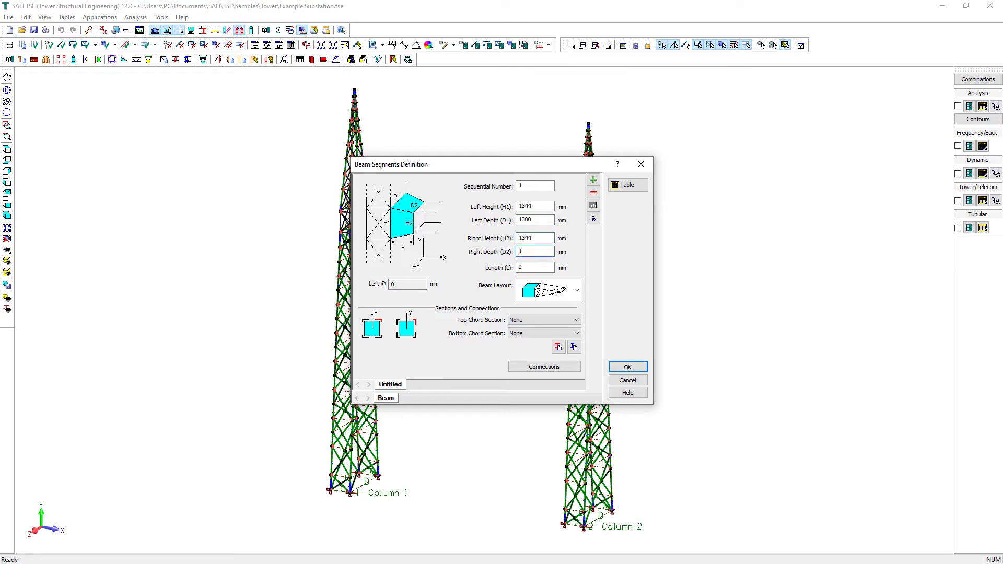
double_click(524, 267)
text(14870)
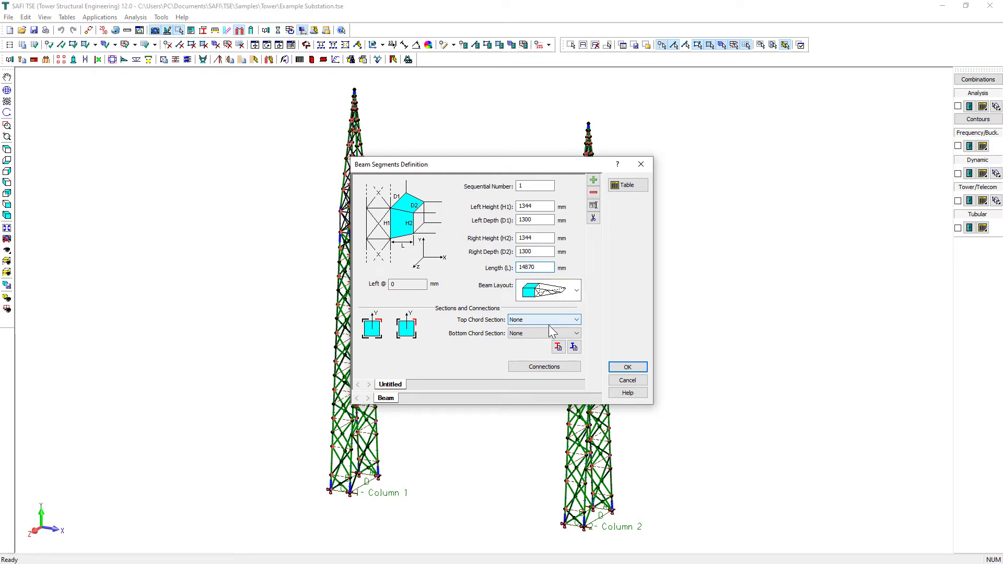
Rename the untitled beam segment as "Beam seg.".
double_click(398, 386)
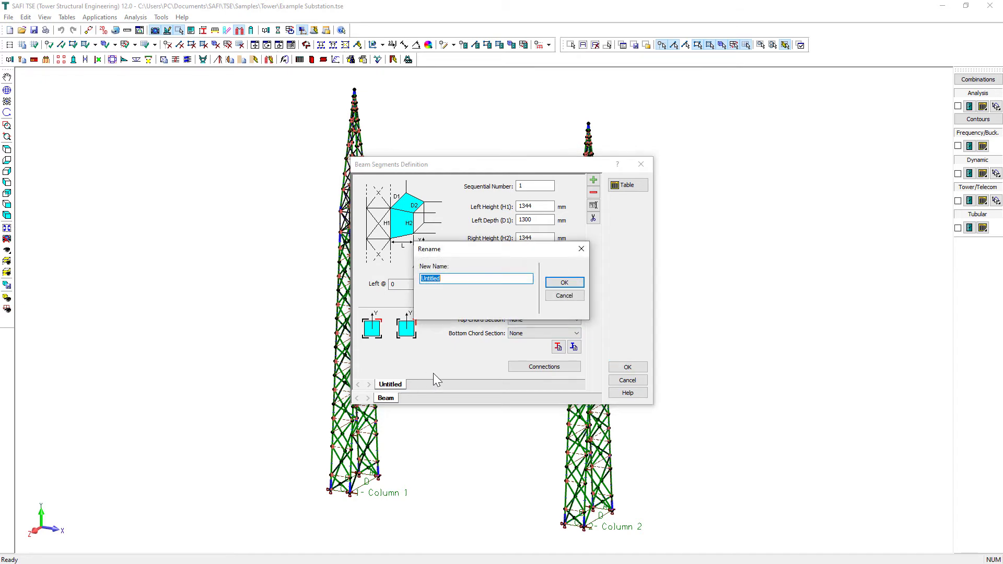
text(Beam seg.)
key(Return)
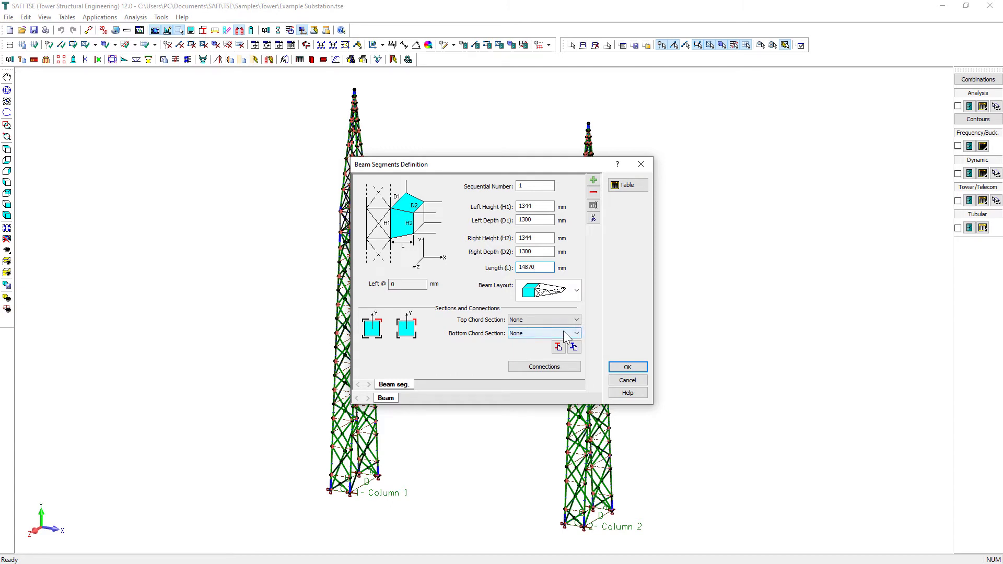
Assign section 2 - L102x102x7.9 (A572-60) to the segment's top and bottom chords, keeping the default beam layout.
click(576, 323)
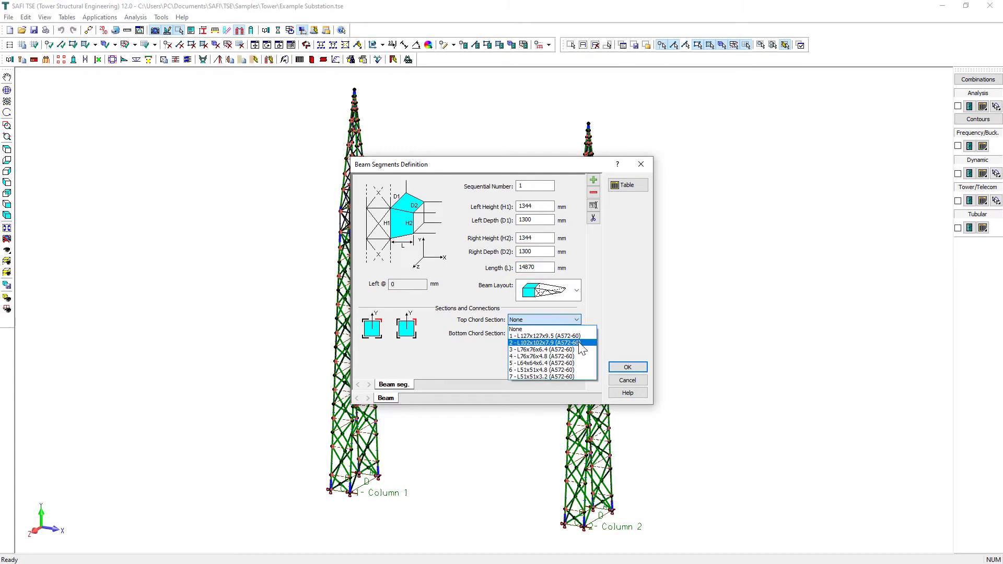
click(582, 343)
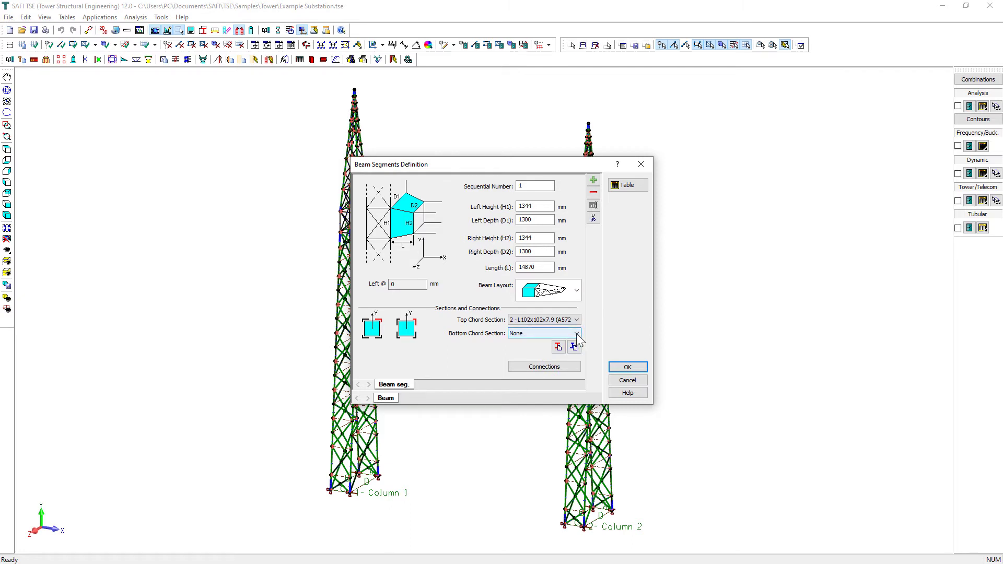
click(577, 333)
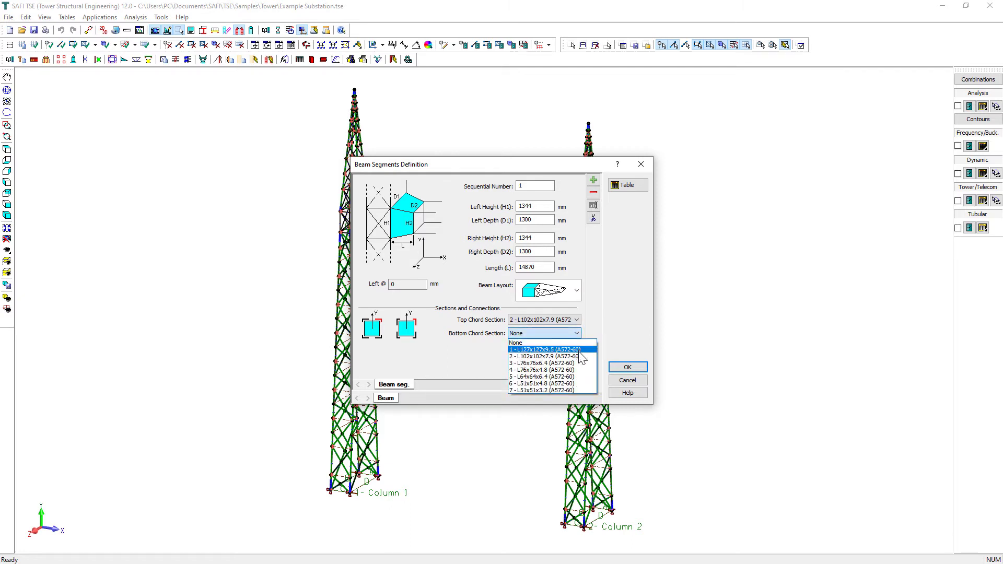
click(580, 356)
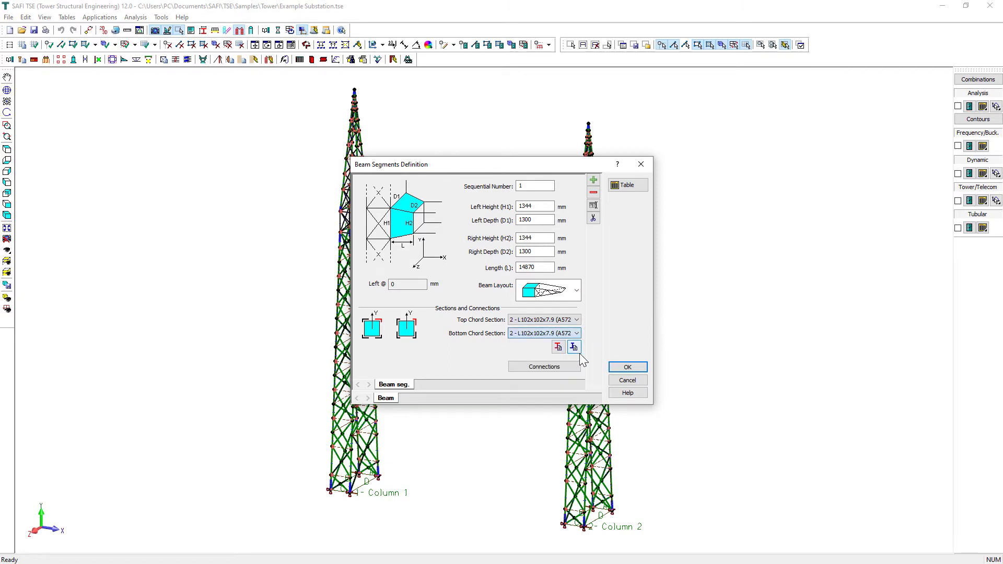
click(577, 291)
click(580, 297)
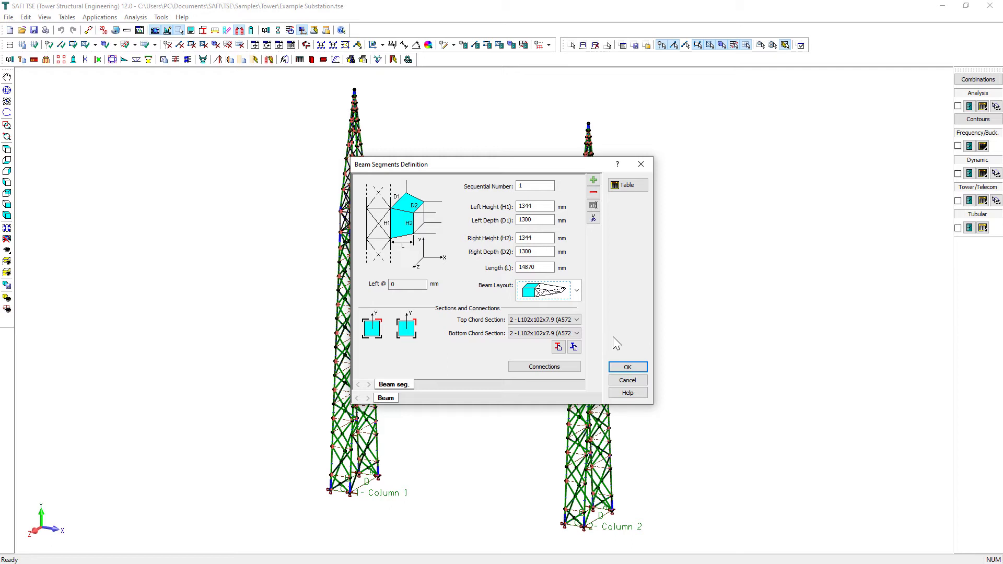
Accept the beam segment definition and rename the untitled beam face prototype as Face.
click(630, 368)
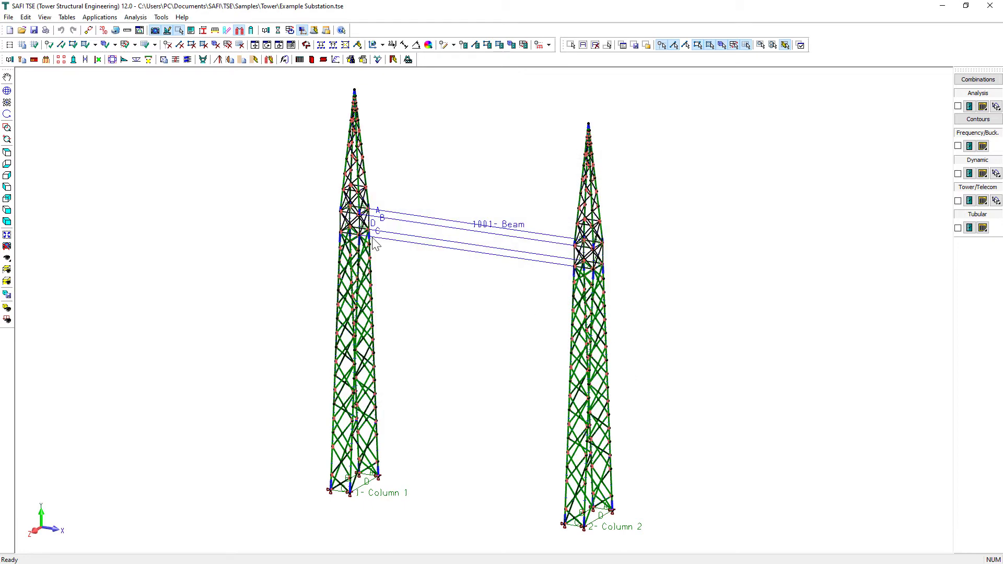
click(138, 61)
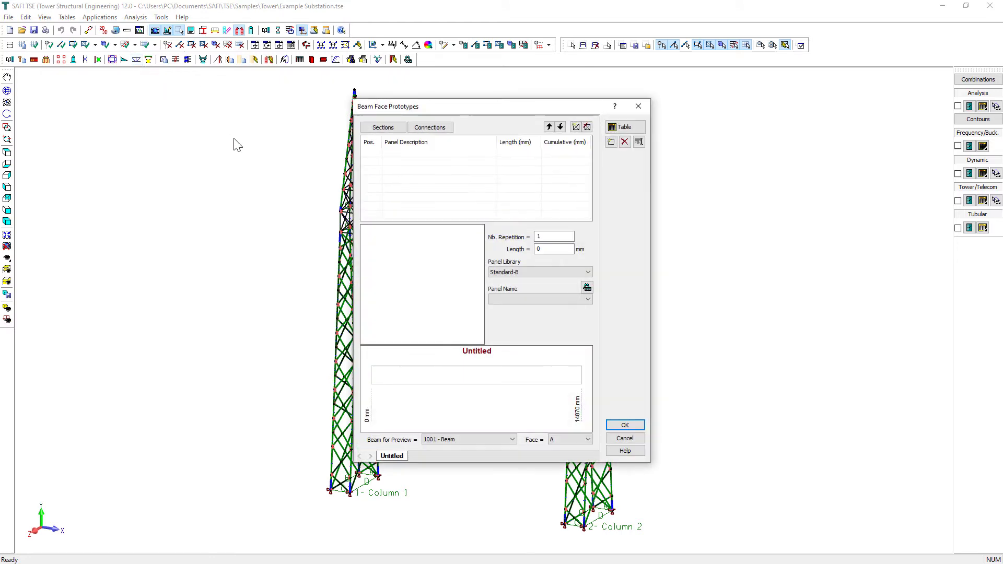
double_click(401, 456)
text(Face)
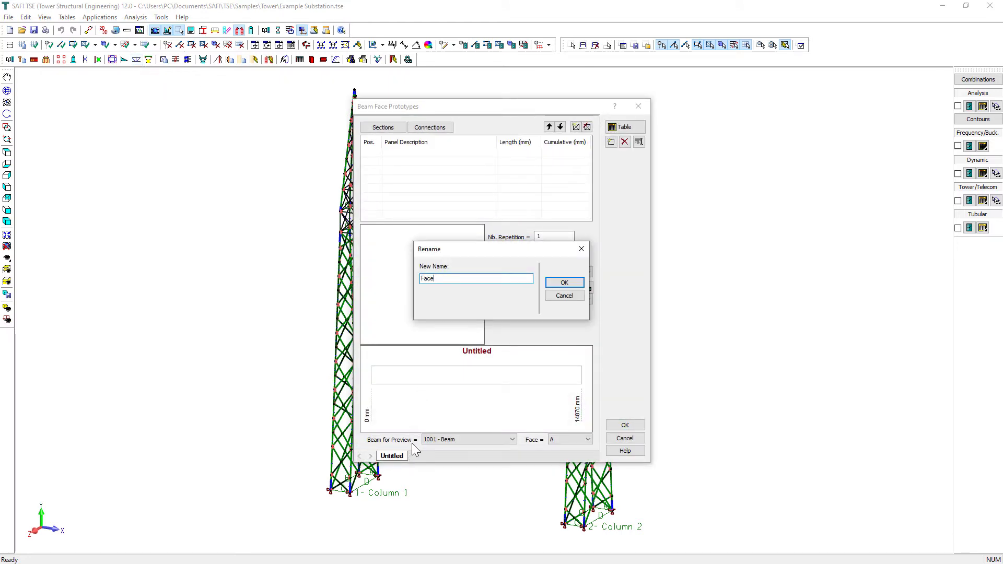
key(Return)
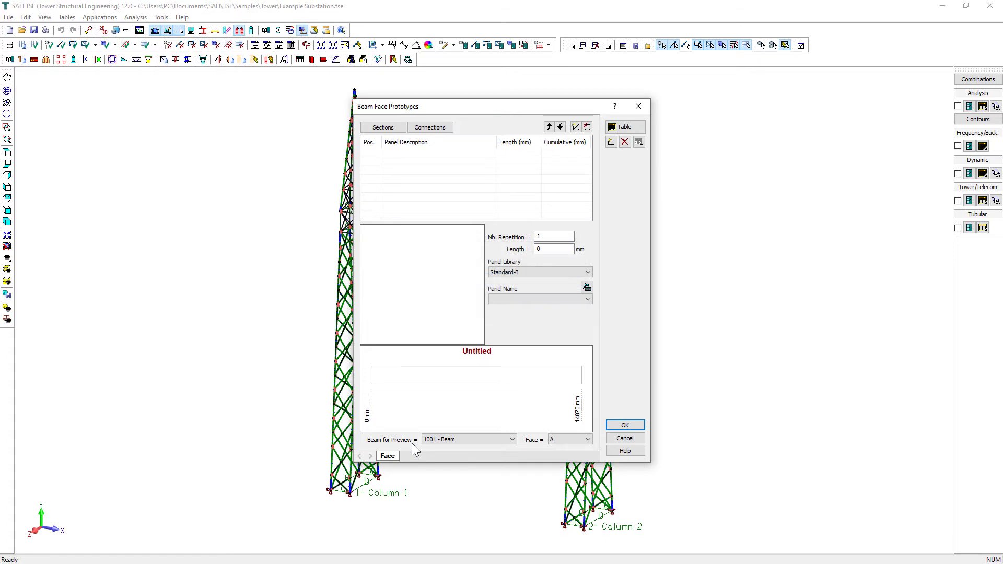
Add a panel row to the Face prototype with 3 repetitions of the Standard-B panel Pan-101, each 1145 mm long.
click(575, 127)
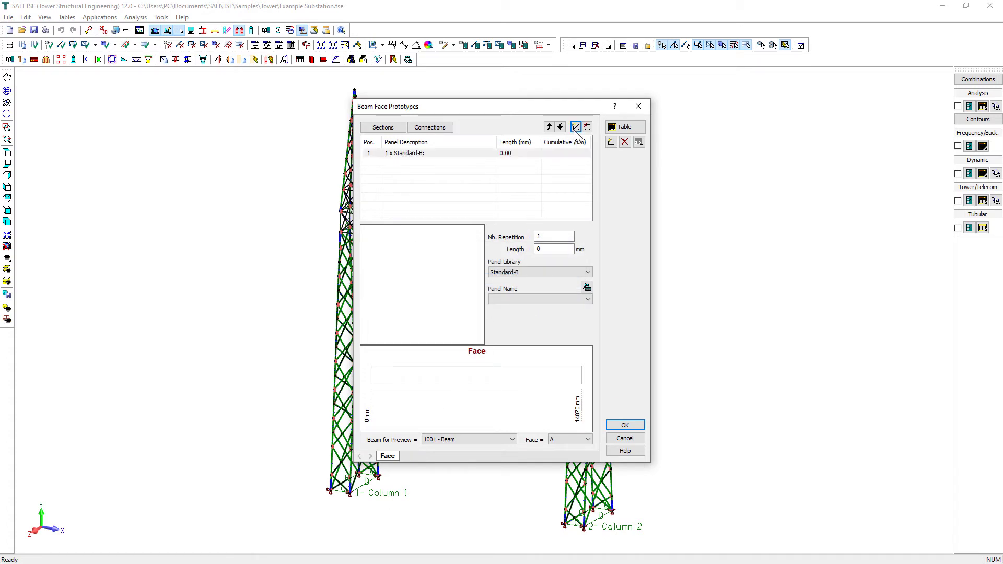
double_click(549, 249)
text(1145)
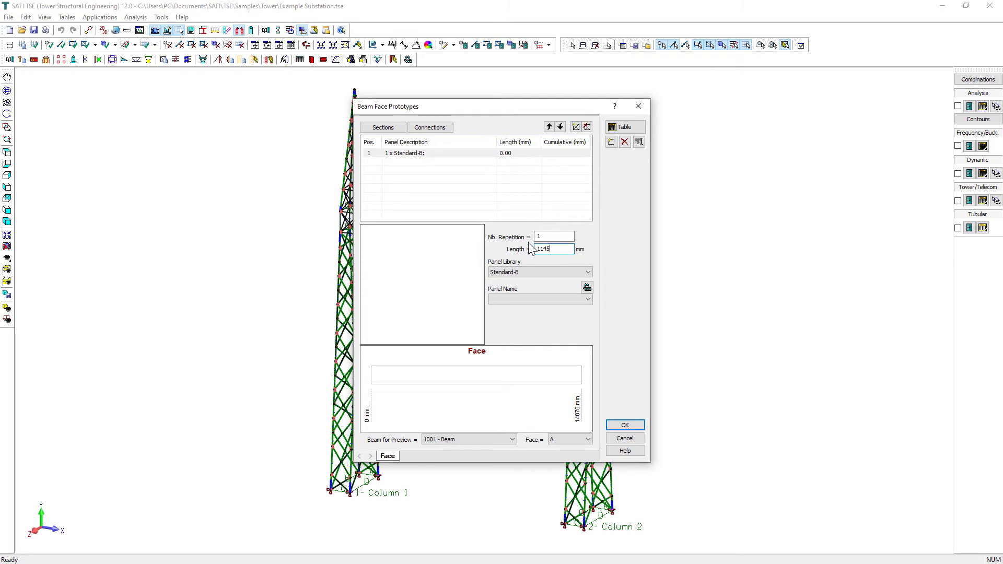
double_click(542, 237)
text(3)
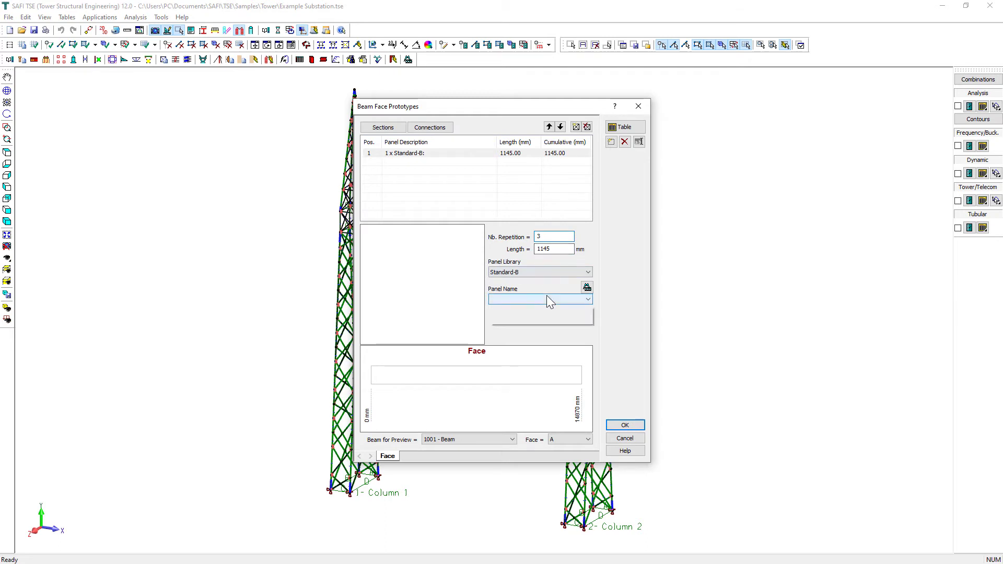
click(547, 298)
click(502, 492)
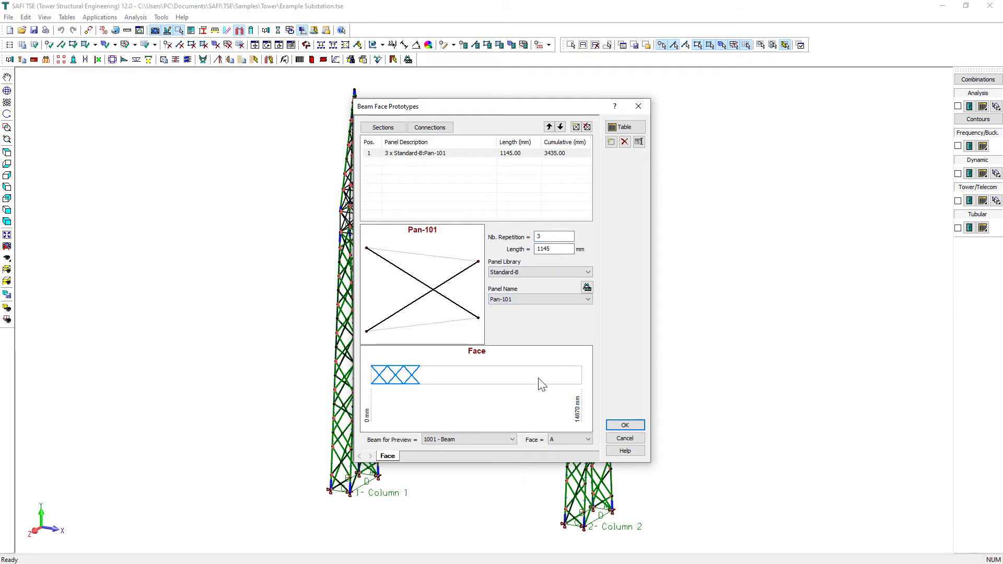
Assign section 6 - L51x51x4.8 to the Pan-101 panel members.
click(391, 128)
click(408, 181)
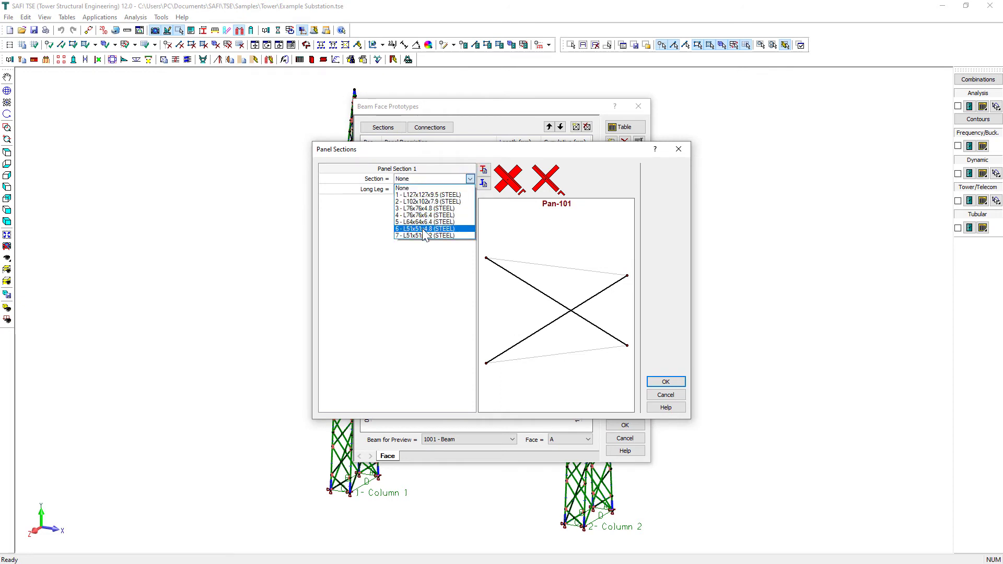
click(422, 228)
click(666, 382)
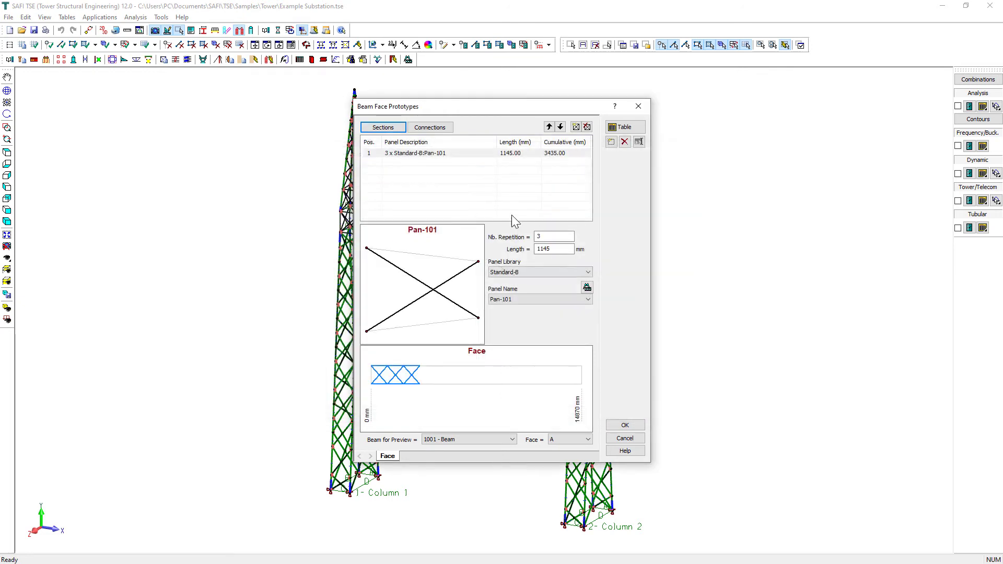
Set the Pan-101 connections to 1 bolt per flange with the connection schema 1 - Conn. Diag.
click(433, 128)
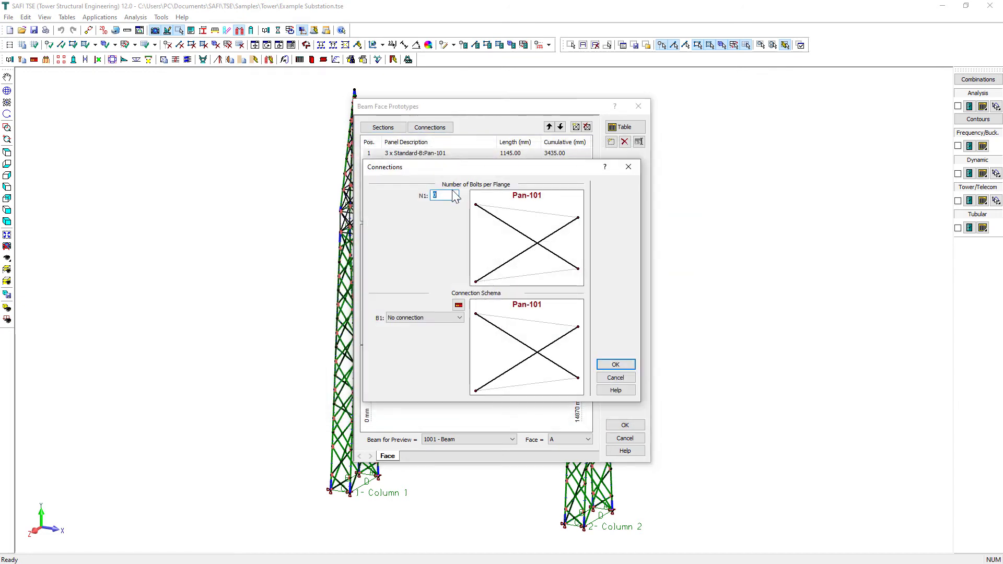
text(1)
click(450, 316)
click(444, 330)
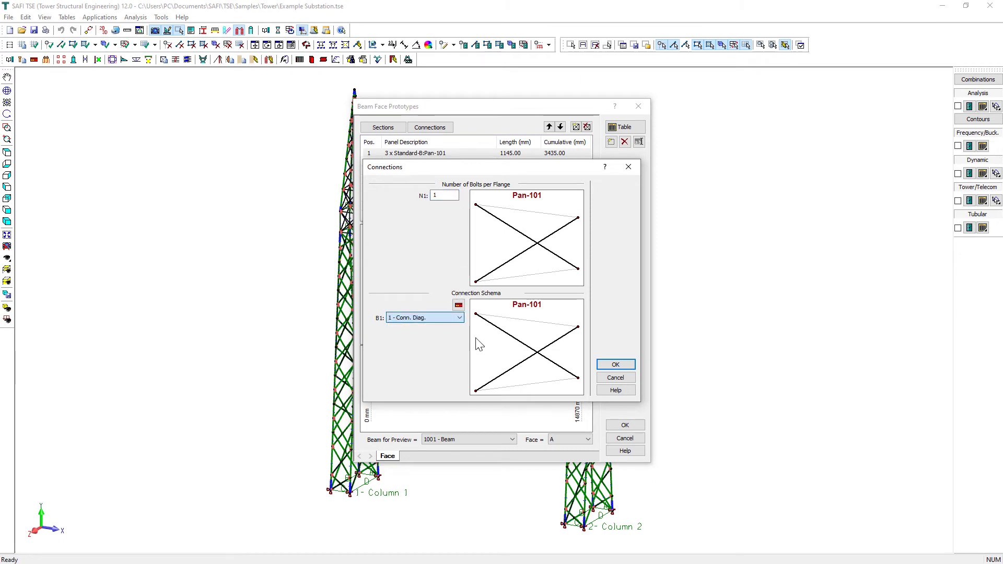
click(604, 364)
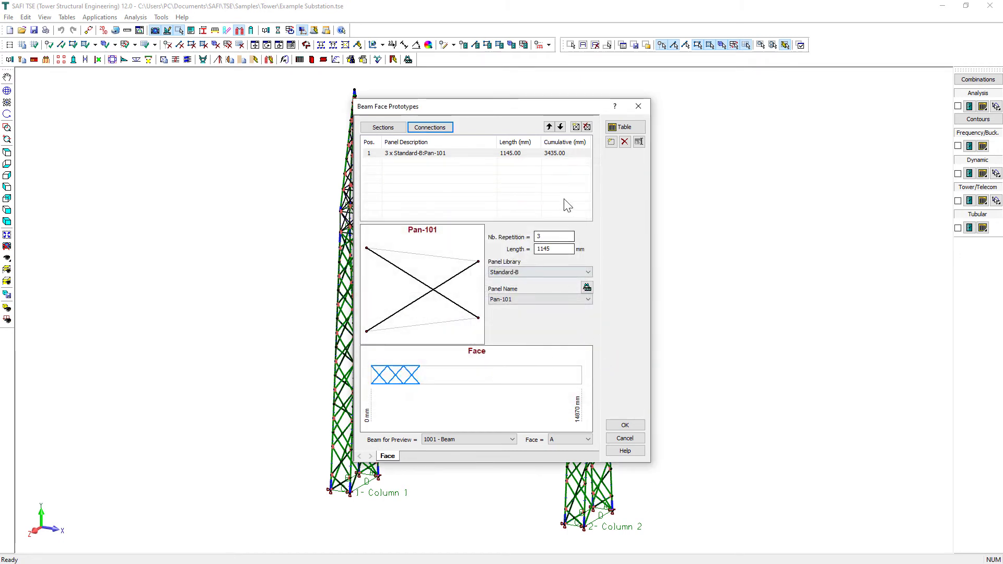
Add a second panel row with 3 repetitions of Pan-4, each 2667 mm long.
click(577, 129)
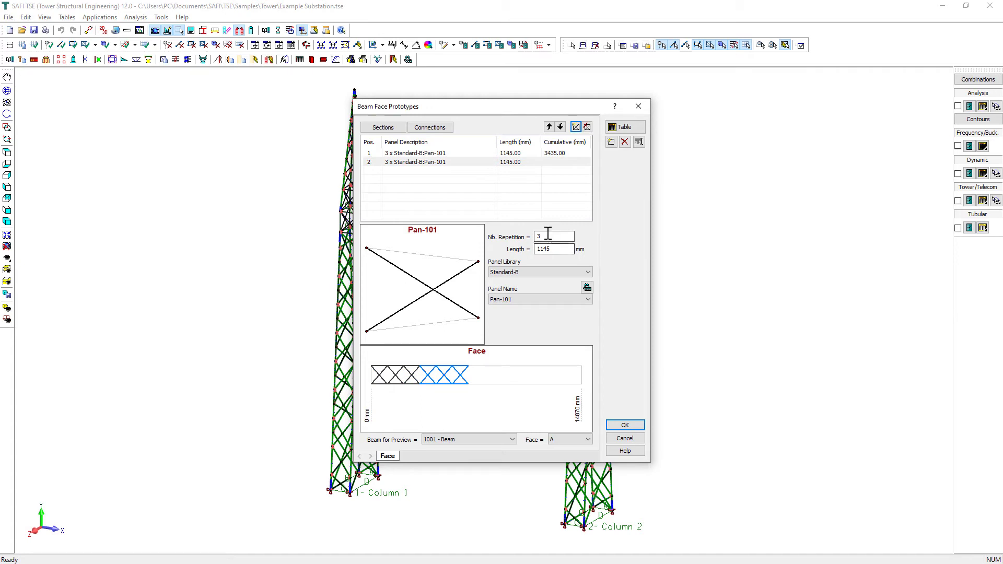
drag(547, 235, 530, 249)
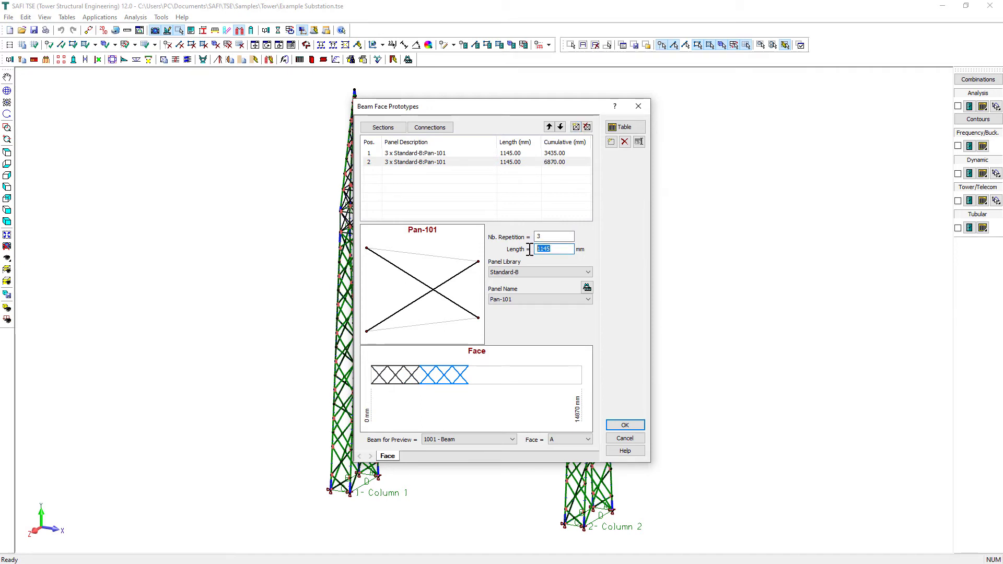
text(2667)
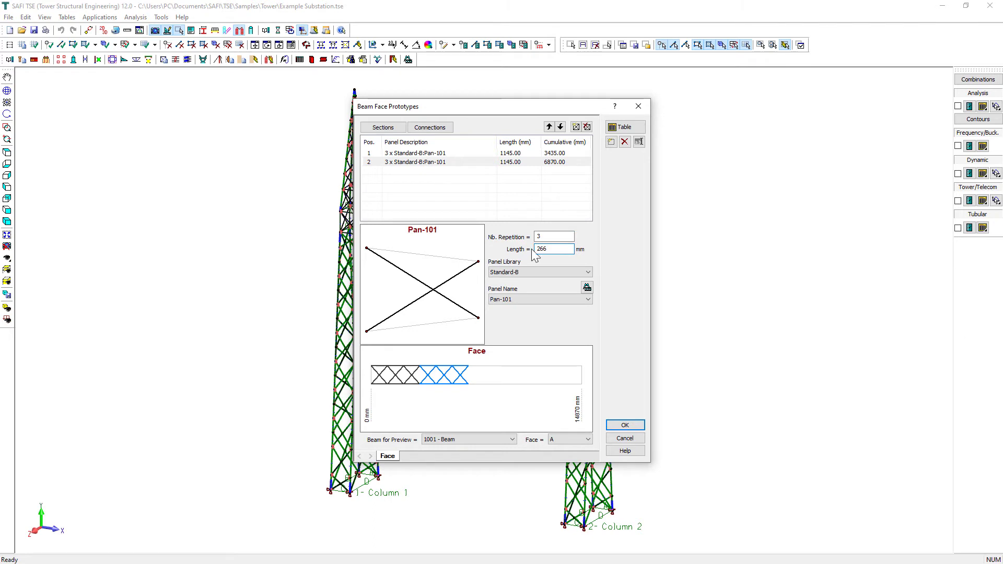
click(545, 300)
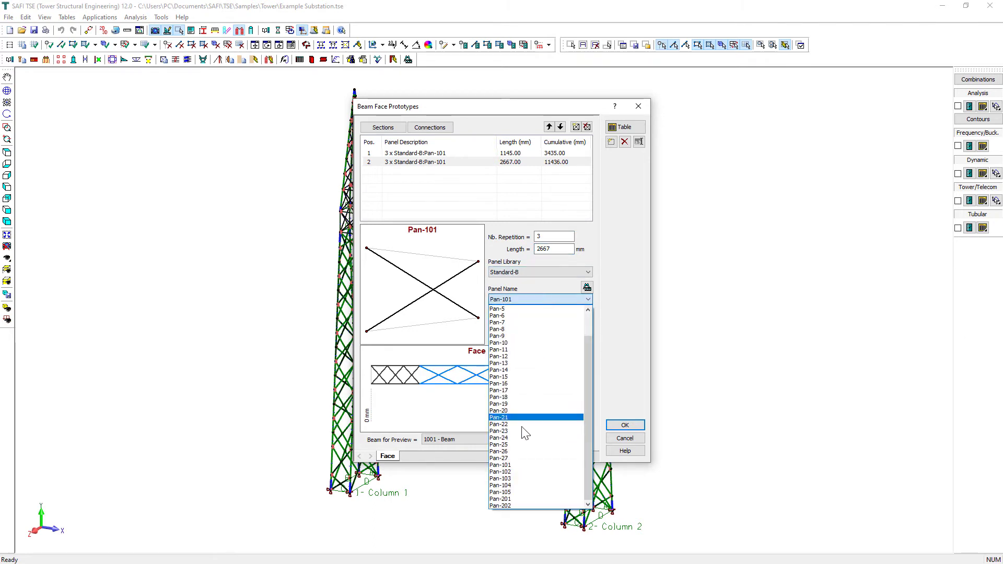
scroll(524, 317, up, 1)
click(524, 317)
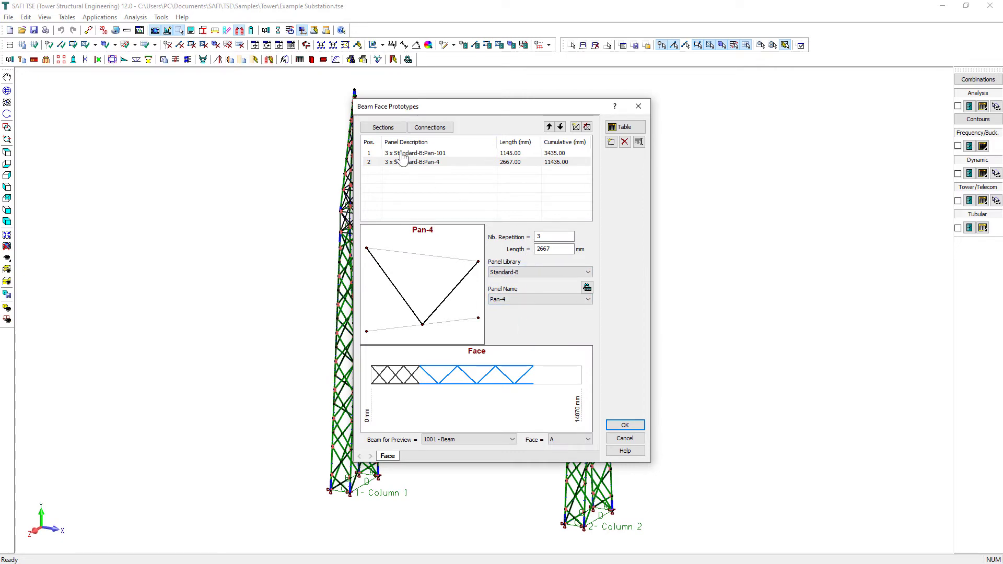
Assign section 5 - L64x64x6.4 to the Pan-4 panel members.
click(383, 128)
click(470, 179)
click(432, 222)
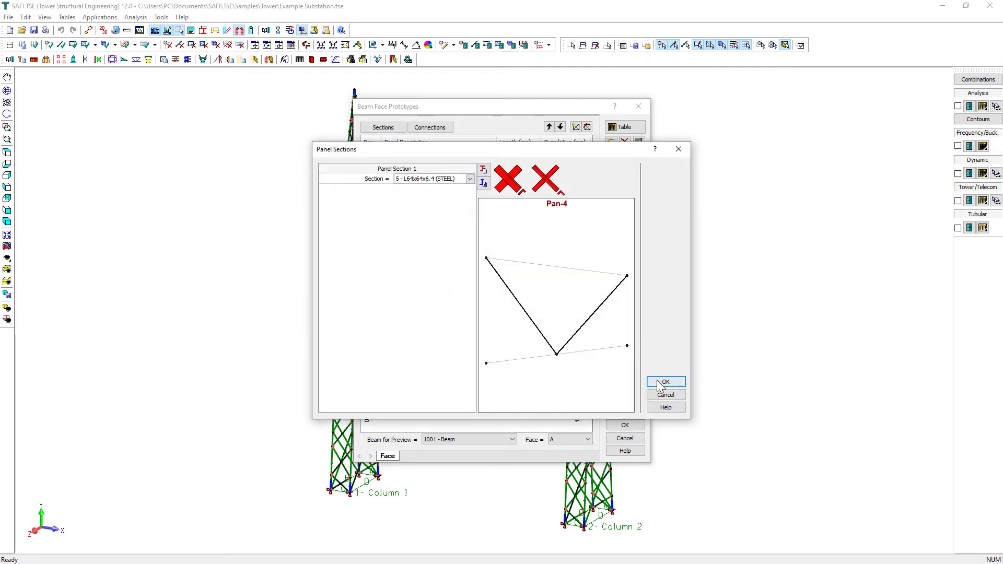
click(666, 381)
Add a third panel row based on the first Pan-101 row, with 3 repetitions of 1145 mm, and accept the face prototype.
click(511, 155)
click(573, 171)
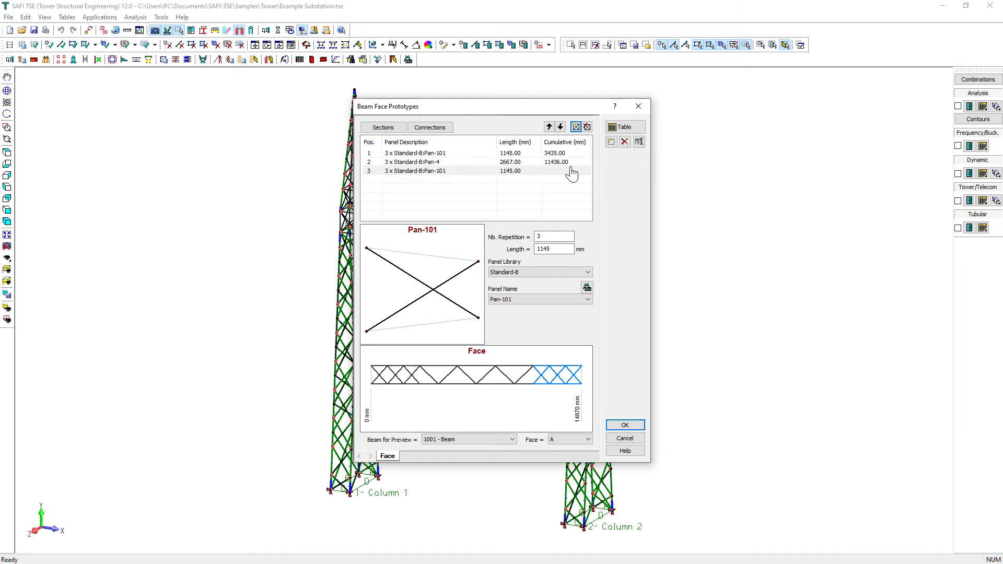
click(622, 426)
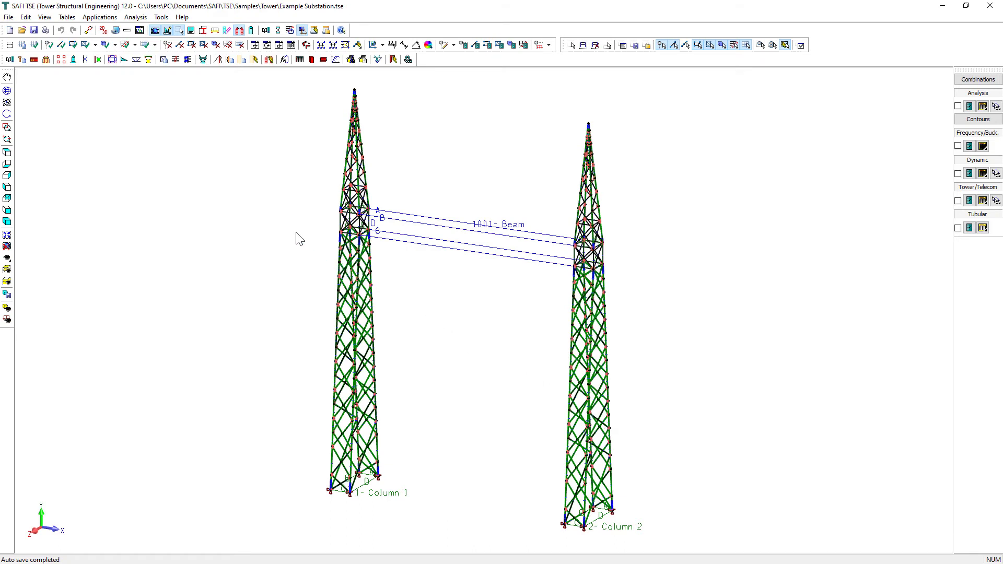
Assign prototype 1 - Face to beam faces A, B, C and D, and generate the tower model.
click(149, 60)
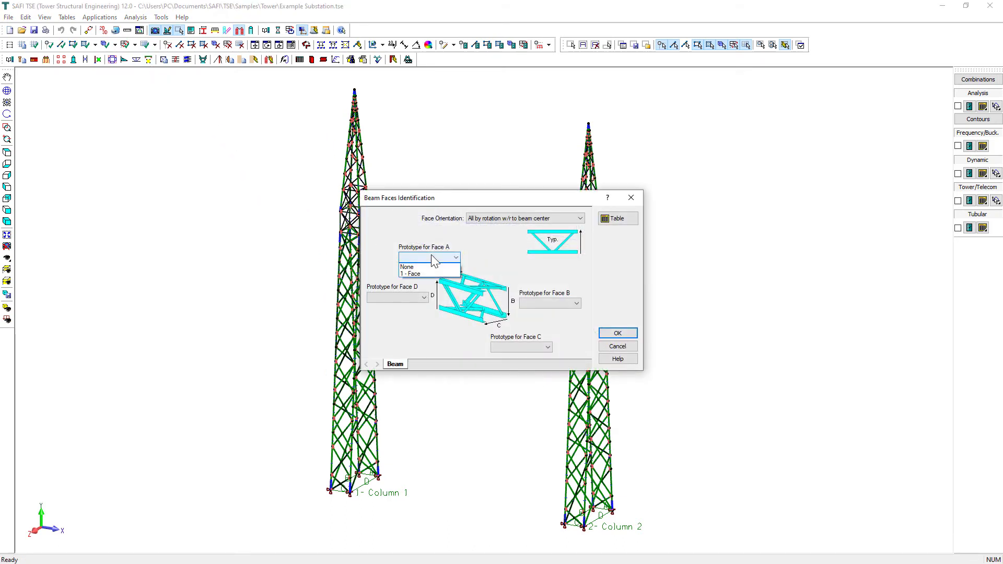
click(434, 273)
click(422, 299)
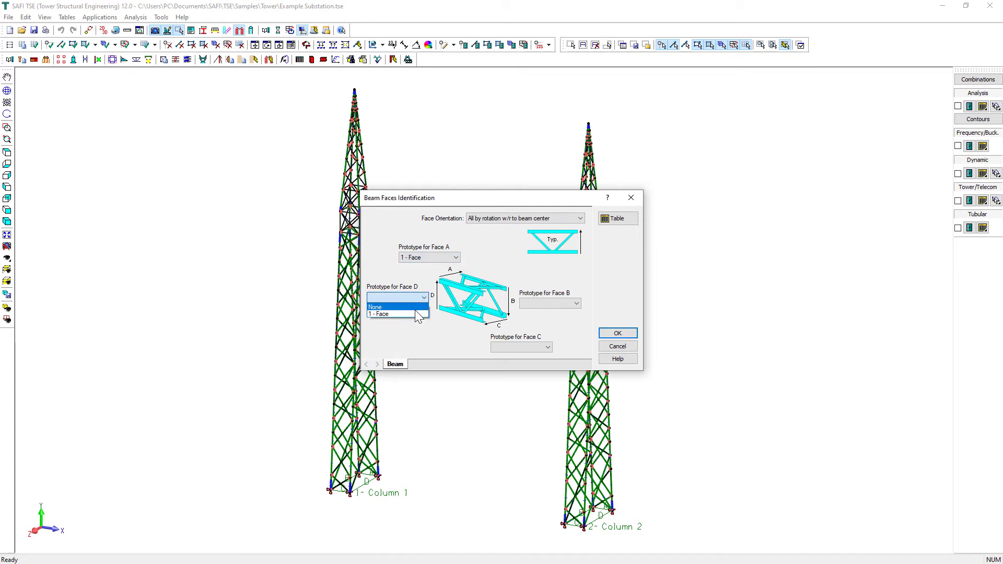
click(415, 312)
click(543, 304)
click(544, 320)
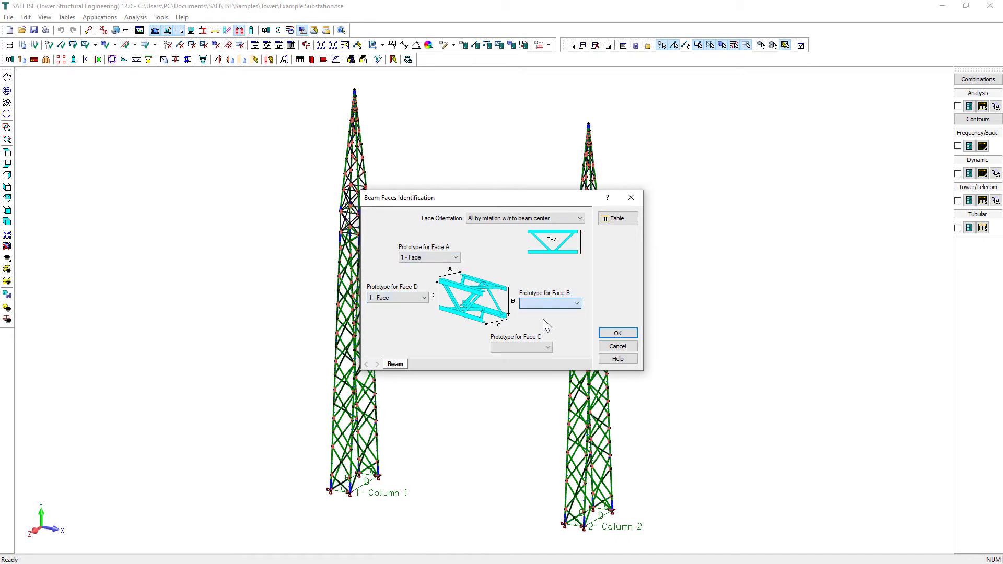
click(542, 347)
click(536, 363)
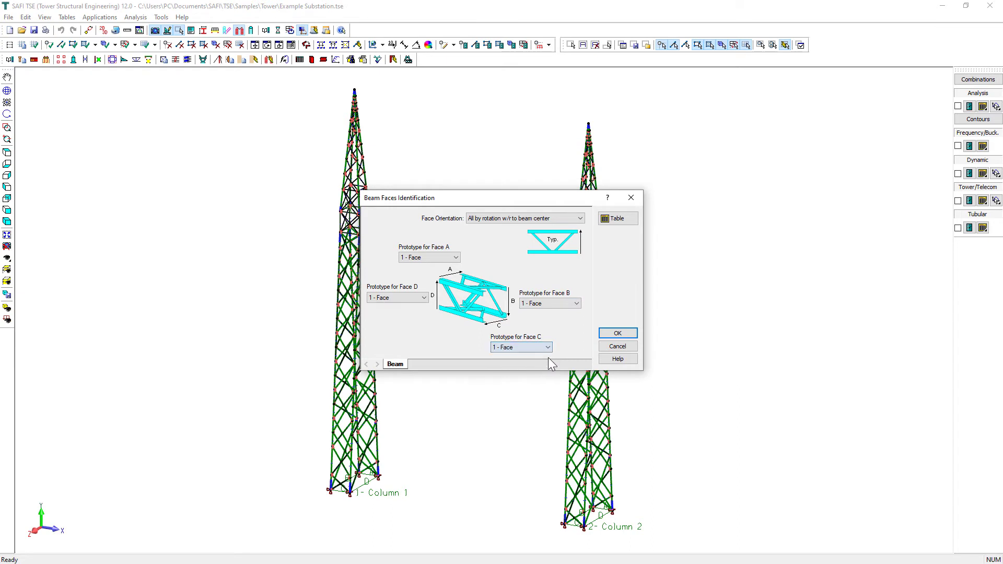
click(615, 335)
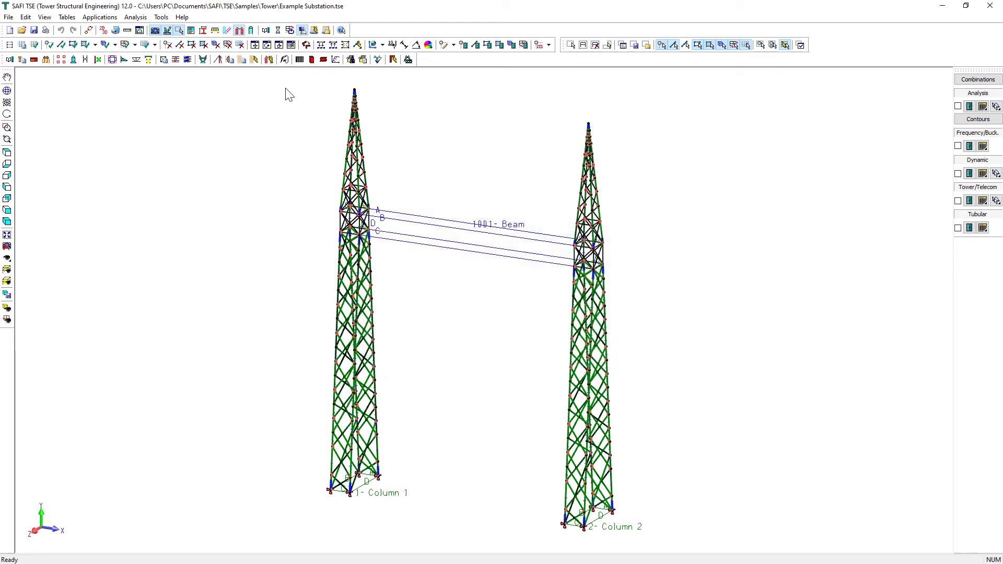
click(269, 61)
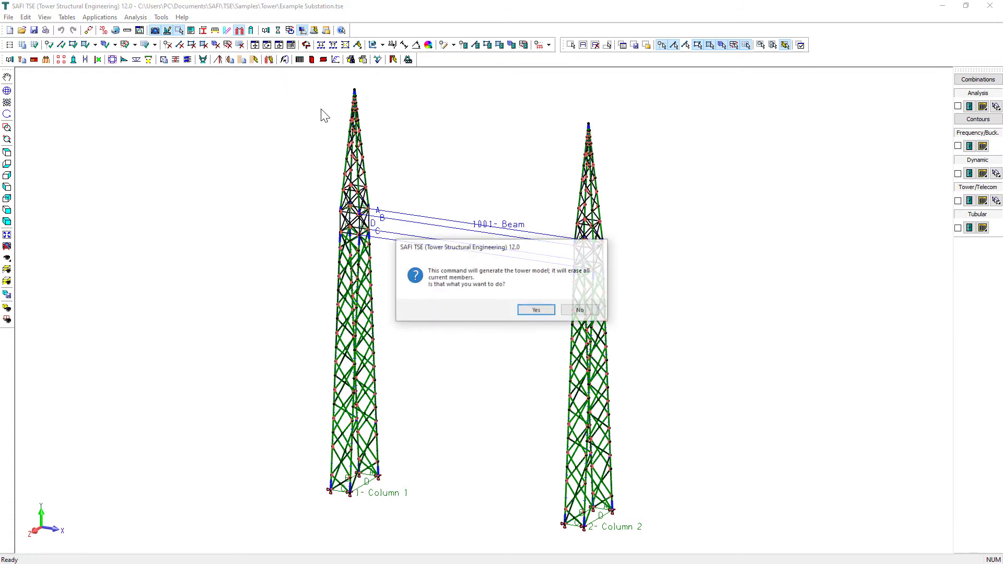
click(535, 311)
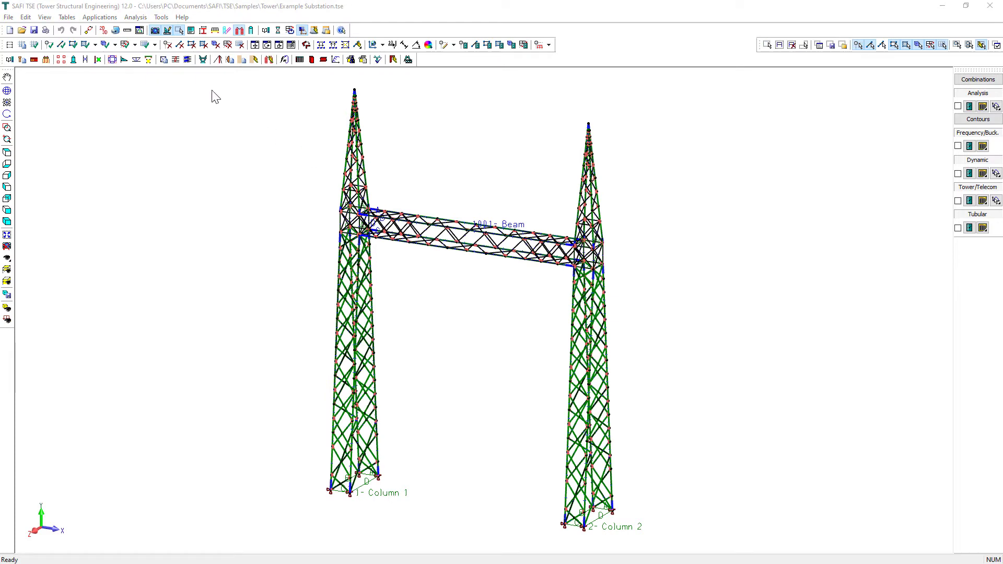
Create a new frame prototype and name it Rigid conn.
click(164, 60)
click(630, 229)
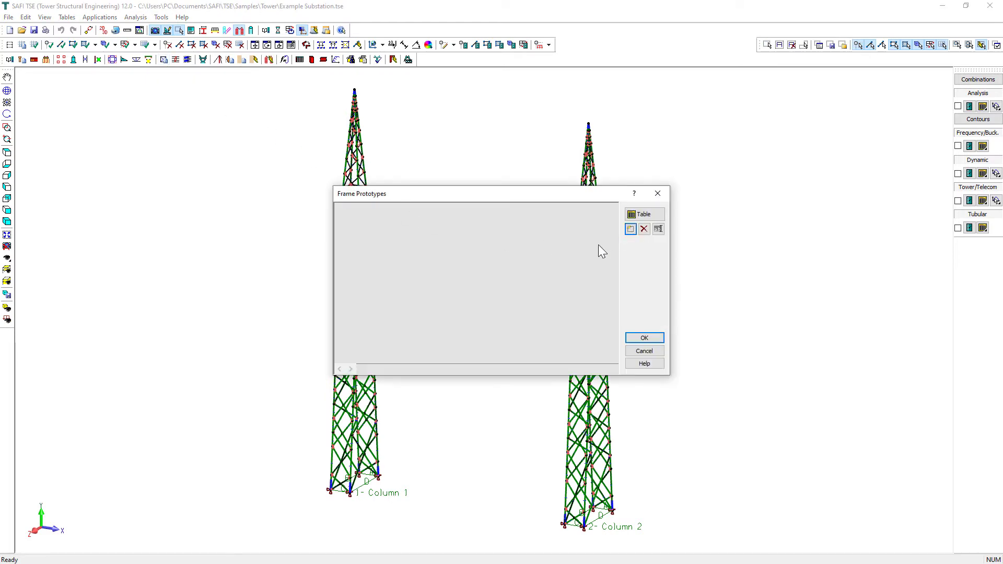
double_click(372, 369)
text(Rig)
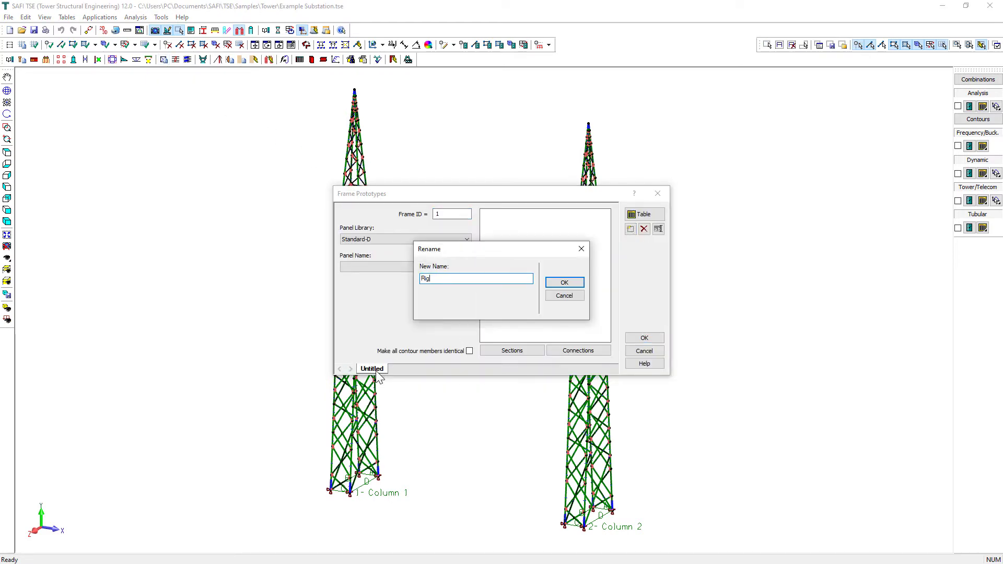
text(id conn.)
key(Return)
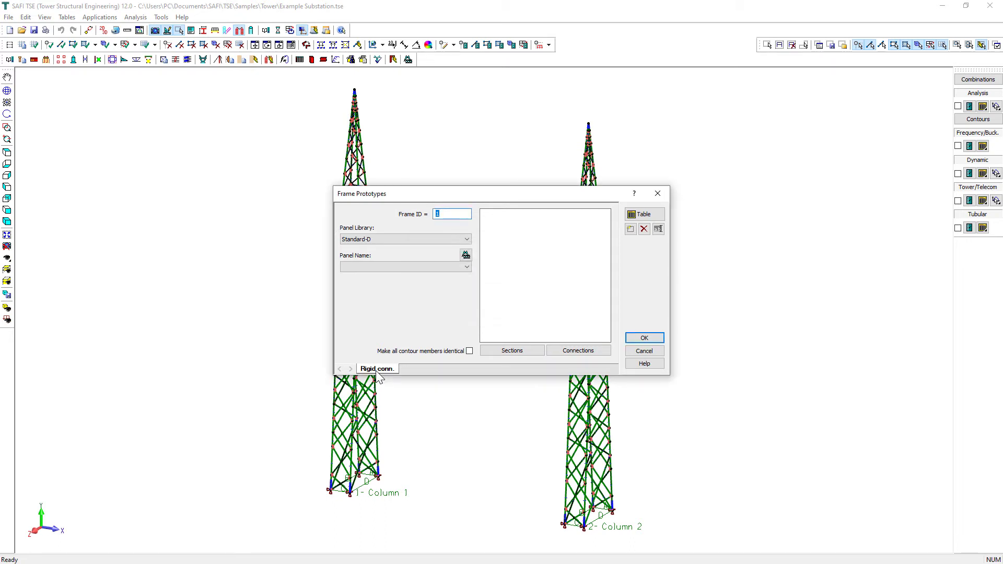
Choose the Standard-D panel Pan-1 for the Rigid conn. frame and make all its contour members identical.
click(402, 267)
click(403, 278)
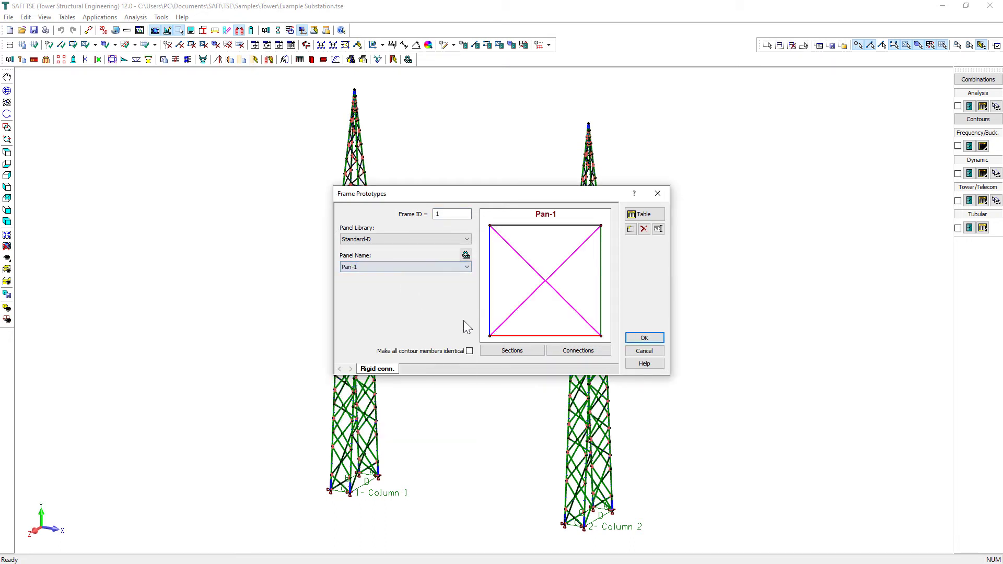
click(469, 352)
Assign section 6 - L51x51x4.8 to both the contour members and the diagonals of the Pan-1 frame.
click(497, 353)
click(433, 179)
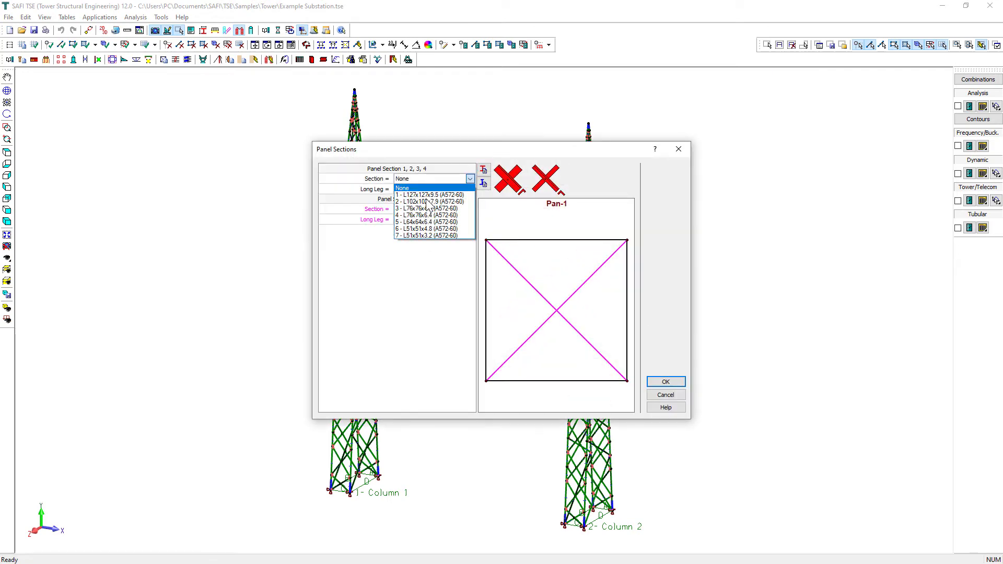
click(430, 229)
click(432, 199)
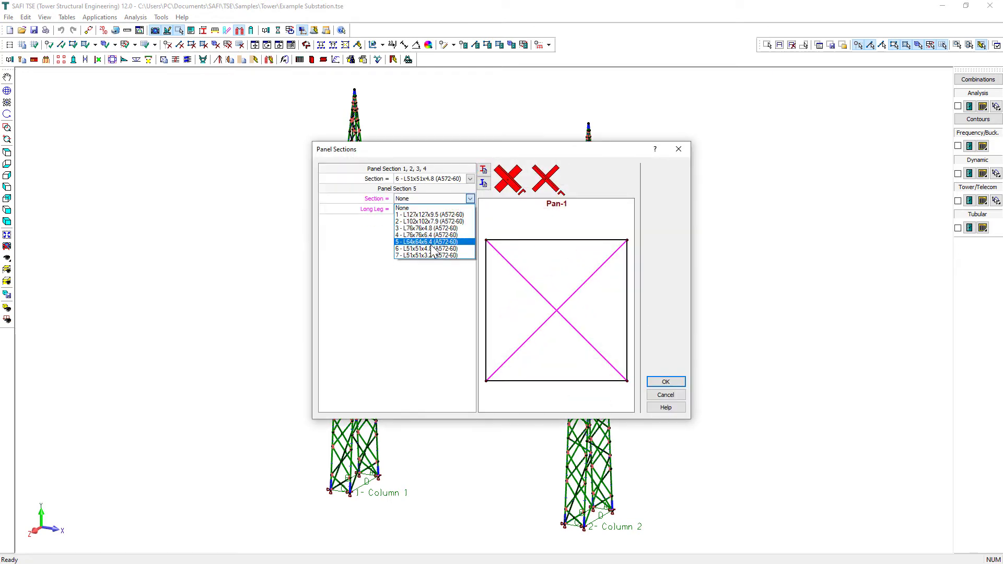
click(433, 249)
click(666, 382)
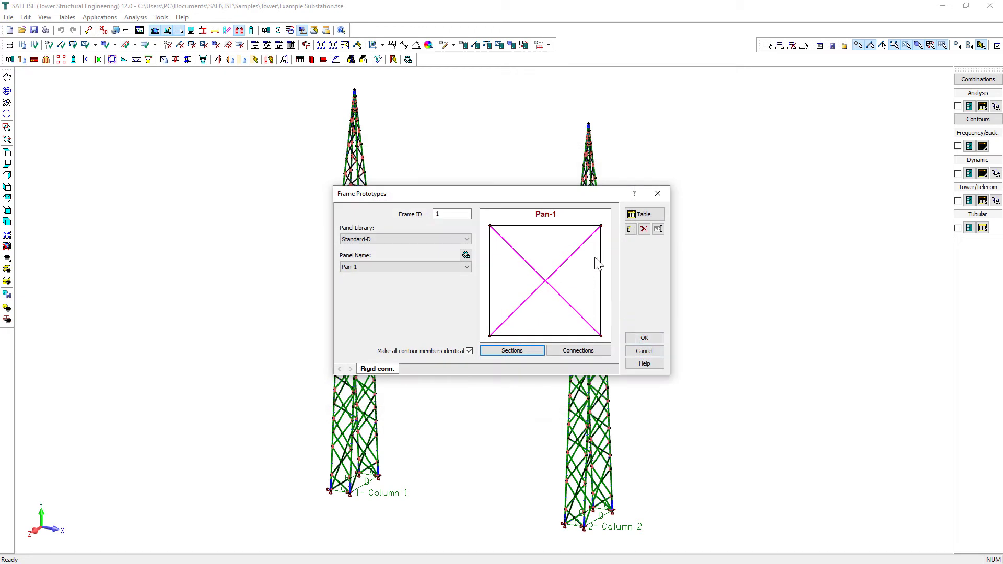
Duplicate the Rigid conn. frame prototype and name the copy Diaph.
click(631, 229)
key(Return)
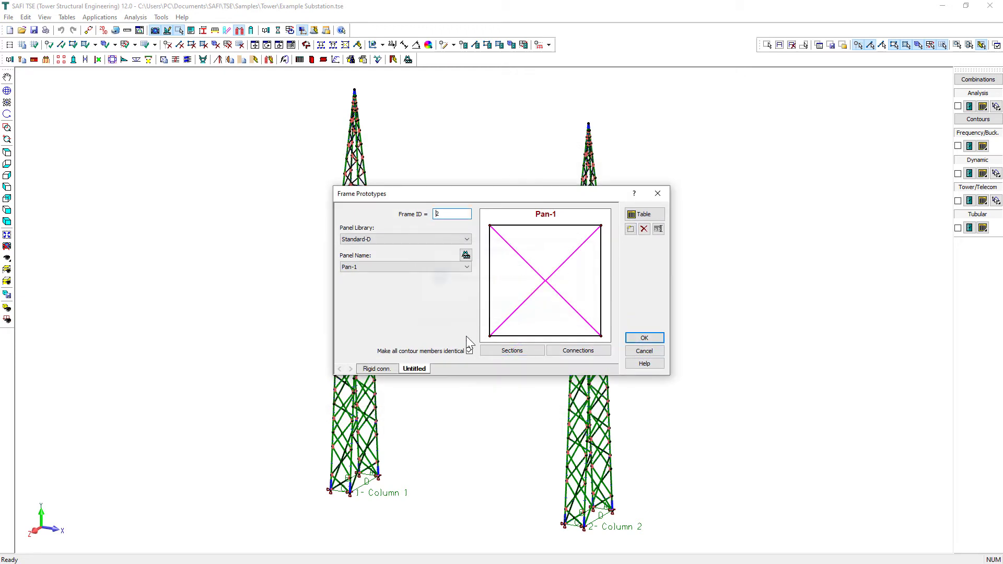
double_click(420, 366)
text(Diap)
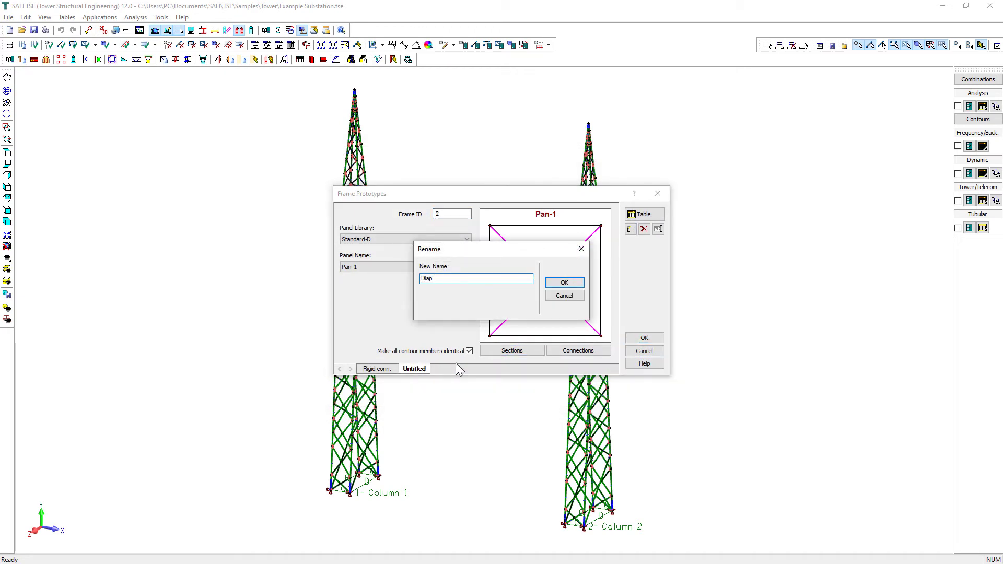
text(h.)
key(Return)
Choose panel Pan-9 for the Diaph. frame and assign section 6 - L51x51x4.8 to Panel Section 6.
click(427, 269)
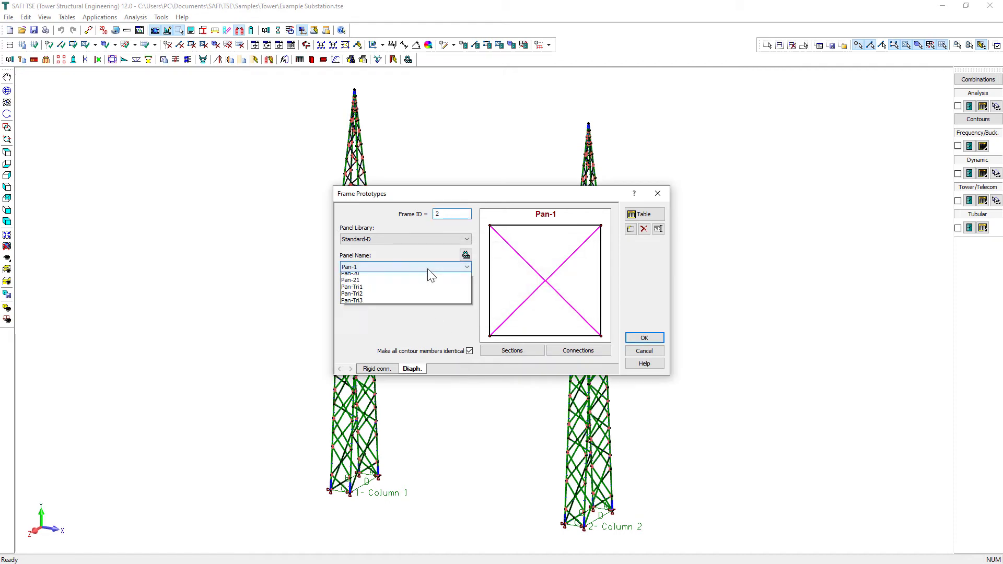
click(429, 331)
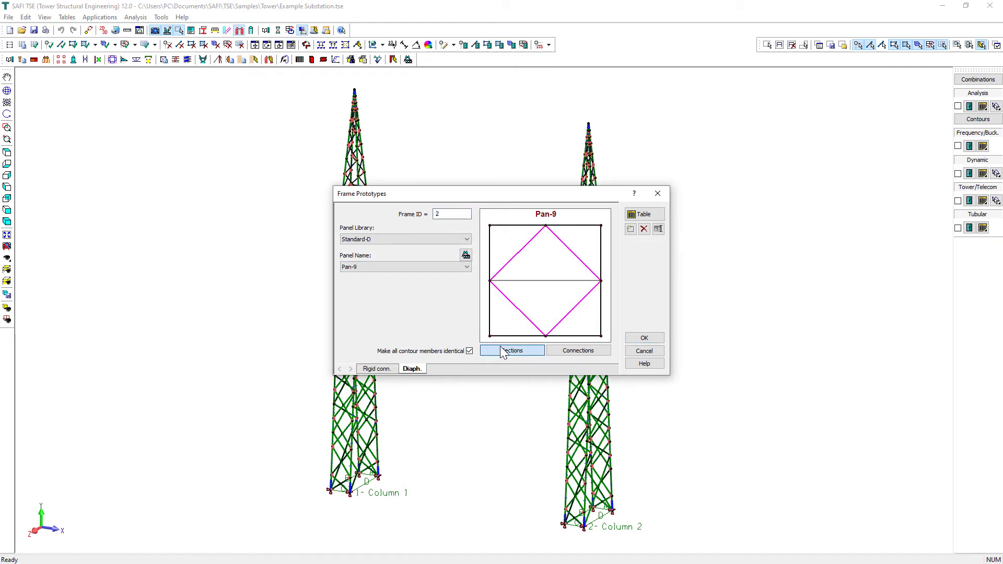
click(503, 349)
click(427, 220)
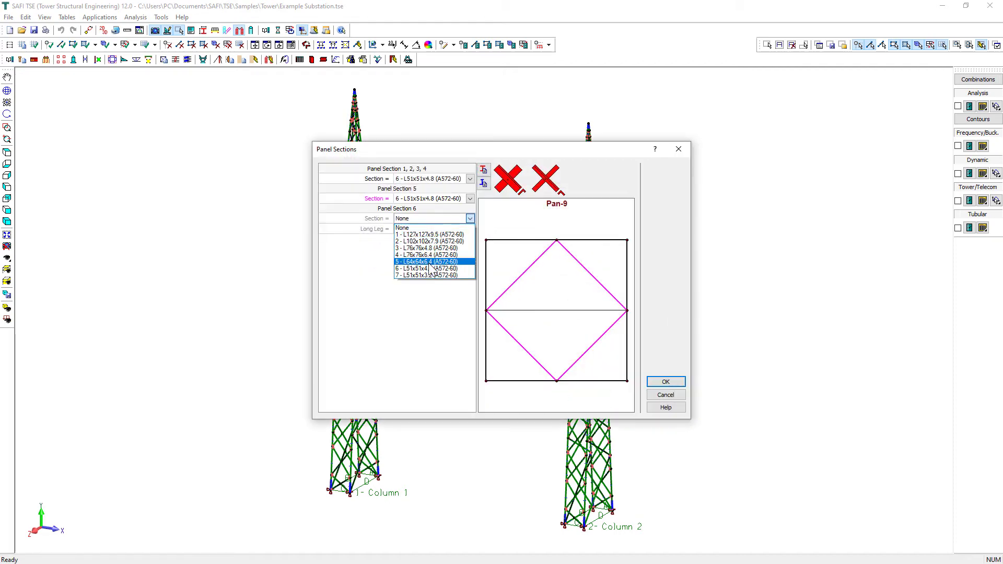
click(430, 268)
click(666, 381)
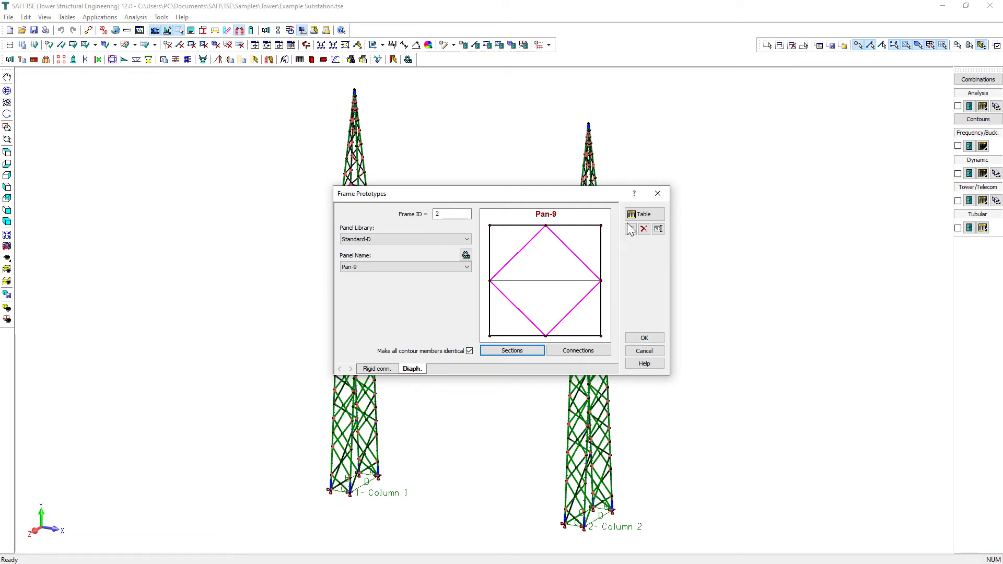
Set the Diaph. frame's N1 and N2 to 1 bolt per flange and both connection schemas to 1 - Conn. Diag.
click(583, 349)
click(443, 208)
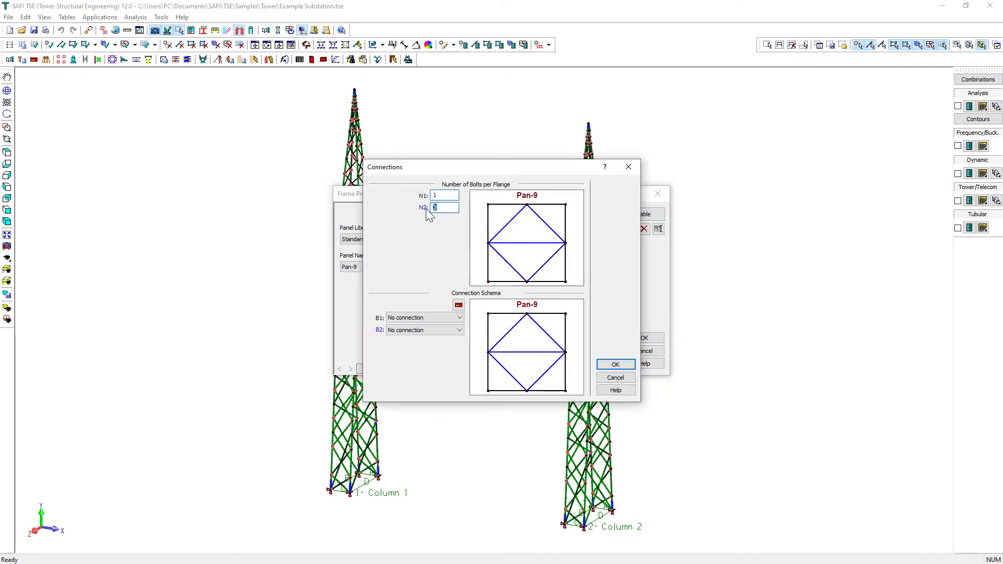
click(446, 319)
click(442, 333)
click(442, 331)
click(440, 347)
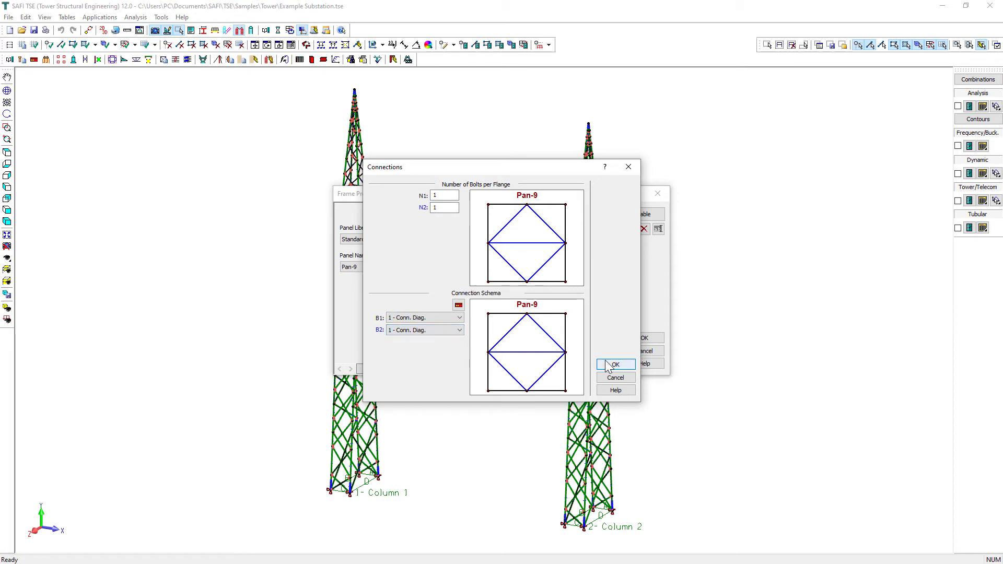
click(615, 364)
Give the Rigid conn. frame 1 bolt per flange for N1 and N2, with 1 - Conn. Diag. for B1 and B2, and accept the prototypes.
click(395, 369)
click(578, 351)
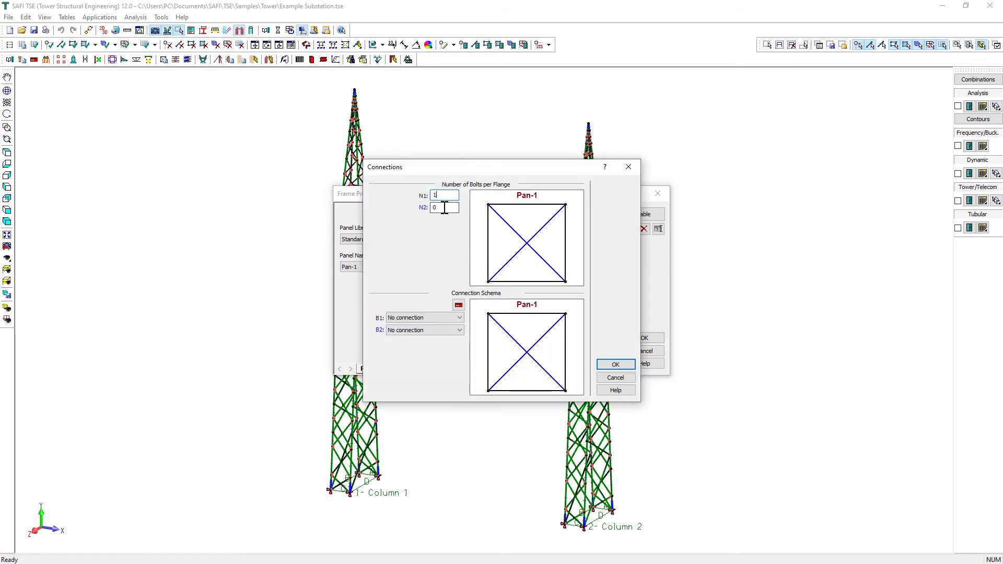
click(426, 318)
click(416, 331)
click(417, 330)
click(417, 341)
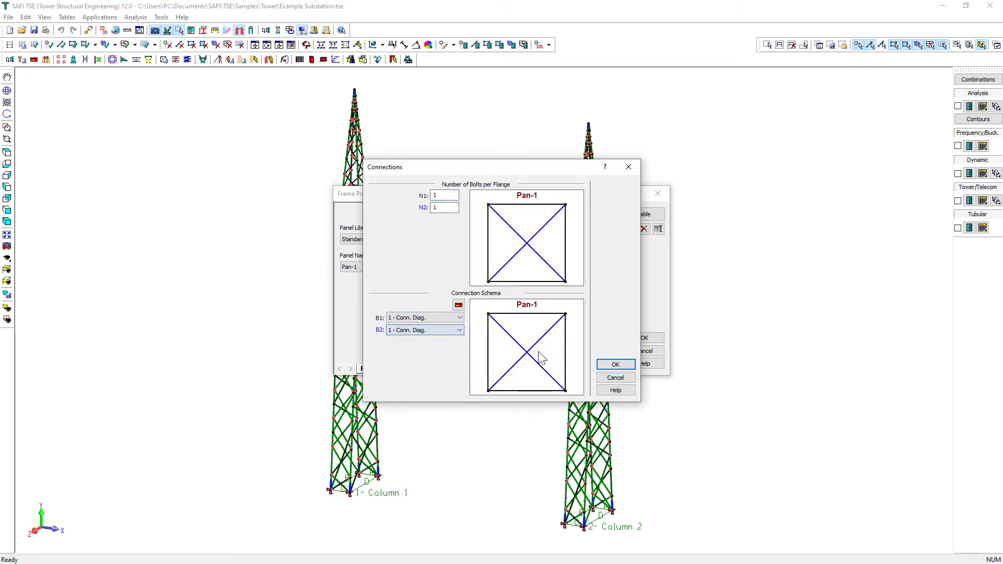
click(616, 364)
click(644, 339)
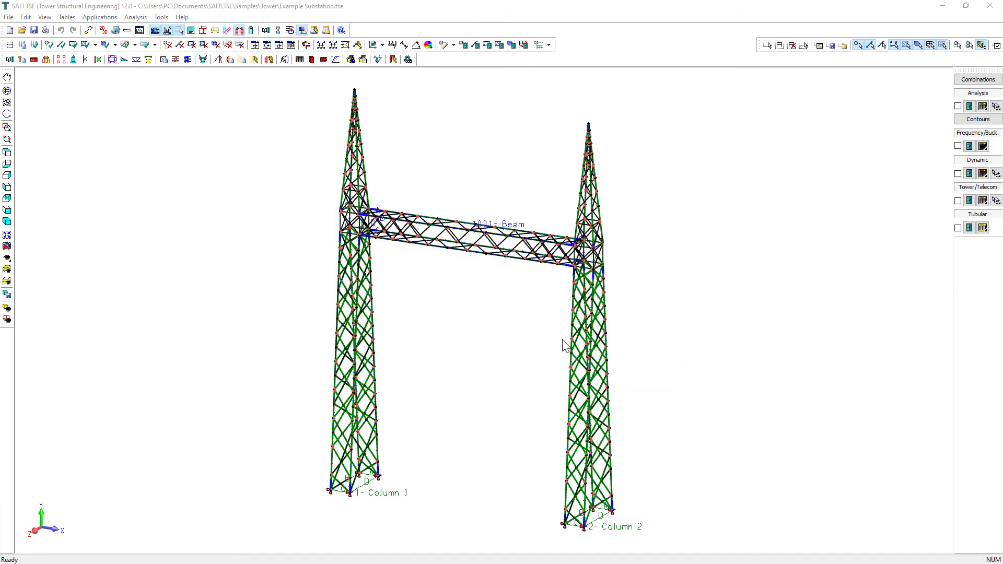
Create a beam-column connection between 1 - Column 1 and 1001 - Beam.
click(187, 59)
click(617, 211)
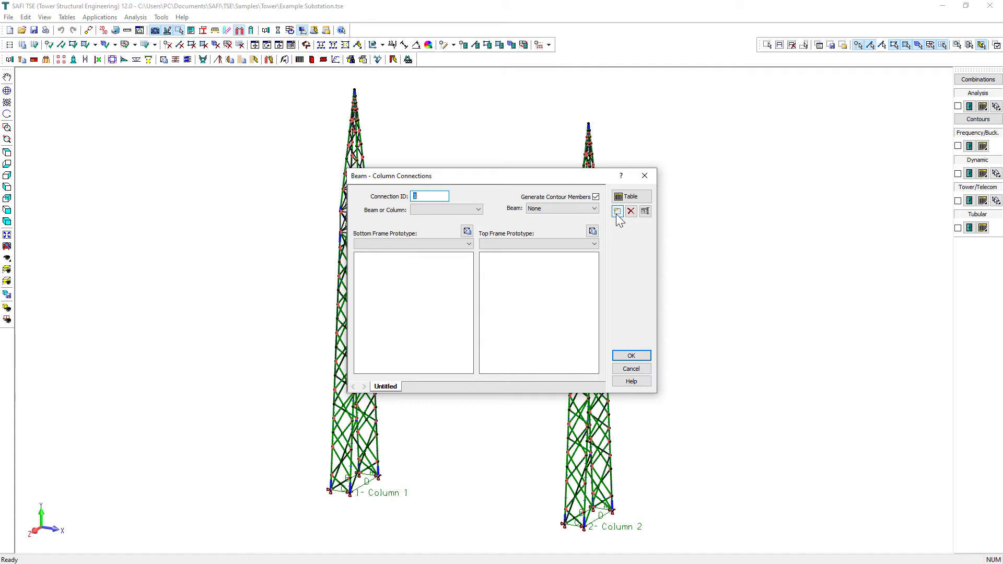
click(460, 210)
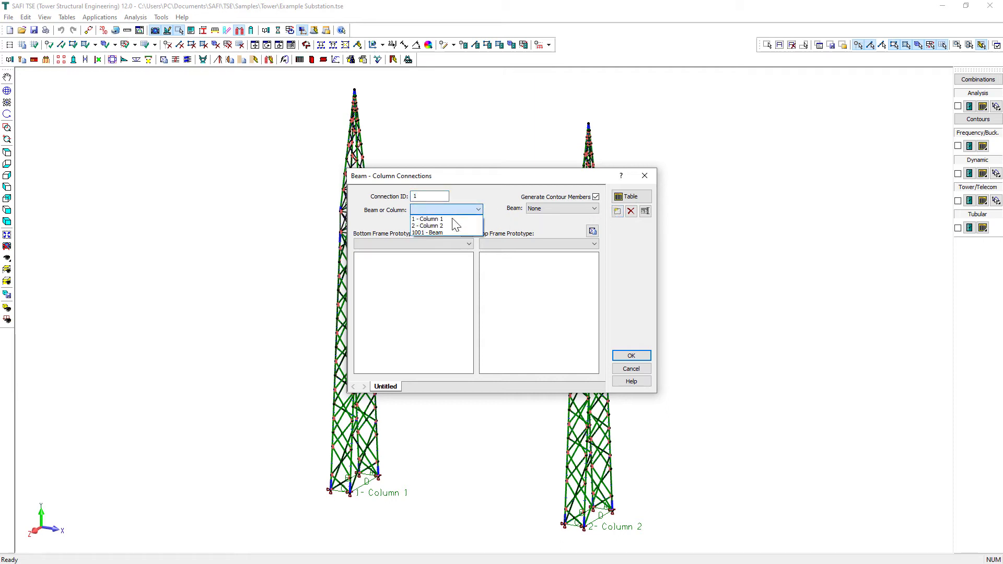
click(454, 219)
click(568, 209)
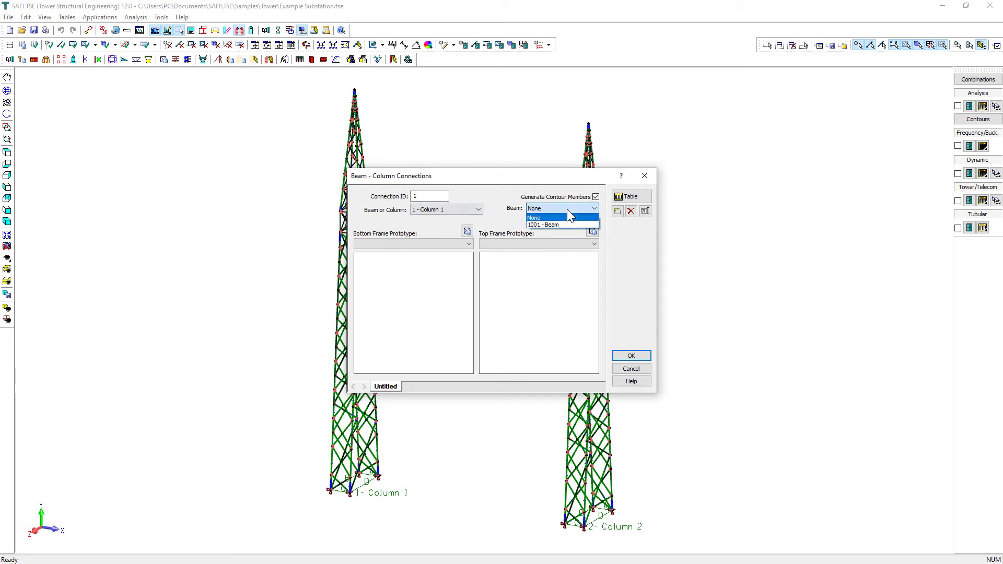
click(562, 224)
Set the connection's bottom and top frame prototypes to 1 - Rigid conn. and name it connec. 1.
click(469, 244)
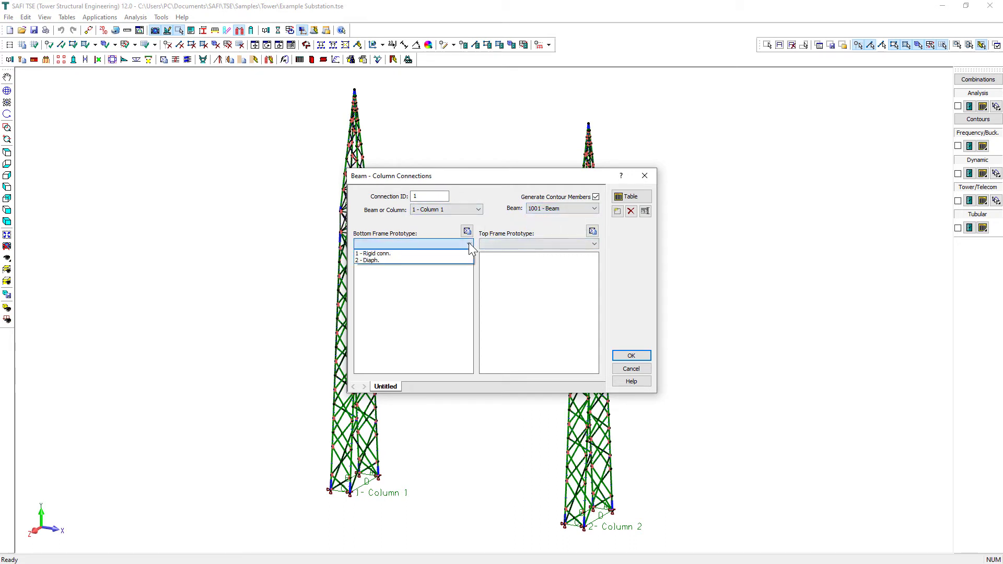
click(408, 253)
click(523, 245)
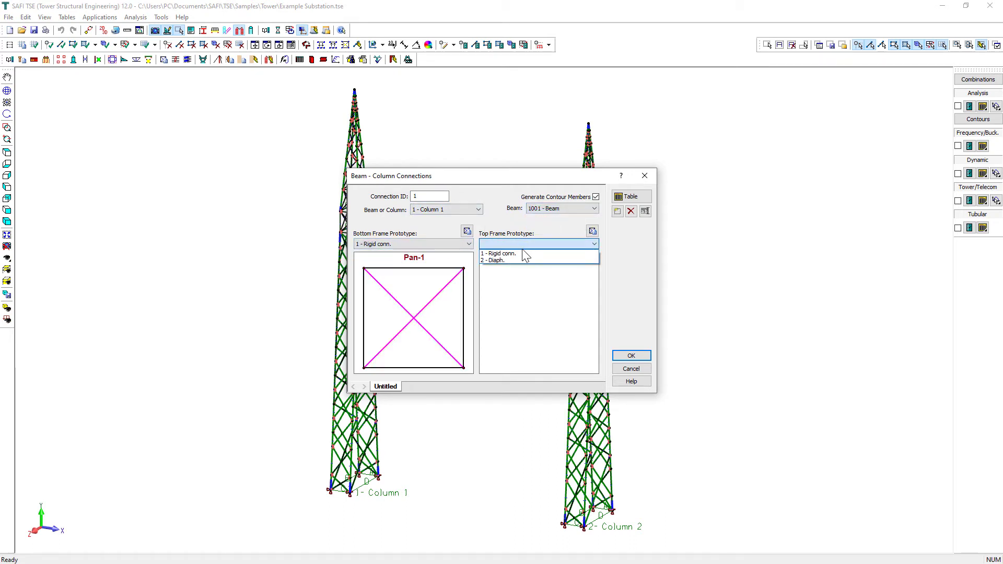
click(521, 253)
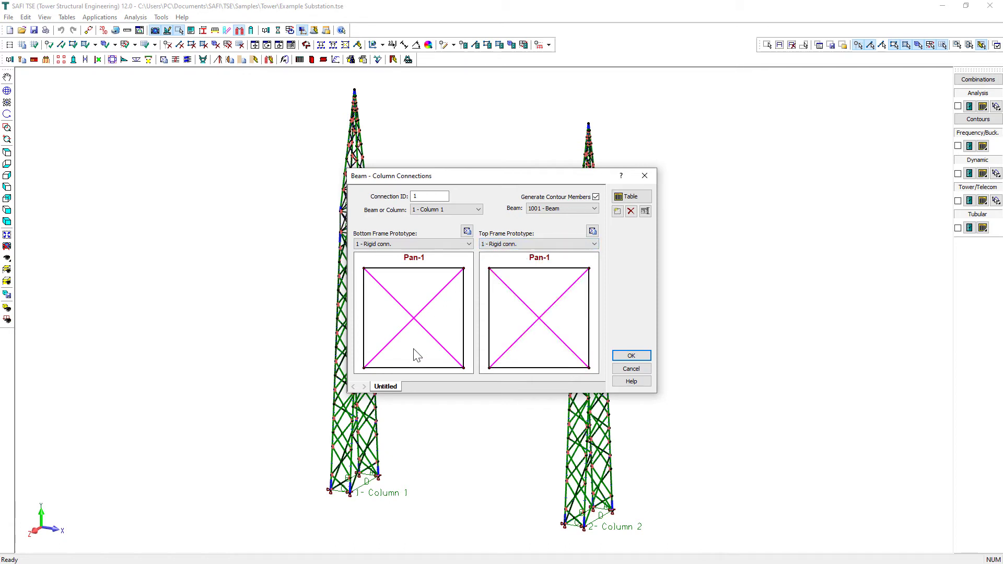
double_click(394, 389)
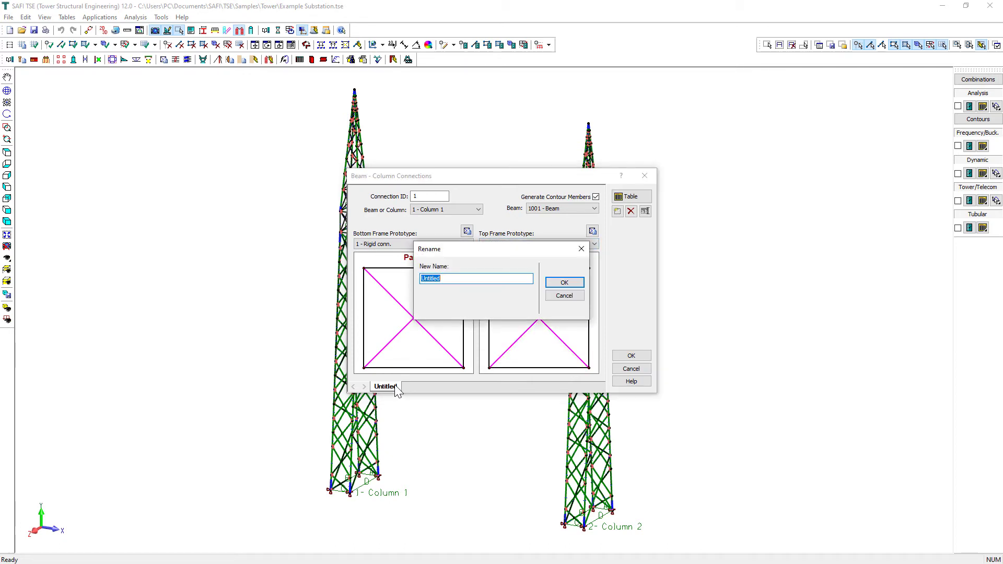
text(connec. 1)
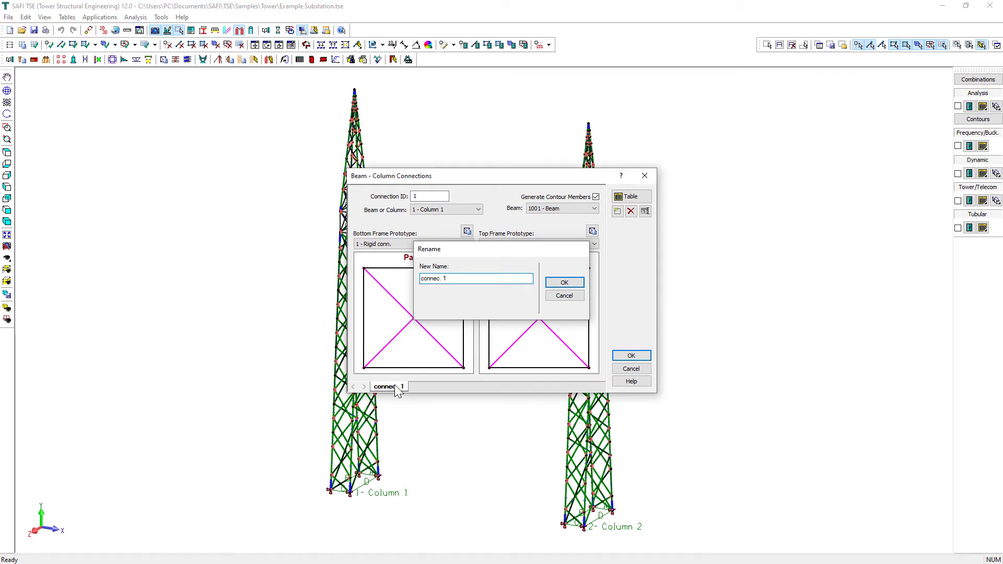
key(Return)
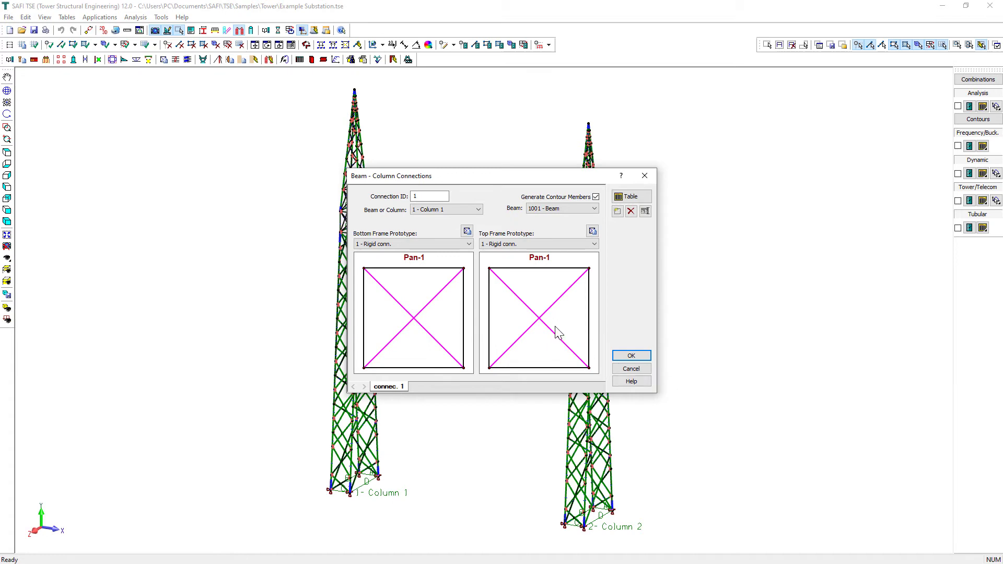
Duplicate connec. 1 and name the copy Connec. 2.
click(617, 211)
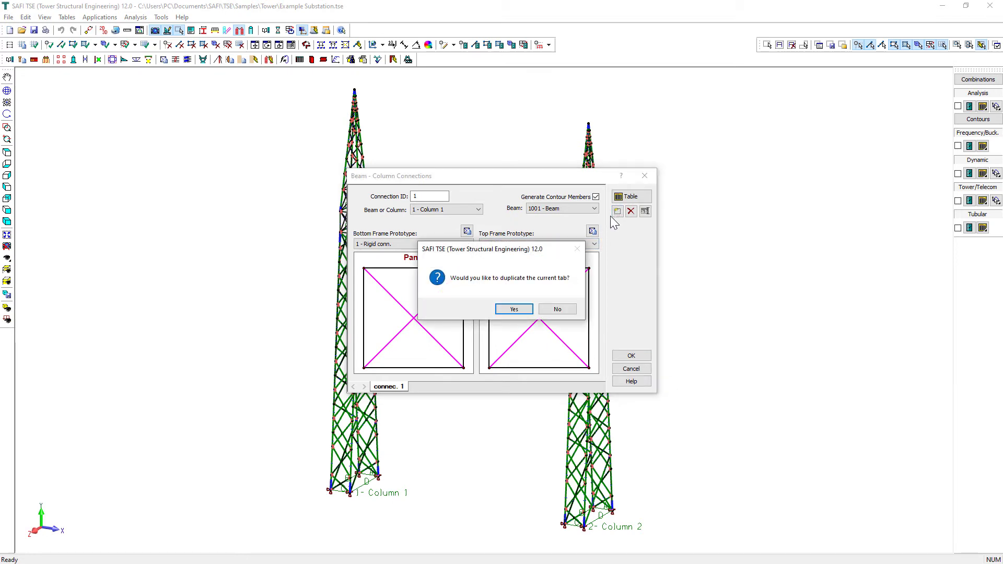
click(527, 309)
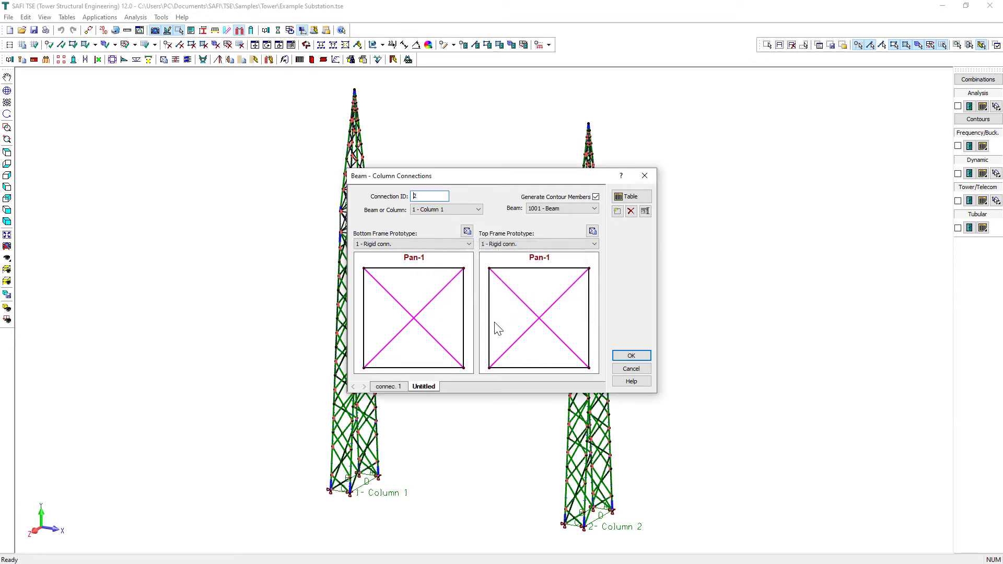
double_click(424, 388)
text(Connec. 2)
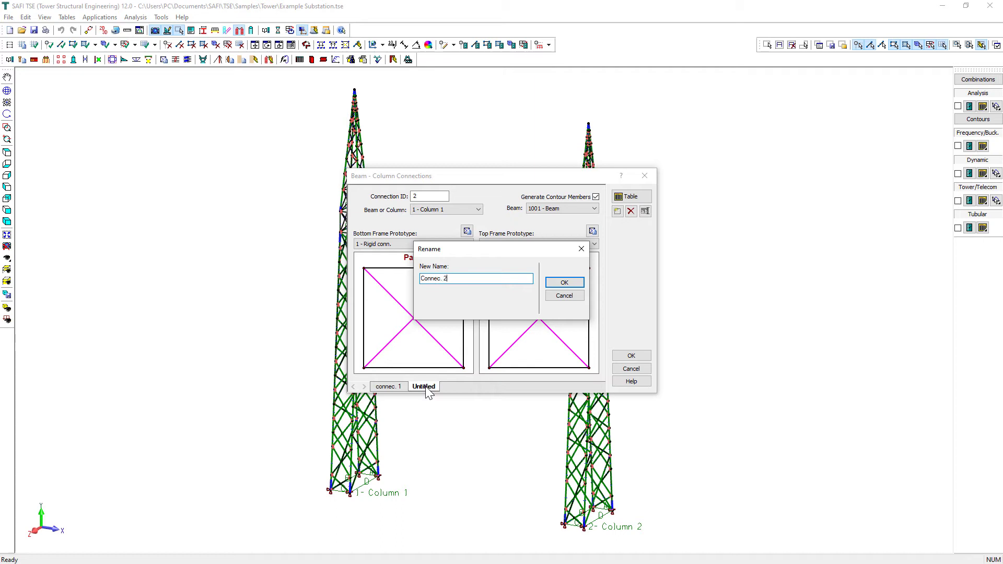
key(Return)
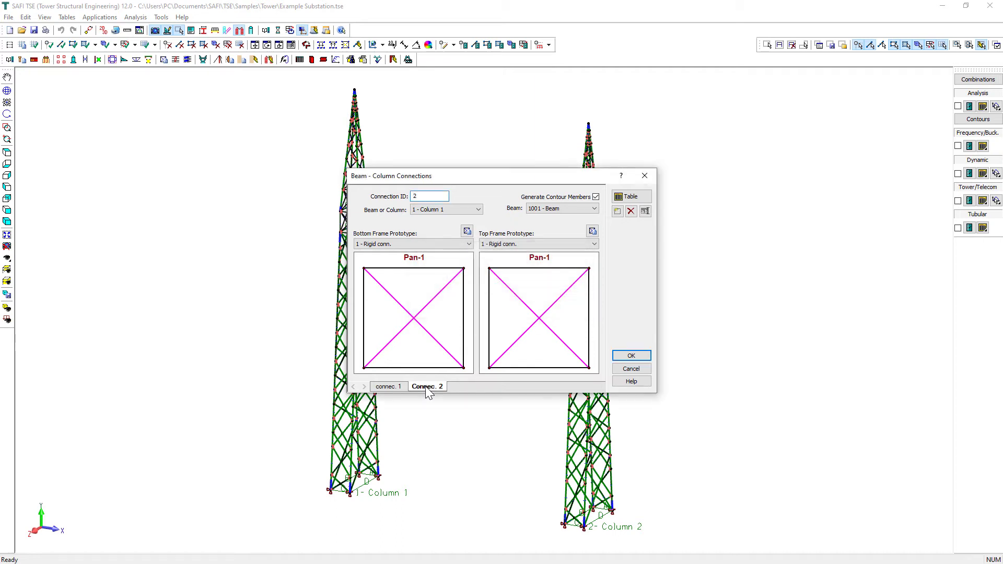
Link Connec. 2 to 2 - Column 2 with 1001 - Beam, accept the connections, and regenerate the tower model.
click(460, 210)
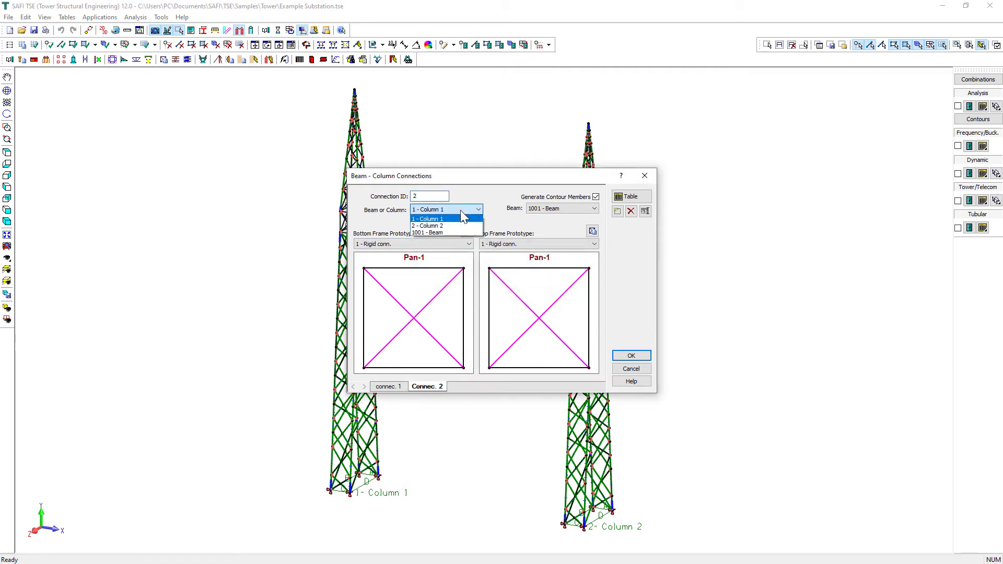
click(456, 224)
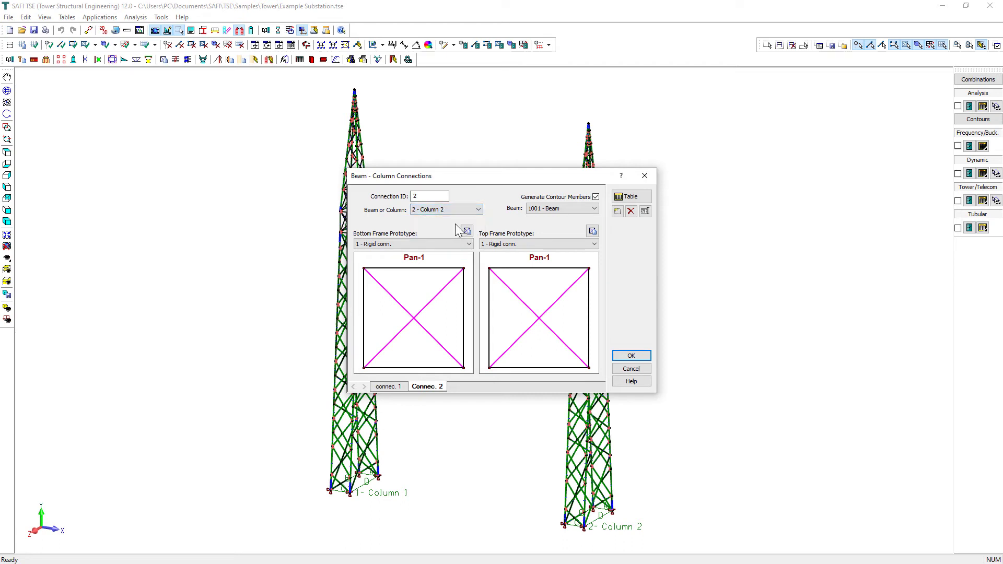
click(562, 209)
click(561, 209)
click(423, 387)
click(624, 358)
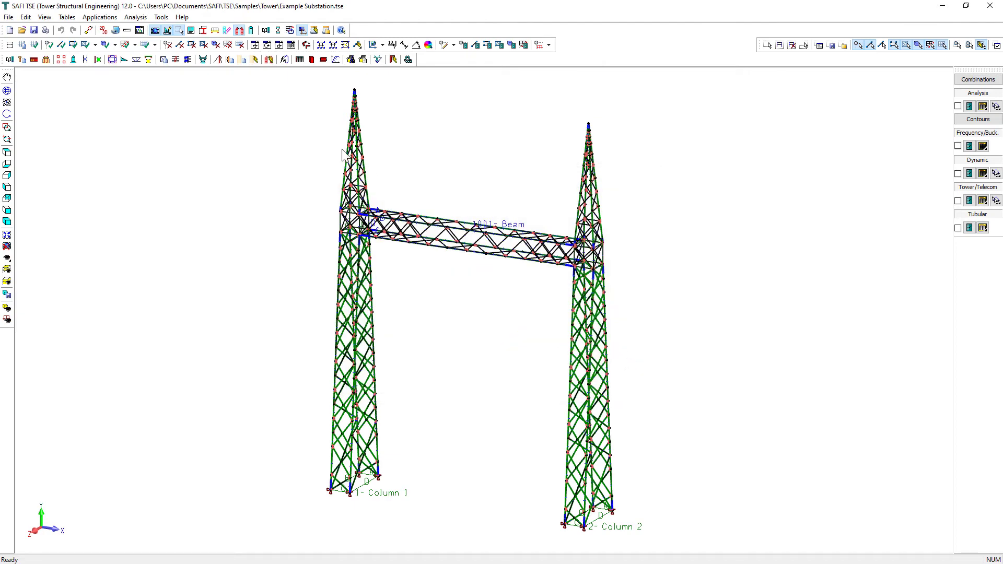
click(269, 59)
click(534, 310)
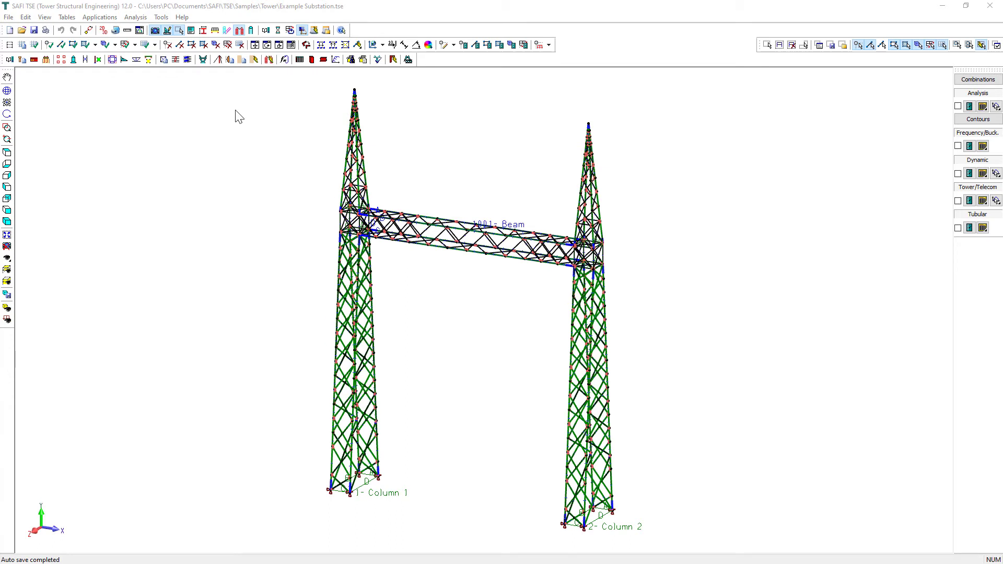
Create a diaphragm assembly on 1001 - Beam at position 4100 mm.
click(175, 59)
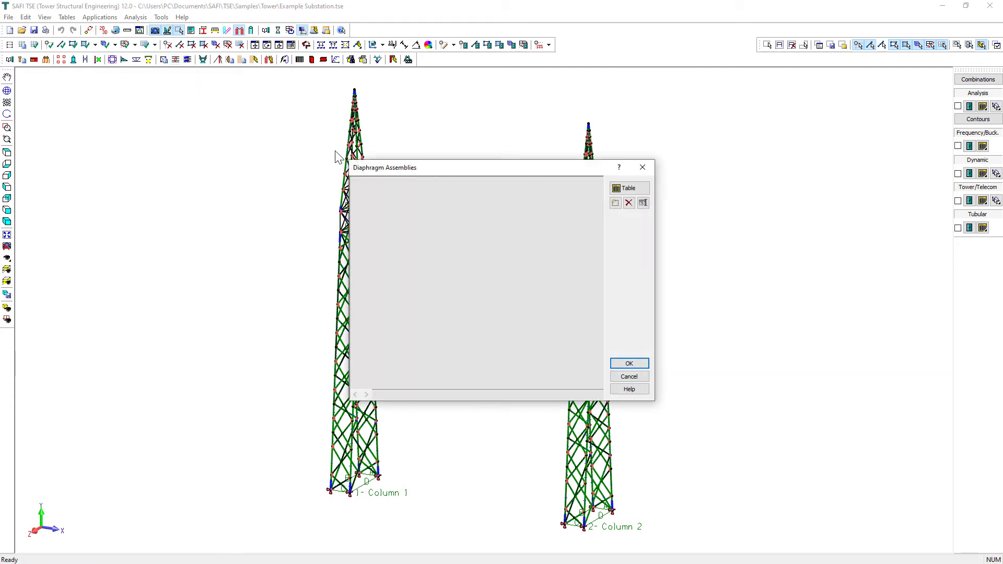
click(616, 203)
click(569, 203)
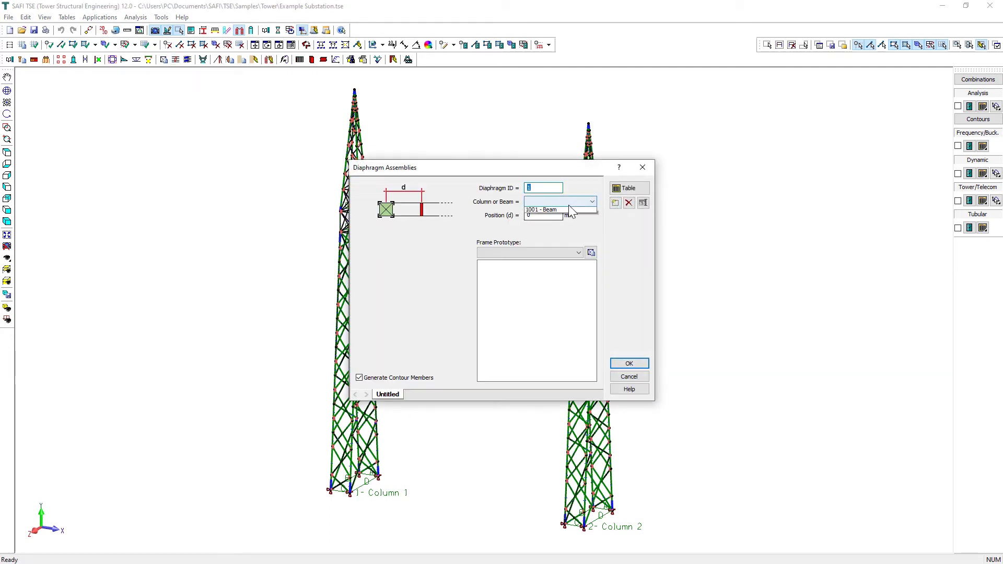
click(555, 223)
key(Tab)
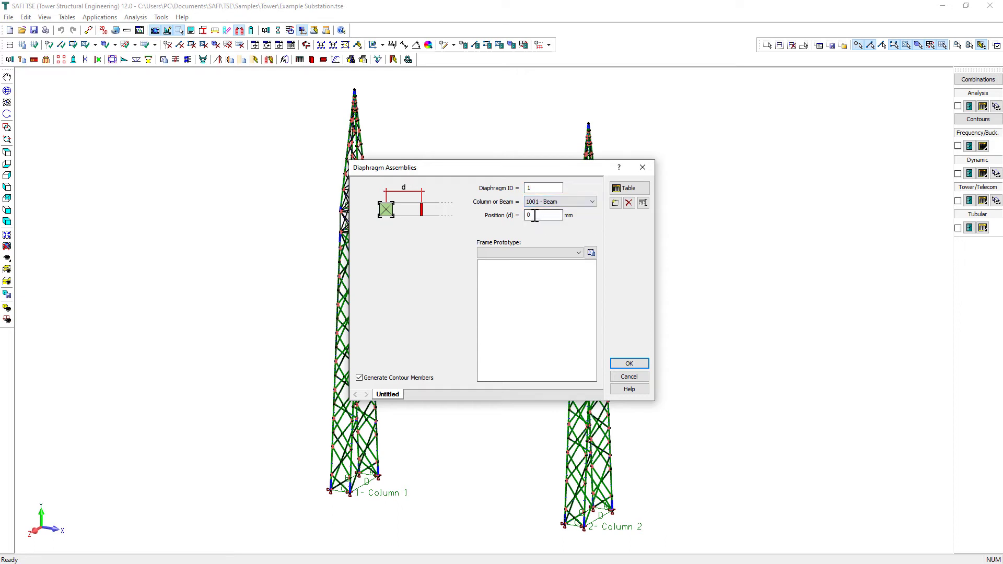
text(4100)
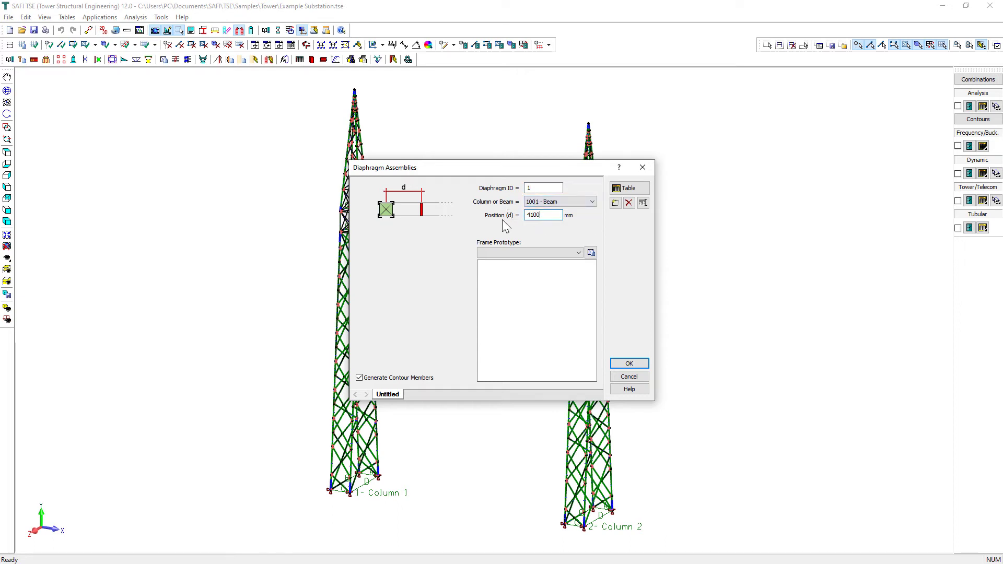
Assign the 2 - Diaph. frame prototype to the diaphragm assembly and name it Diaph. 1.
click(530, 251)
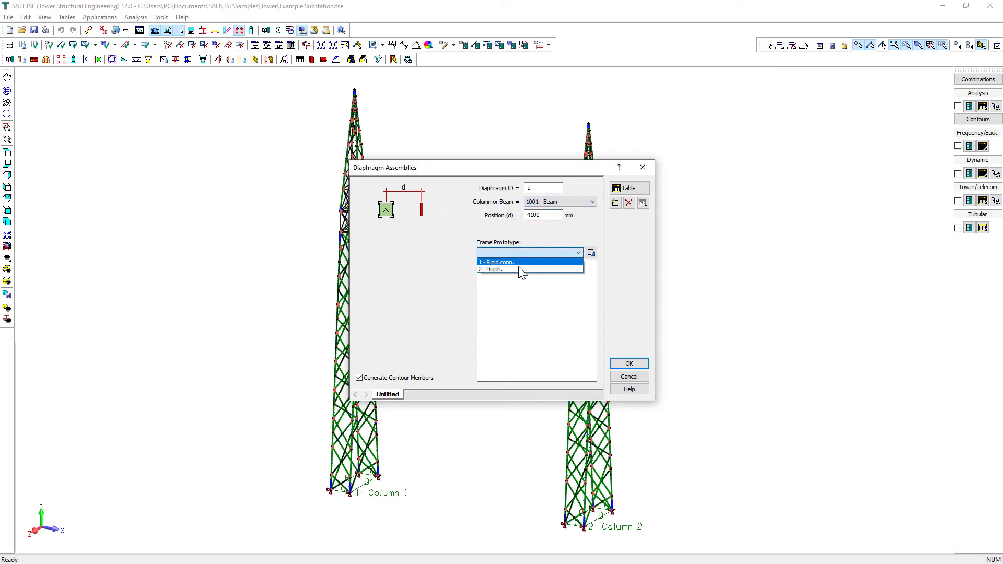
click(519, 268)
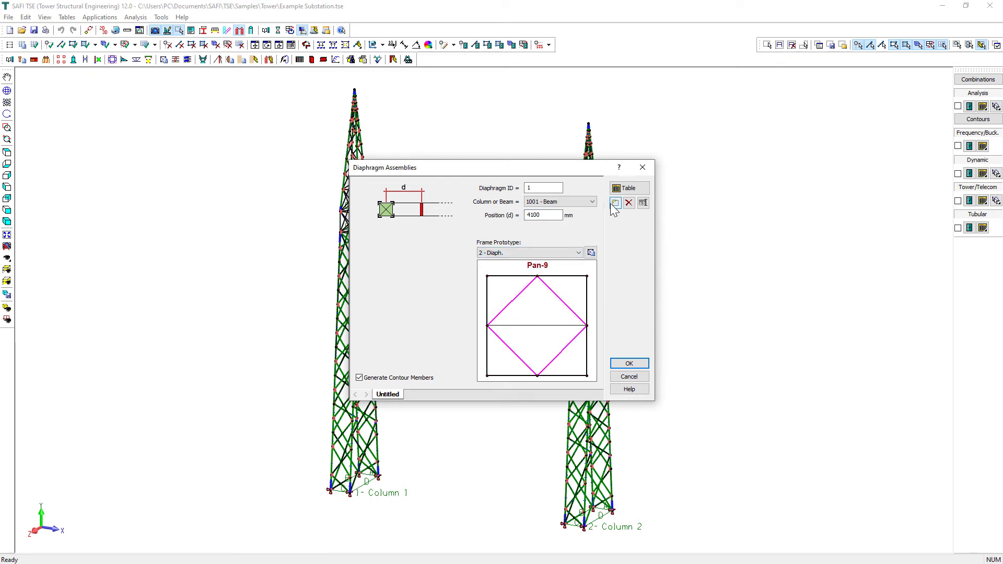
double_click(388, 396)
text(Diap)
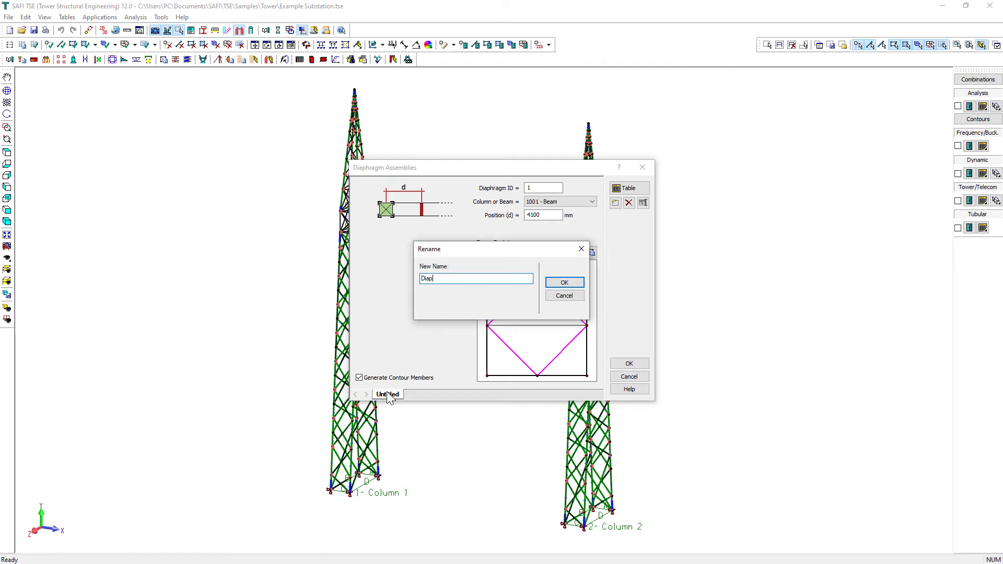
text(h. 1)
key(Return)
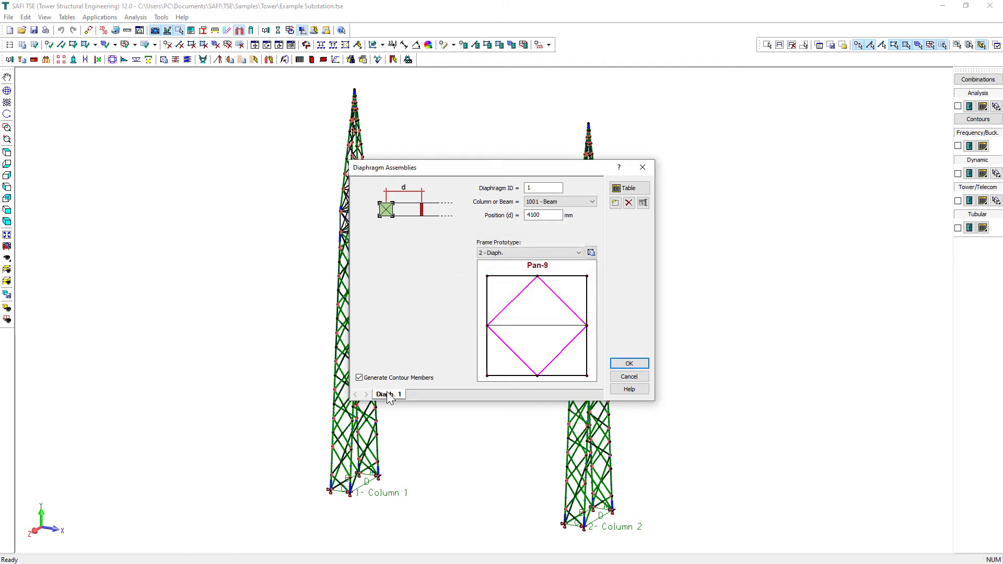
Duplicate Diaph. 1, set the copy's position on the beam to 8100 mm, and name it Diaph. 2.
click(616, 203)
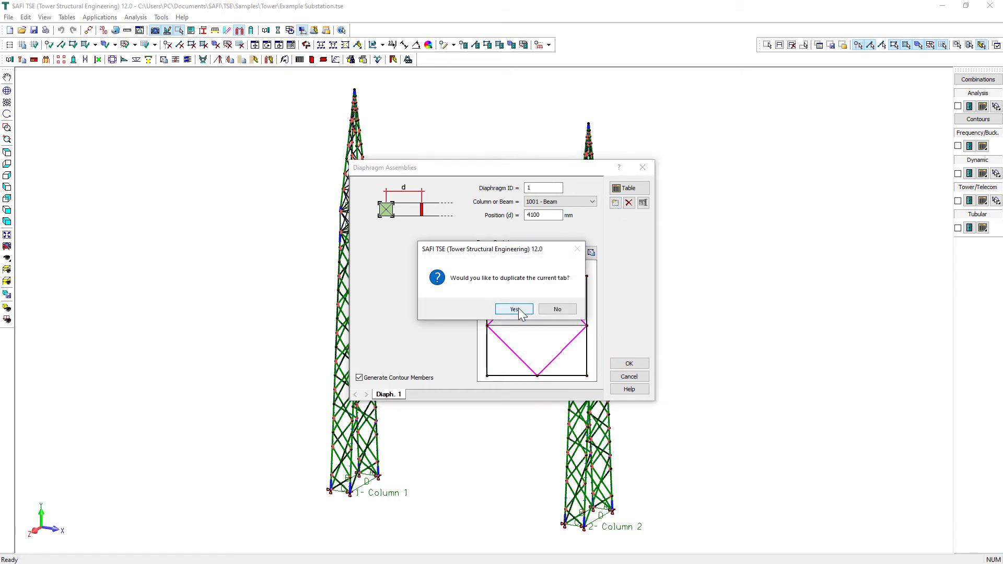
click(522, 310)
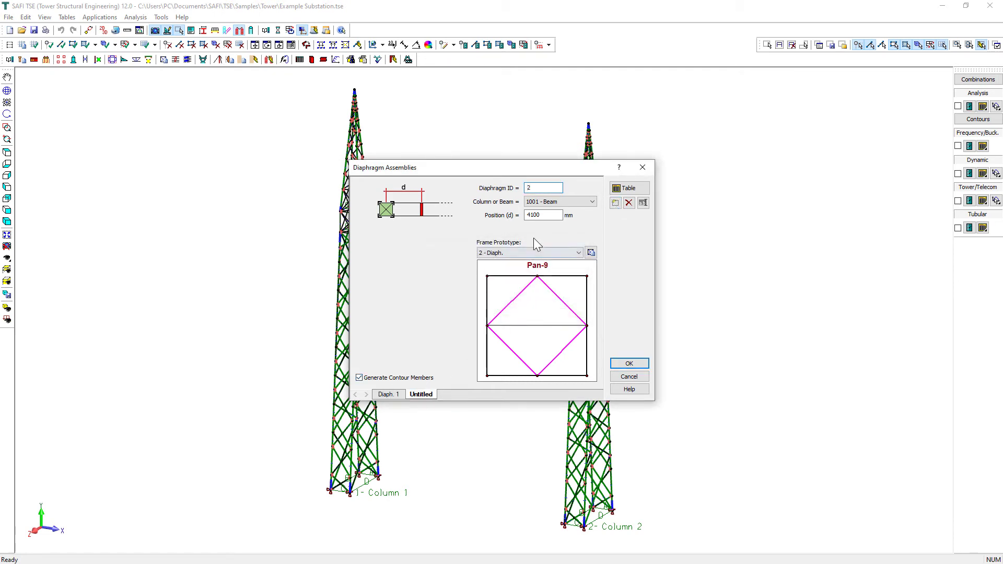
drag(531, 215, 525, 215)
text(8)
double_click(420, 395)
text(Dia)
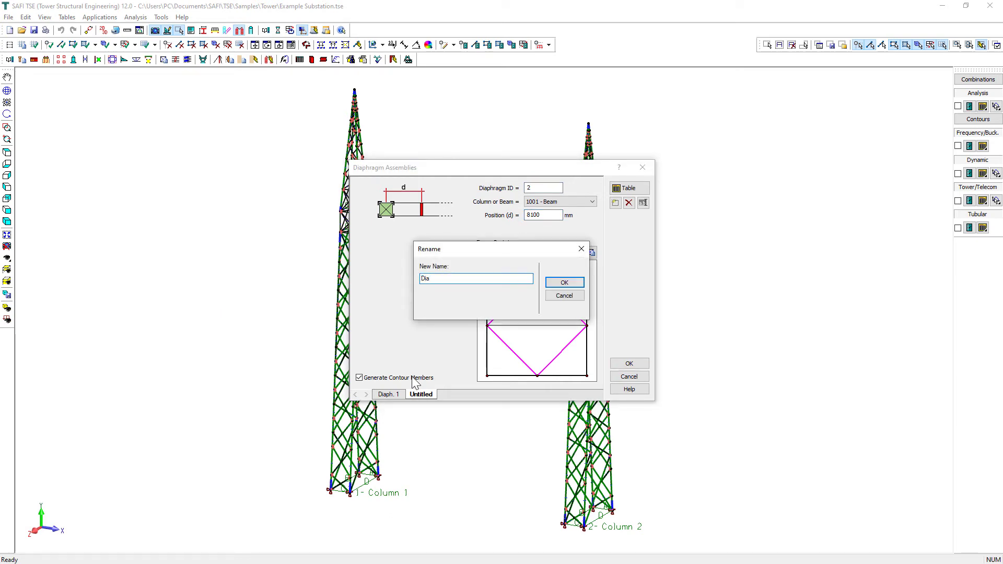
text(ph. 2)
key(Return)
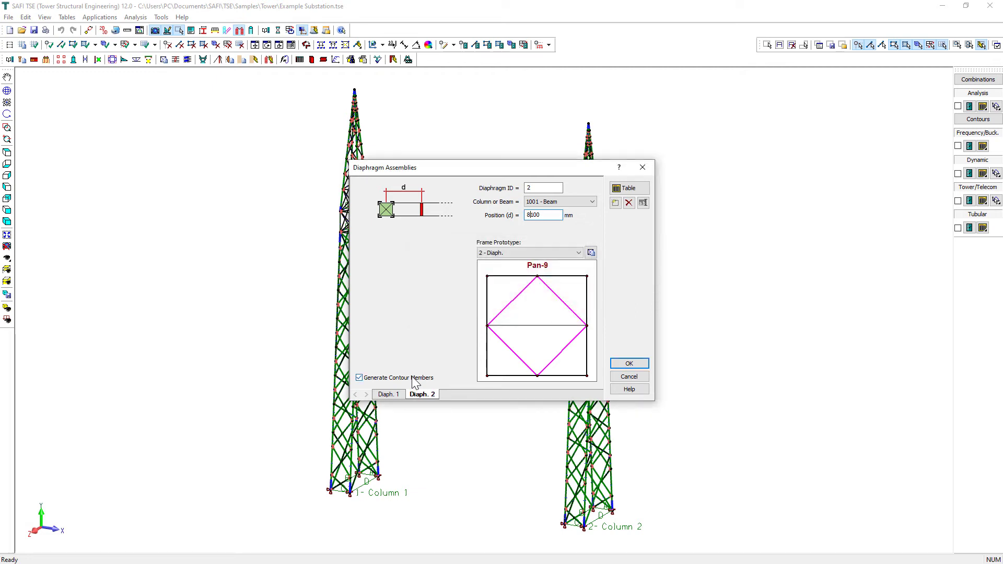
Duplicate Diaph. 2, name the copy Diaph. 3, and set its position on the beam to 12100 mm.
click(615, 206)
click(514, 309)
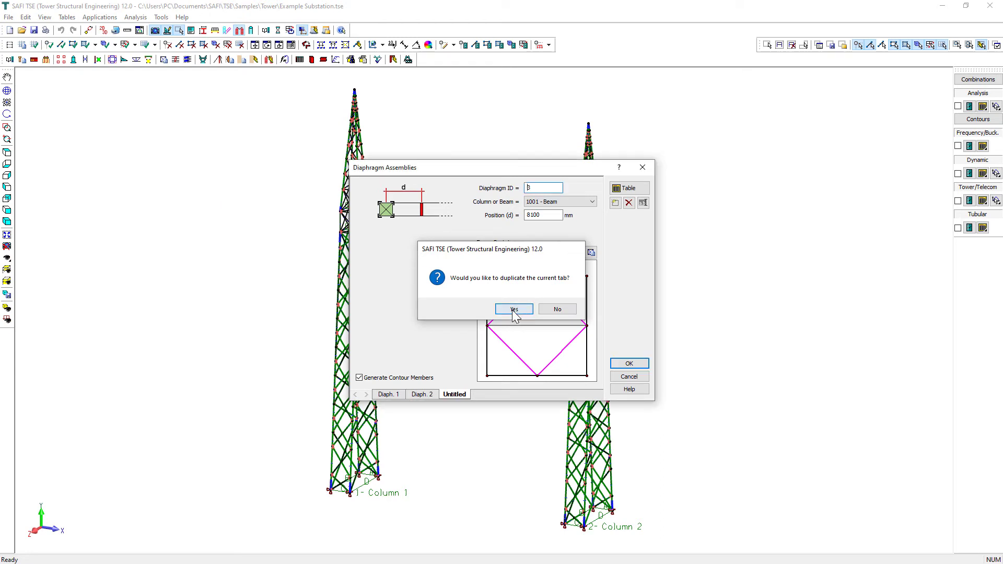
double_click(455, 396)
text(D)
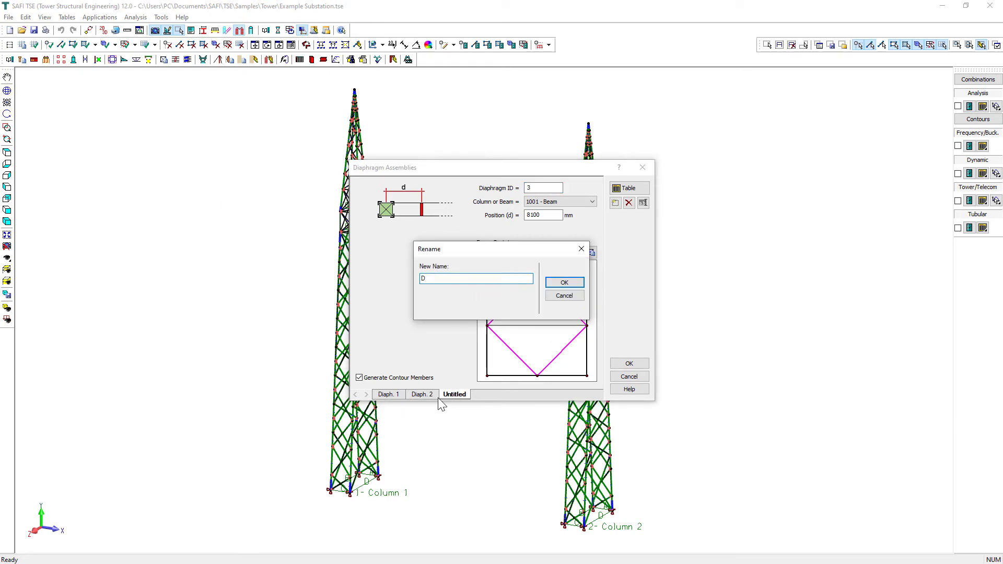
text(iaph. 3)
key(Return)
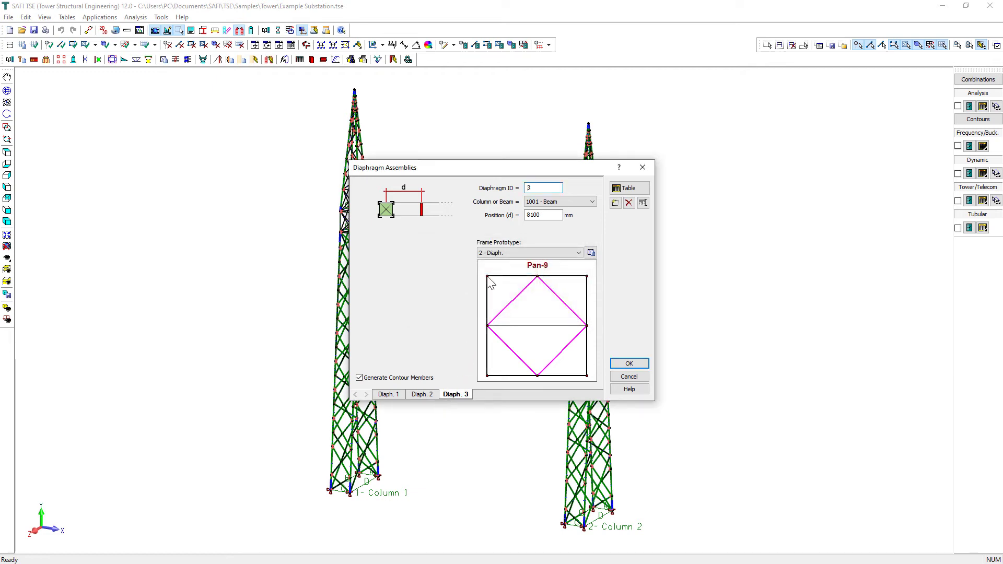
click(539, 215)
text(2)
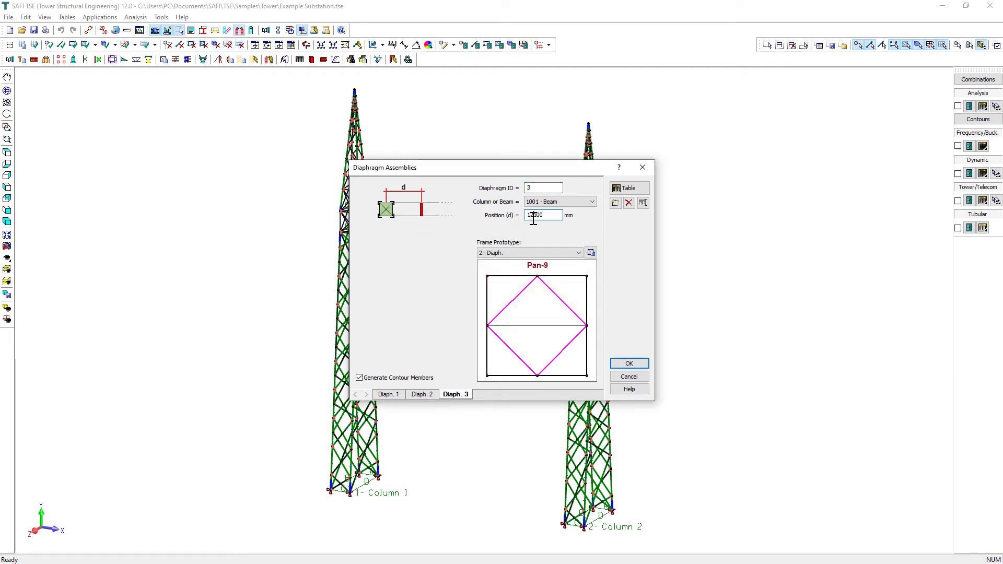
Accept the diaphragm assemblies and regenerate the tower model.
click(619, 365)
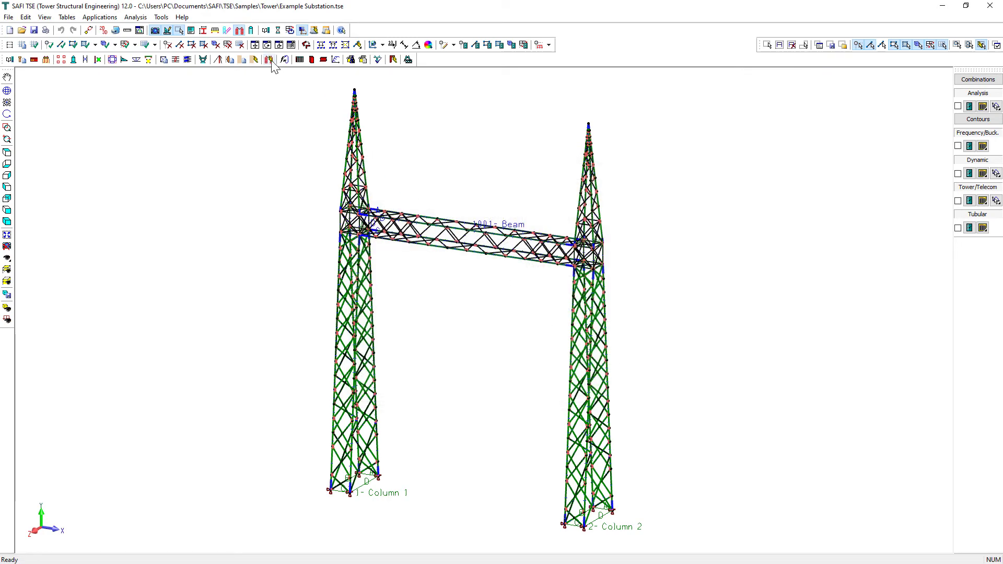
click(269, 59)
click(531, 310)
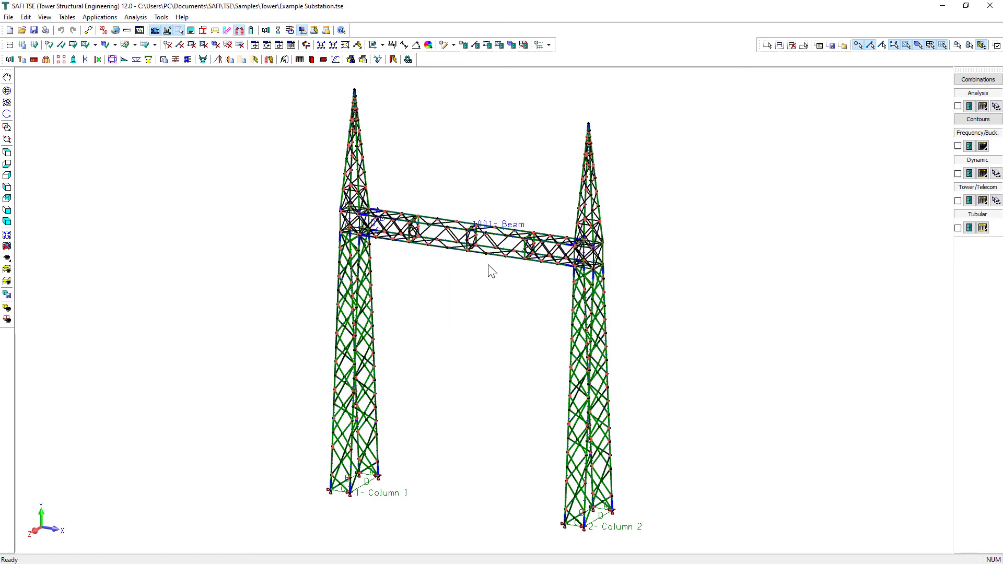
Examine the diaphragms along the beam up close in solid rendering, and return to the wireframe view of the whole structure.
scroll(410, 230, up, 5)
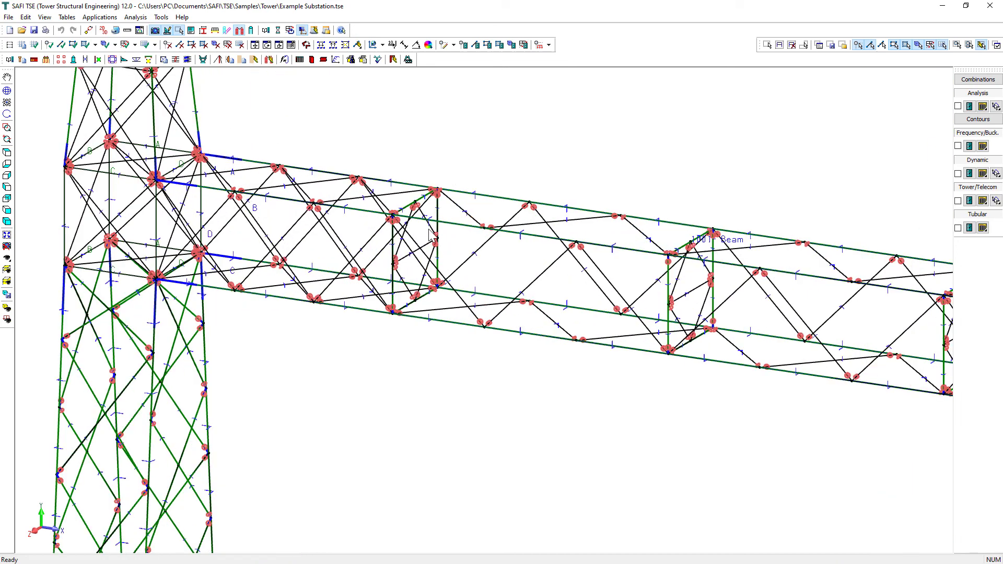
click(6, 308)
scroll(157, 178, down, 3)
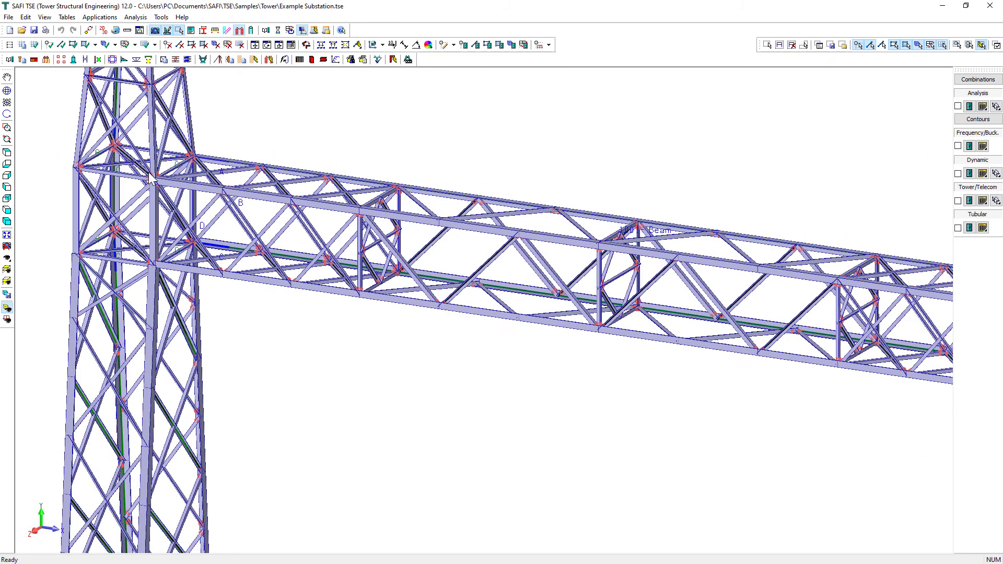
scroll(333, 222, down, 1)
scroll(464, 240, up, 3)
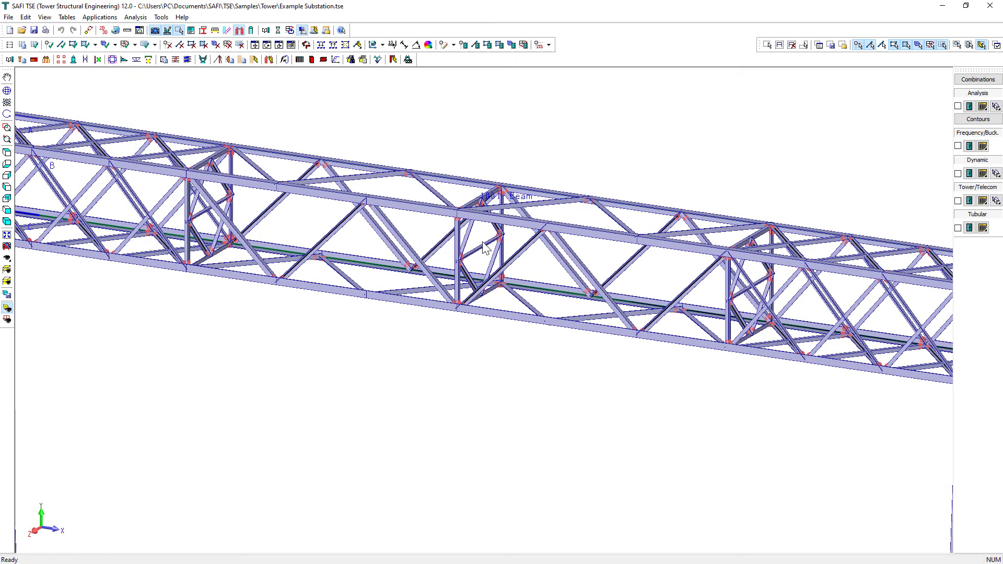
scroll(485, 247, down, 4)
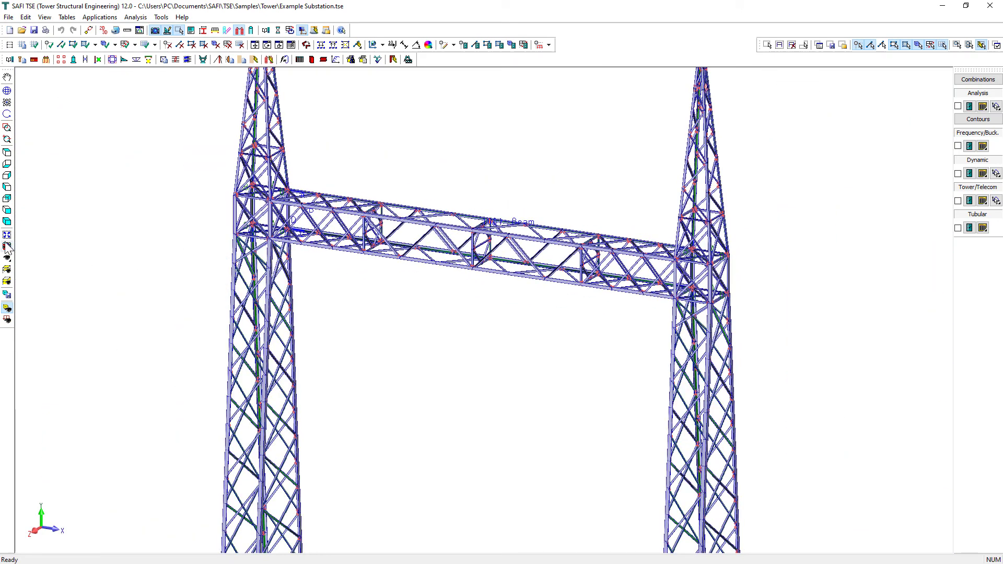
click(8, 236)
click(7, 309)
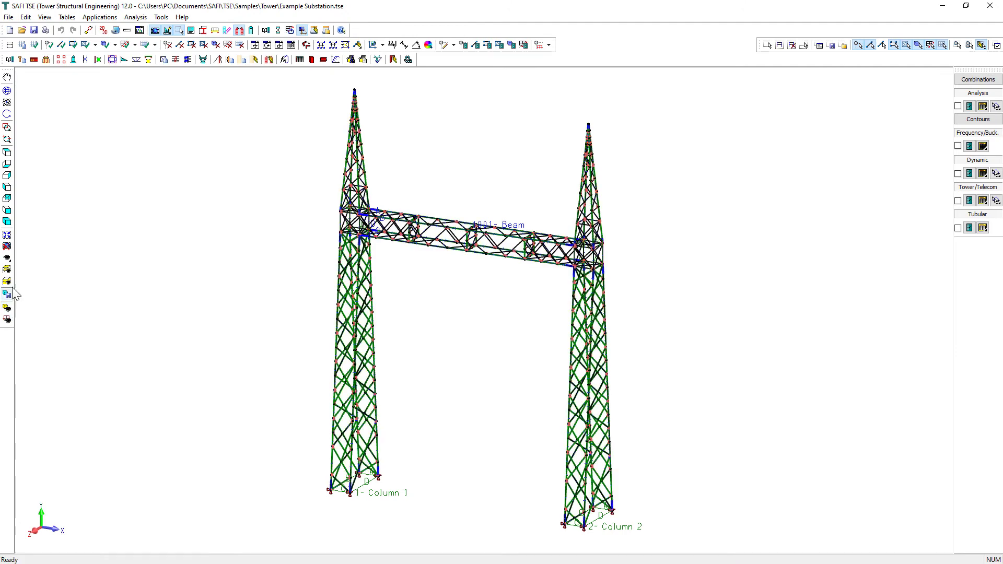
click(7, 246)
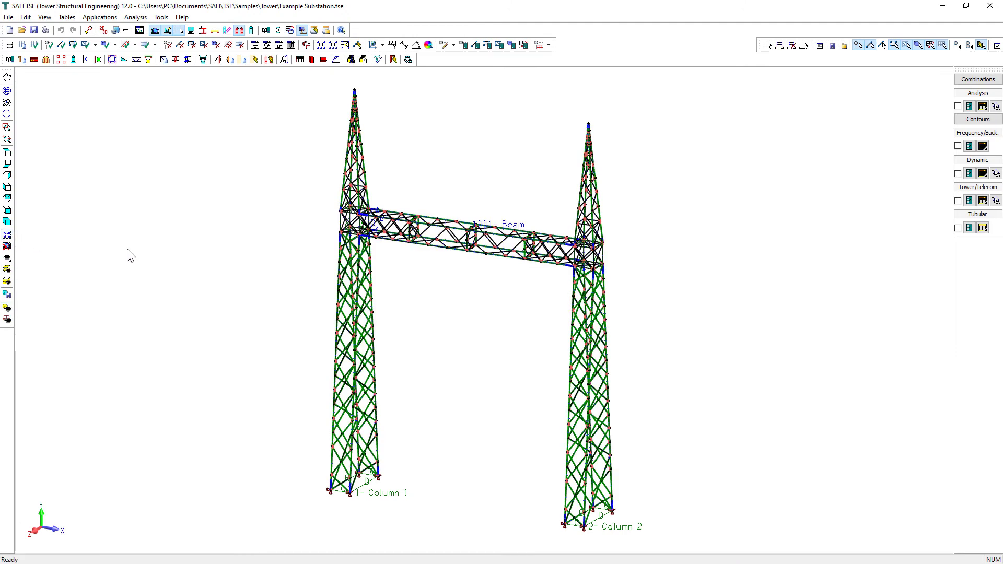
Set the Wind and Ice Loads Generator to create a new self-weight basic load and use the ASCE 74-09 distribution method.
click(218, 29)
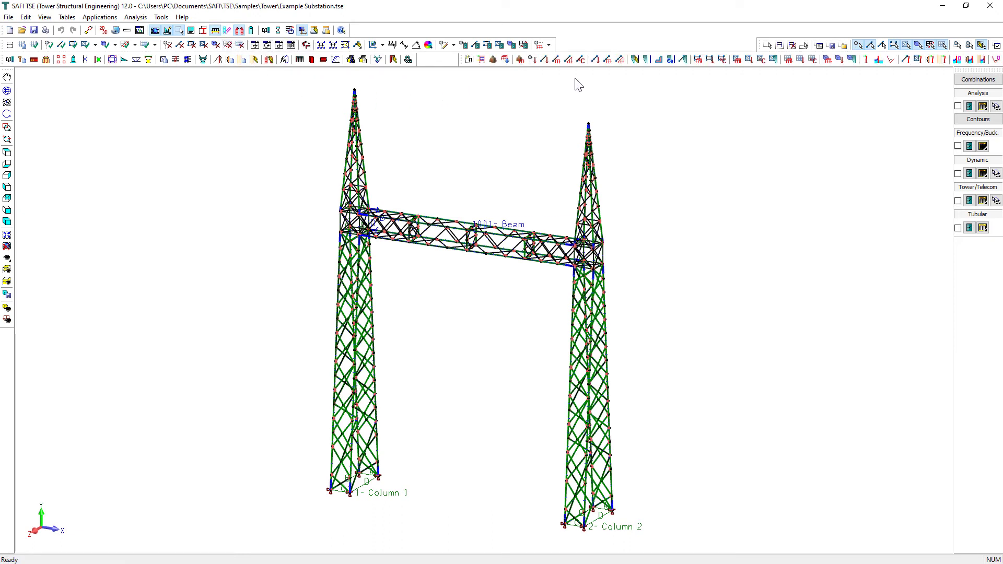
click(634, 59)
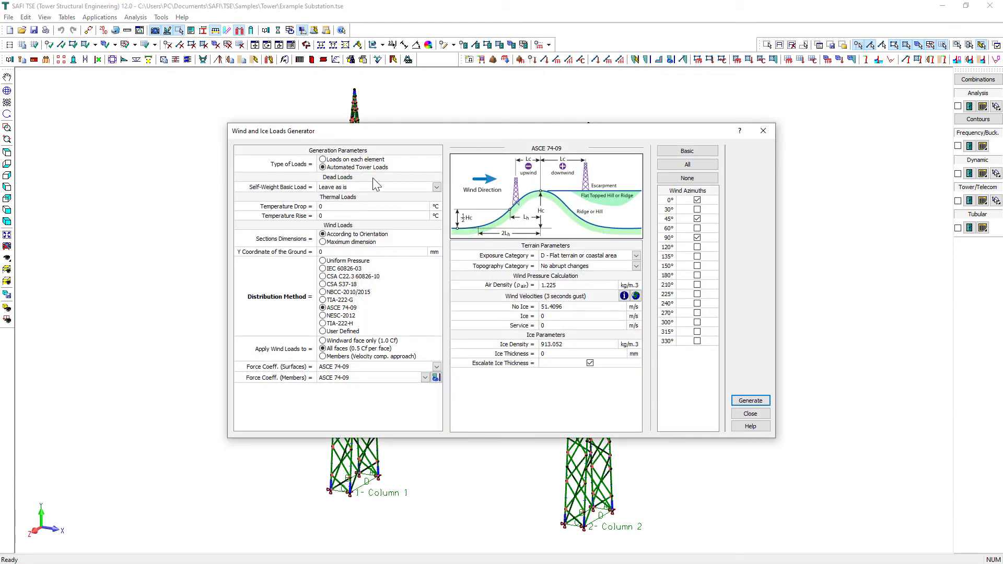
click(365, 187)
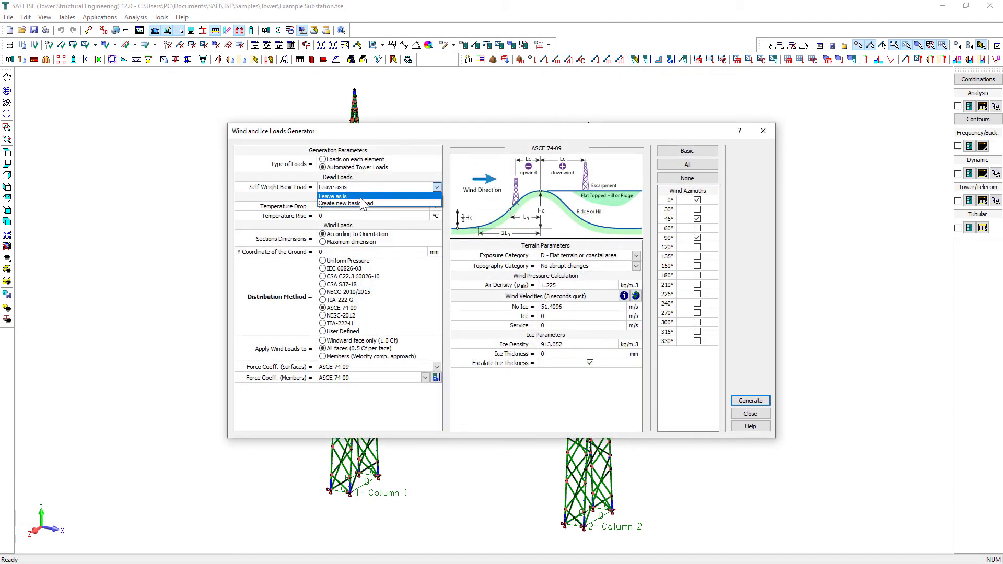
click(366, 202)
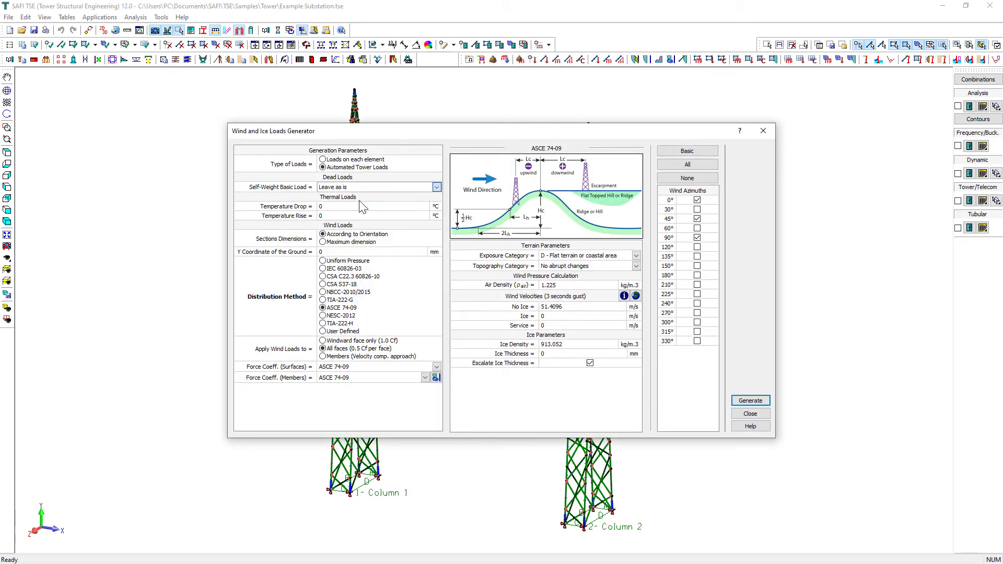
click(325, 306)
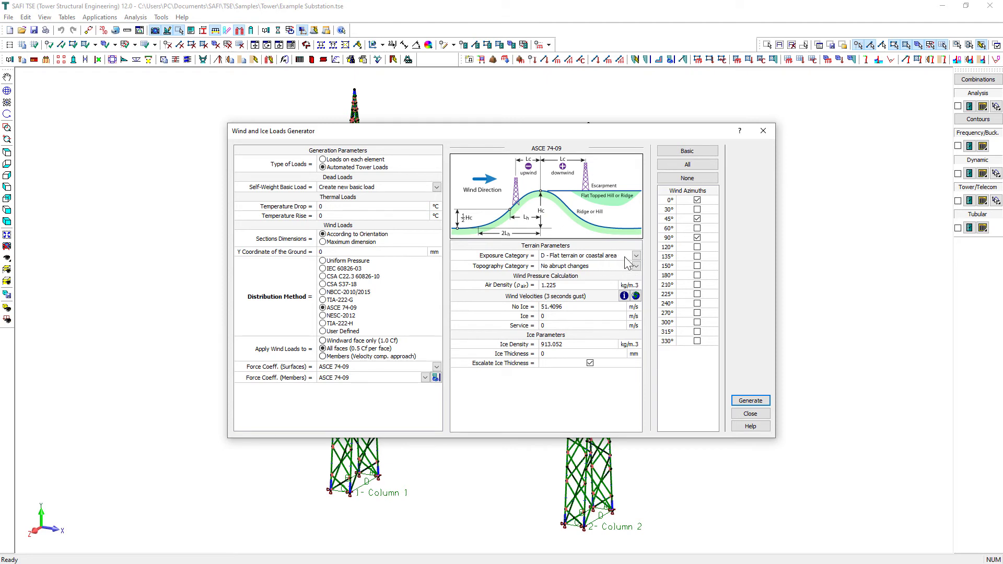
click(625, 257)
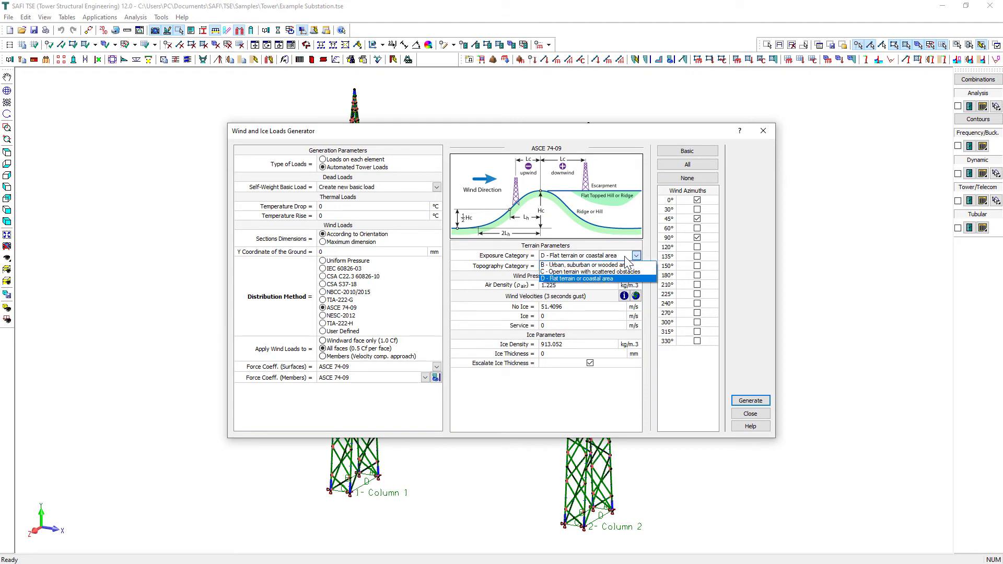
click(626, 257)
click(621, 266)
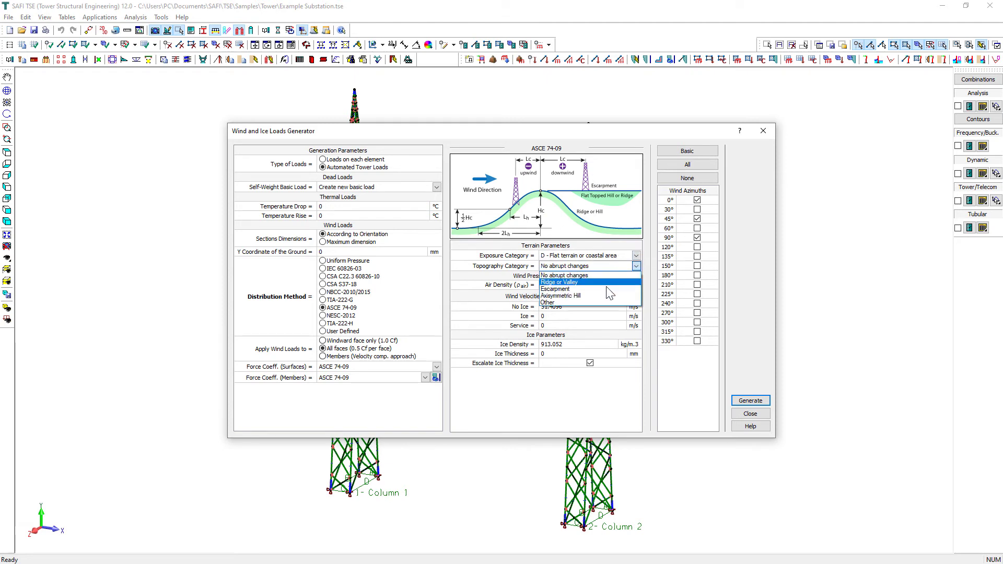
click(609, 289)
click(610, 267)
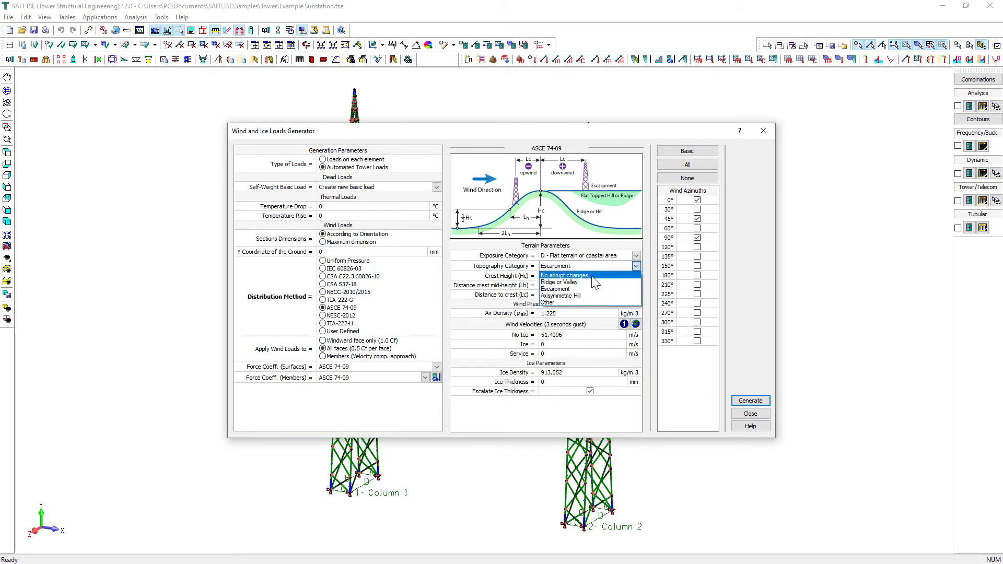
click(592, 277)
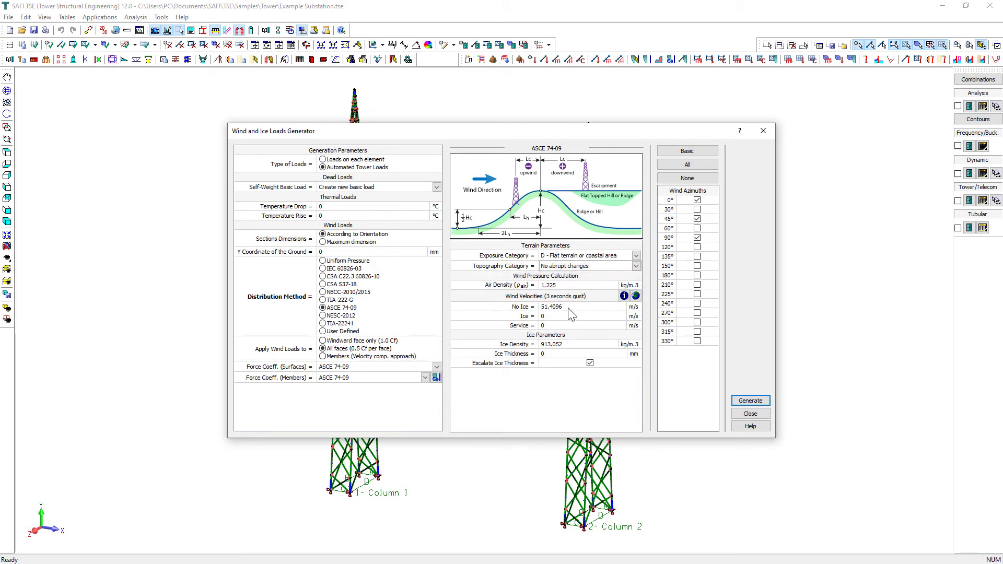
Generate the wind loads for the basic azimuths 0°, 45° and 90°, replacing the existing wind, ice and thermal loads.
click(573, 307)
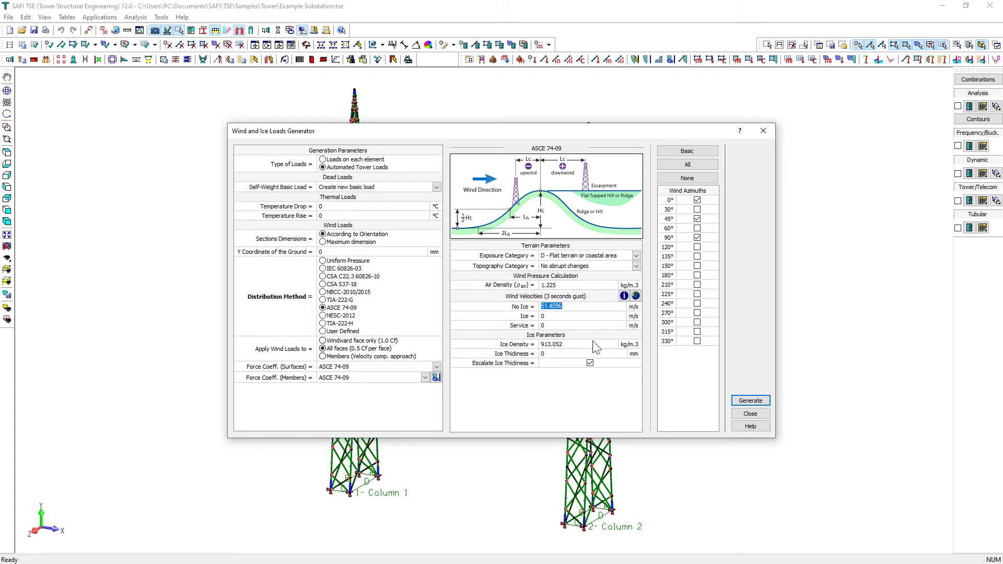
click(689, 152)
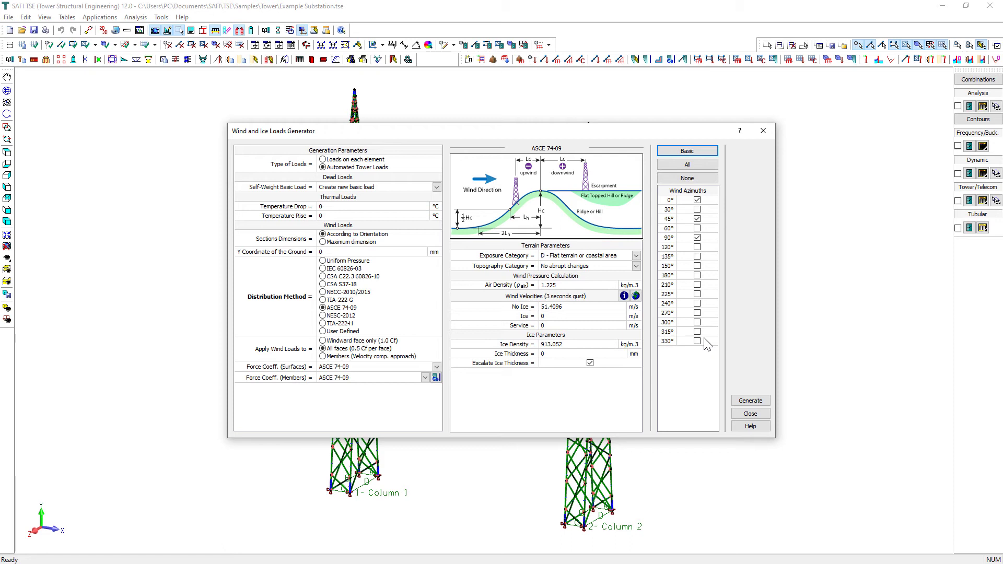
click(742, 402)
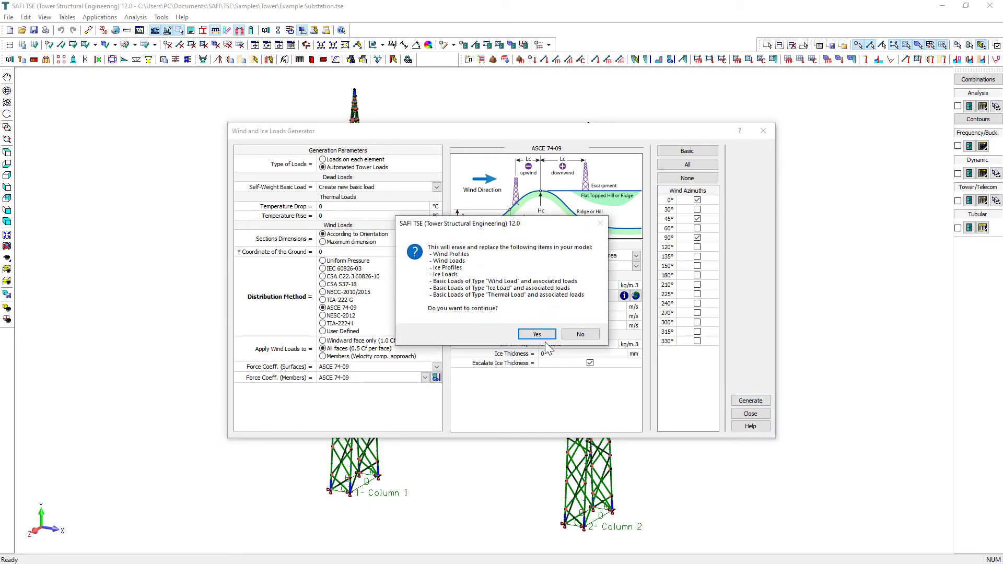
click(542, 337)
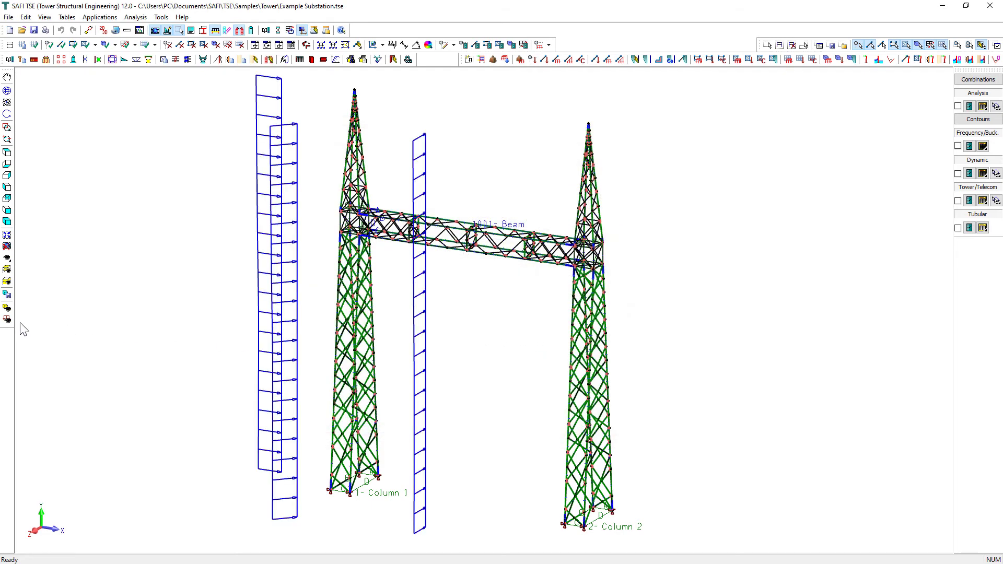
Display the self-weight basic load D together with the three wind loads and fit the whole structure in view.
click(7, 320)
click(62, 203)
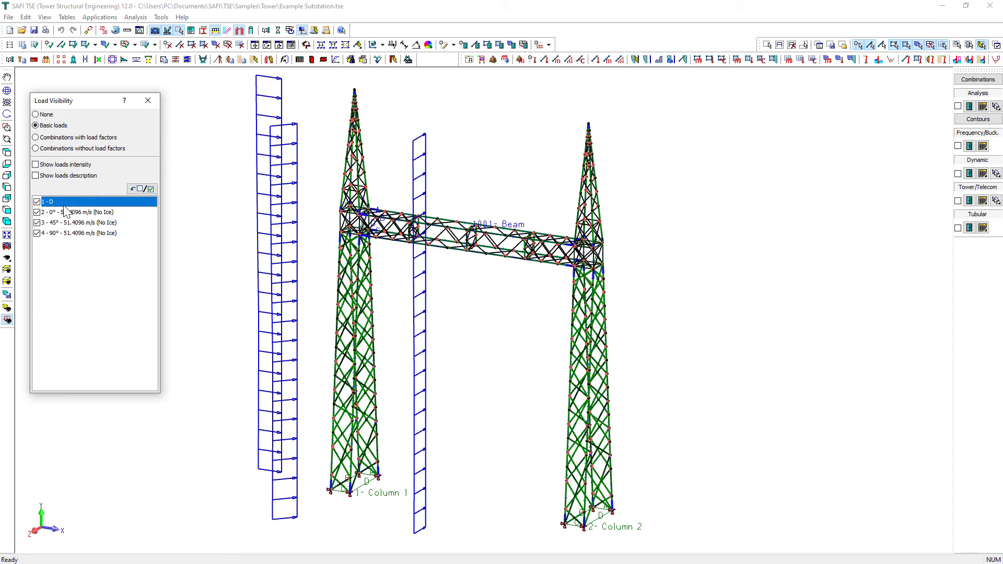
click(8, 236)
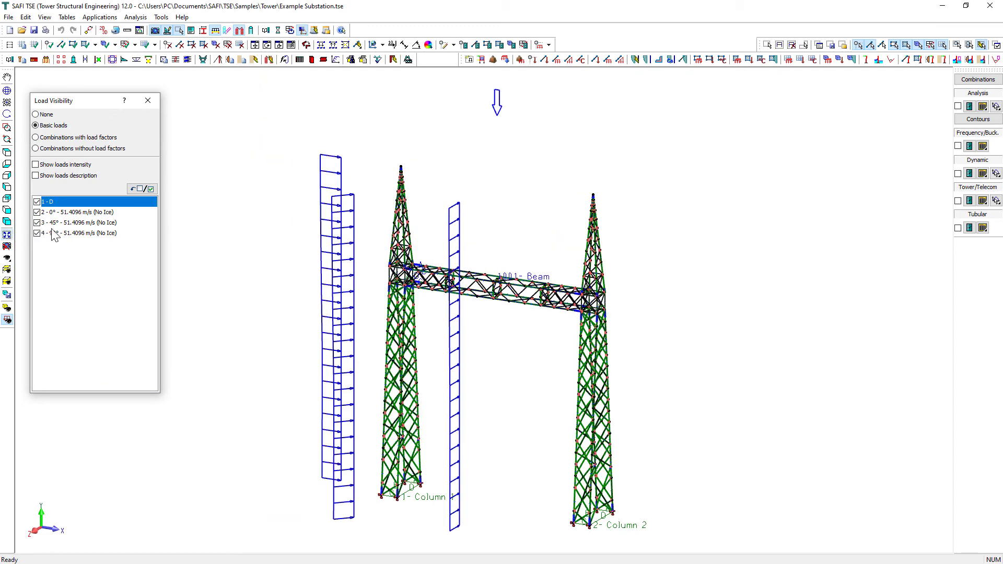
click(147, 101)
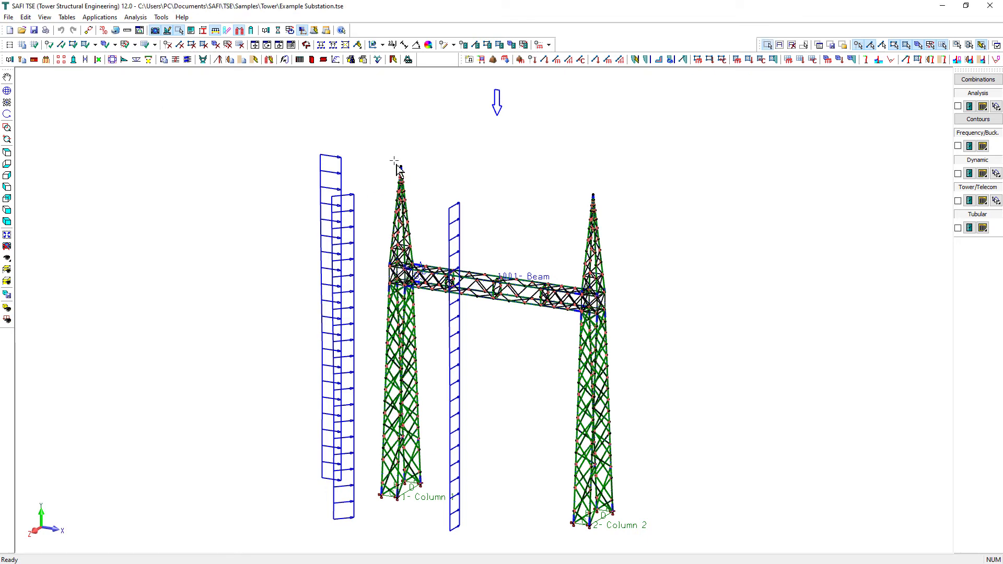
Select the peak joints of both columns and one joint on each of the three beam diaphragms.
click(401, 167)
click(593, 196)
scroll(497, 251, up, 3)
scroll(401, 335, up, 3)
click(400, 333)
scroll(358, 307, down, 4)
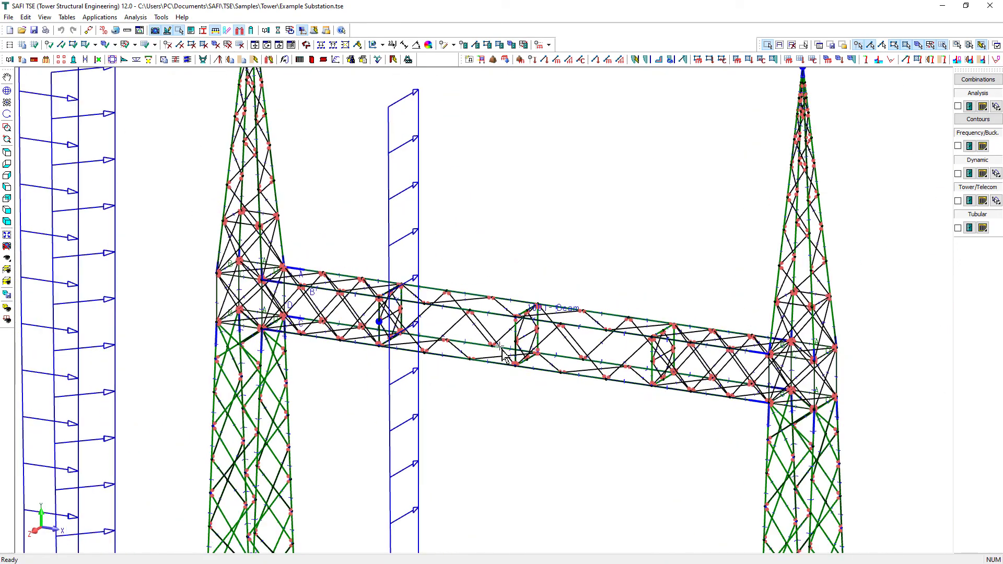
scroll(525, 343, up, 5)
click(516, 335)
scroll(388, 302, down, 4)
scroll(444, 309, up, 4)
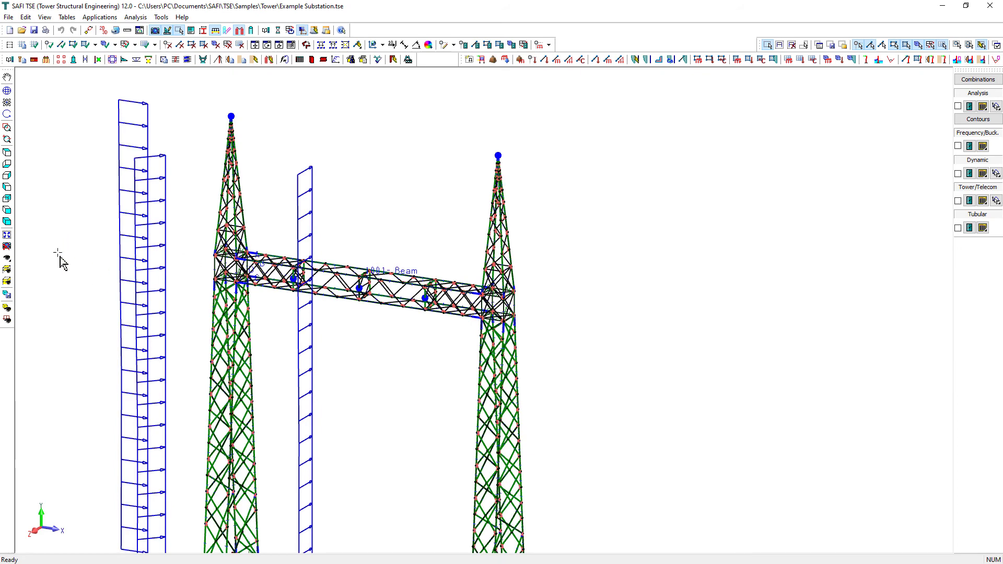
click(7, 235)
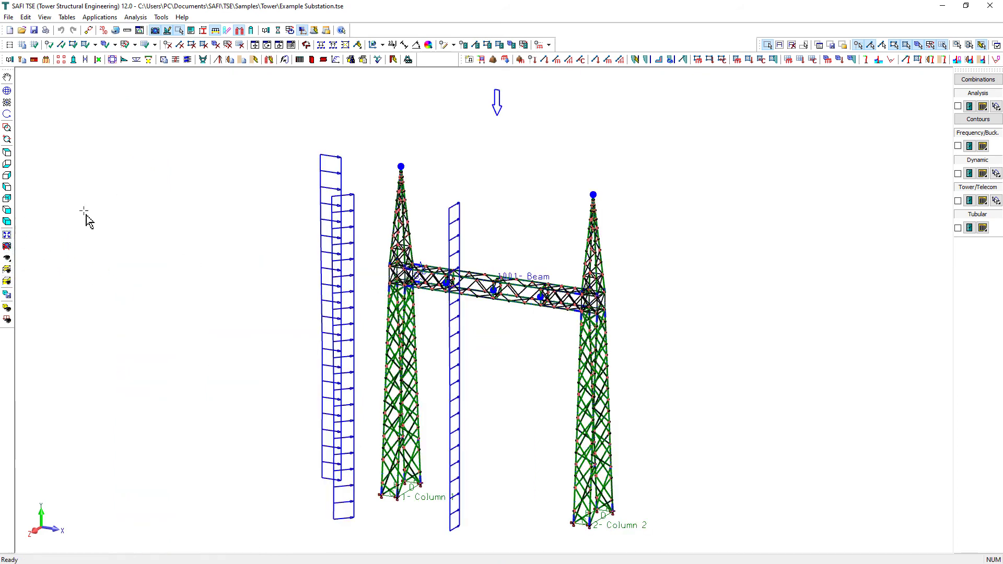
Create a fifth basic load named Cable with the General Static Load type for the joint loads.
click(539, 44)
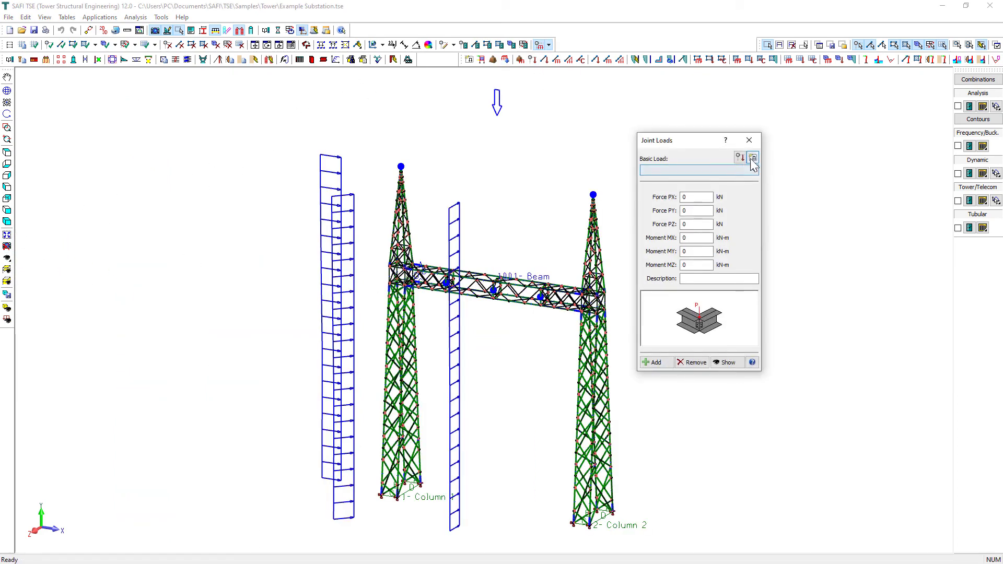
click(753, 157)
click(470, 220)
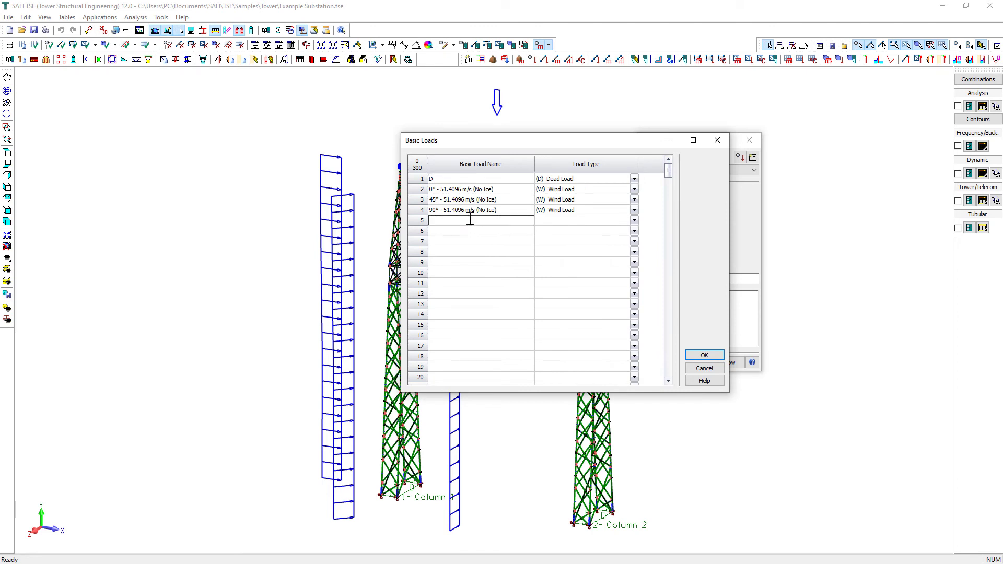
click(635, 221)
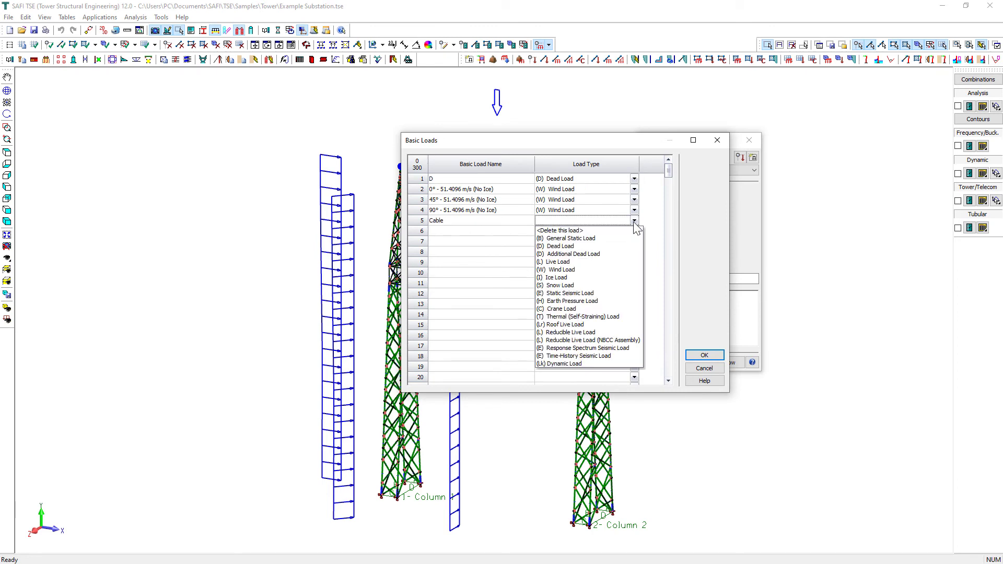
click(581, 238)
click(704, 355)
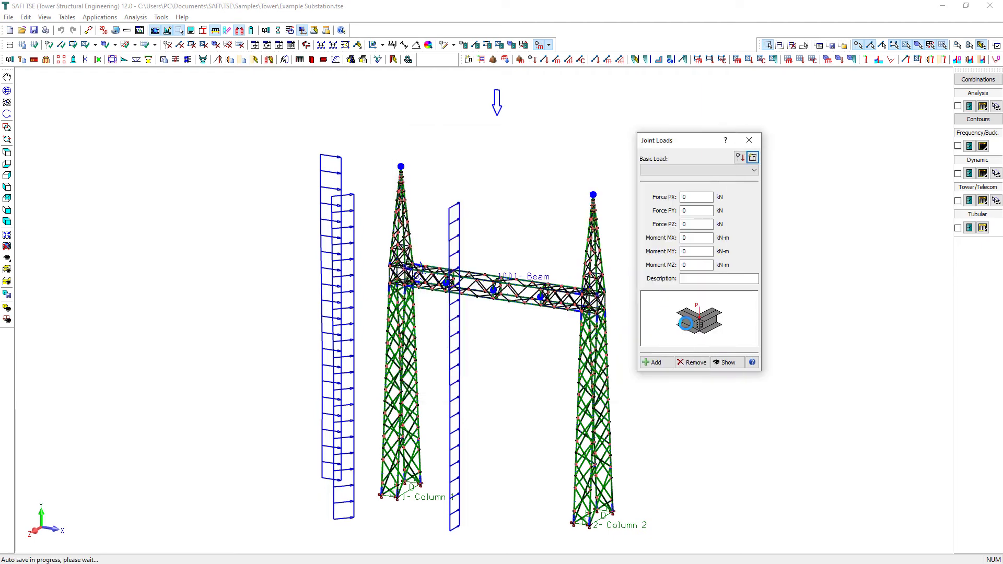
Add joint loads of PX 10 kN and PZ 20 kN to the selected joints under the Cable basic load.
click(688, 197)
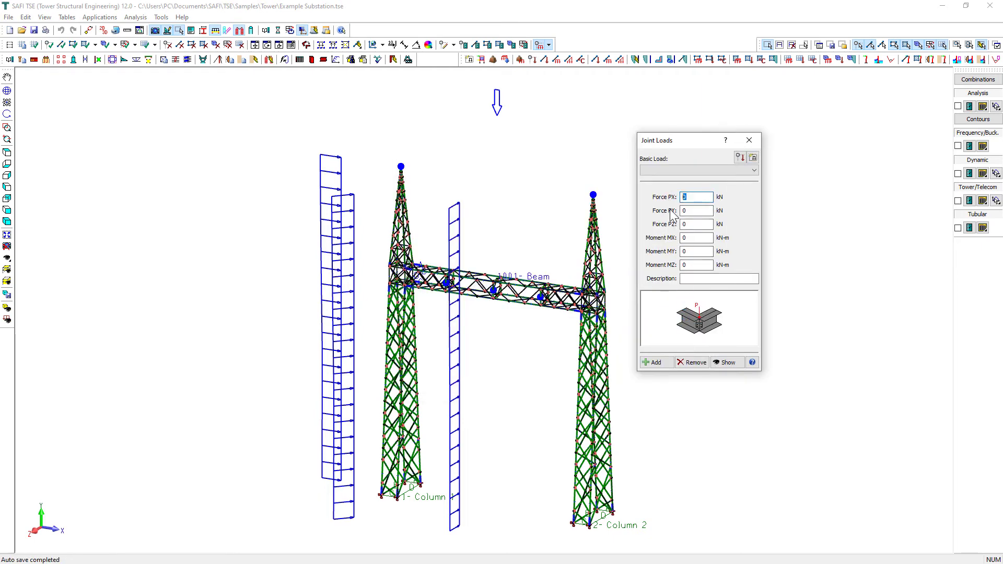
text(10)
click(689, 224)
text(20)
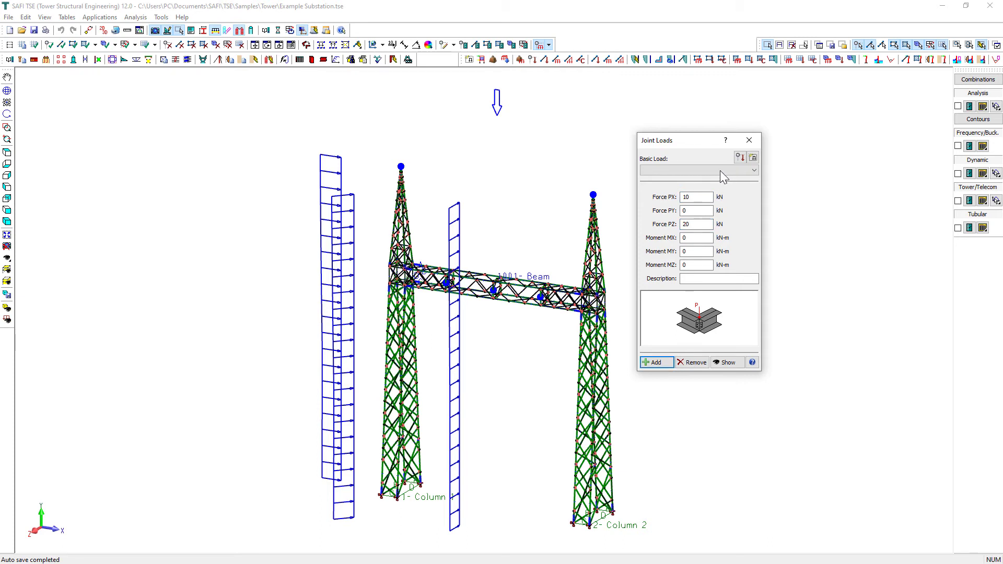
click(720, 171)
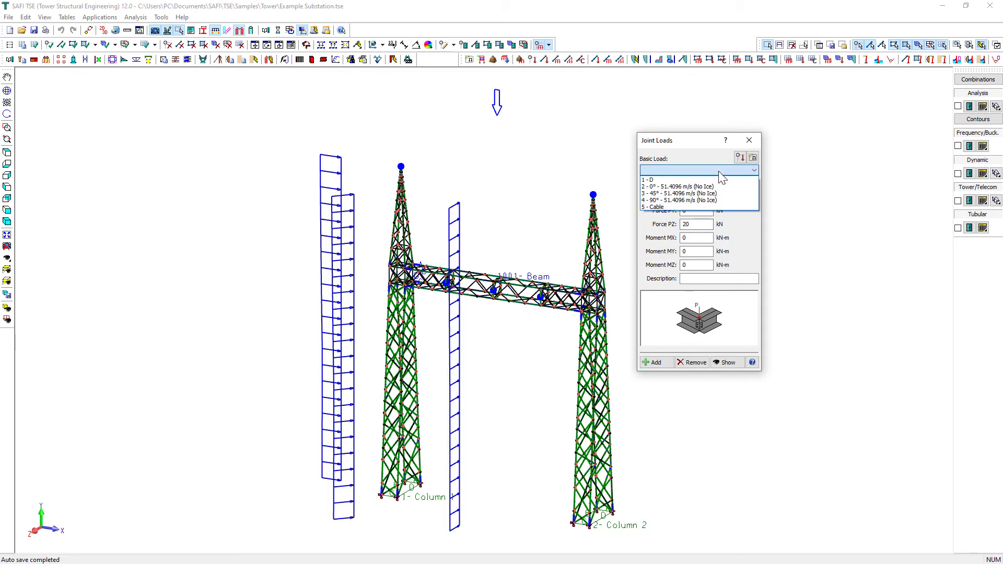
click(698, 206)
click(659, 364)
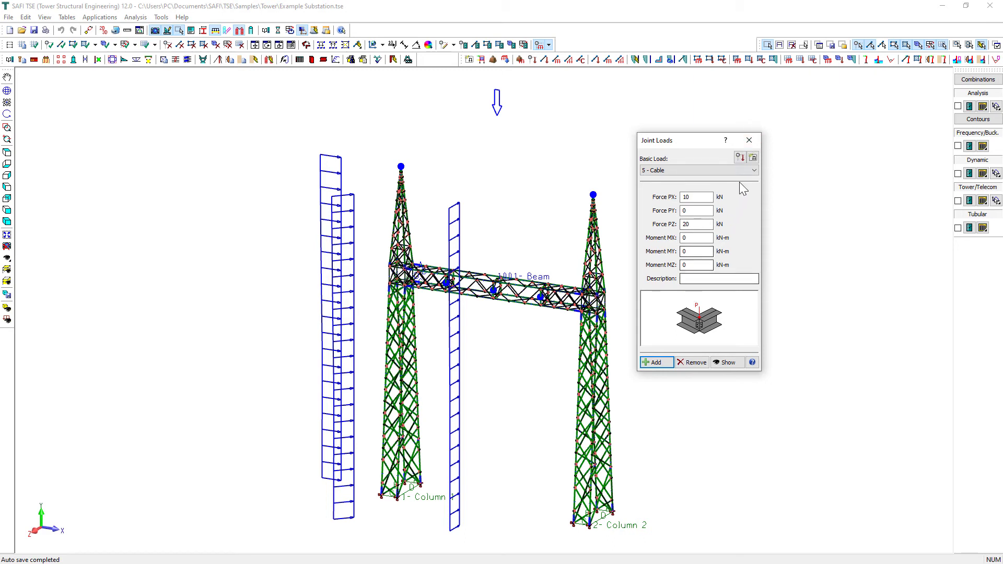
click(749, 140)
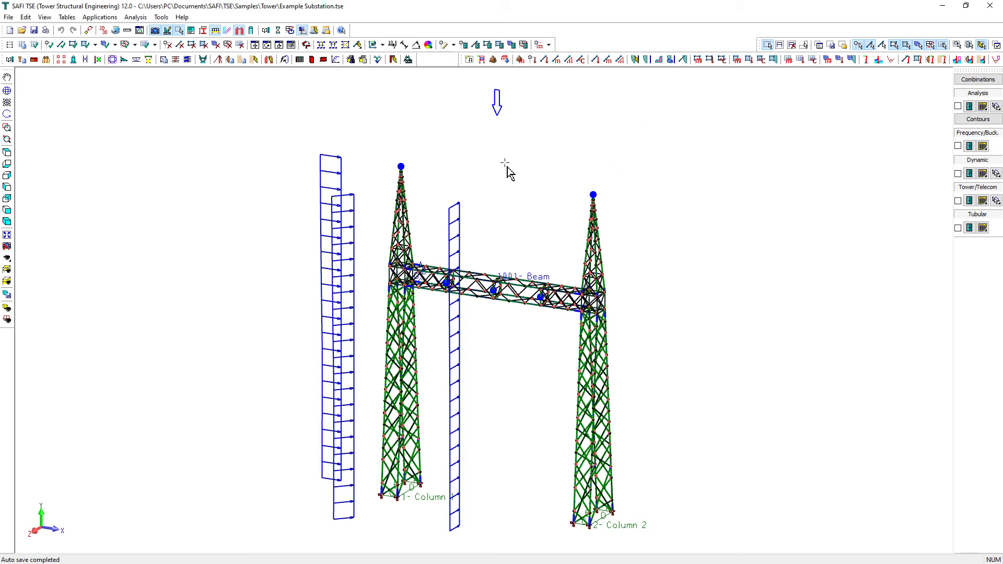
Show only the Cable basic load and examine its joint forces at the column peak up close.
click(8, 321)
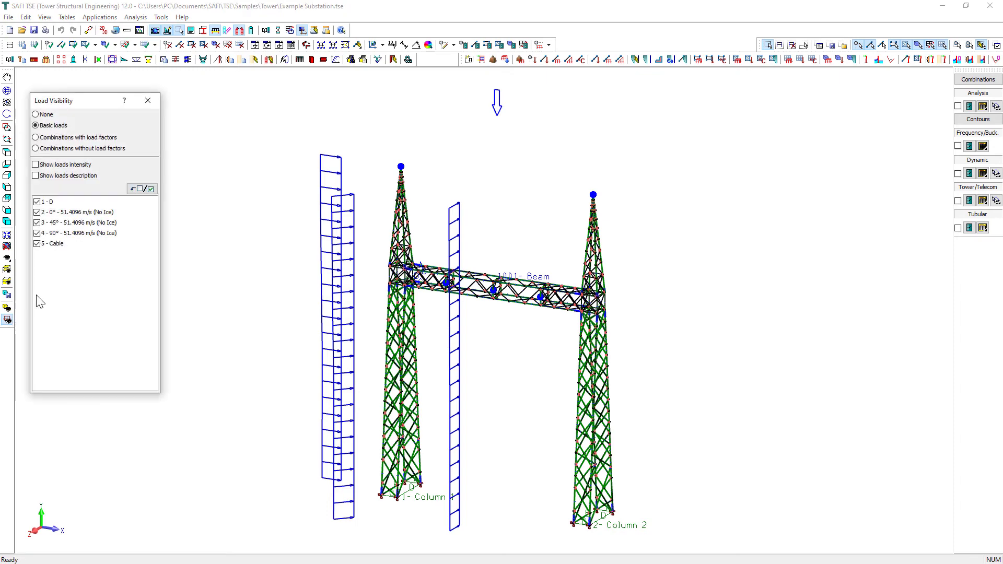
click(141, 188)
click(37, 244)
scroll(411, 157, up, 3)
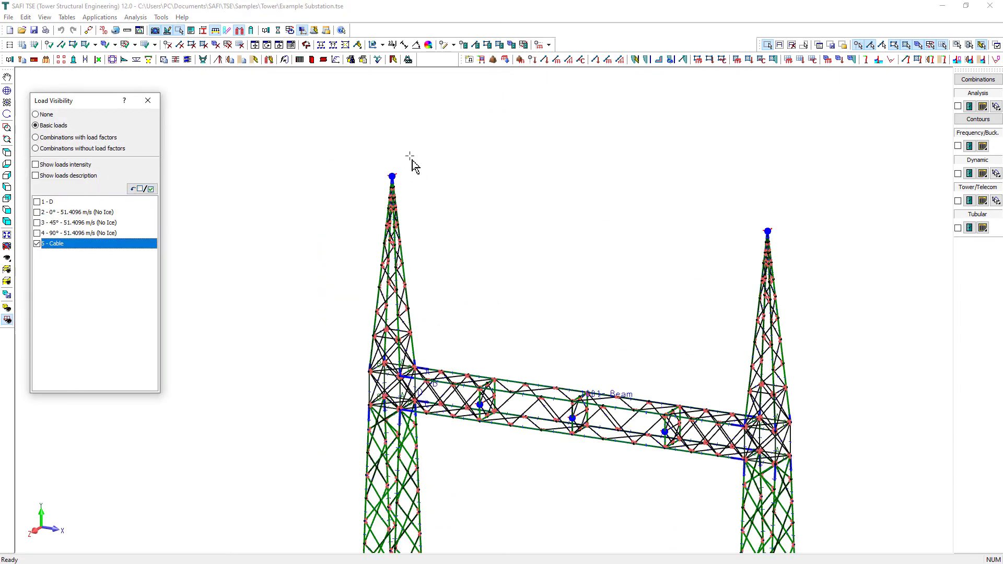
scroll(413, 167, up, 5)
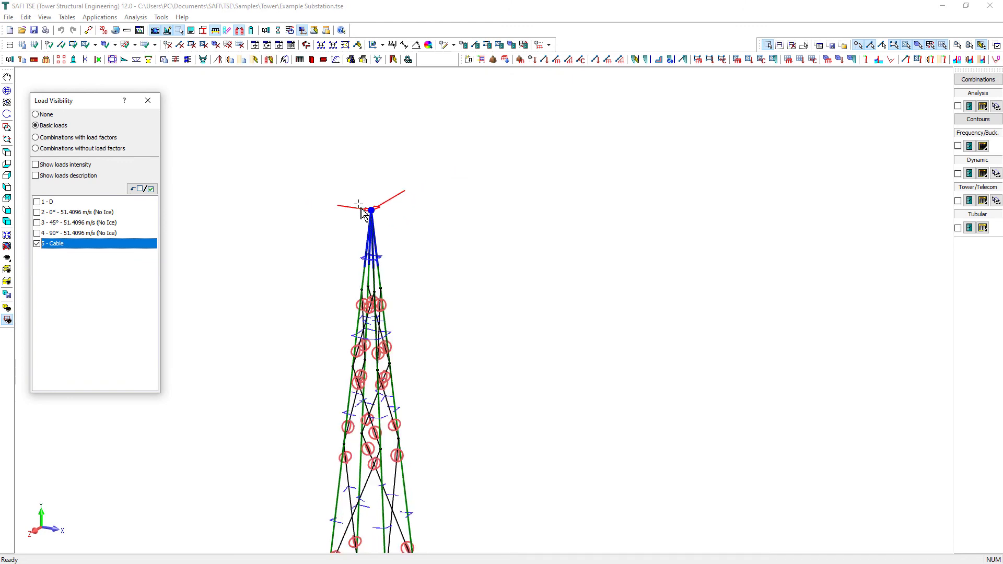
scroll(362, 208, down, 6)
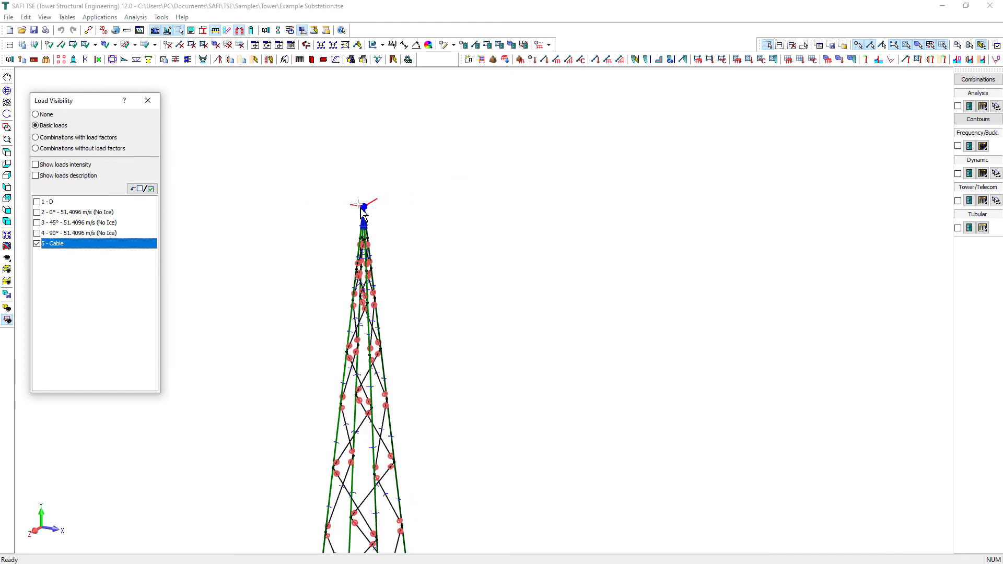
click(8, 235)
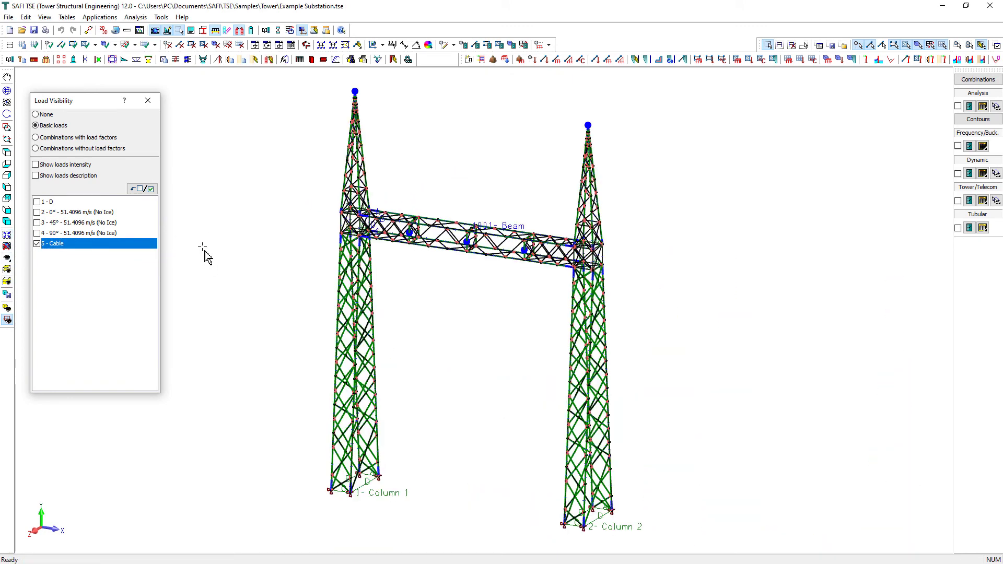
click(148, 100)
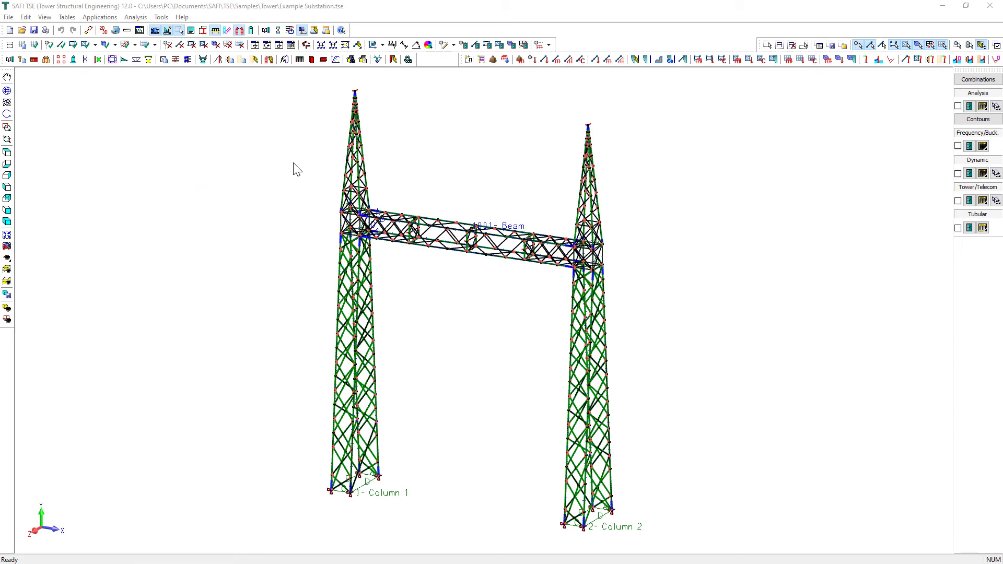
Generate the ASCE 7-05 LRFD and serviceability load combinations with the wizard, deleting those it generated previously.
click(482, 59)
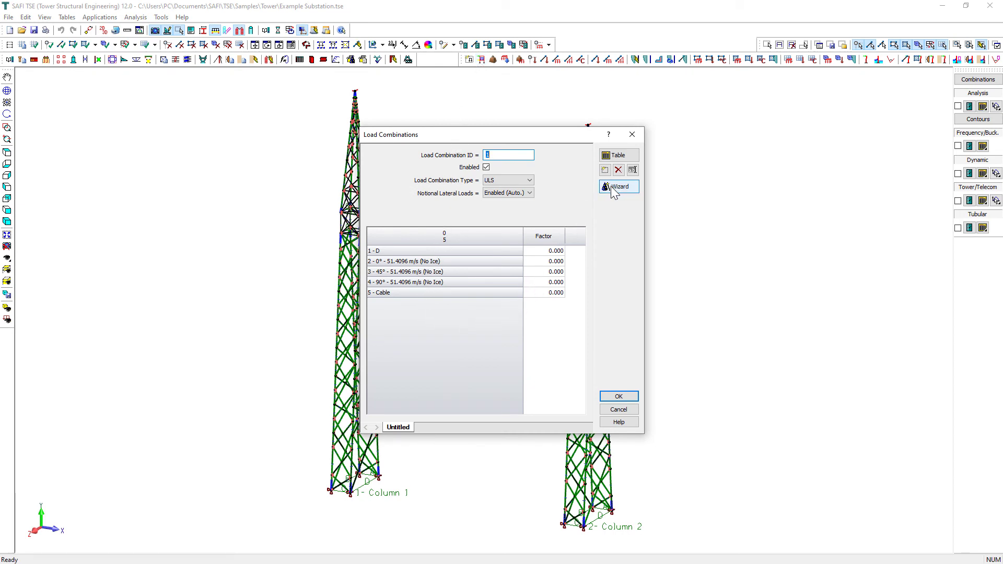
click(557, 255)
click(557, 261)
click(549, 281)
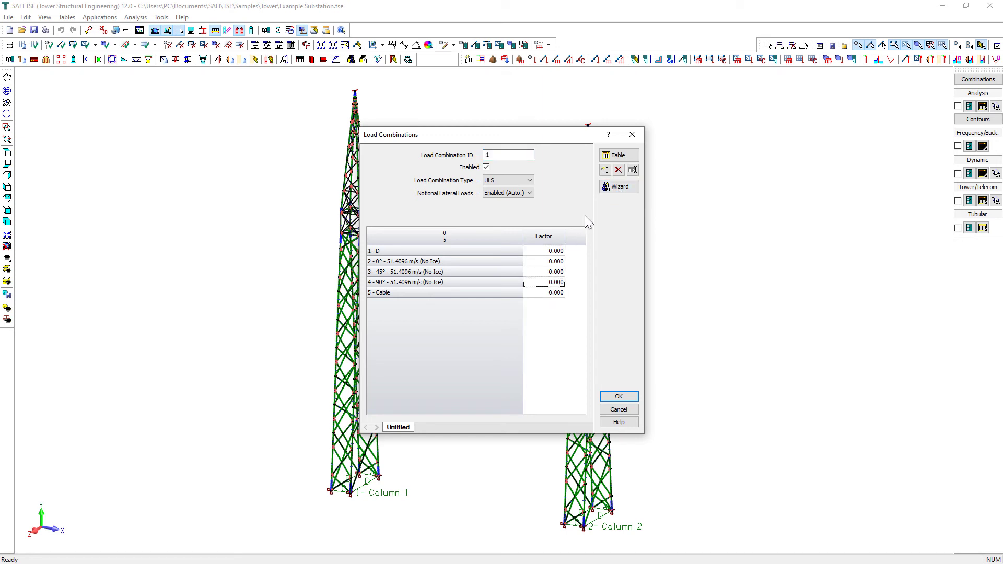
click(617, 189)
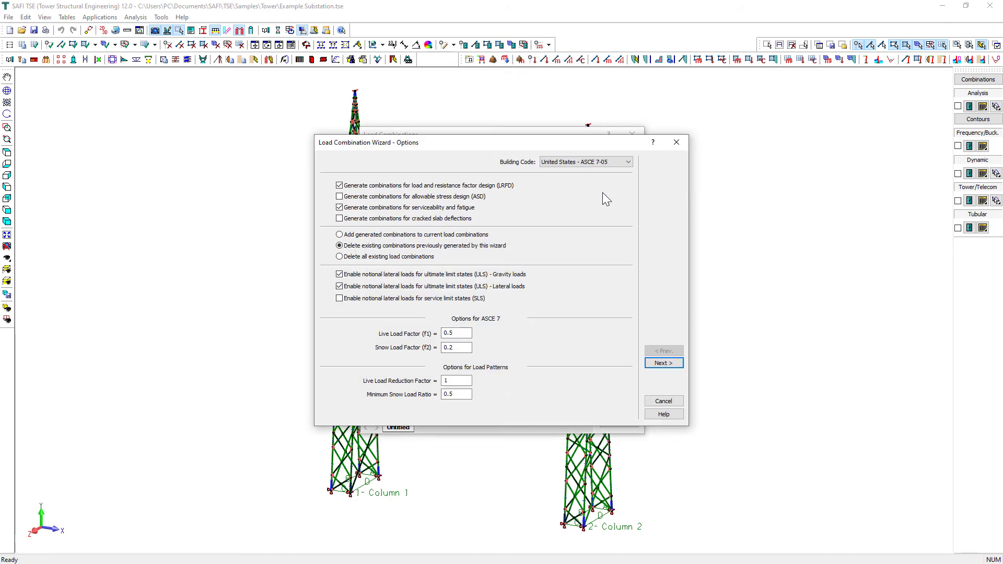
click(663, 362)
click(654, 362)
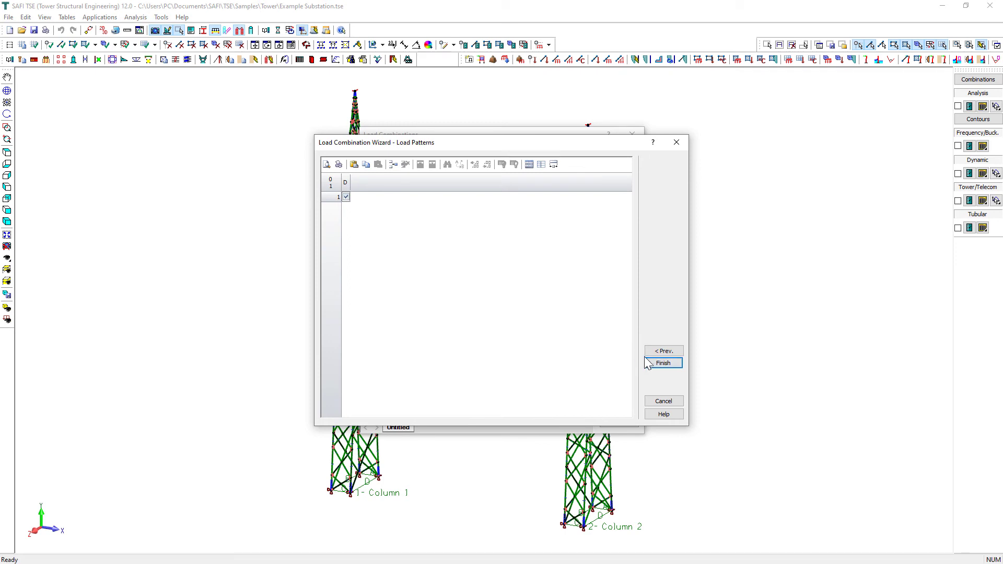
click(658, 362)
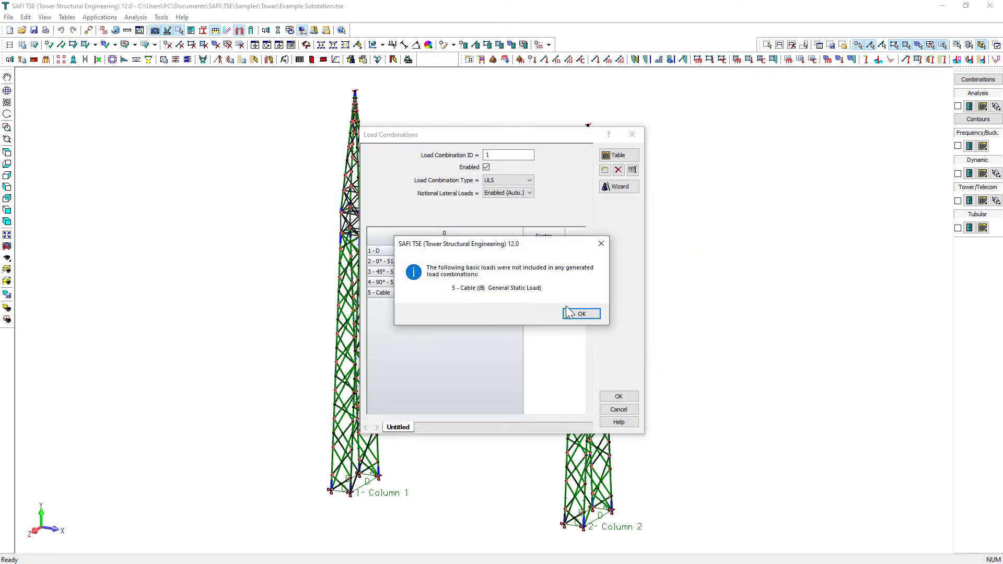
click(570, 313)
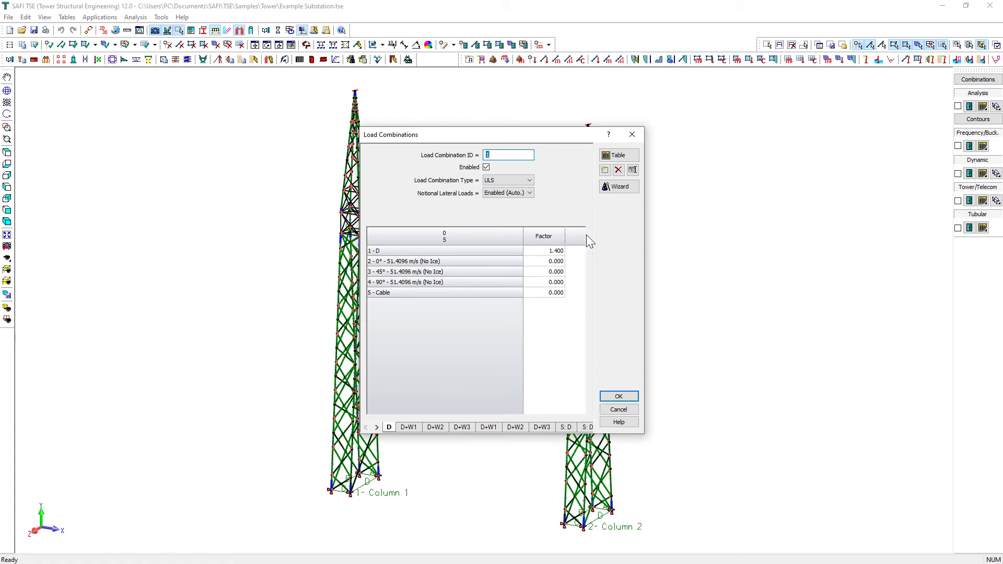
Set the Cable load factor to 1.0 in the first combination and repeat it for all load combinations.
click(616, 156)
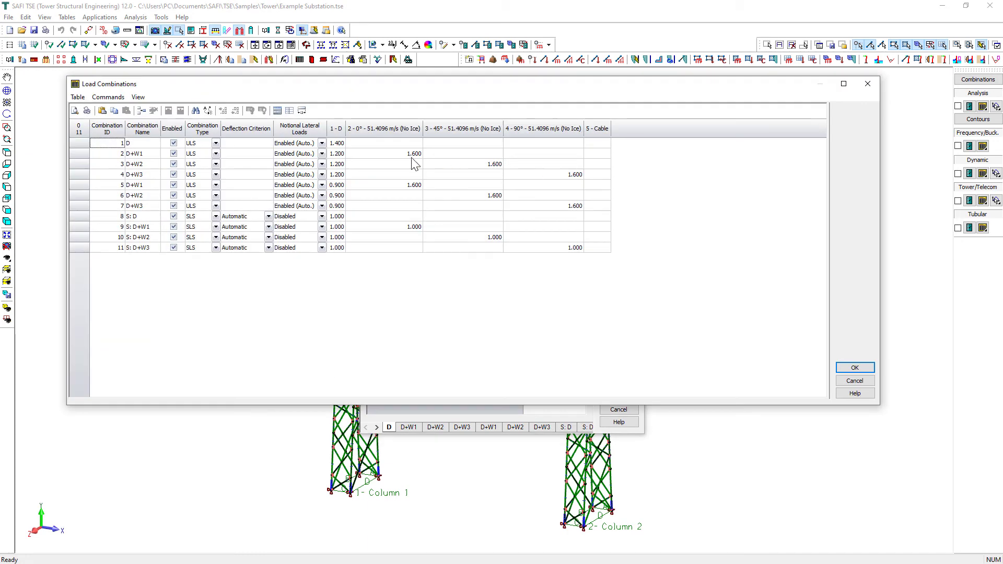
drag(83, 152, 93, 248)
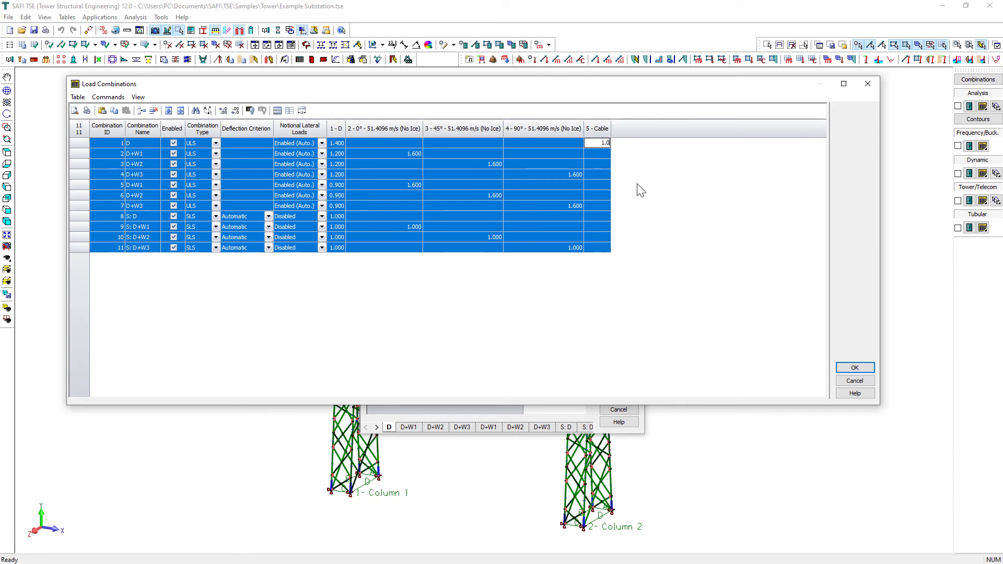
right_click(602, 144)
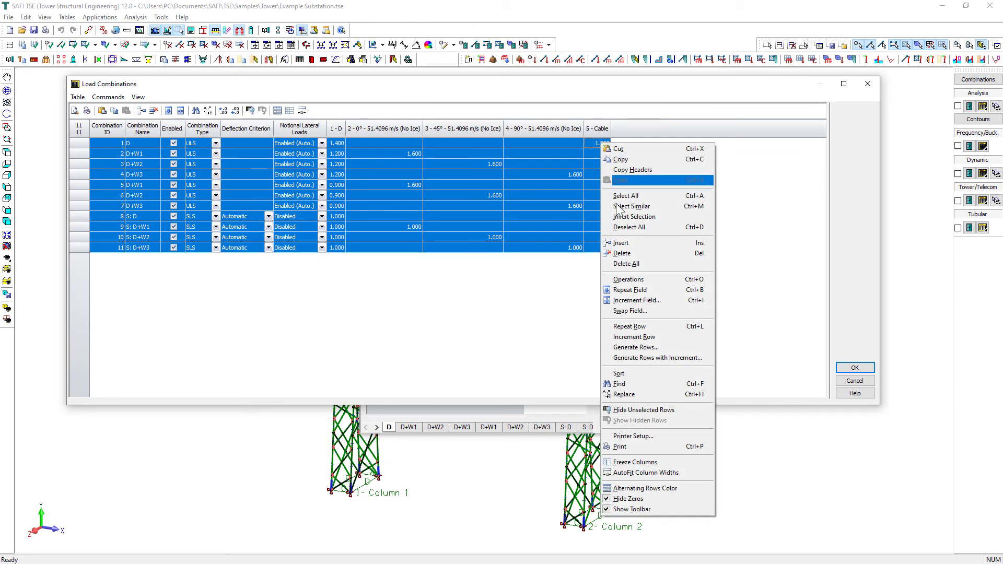
click(628, 289)
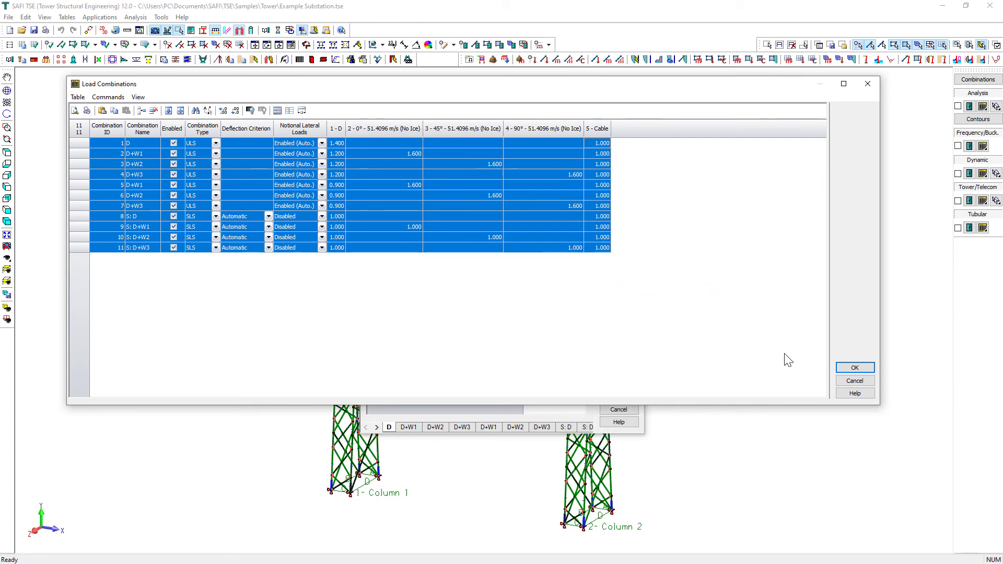
click(855, 367)
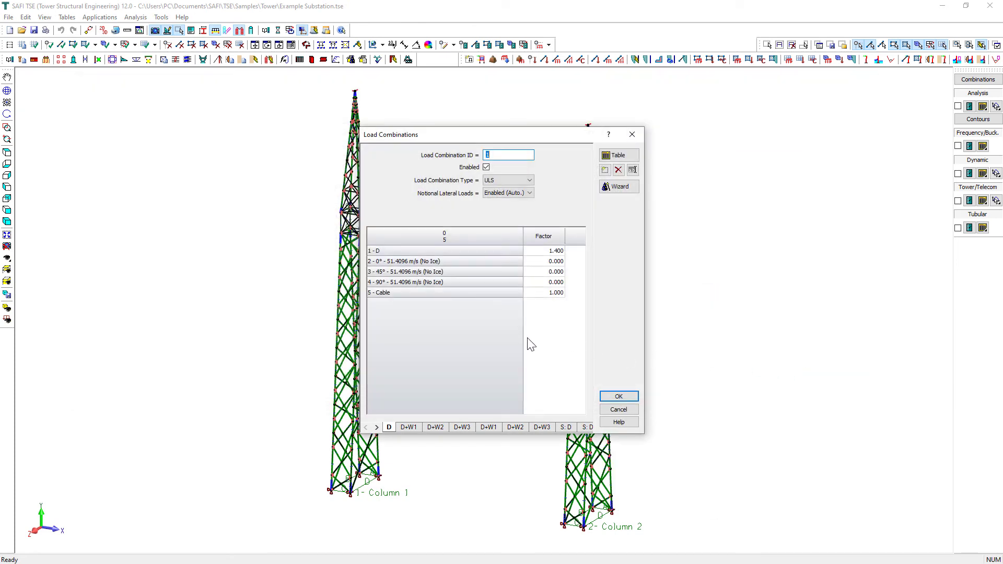
Review the load factors of the individual dead-plus-wind combinations and accept the load combinations.
click(465, 427)
click(489, 427)
click(509, 428)
right_click(509, 427)
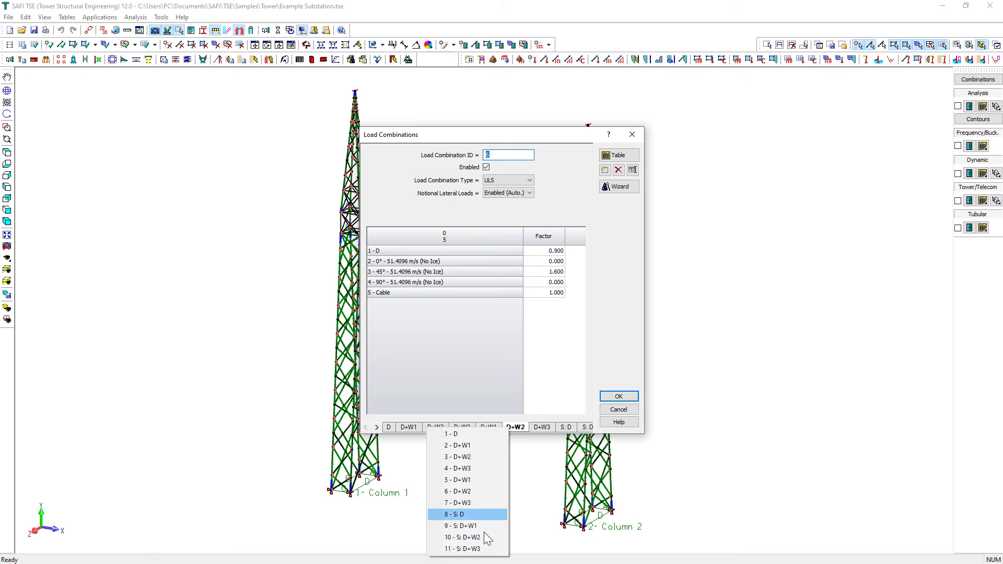
click(542, 427)
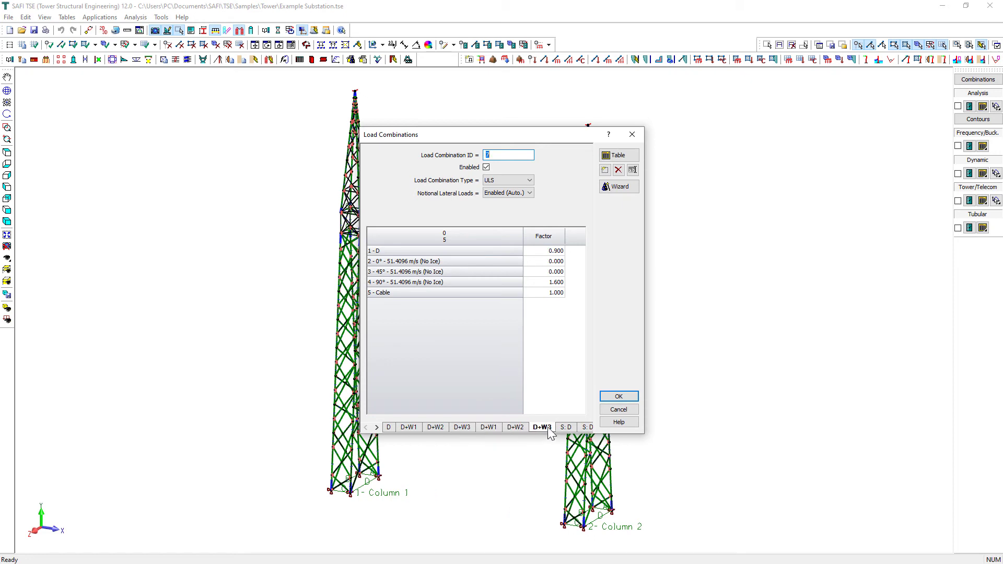
click(619, 397)
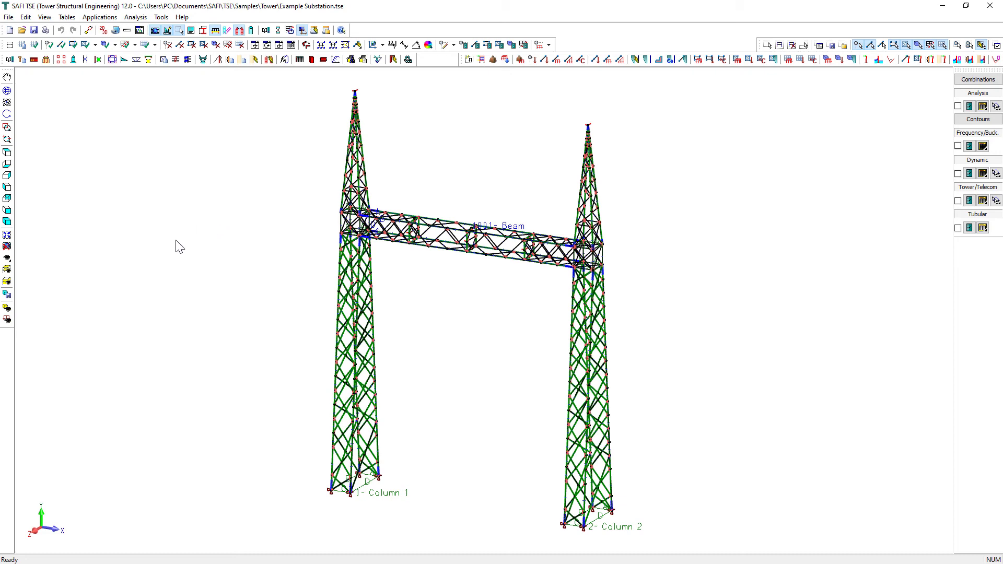
Display all five basic loads on the structure and fit them in the view.
click(7, 320)
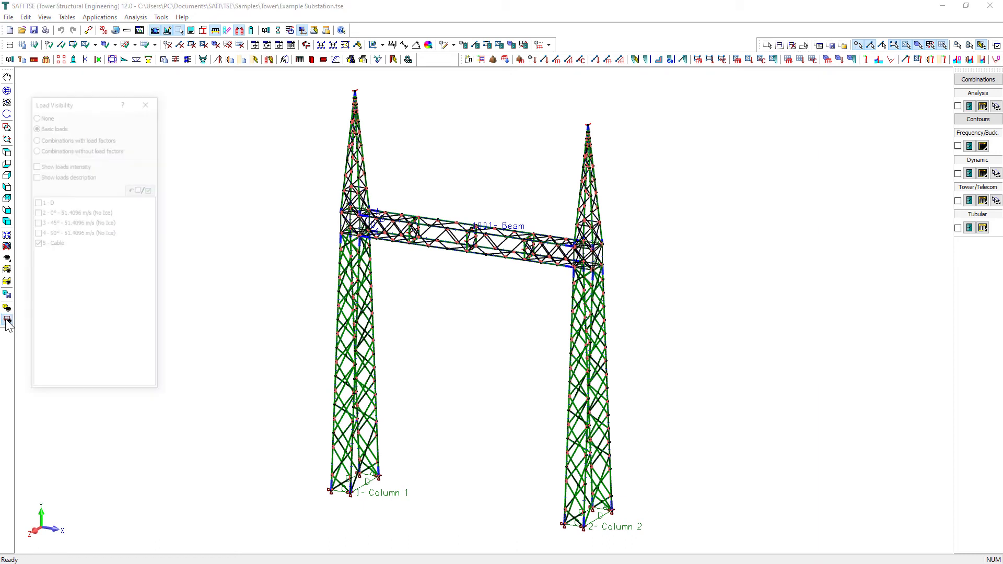
click(141, 189)
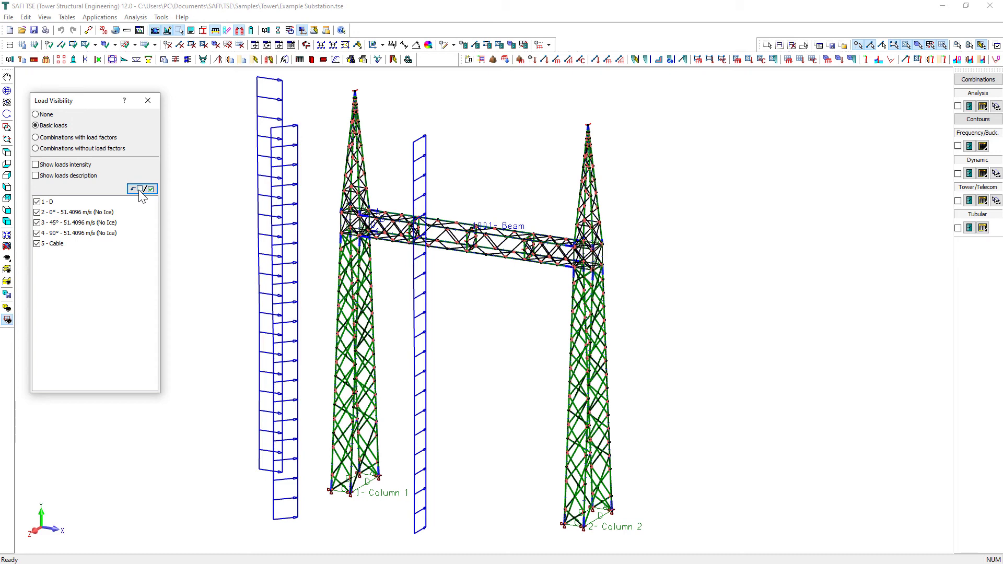
click(7, 235)
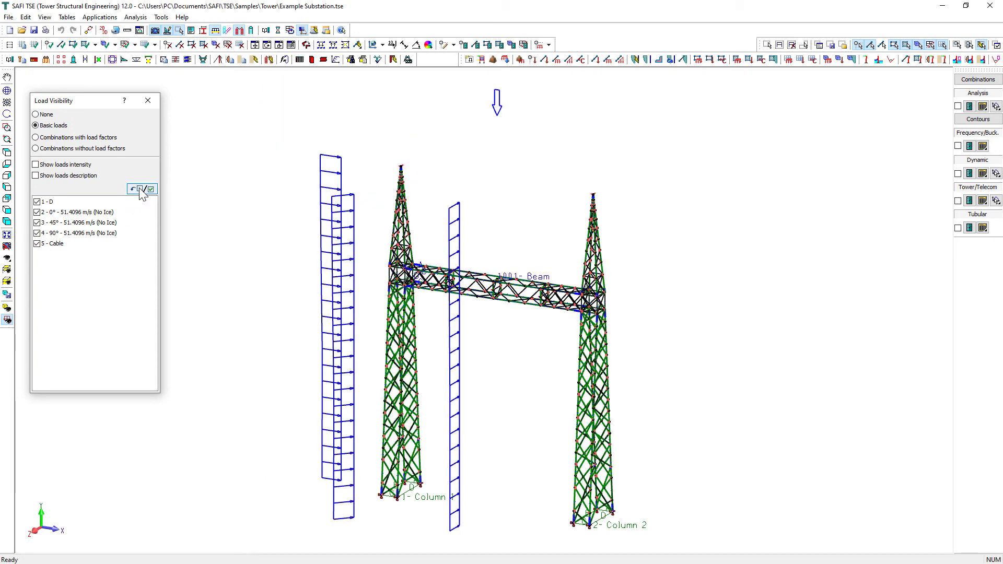
Display the load combinations with load factors and examine several of them on the structure, including D+W and the serviceability dead load.
click(58, 138)
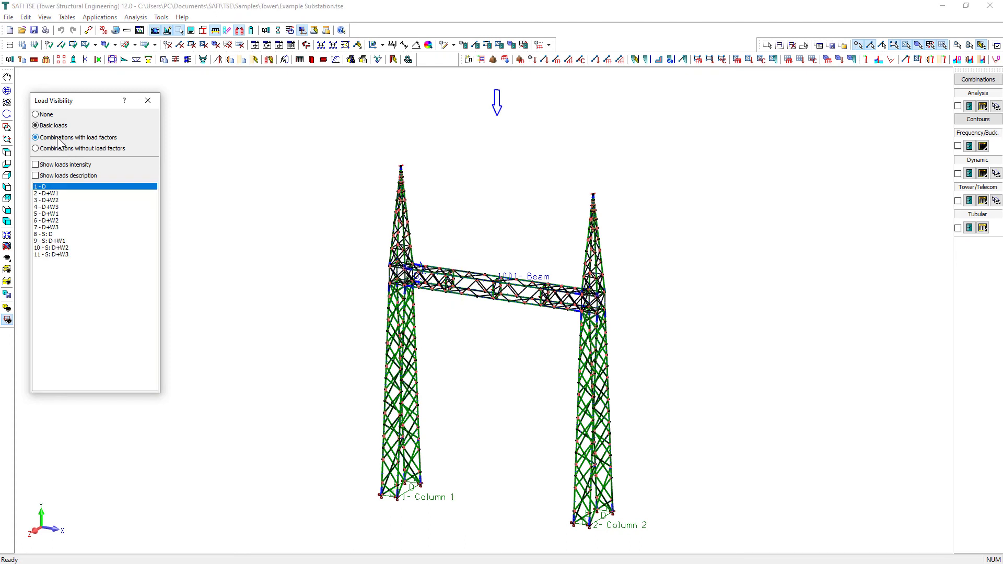
click(63, 194)
click(64, 207)
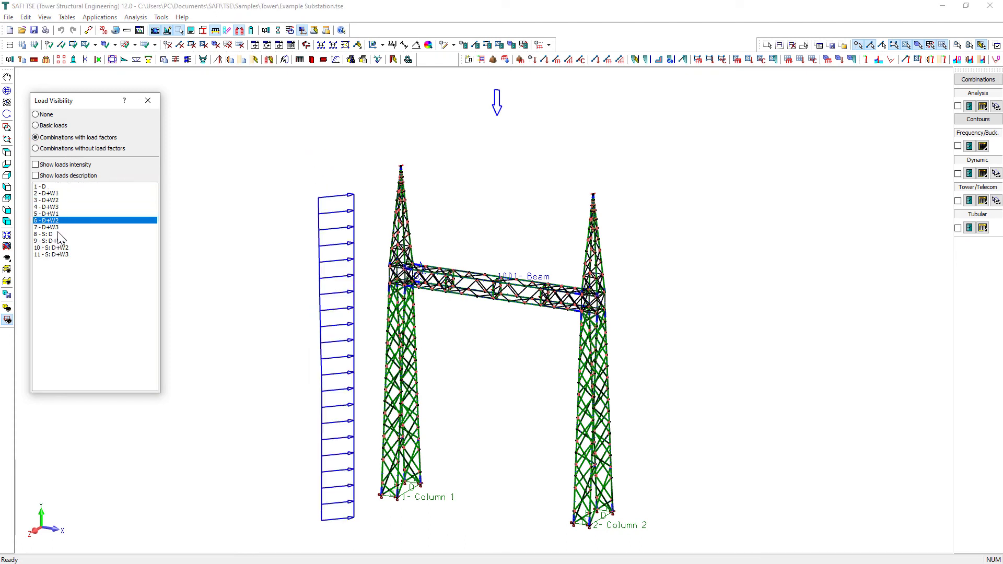
click(61, 234)
click(149, 103)
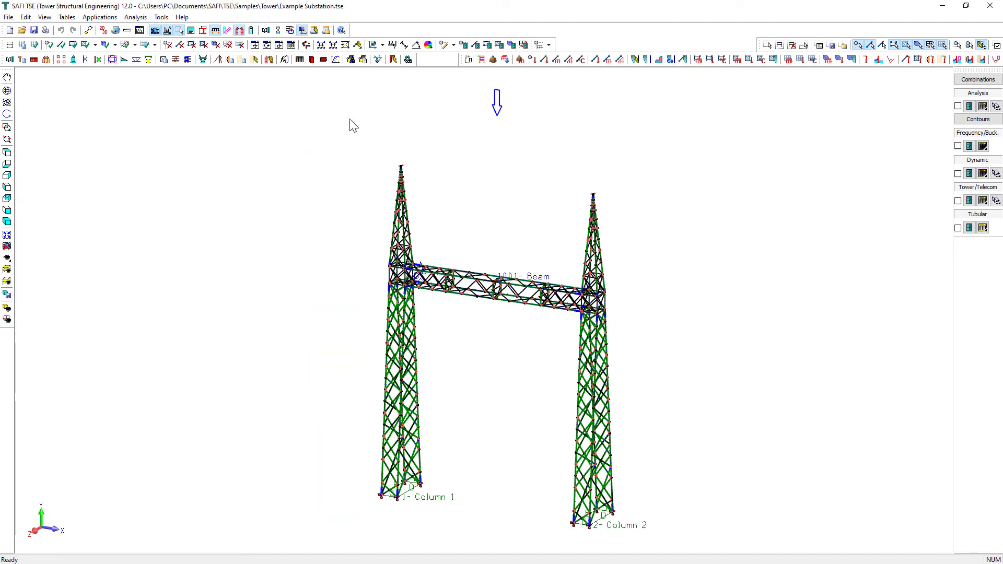
Review the surface wind loads table for the 0° - 51.4096 m/s (No Ice) basic load over the whole structure.
click(918, 59)
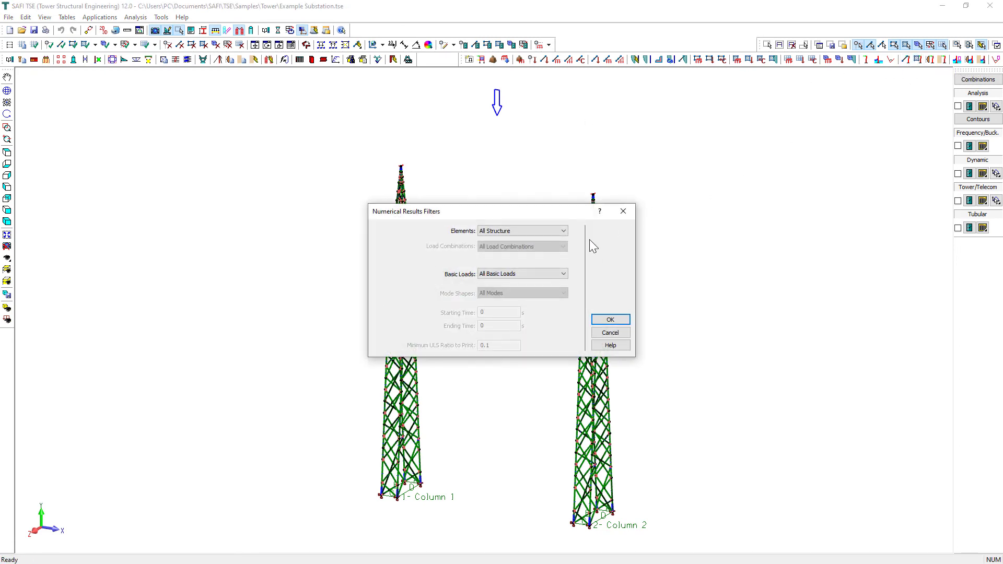
click(545, 274)
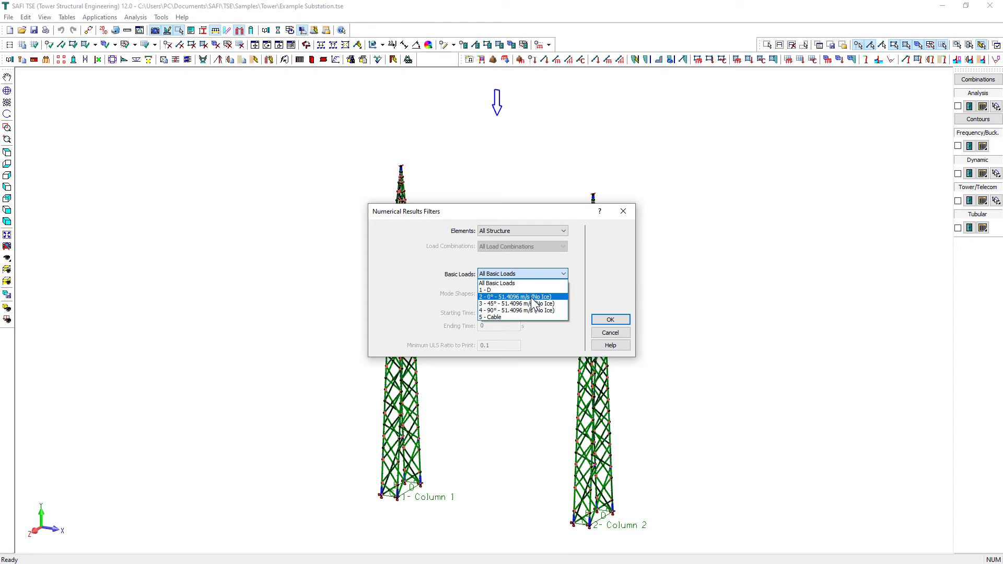
click(532, 296)
click(609, 319)
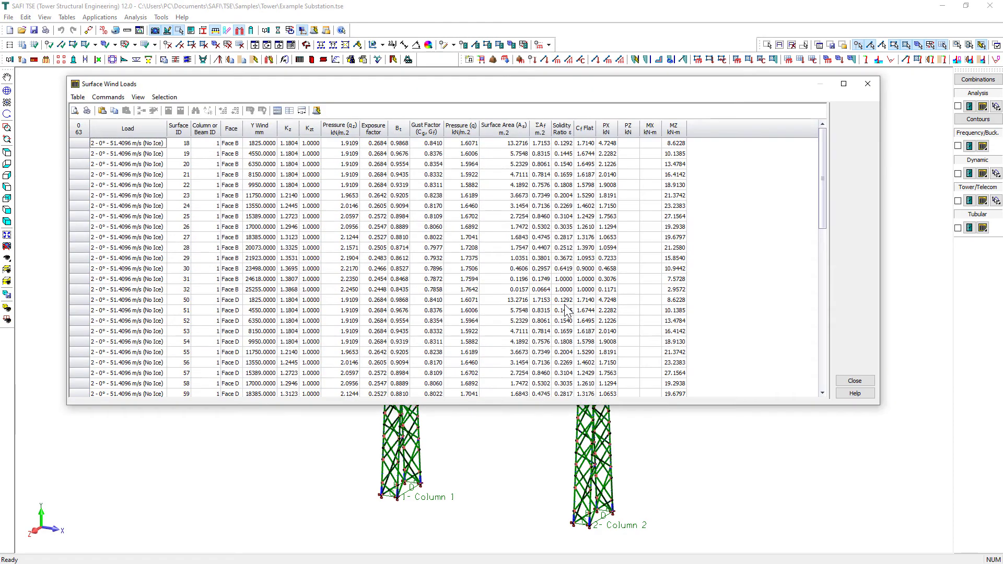
scroll(283, 224, down, 9)
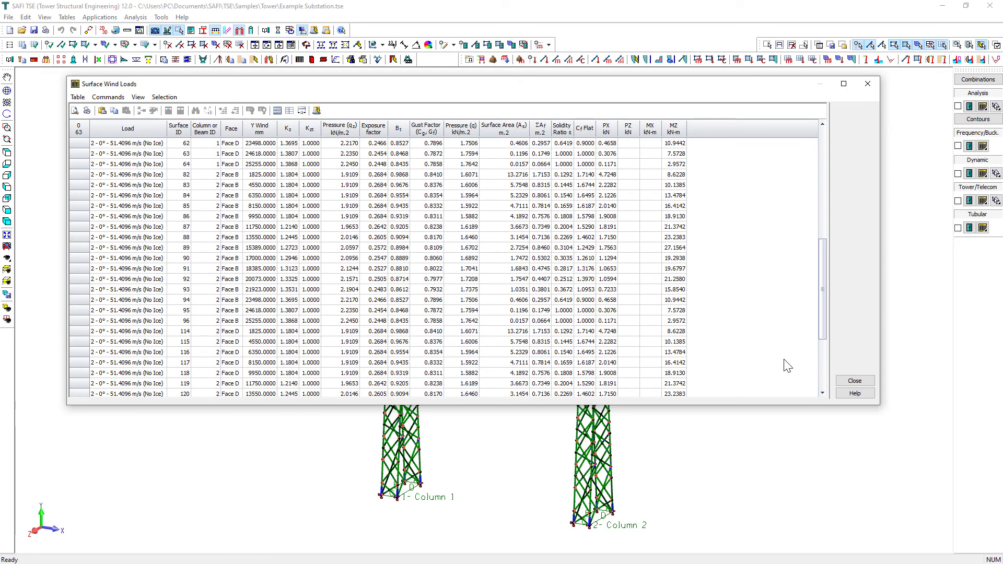
click(855, 381)
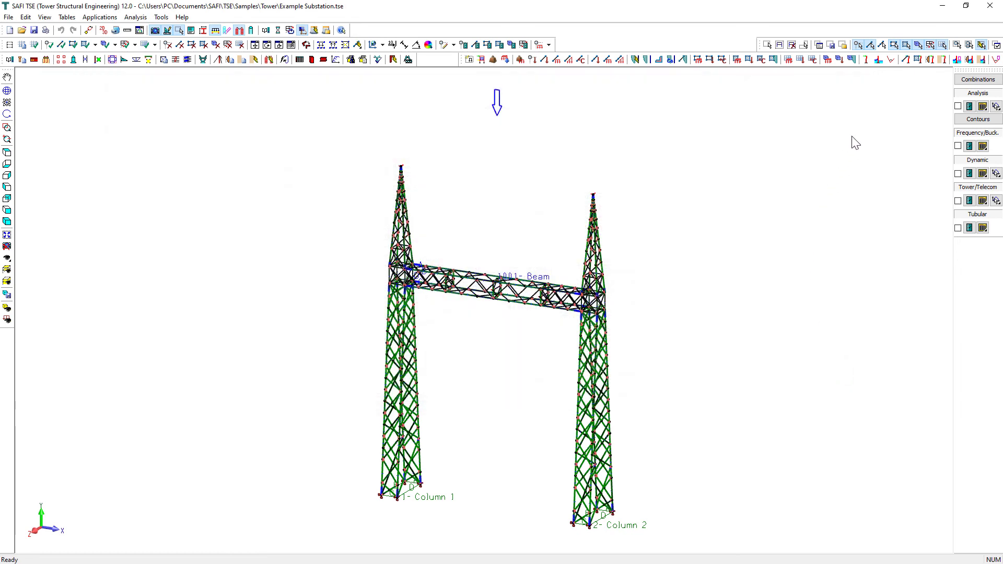
Review the member wind loads table for the 45° - 51.4096 m/s (No Ice) basic load over the whole structure.
click(902, 57)
click(565, 274)
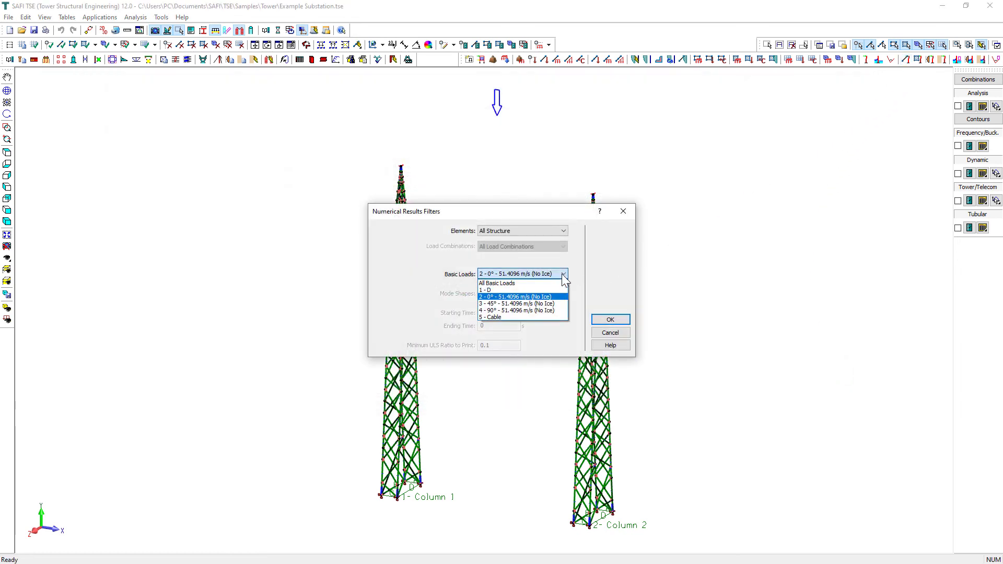
click(554, 297)
click(606, 321)
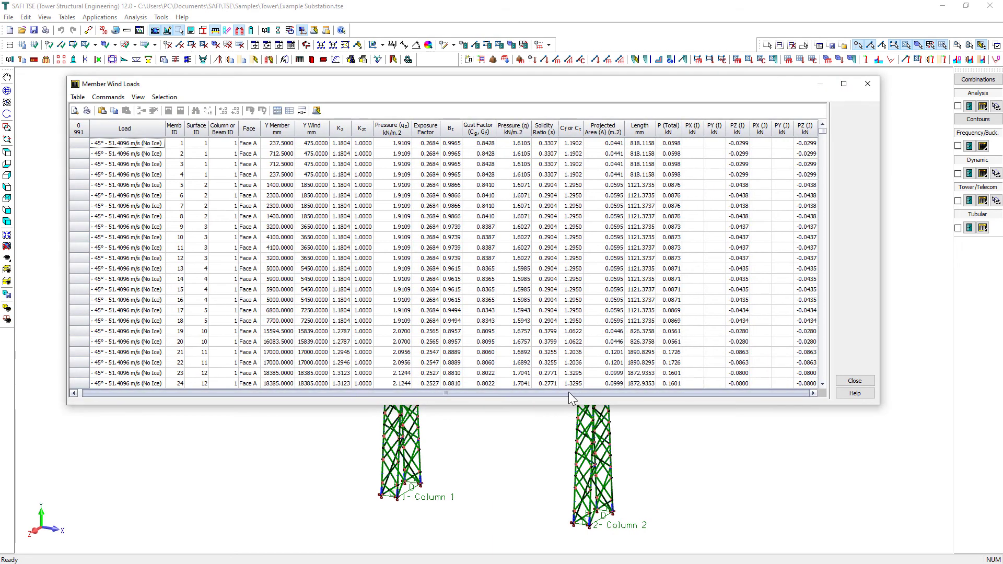
click(849, 380)
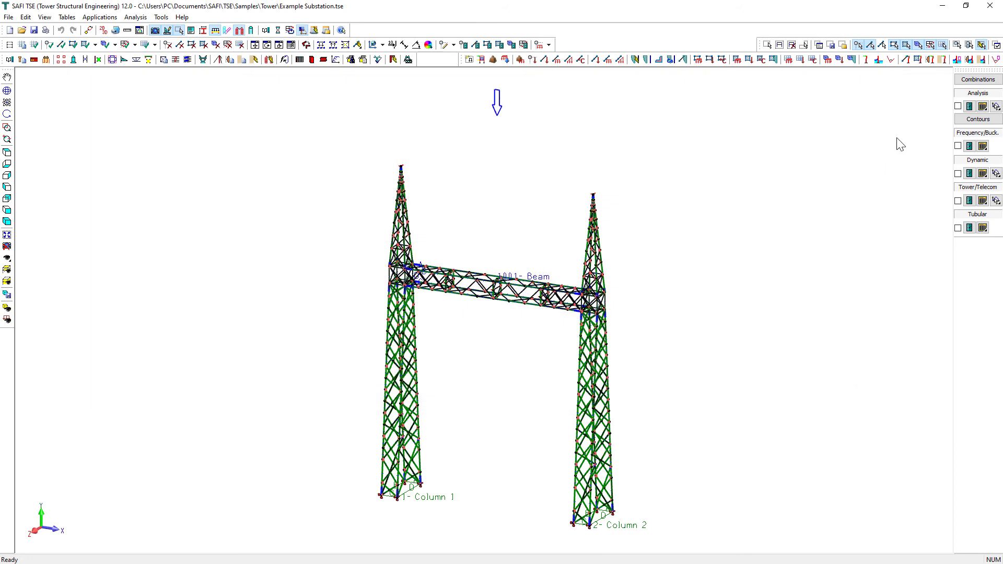
click(959, 61)
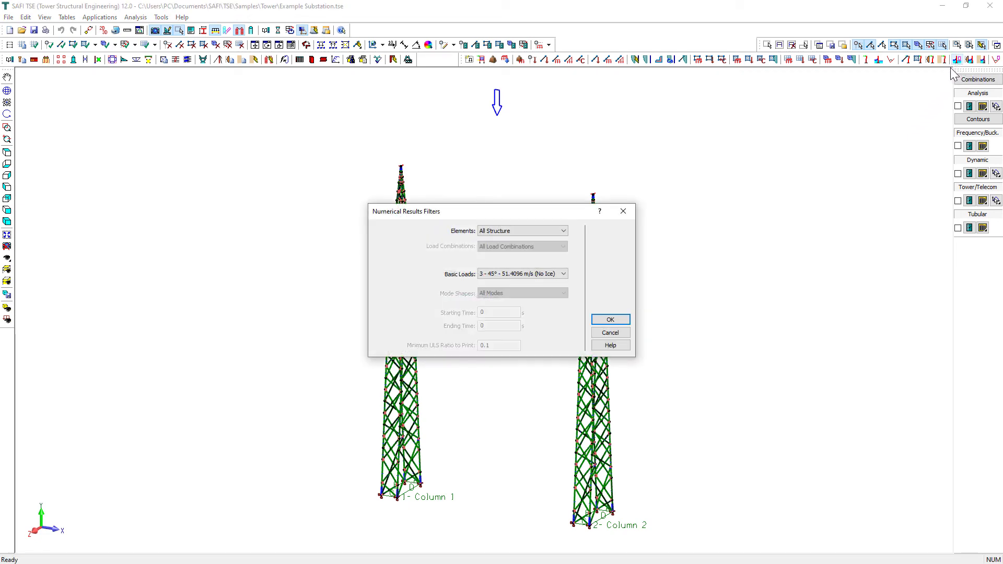
click(623, 212)
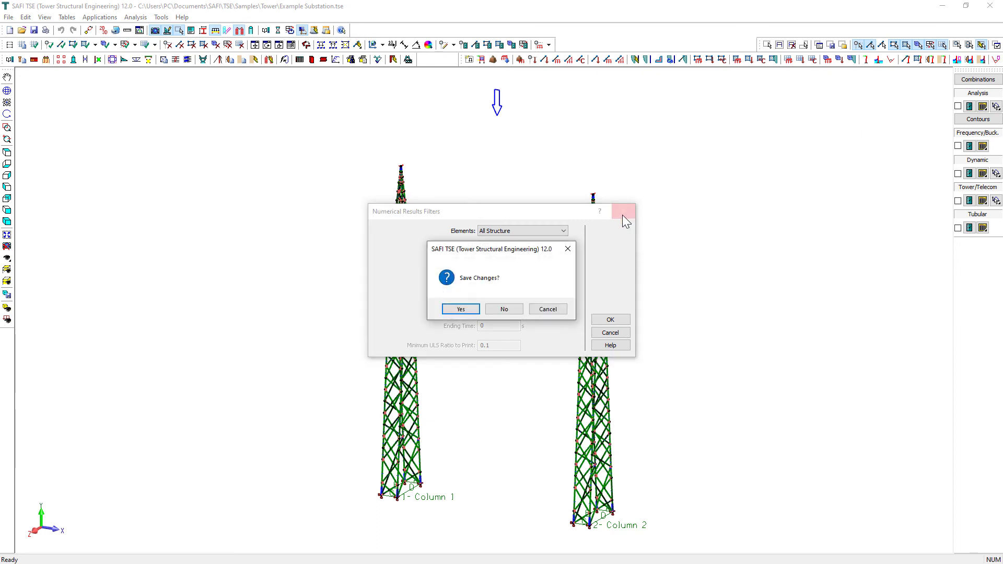
click(503, 310)
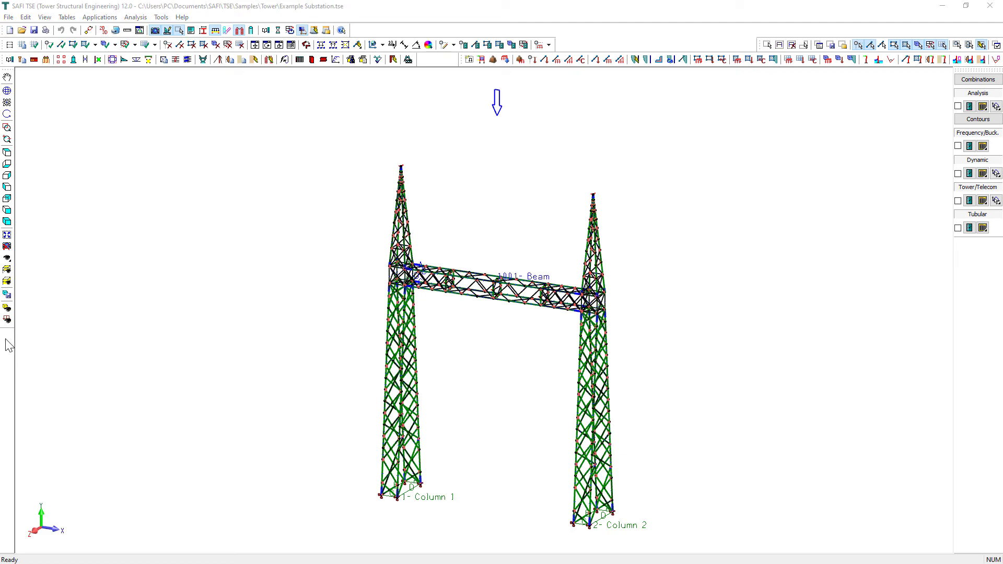
Hide all loads by setting the load visibility to None.
click(8, 319)
click(50, 116)
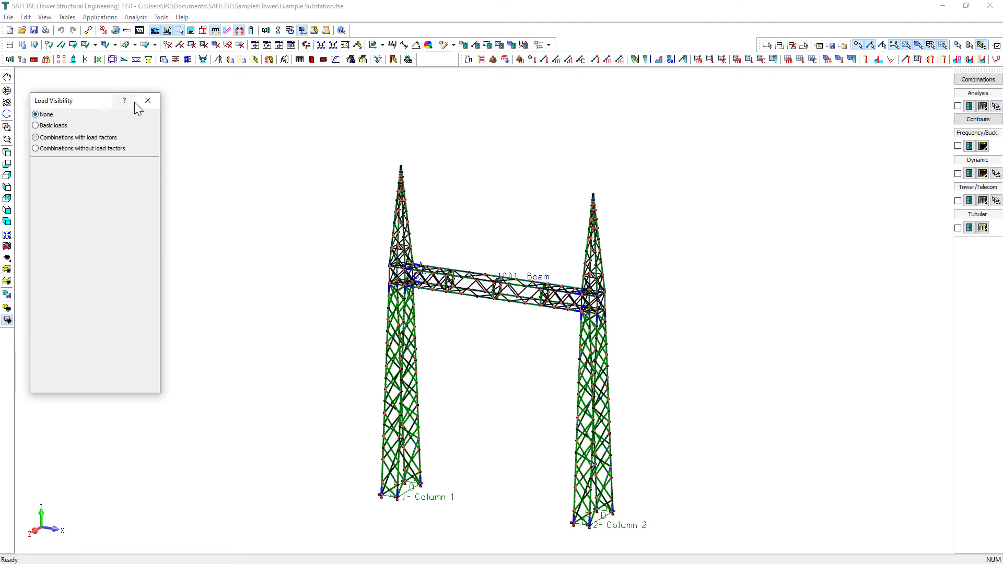
click(148, 100)
Run a Static Linear analysis with the Verification - Tower/Telecom (ASCE 10-15) design option.
click(278, 30)
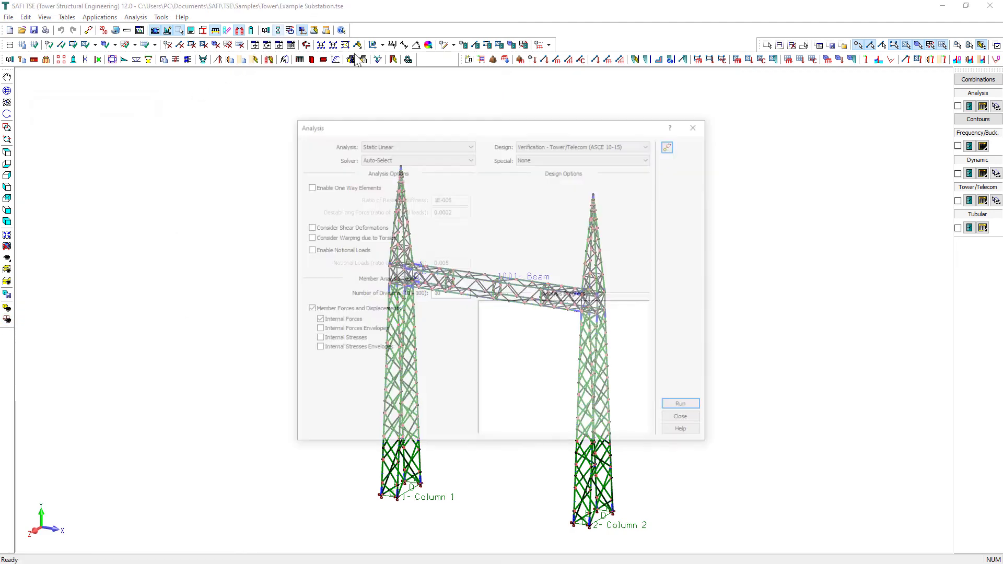
click(544, 142)
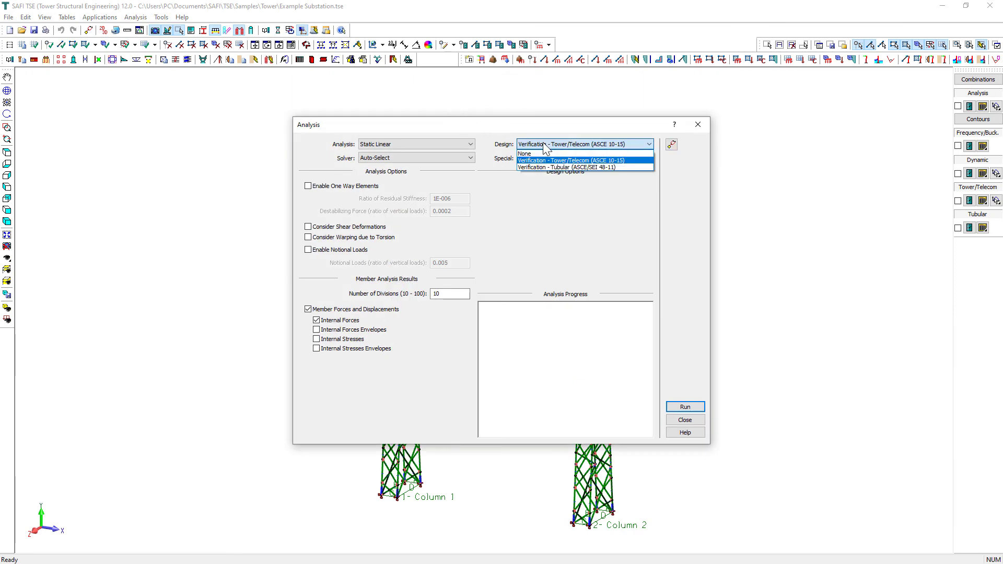
click(544, 142)
click(473, 144)
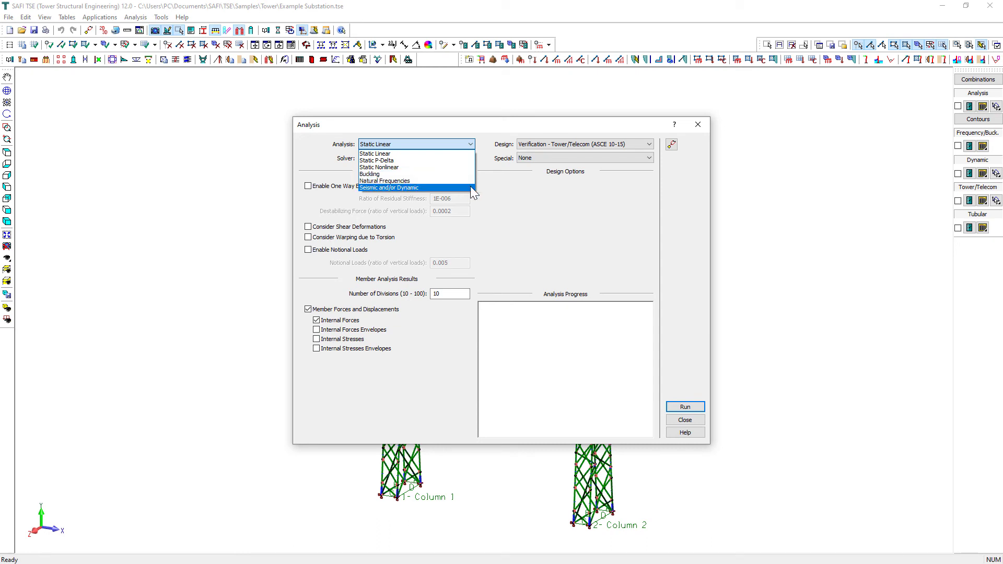
click(514, 197)
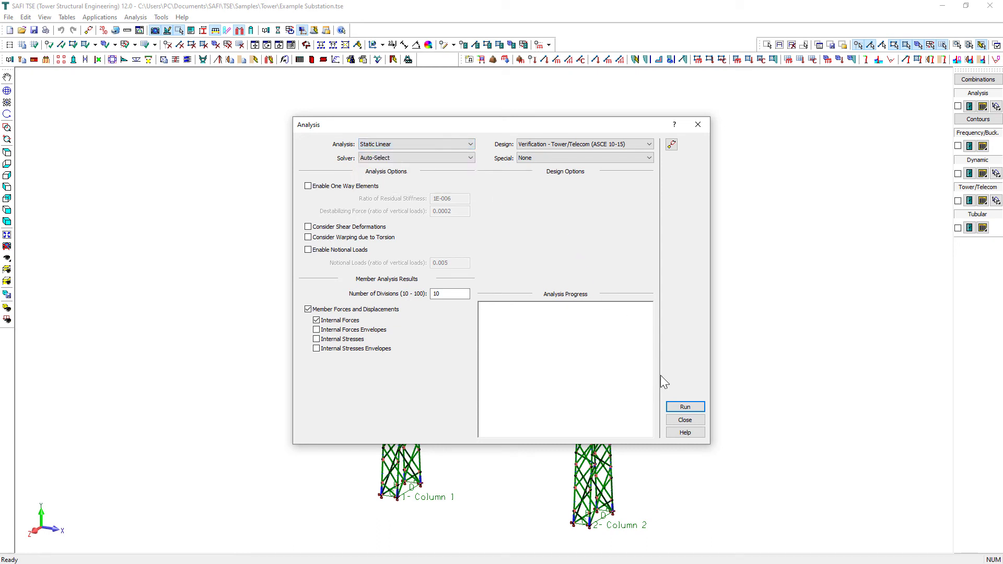
click(685, 407)
click(513, 311)
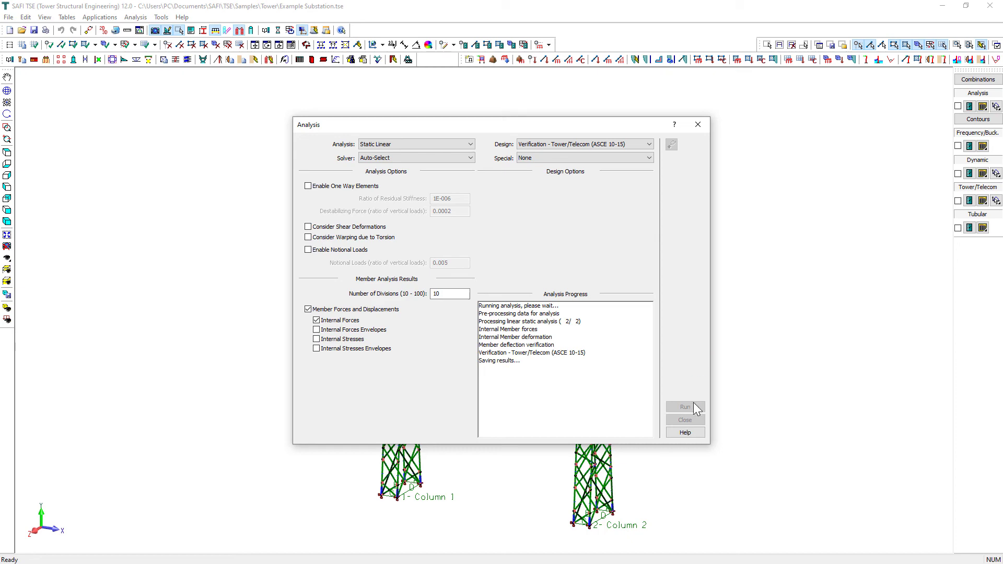
click(686, 418)
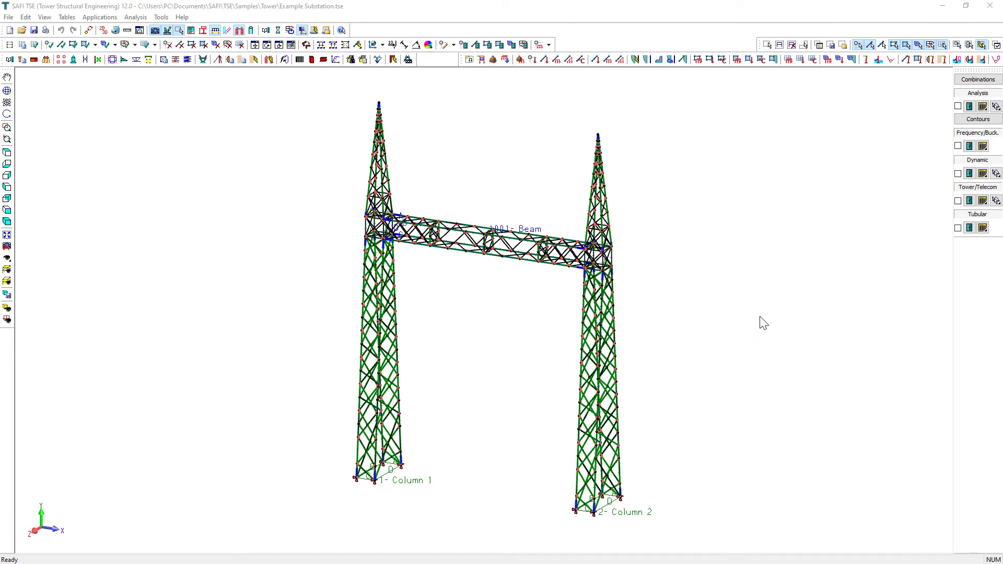
Select only load combination 2 - D+W1 for displaying the results.
click(972, 81)
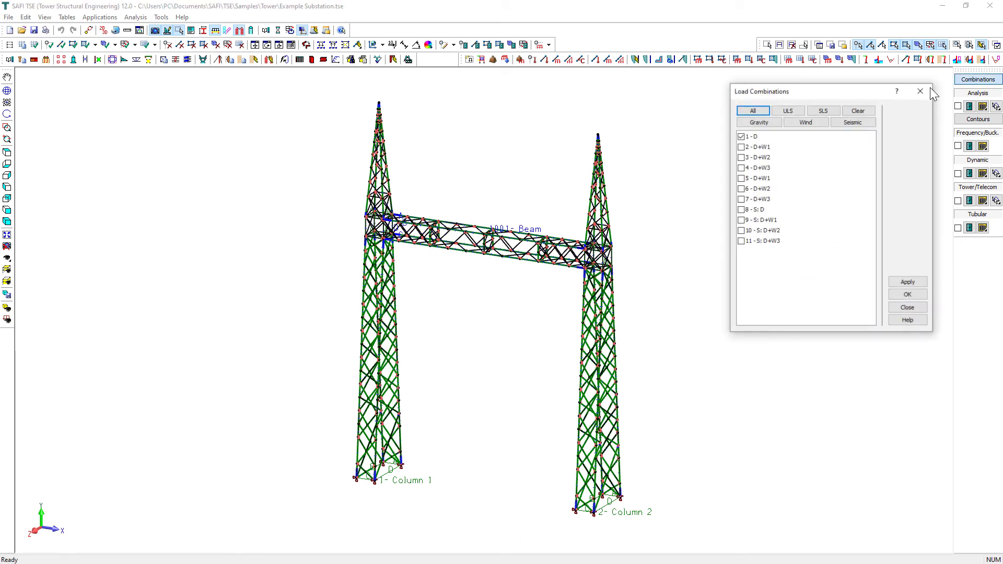
click(788, 111)
click(825, 112)
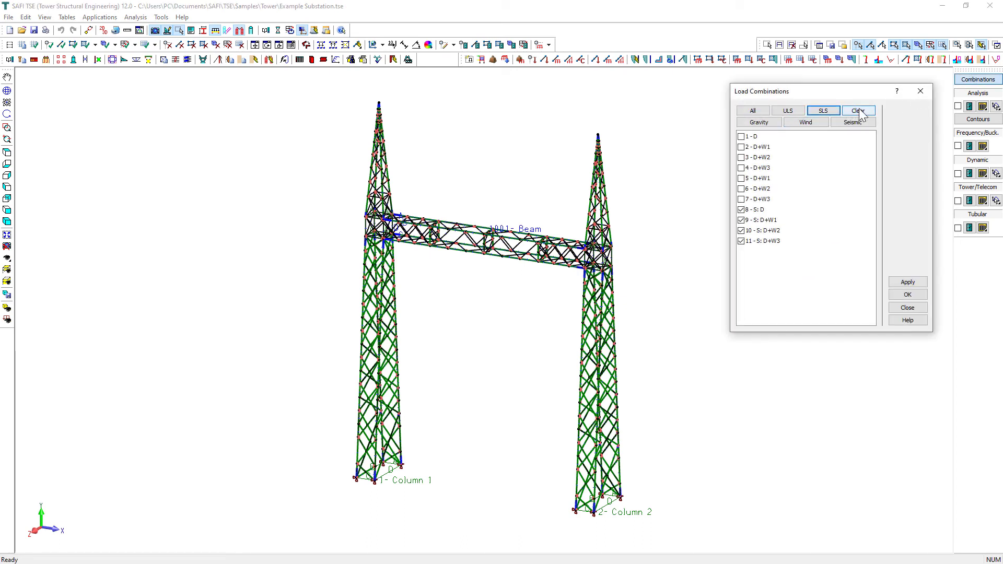
click(858, 110)
click(742, 148)
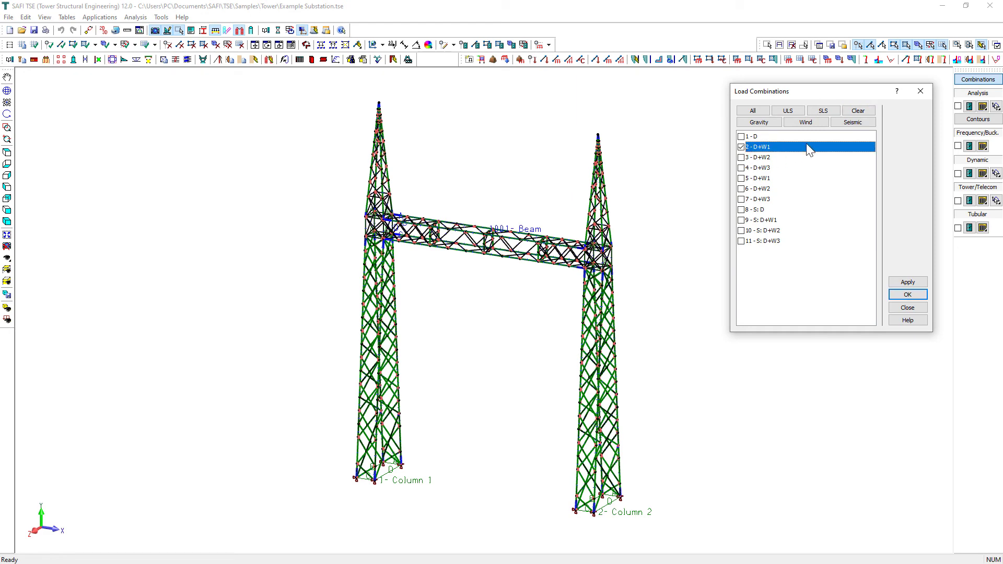
Display the internal deformations for combination D+W1 and examine the deformed shape along the beam axis.
click(970, 105)
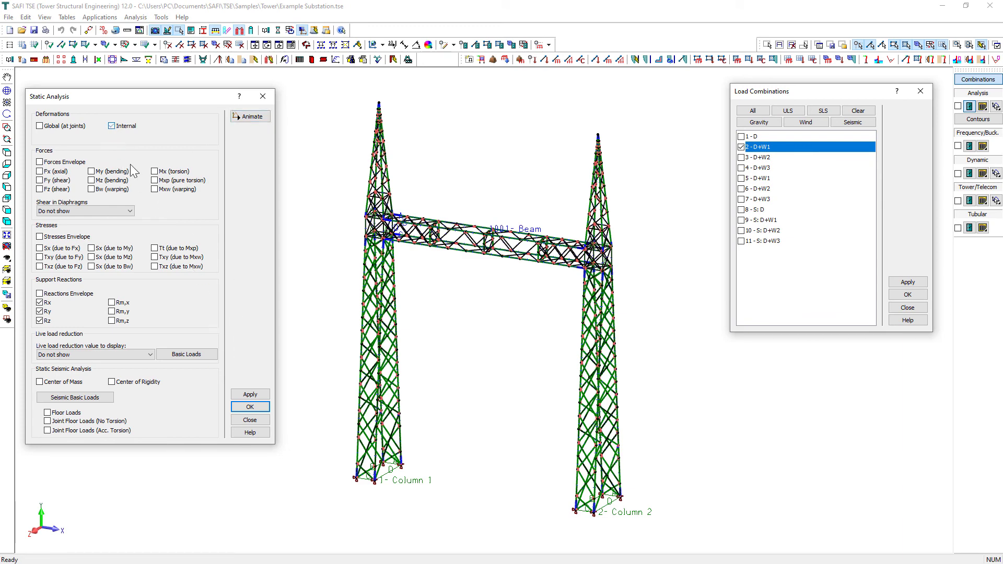
click(244, 399)
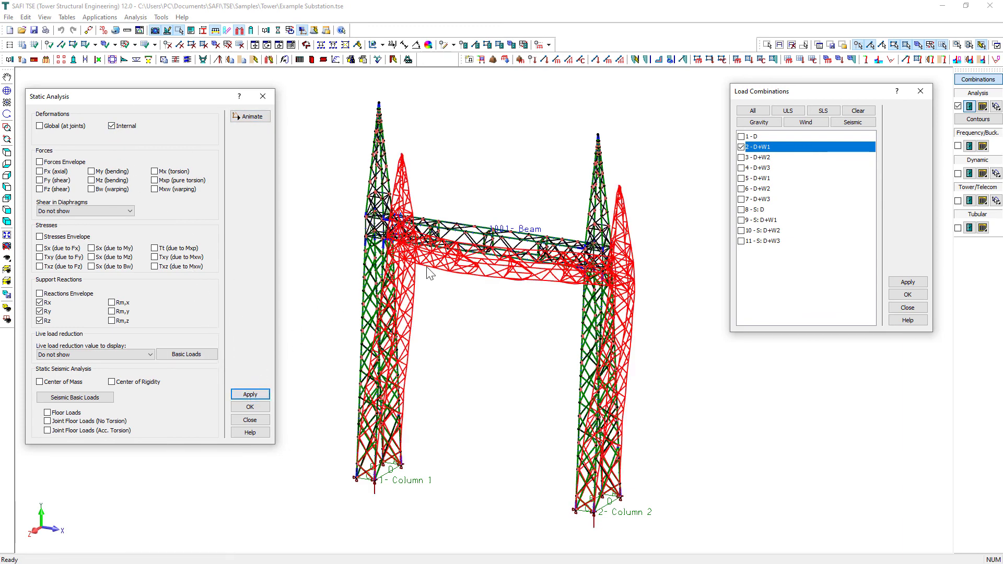
mouse_move(429, 273)
middle_down()
mouse_move(406, 262)
mouse_move(609, 249)
mouse_move(595, 256)
middle_up()
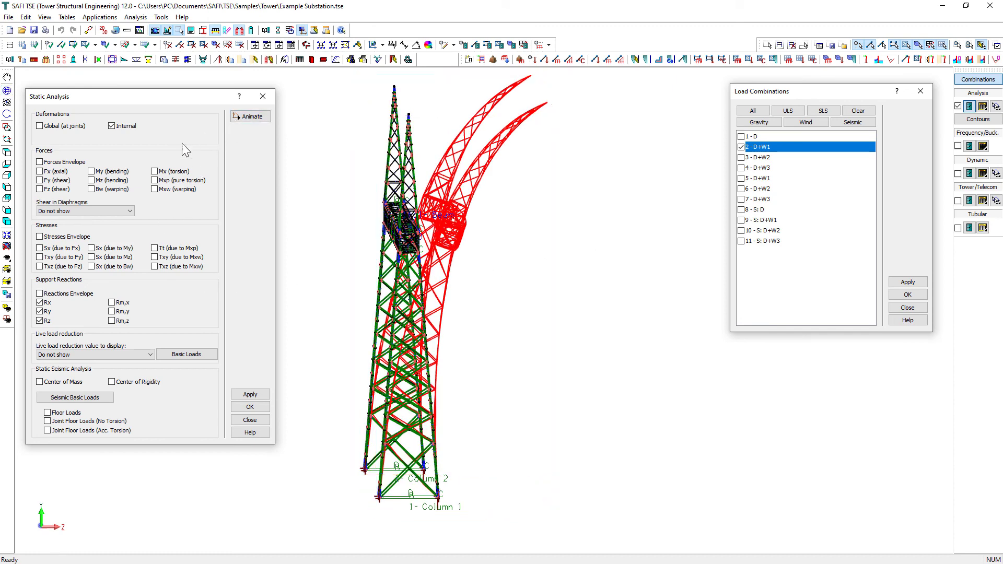
Animate the deformed shape, pause it and step the frames through to 100 %.
click(236, 121)
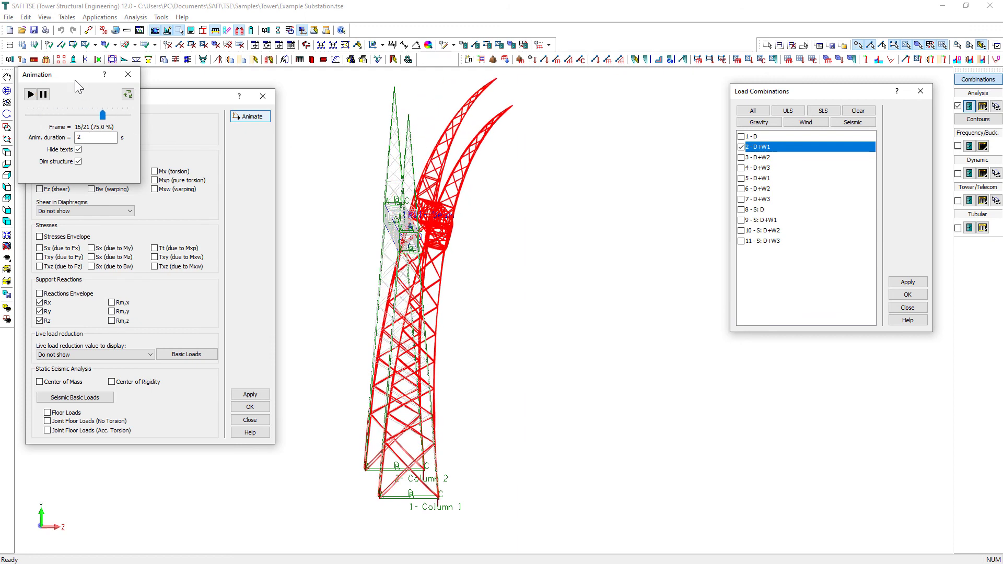
click(43, 94)
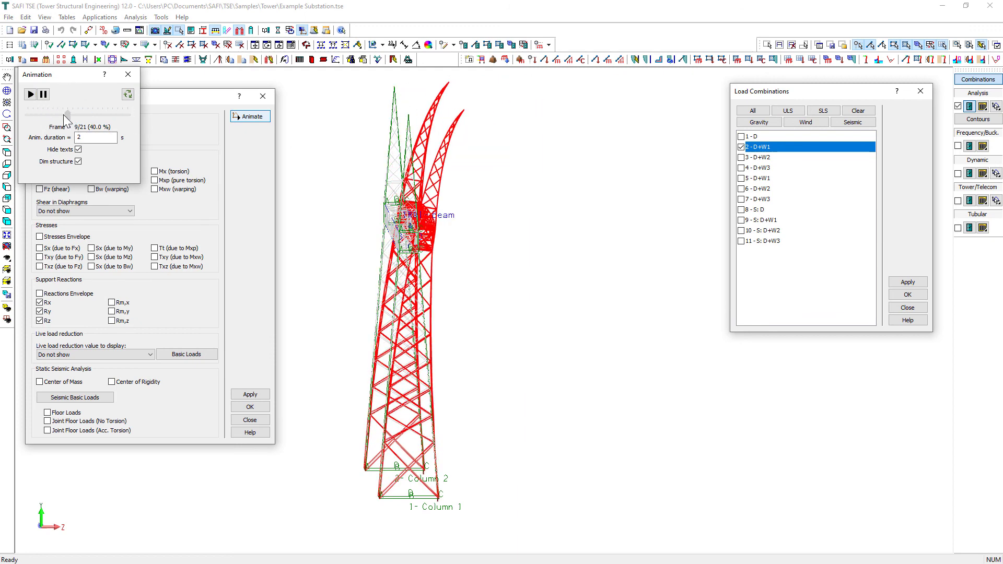
drag(63, 118, 125, 125)
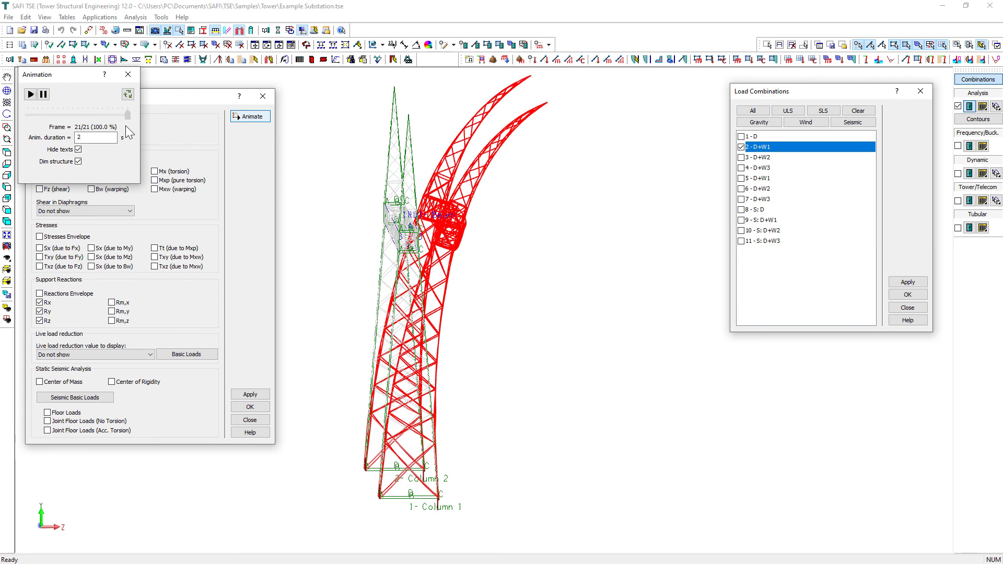
click(127, 76)
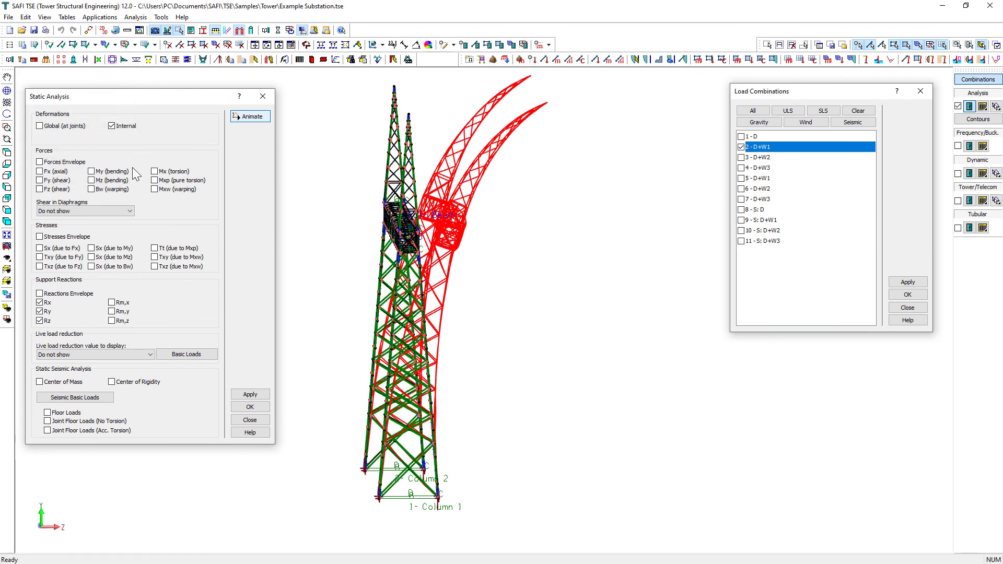
Replace the internal deformations display with the Fx (axial) force diagrams for combination D+W1.
click(112, 126)
click(40, 171)
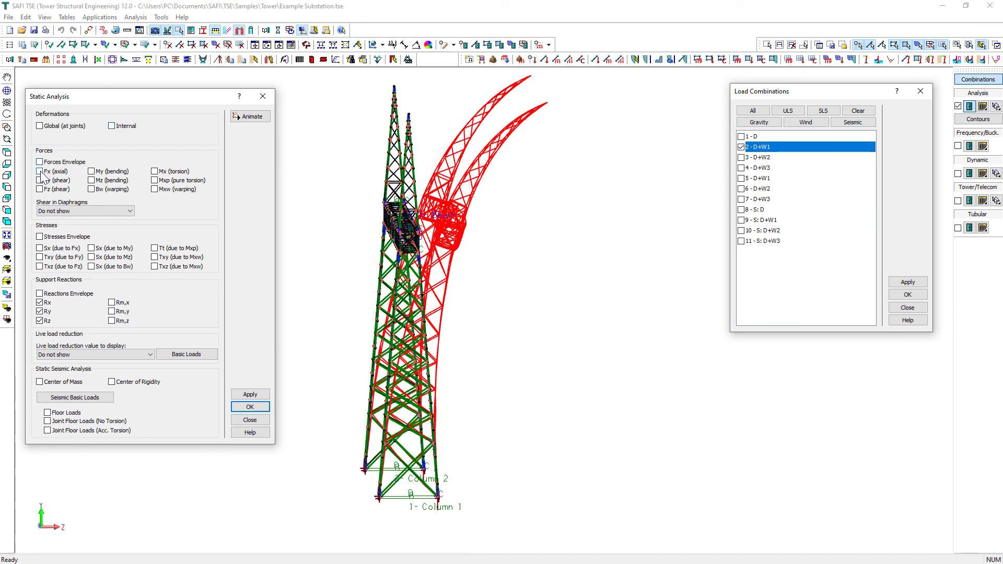
click(250, 395)
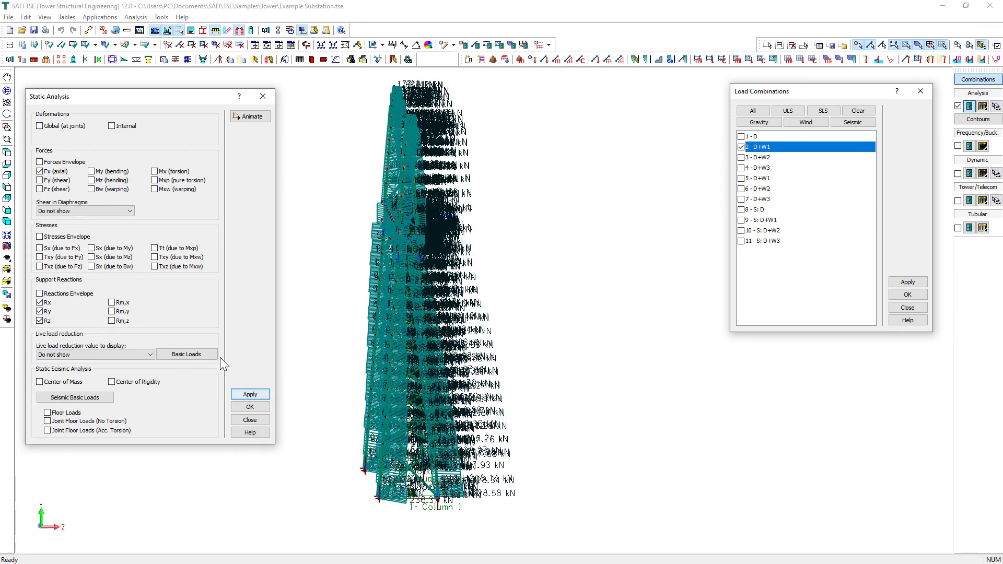
Hide the Fx force diagrams, display the internal deformations again and close the result display and load combination settings.
click(39, 172)
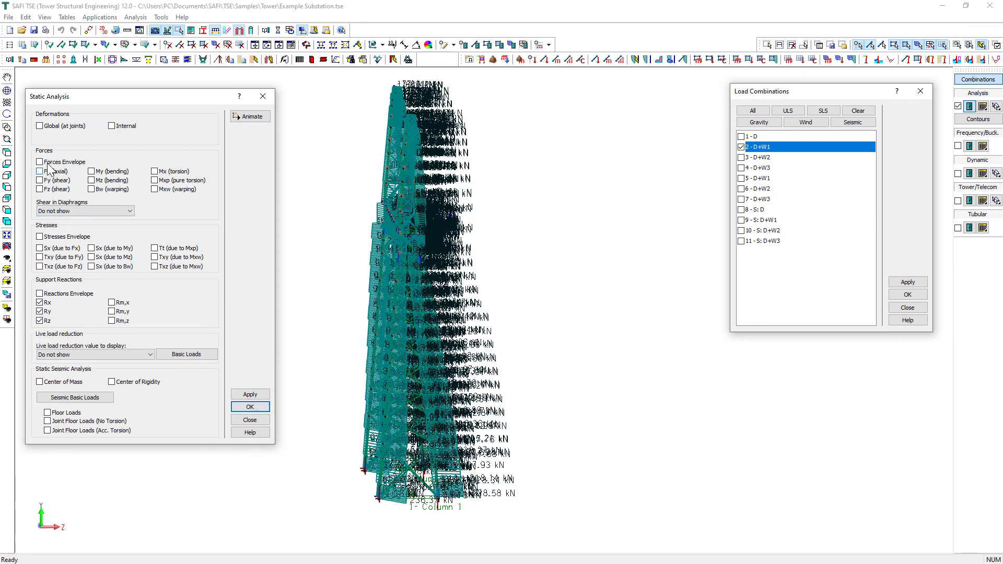
click(112, 126)
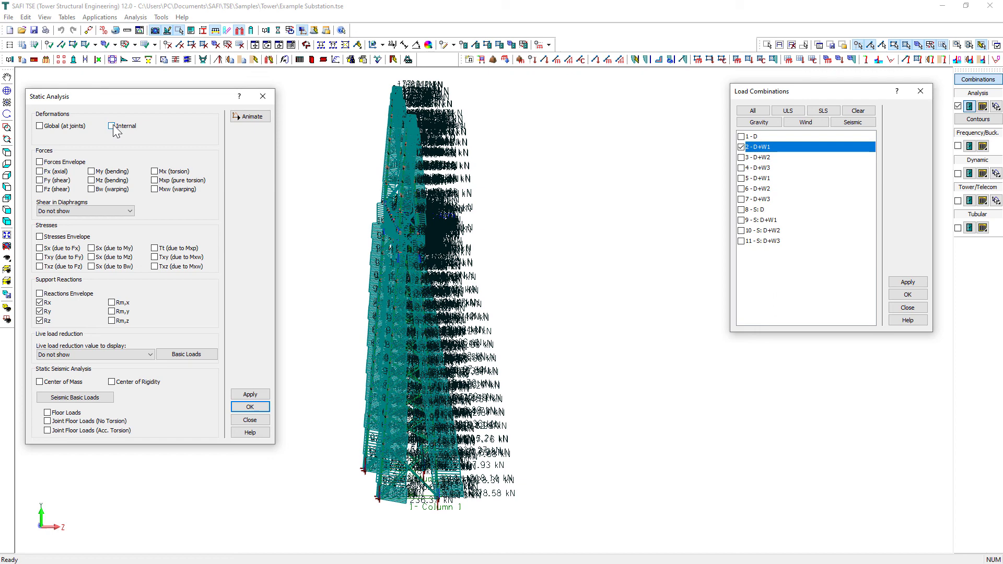
click(250, 395)
click(250, 407)
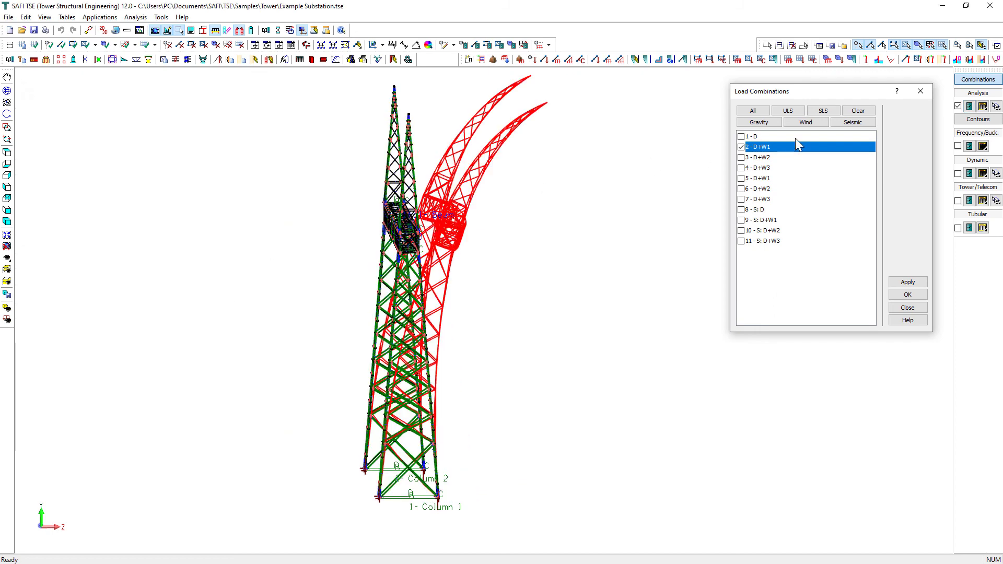
click(921, 91)
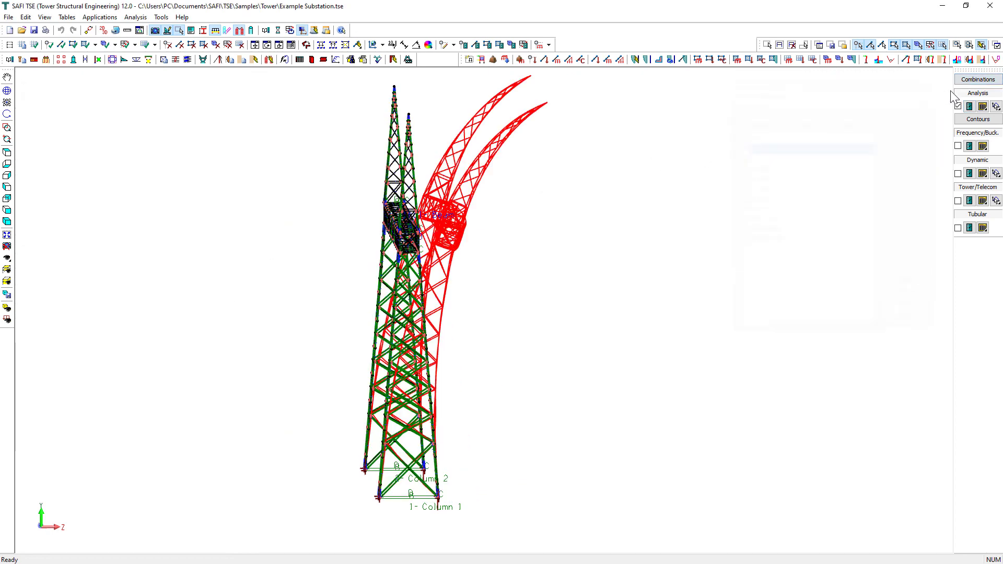
Review the Reactions Summary table for the load combinations and close it.
click(982, 107)
click(924, 140)
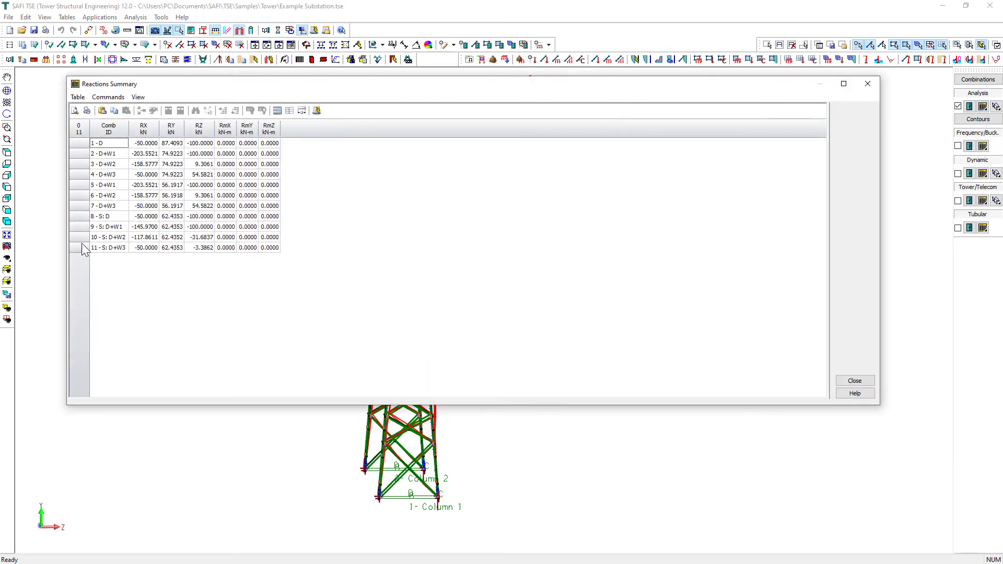
click(855, 381)
Review the support reactions for All Structure and All Load Combinations, shown as an envelope, and close the table.
click(982, 107)
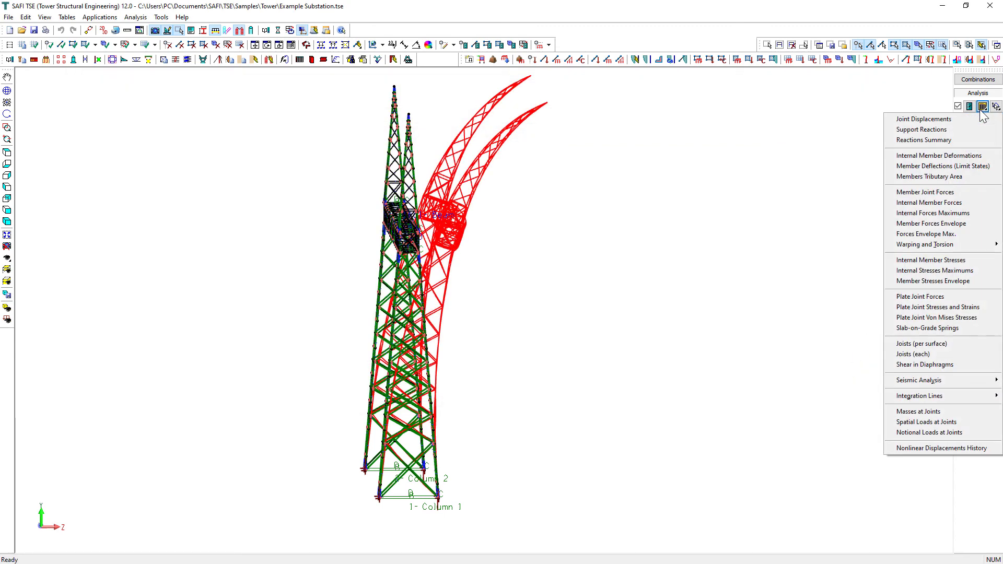
click(923, 130)
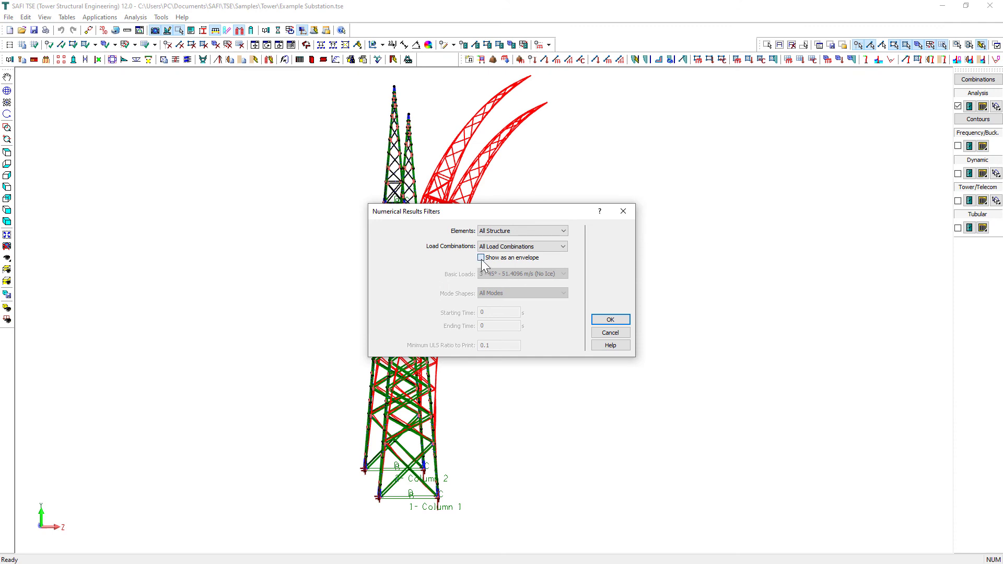
click(609, 328)
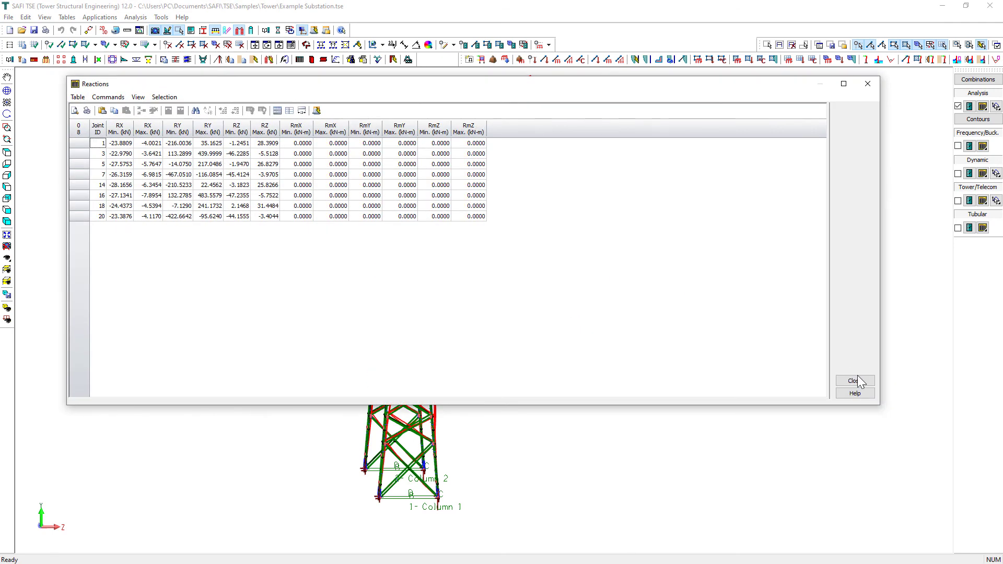
click(859, 381)
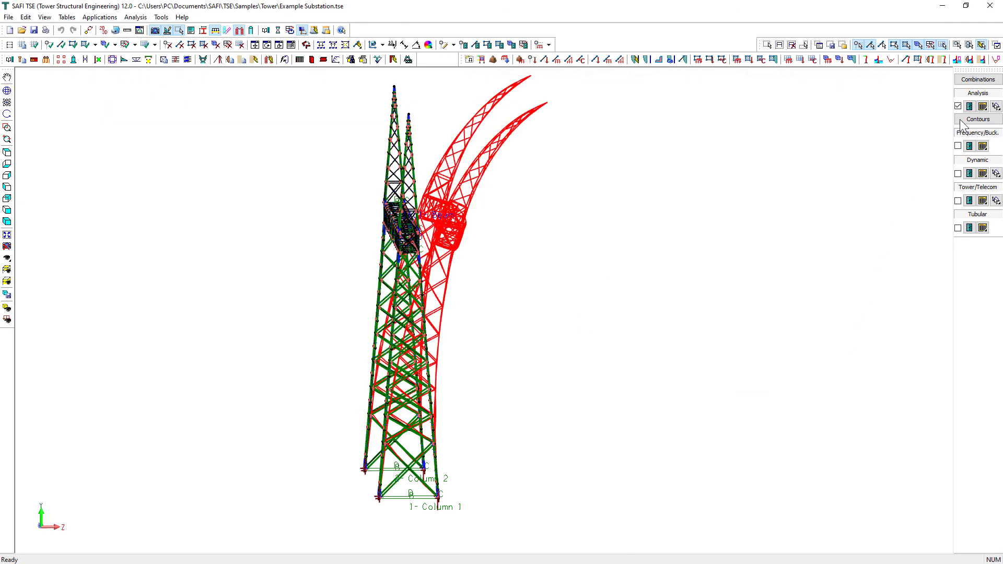
Plot the internal member forces of physical member P252 in Column 1 and hide the numerical table to enlarge the Fx diagram.
click(996, 107)
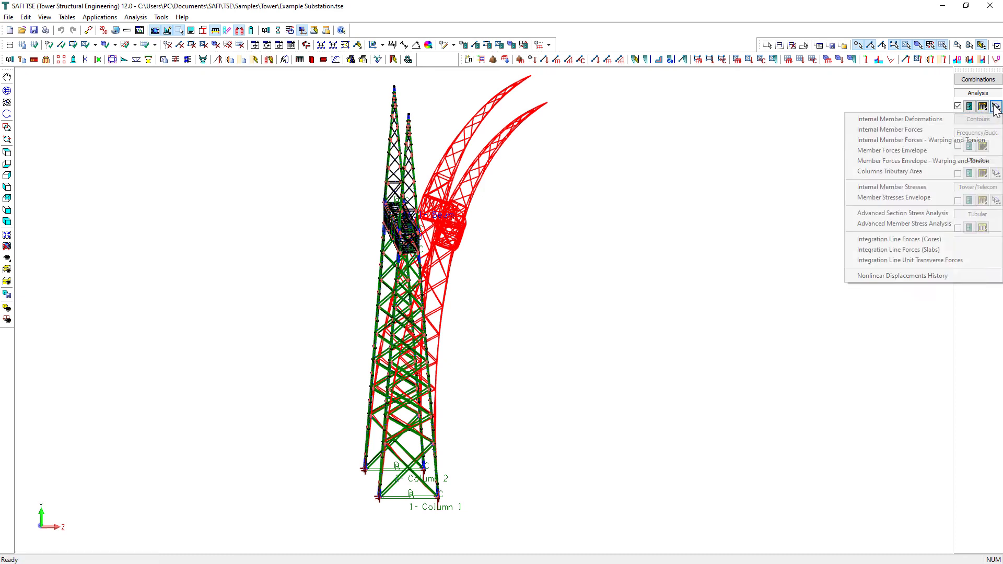
click(908, 134)
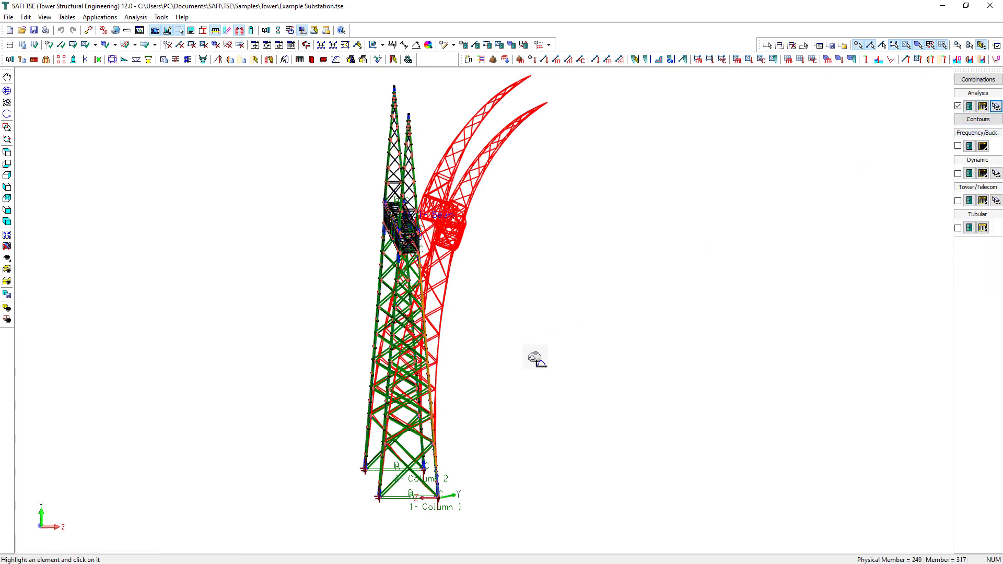
click(442, 461)
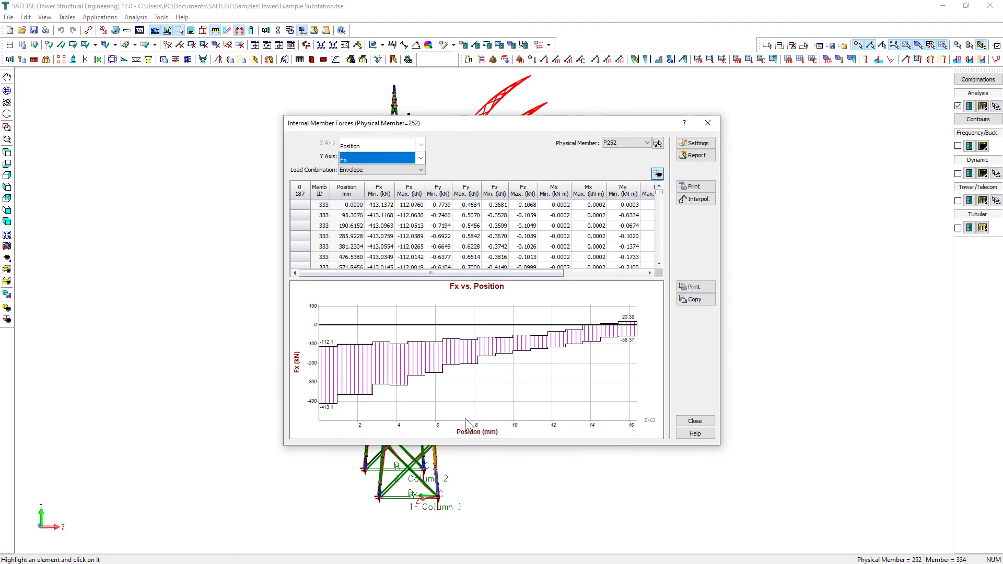
click(658, 175)
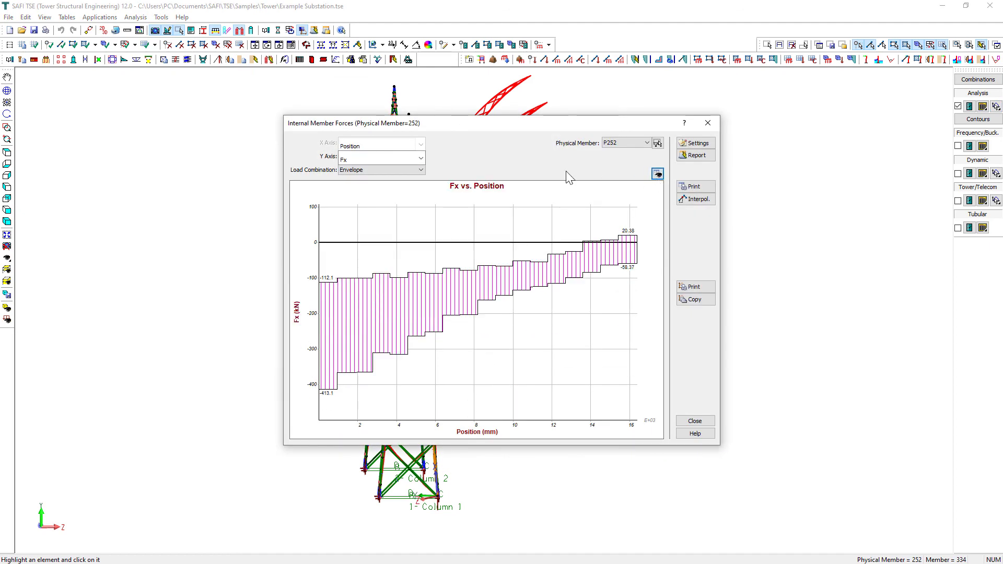
Examine the Fy, My and Mz envelope diagrams of physical member P252 and close the internal forces window.
click(401, 163)
click(388, 180)
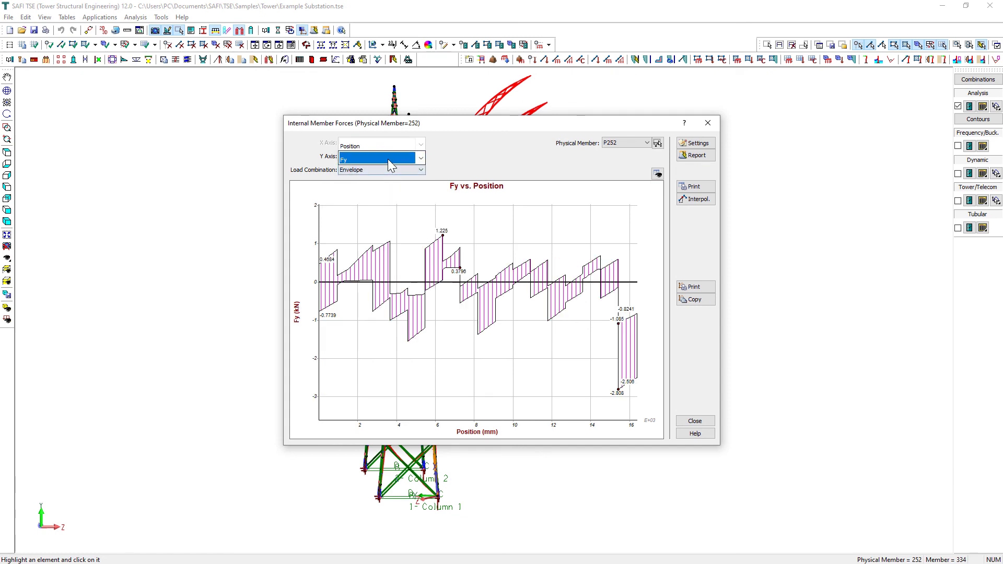
click(388, 159)
click(375, 214)
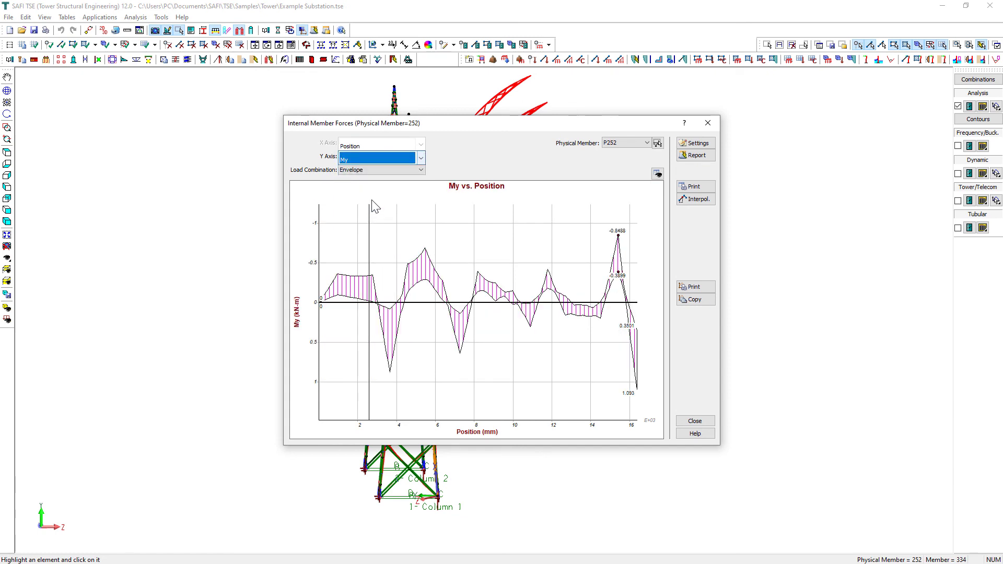
click(381, 159)
click(397, 222)
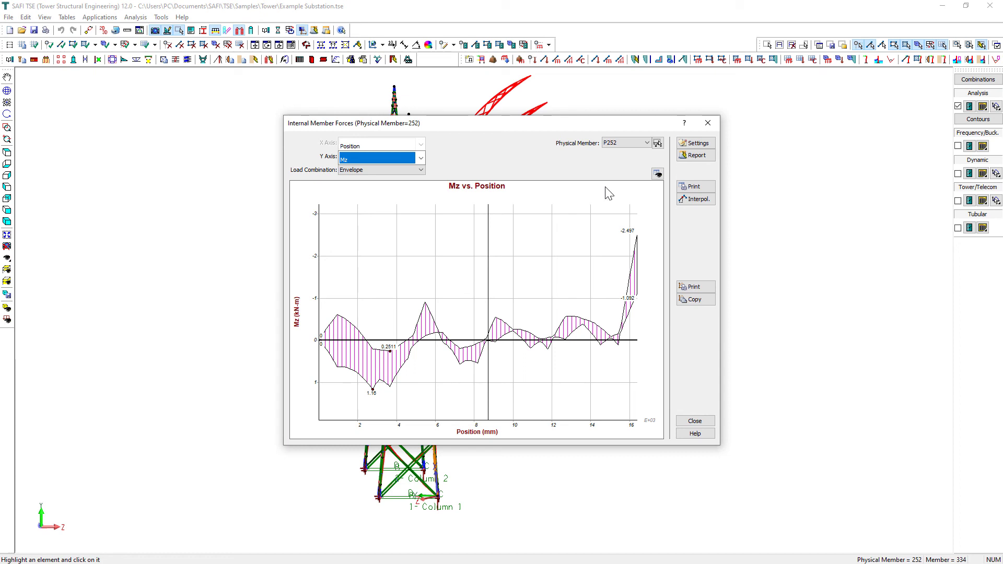
click(708, 125)
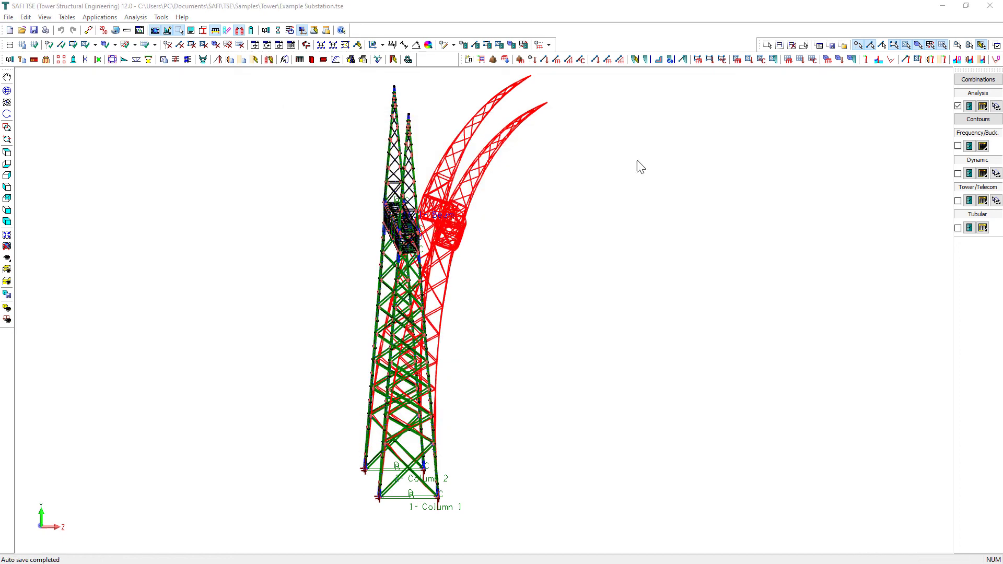
Turn off the analysis results and display the Tower/Telecom limit states on the whole structure in an isometric view.
click(959, 106)
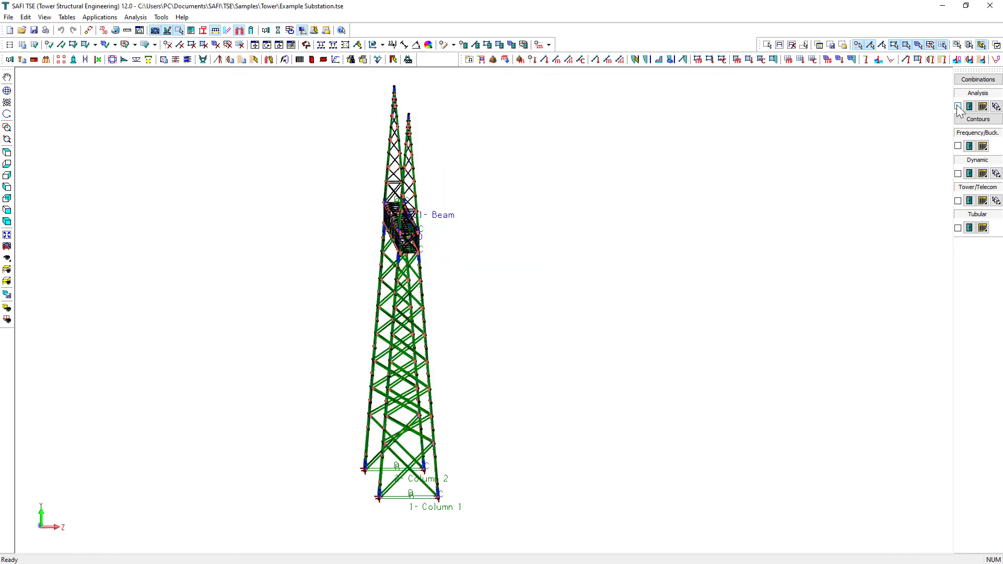
click(958, 202)
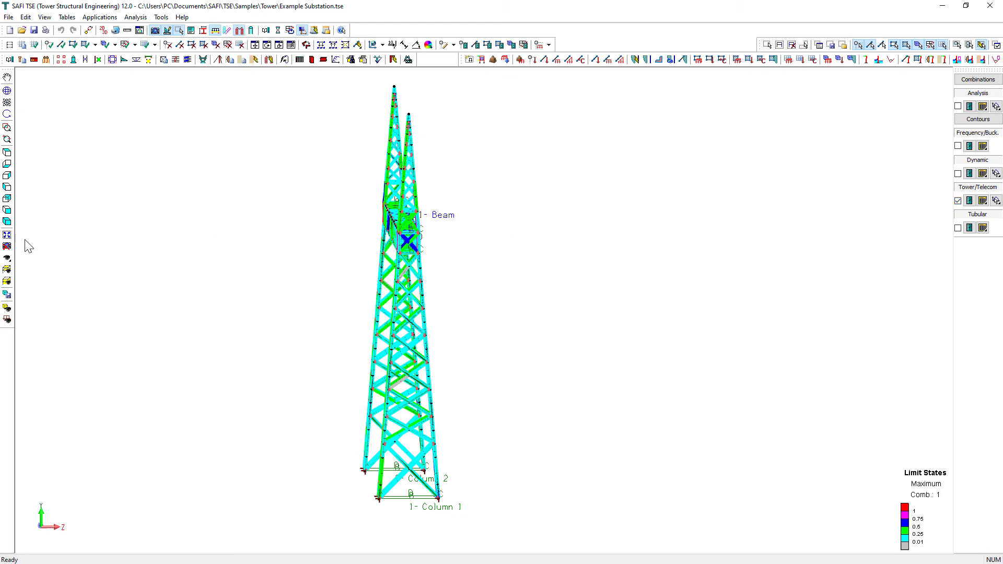
click(7, 235)
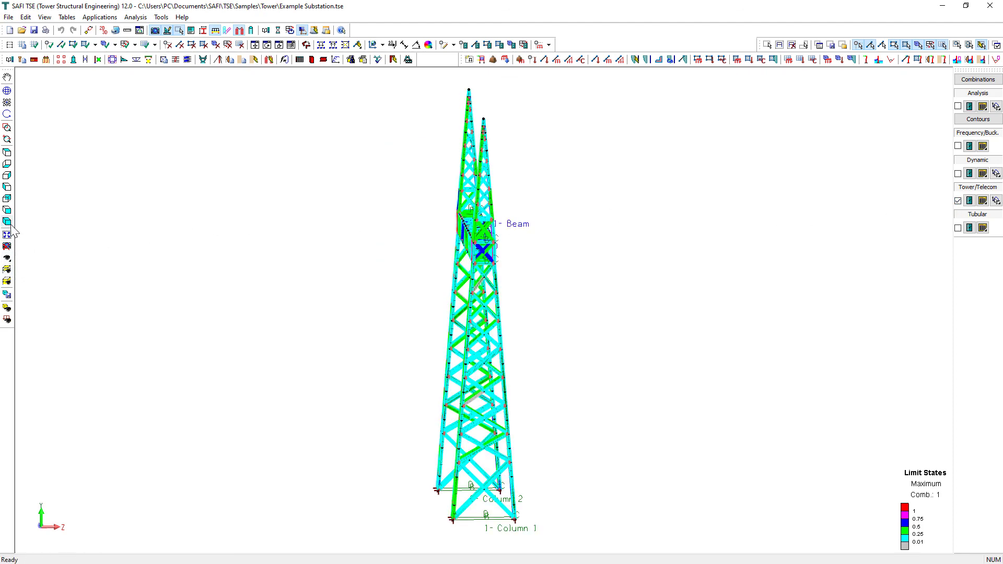
click(10, 225)
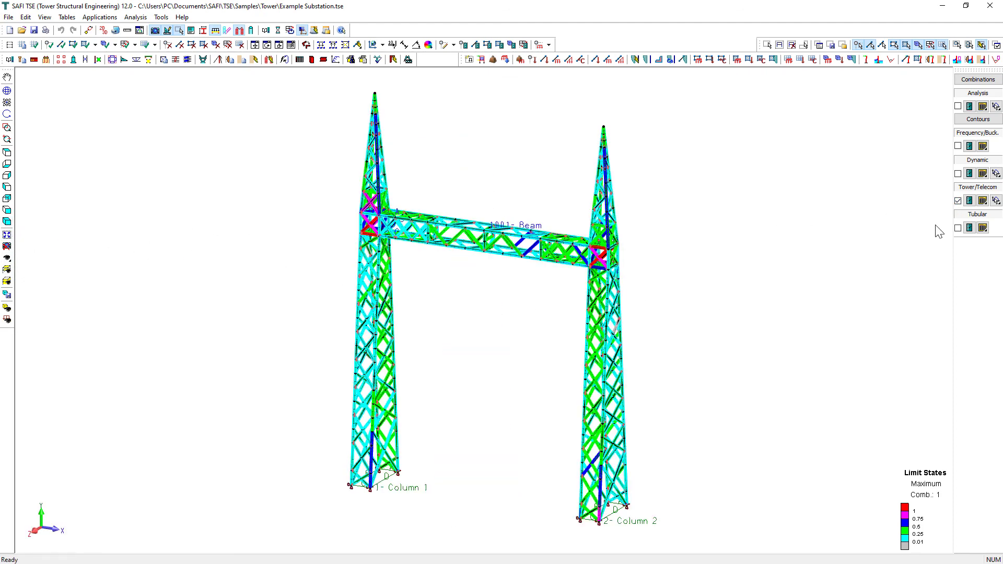
Limit the Tower/Telecom results display to the Tension, Connection and Slenderness limit states, excluding Maximum and Compression.
click(970, 203)
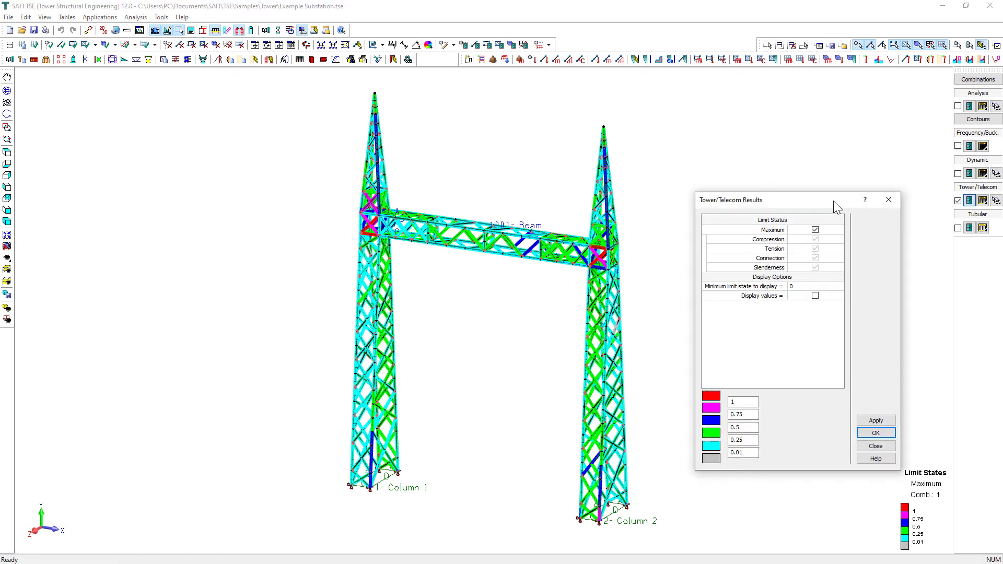
drag(833, 201, 831, 133)
click(747, 346)
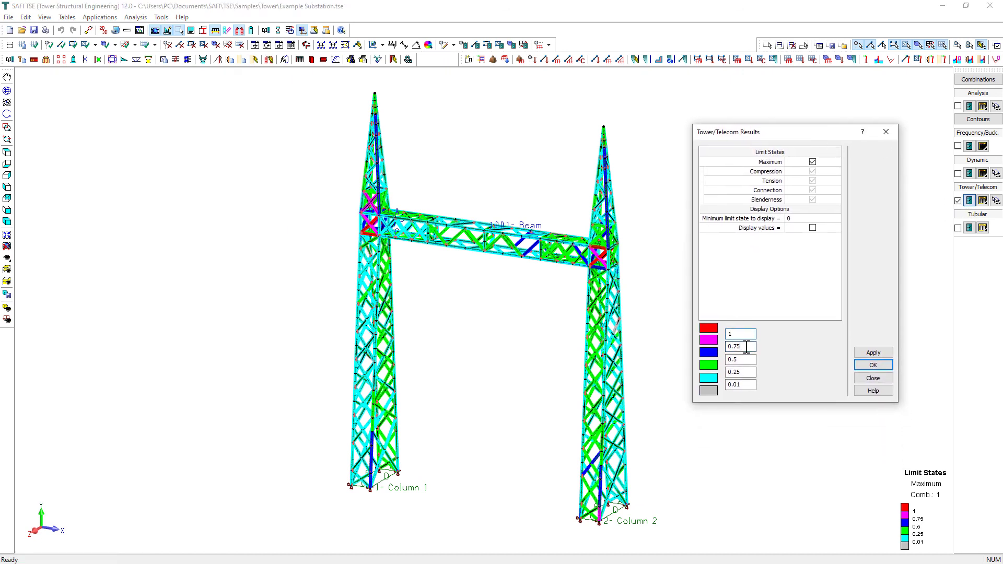
click(813, 163)
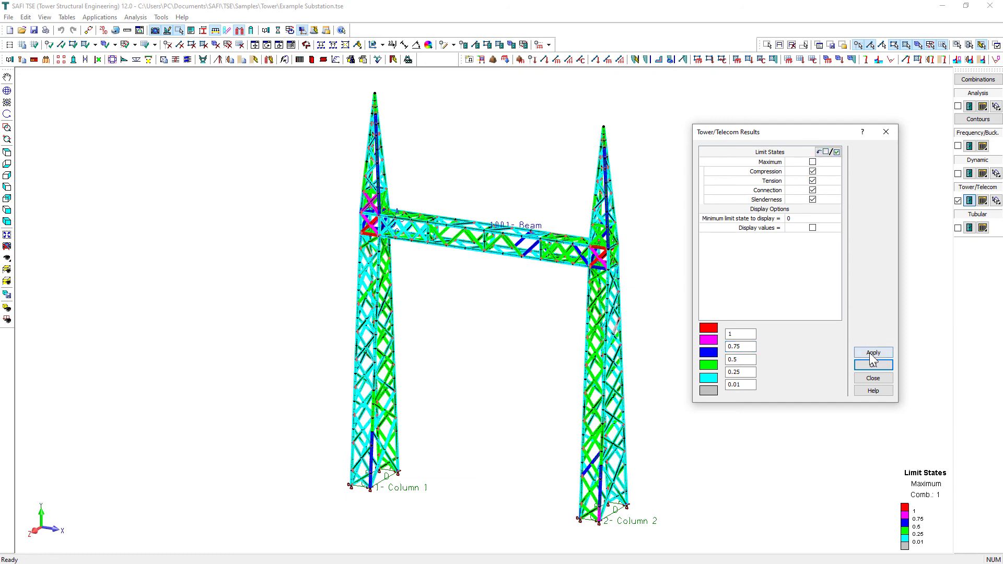
click(813, 172)
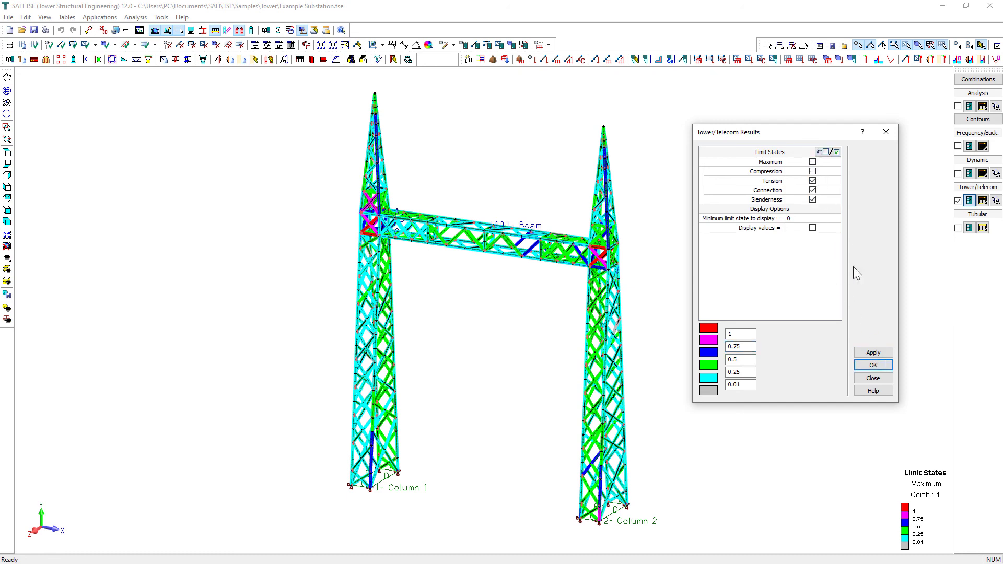
click(874, 352)
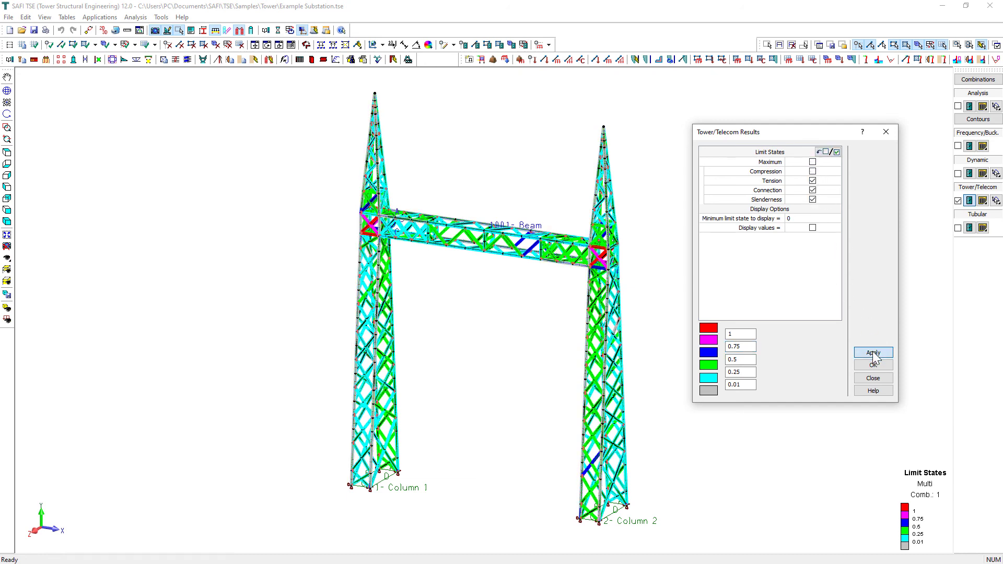
Display the Tension limit state alone on the structure, followed by the Compression limit state alone.
click(812, 181)
click(814, 200)
click(871, 353)
click(813, 181)
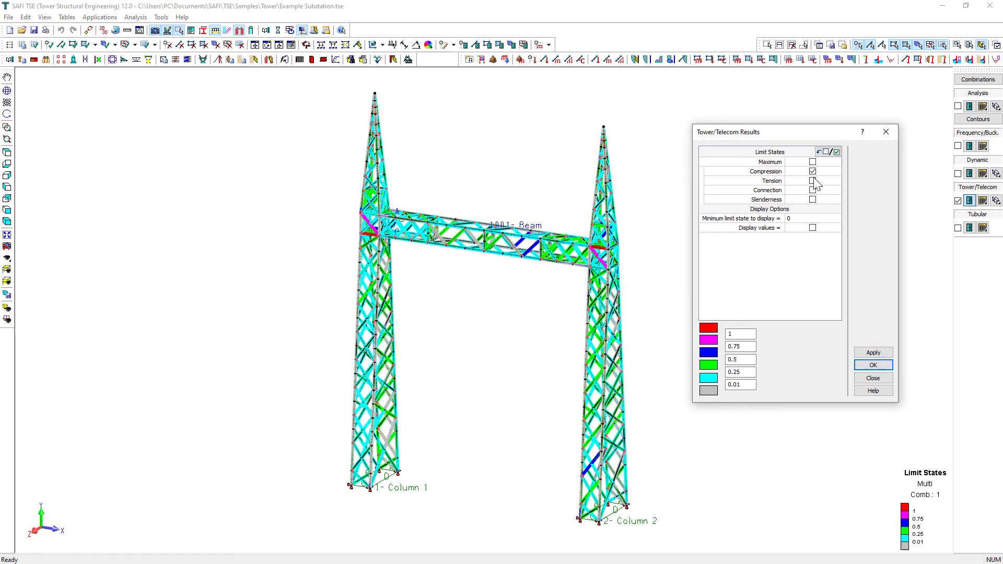
click(876, 353)
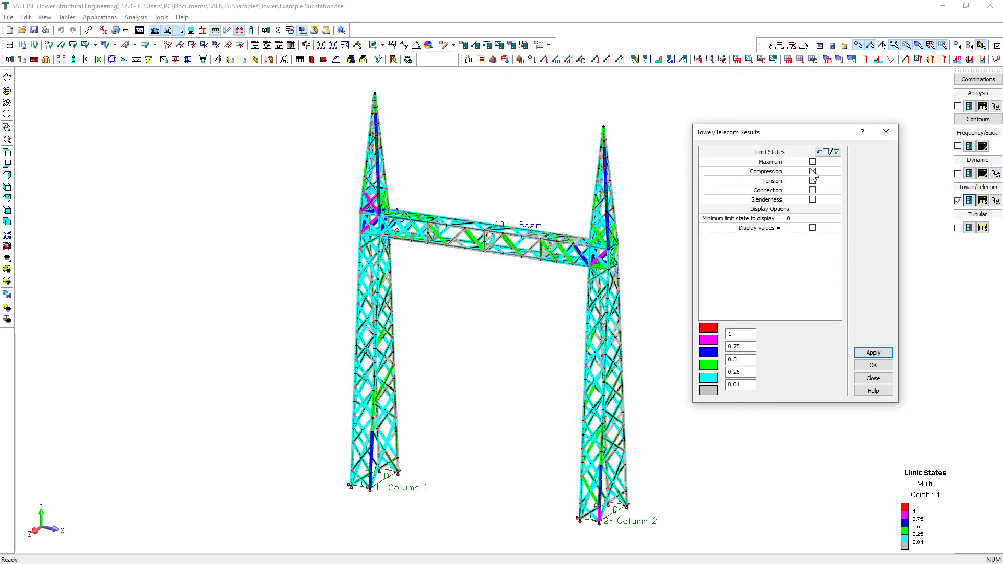
Display the Connection limit state alone, restore the Maximum limit state display and close the Tower/Telecom results settings.
click(812, 191)
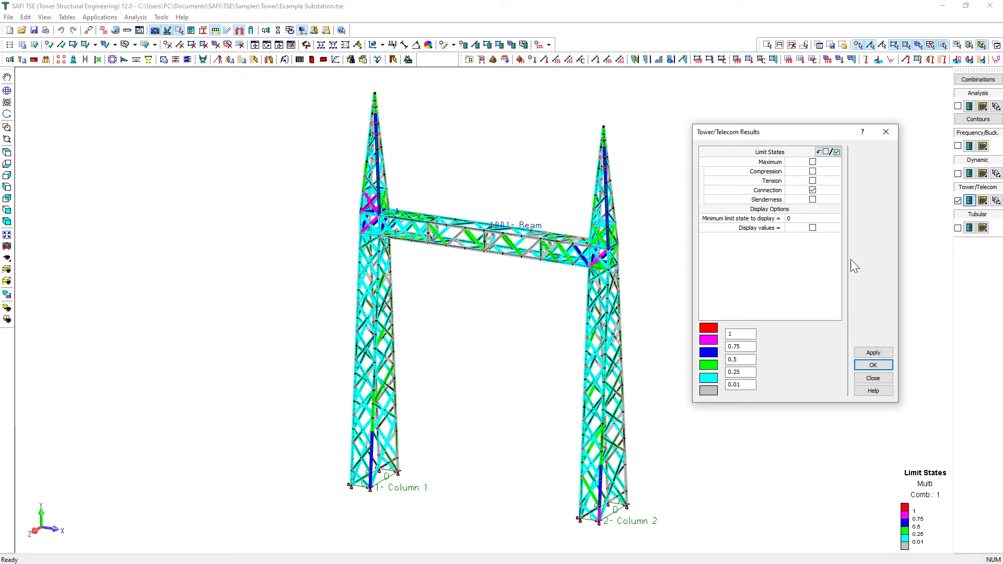
click(867, 351)
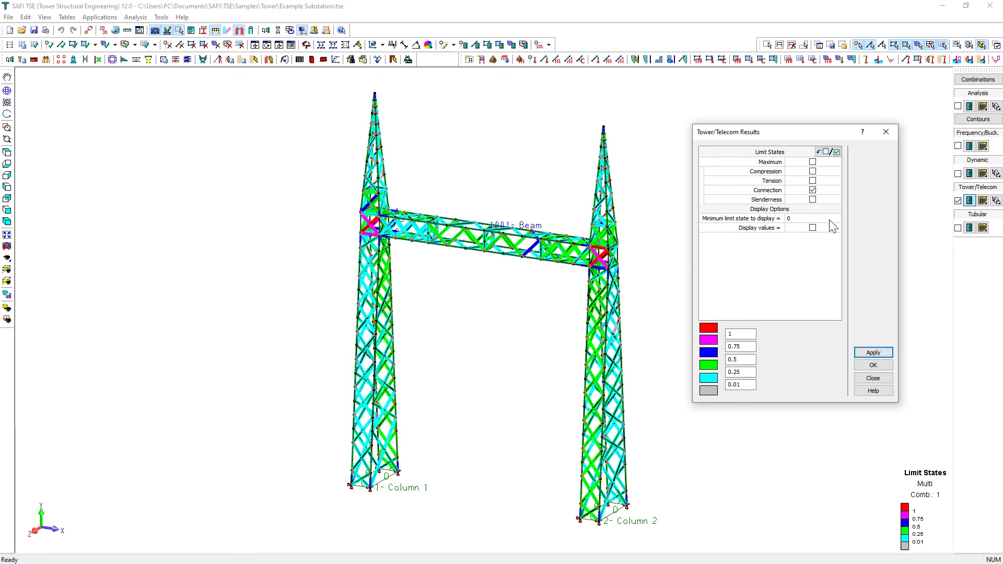
click(813, 190)
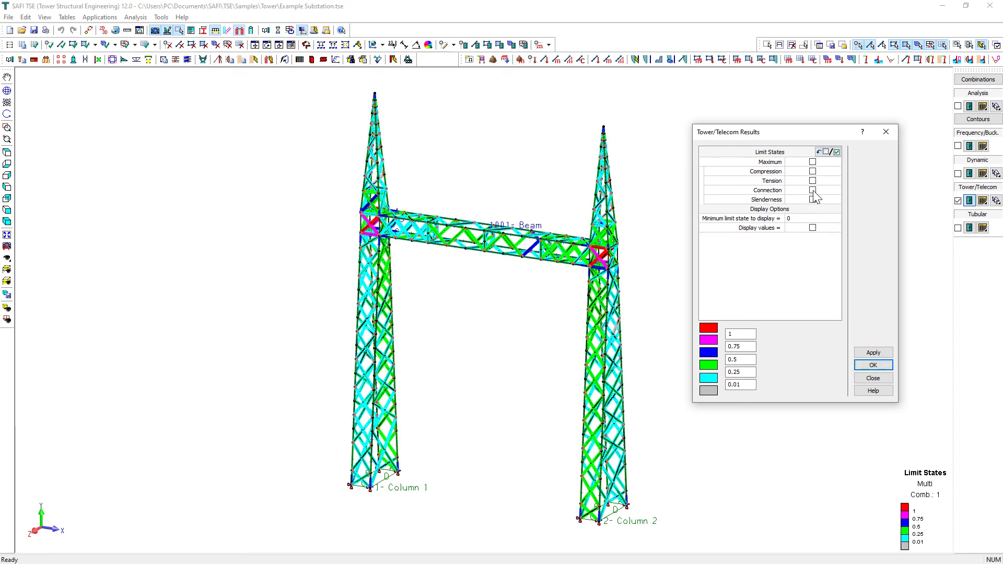
click(812, 162)
click(883, 352)
click(879, 364)
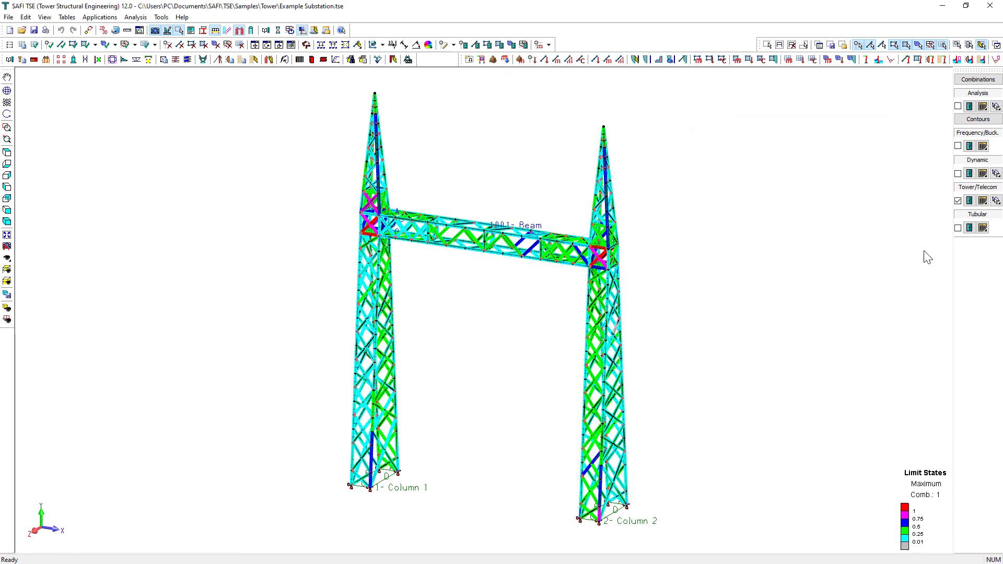
Review the Tower/Telecom numerical results table for Compression limit states on the whole structure, and close it.
click(982, 201)
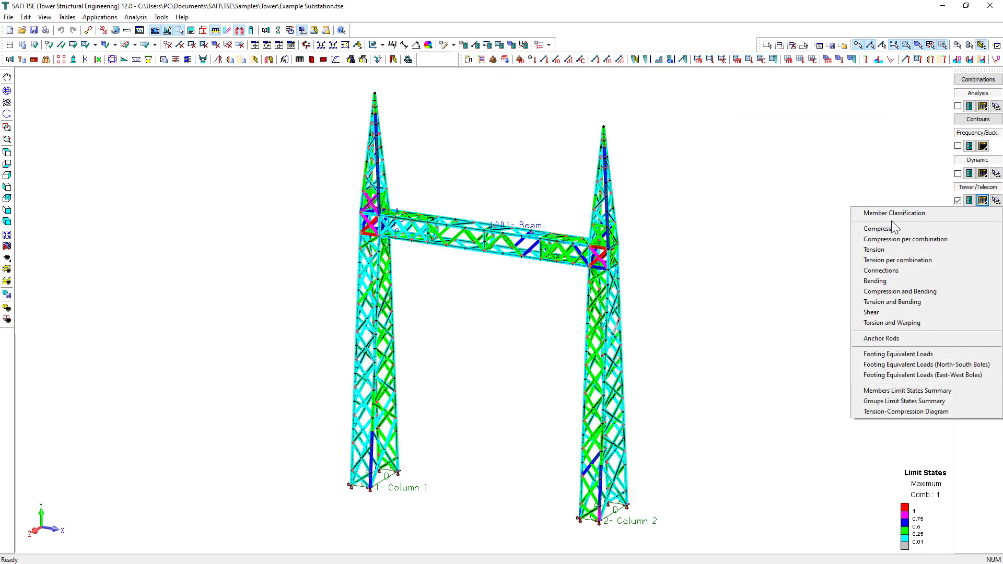
click(904, 229)
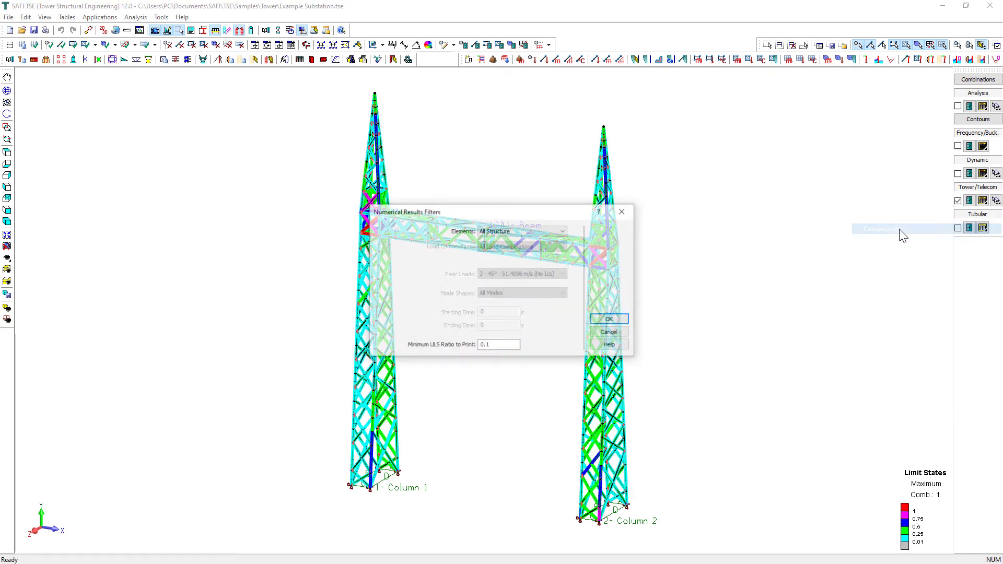
click(622, 316)
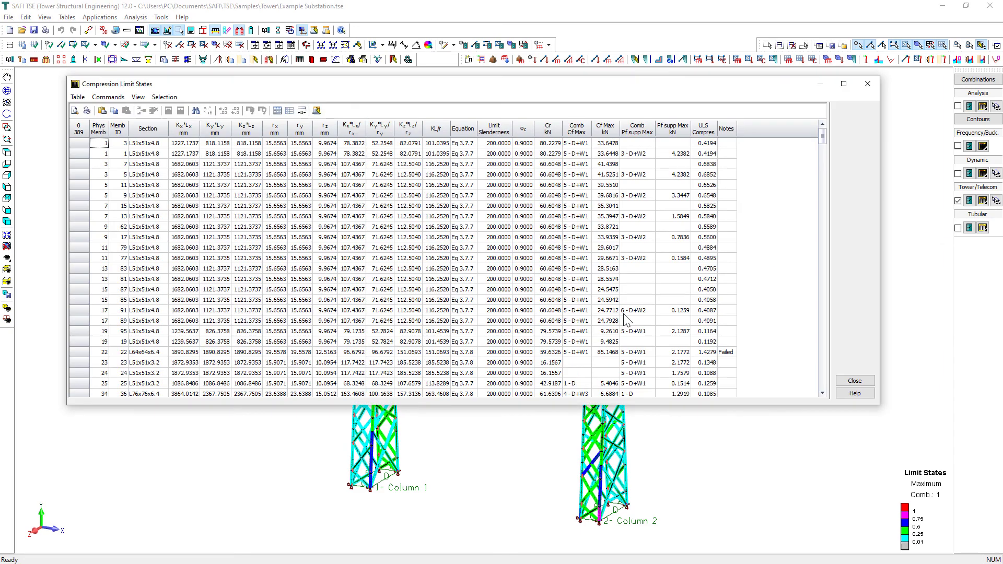
click(852, 382)
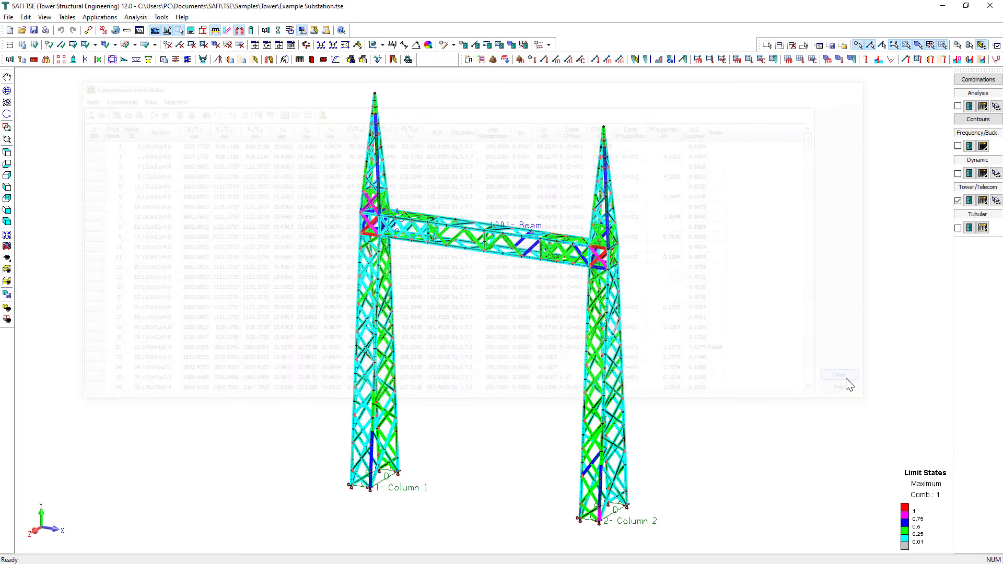
Review the Tower/Telecom numerical results table for Tension limit states on the whole structure, and close it.
click(981, 202)
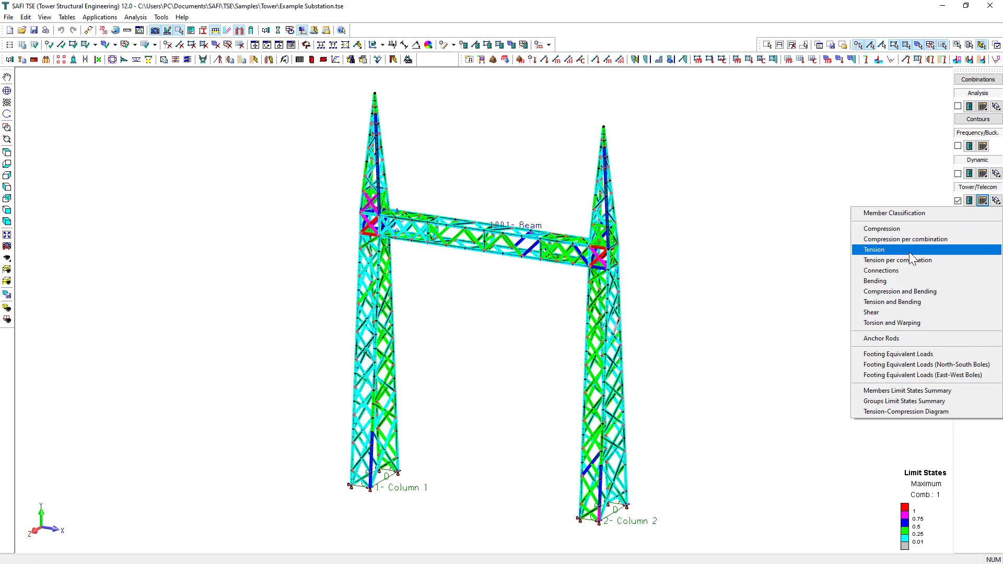
click(889, 251)
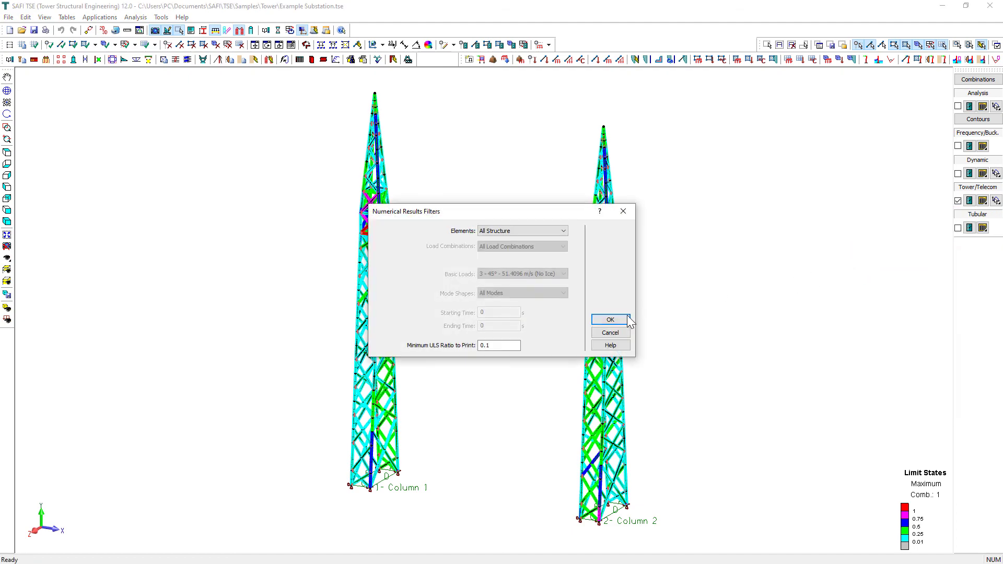
click(627, 318)
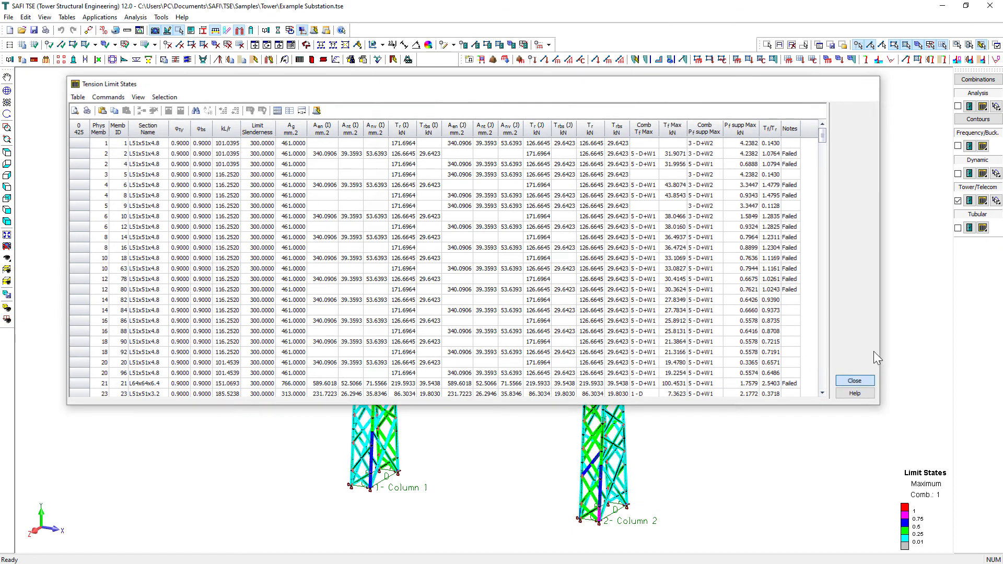
click(855, 381)
Review the Tower/Telecom numerical results table for Connections limit states, and close it.
click(983, 201)
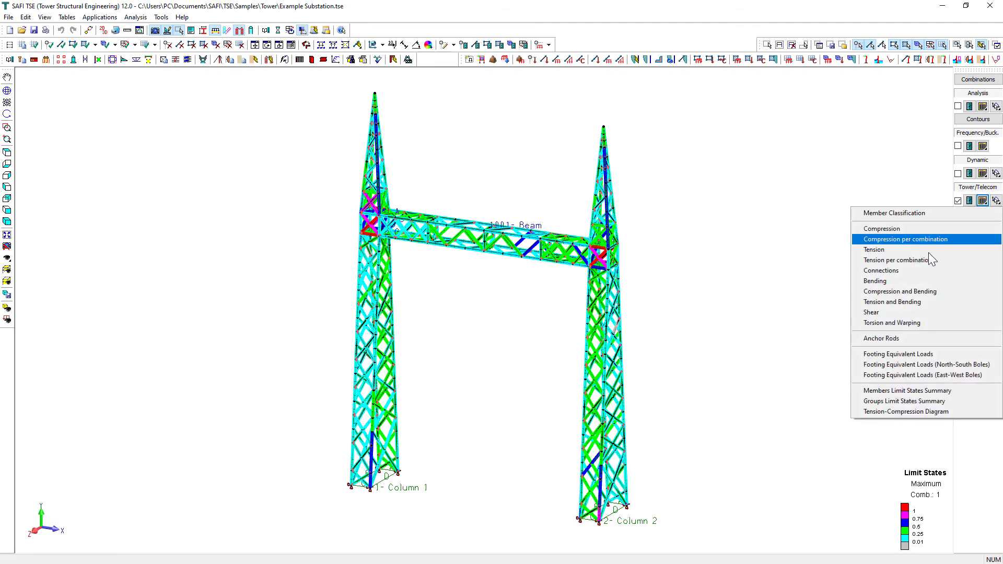
click(908, 271)
click(625, 320)
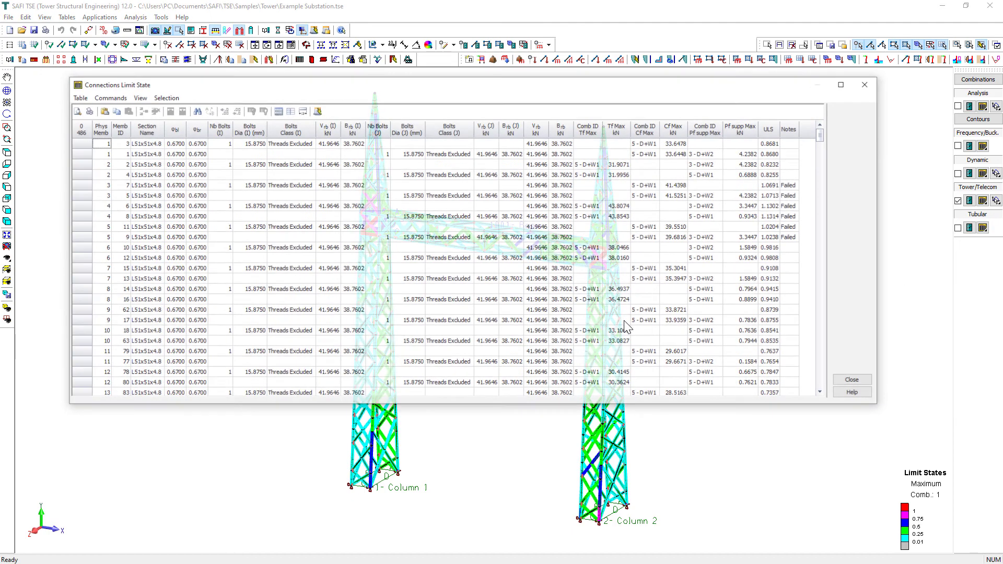
click(855, 381)
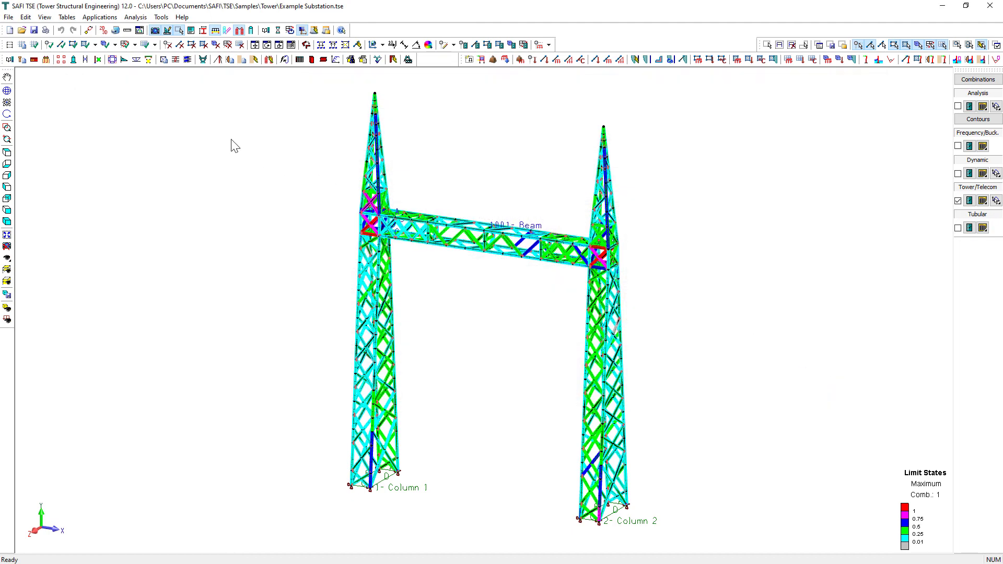
Check the Tower/Telecom design code parameters, including the option to ignore bending, shear and torsion, and accept them.
click(22, 59)
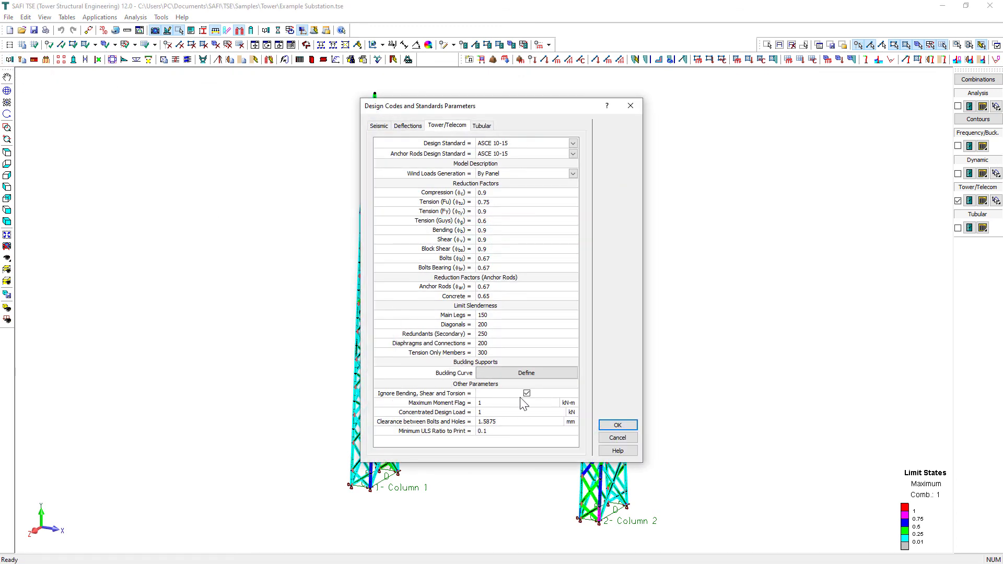
click(617, 426)
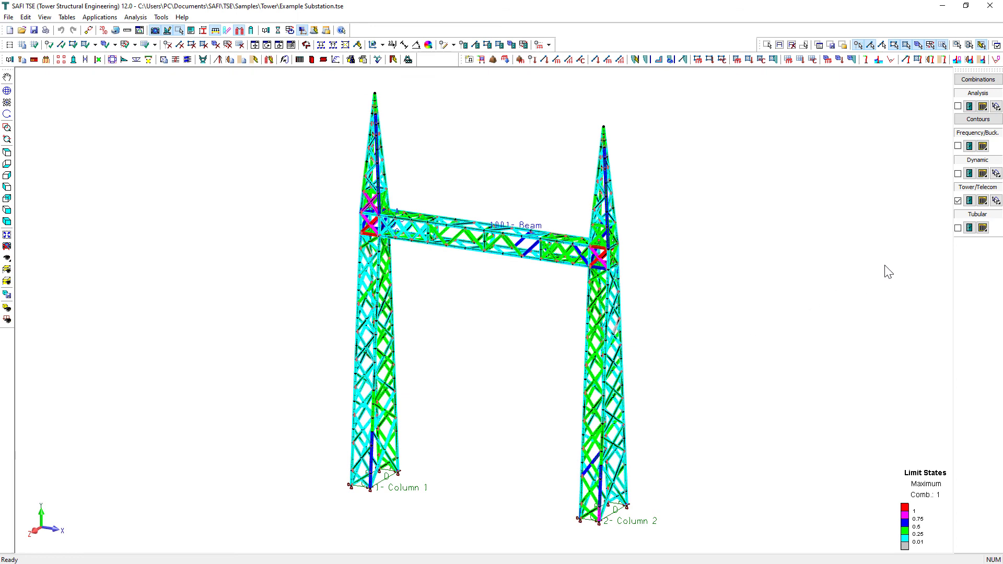
Open the Tension/Compression diagram for Column 1 and plot its legs against Tf-Cf, followed by Tf-Cf, Tr-Cr.
click(996, 201)
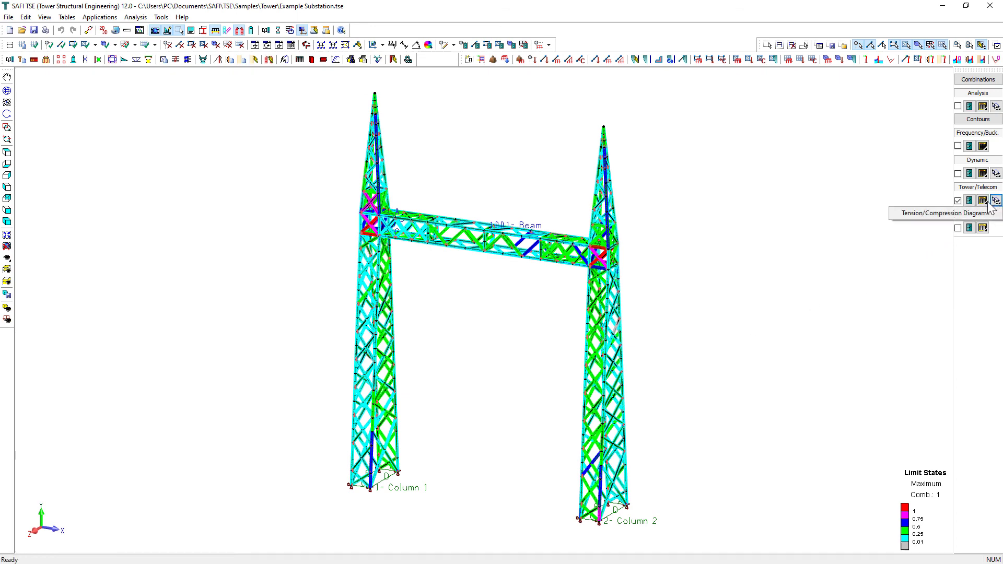
click(941, 213)
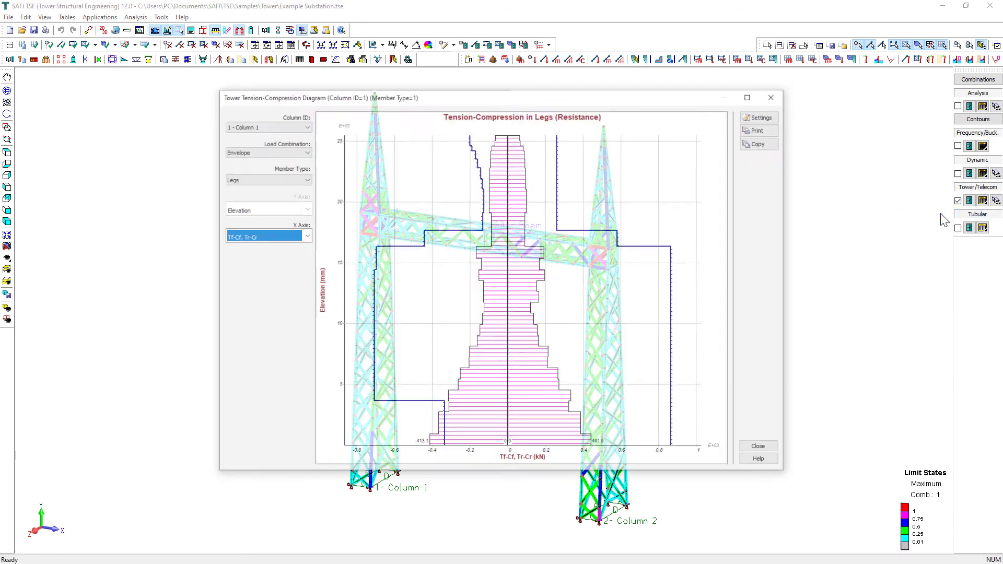
click(278, 236)
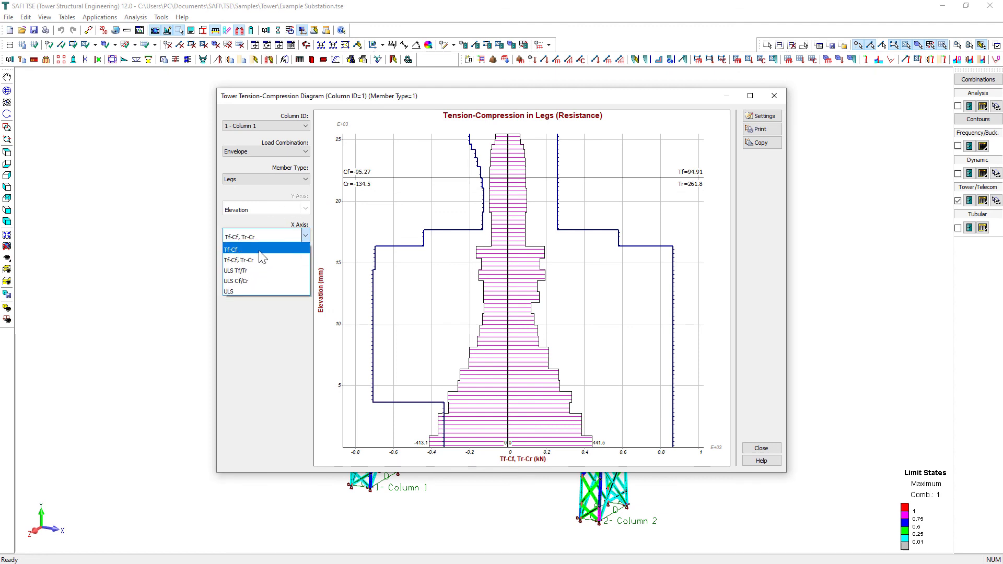
click(259, 250)
click(264, 241)
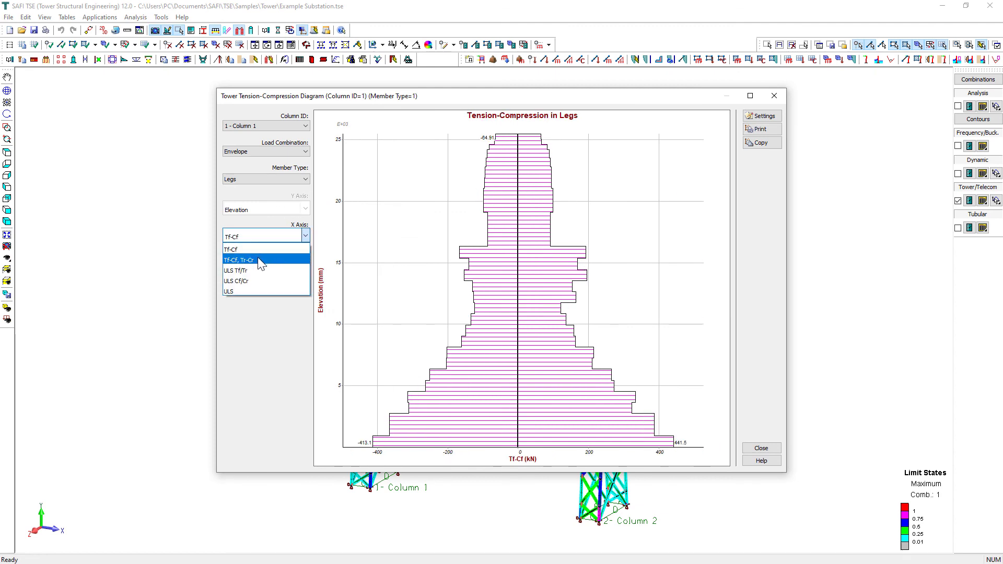
click(259, 259)
View the Column 1 diagram for Diagonals, Horizontals and Legs, and check the available load combinations while keeping Envelope.
click(266, 183)
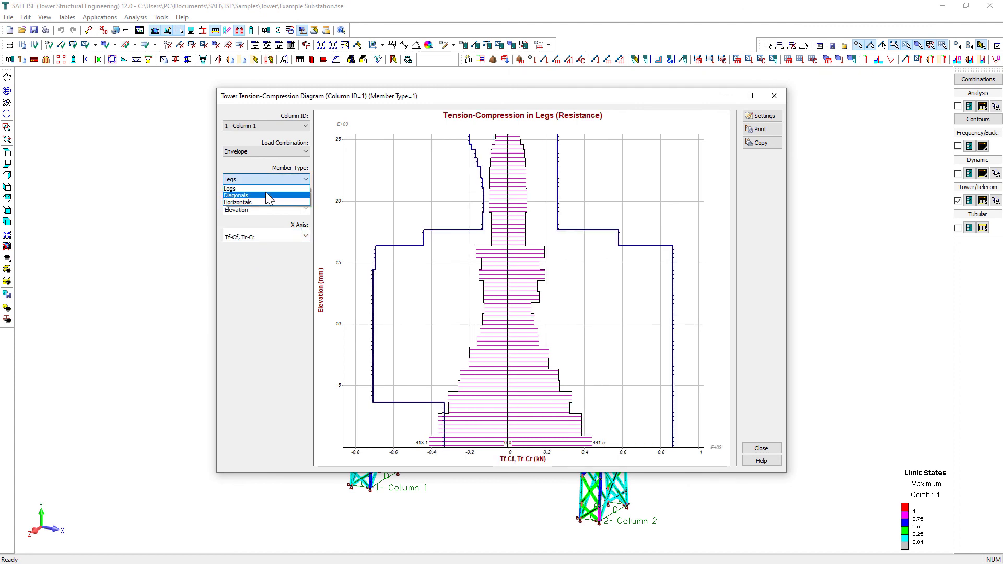
click(265, 192)
click(273, 176)
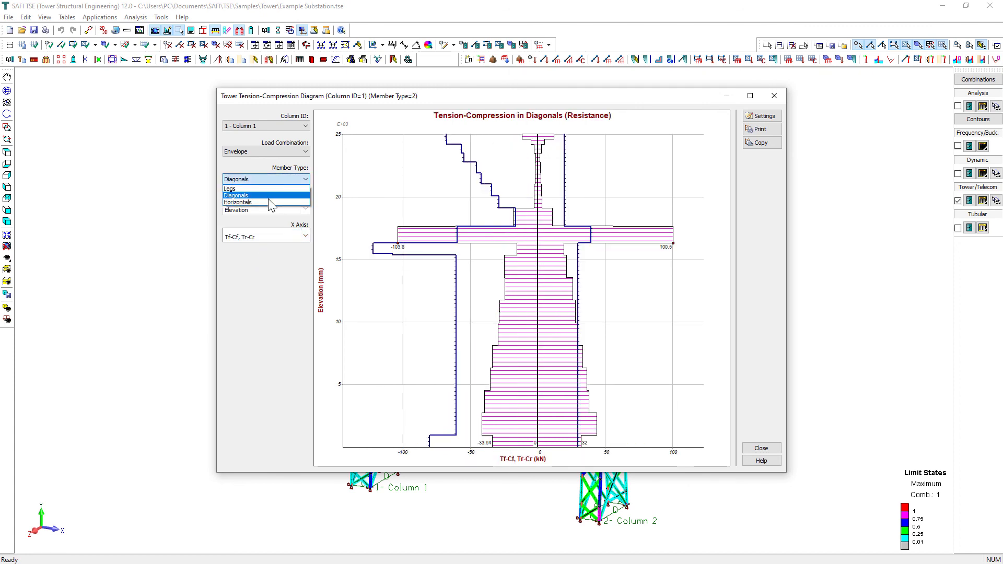
click(269, 201)
click(277, 178)
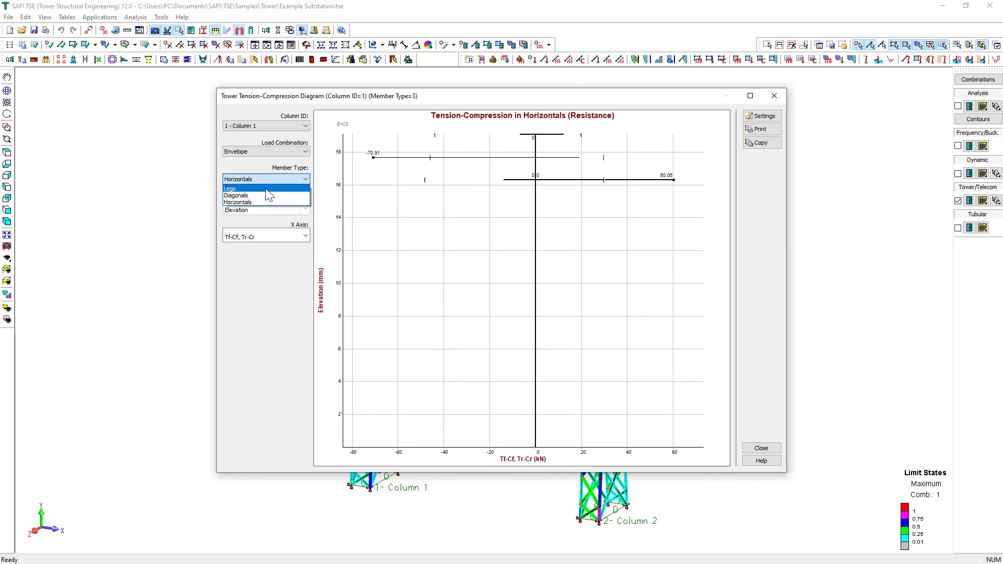
click(274, 186)
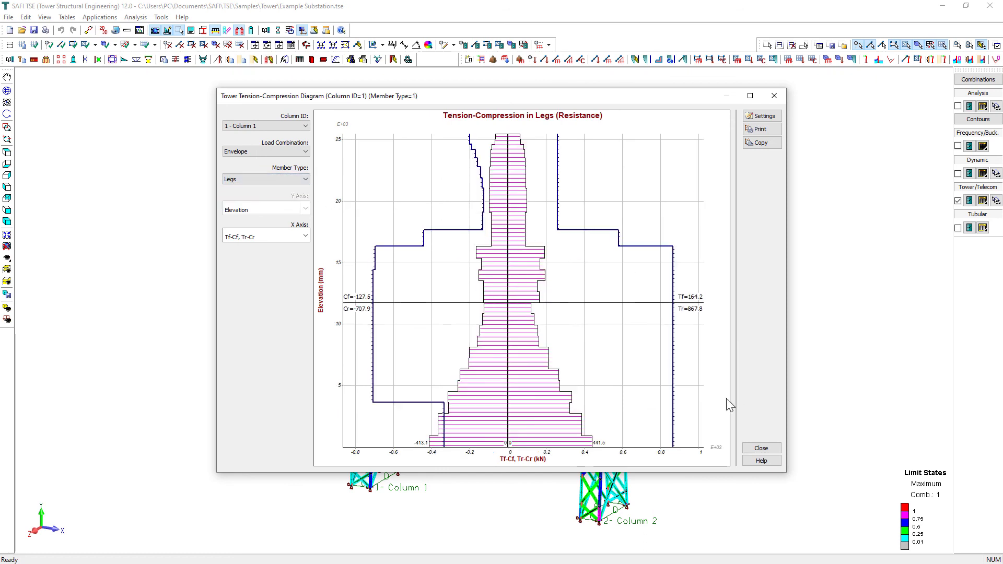
click(281, 150)
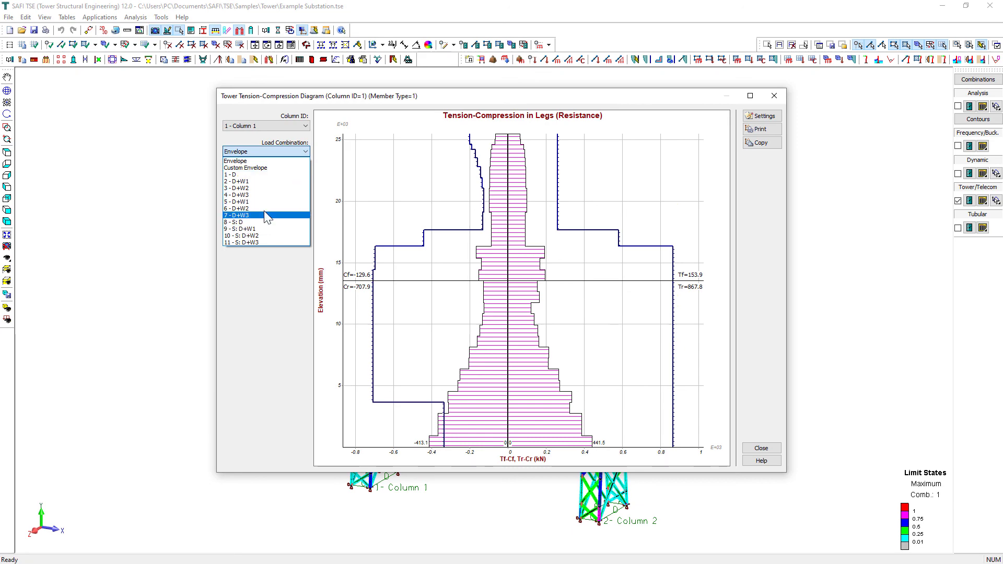
click(276, 152)
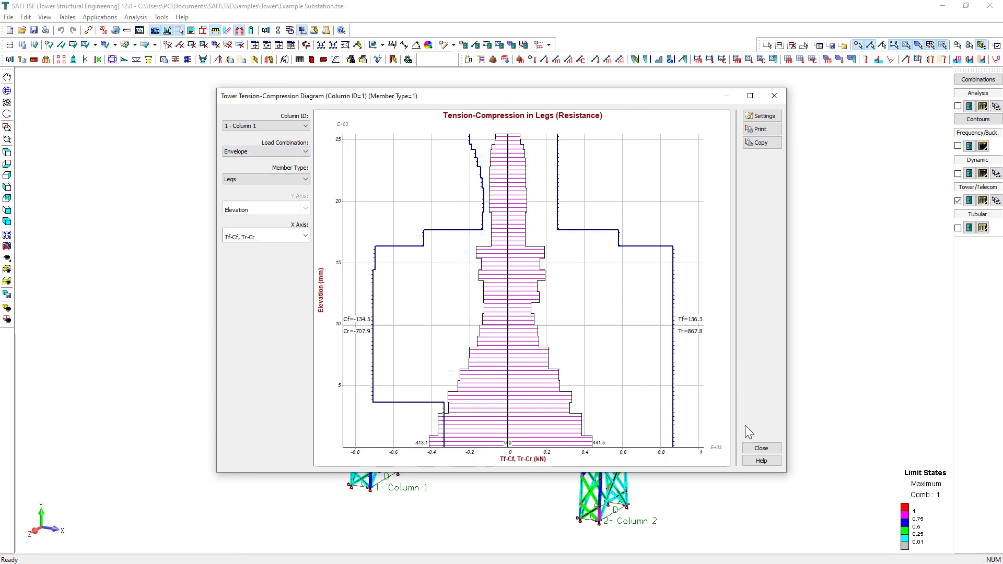